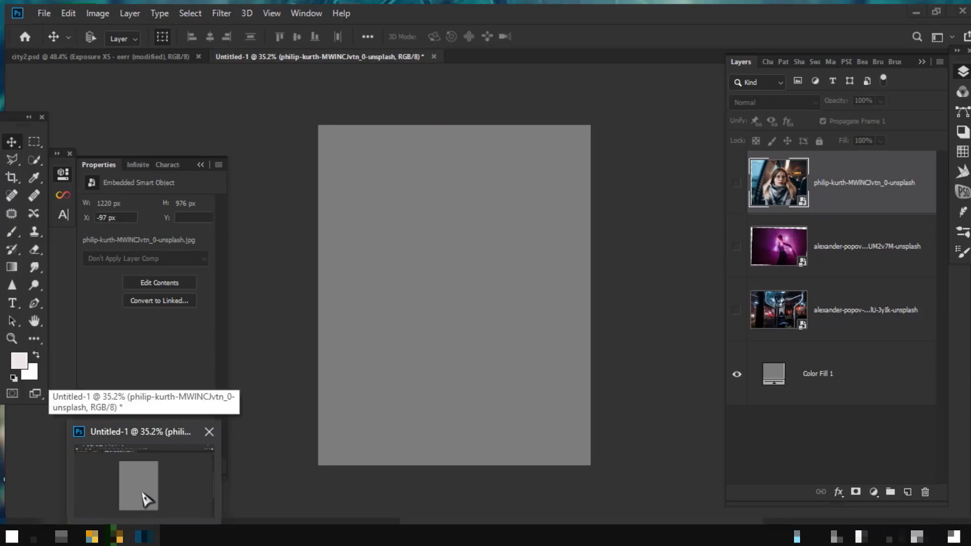
- Show the philip-kurth portrait layer and mask the girl out onto the grey background
click(145, 498)
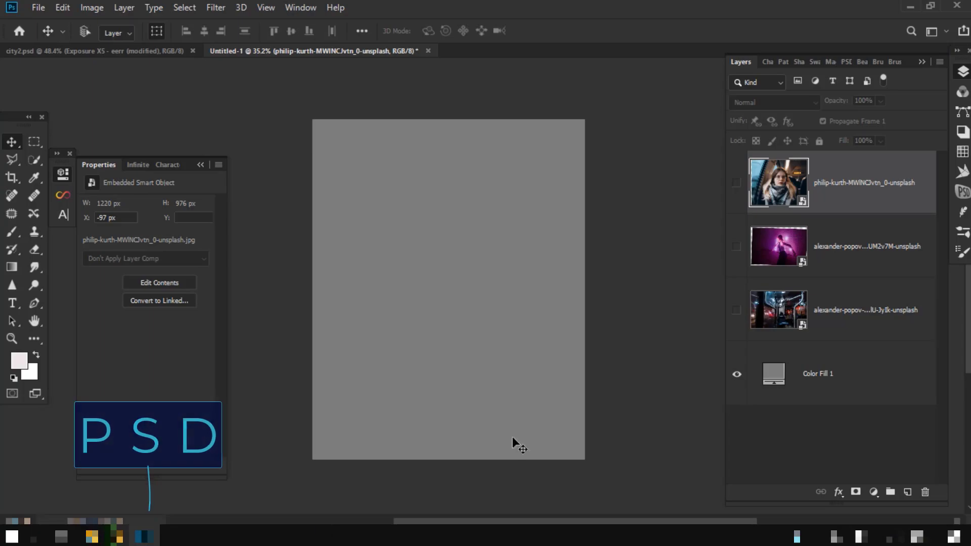
click(737, 183)
alt+scroll(397, 382, up, 2)
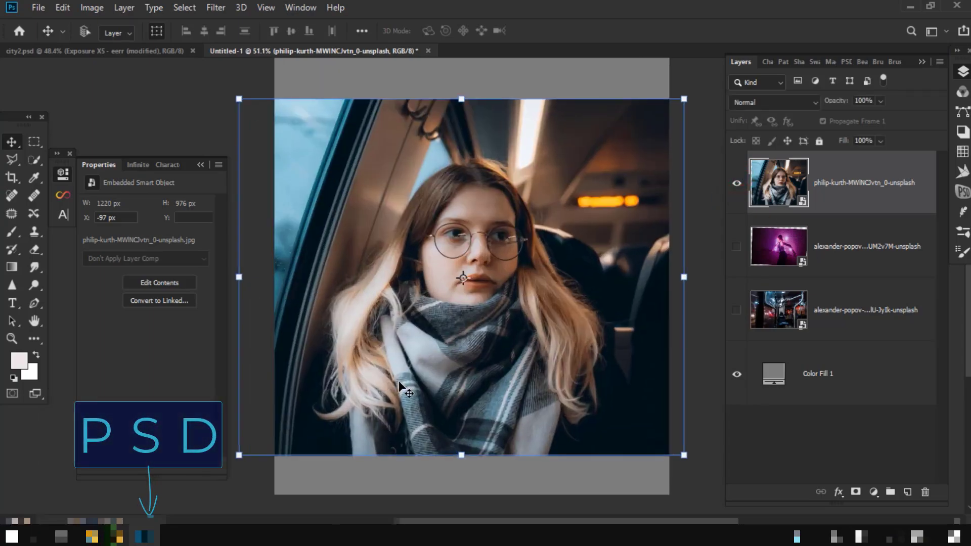
alt+scroll(398, 384, up, 1)
alt+scroll(399, 382, up, 3)
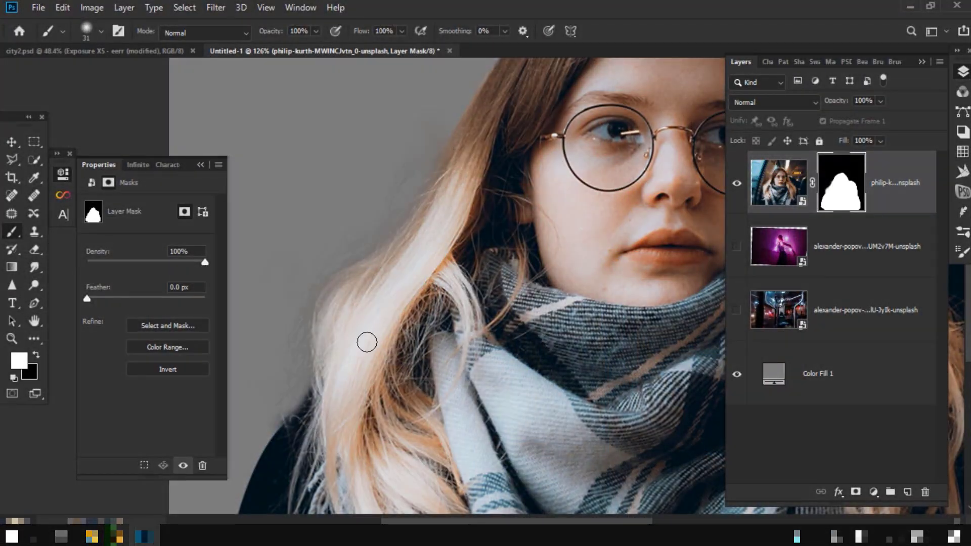
scroll(364, 340, down, 5)
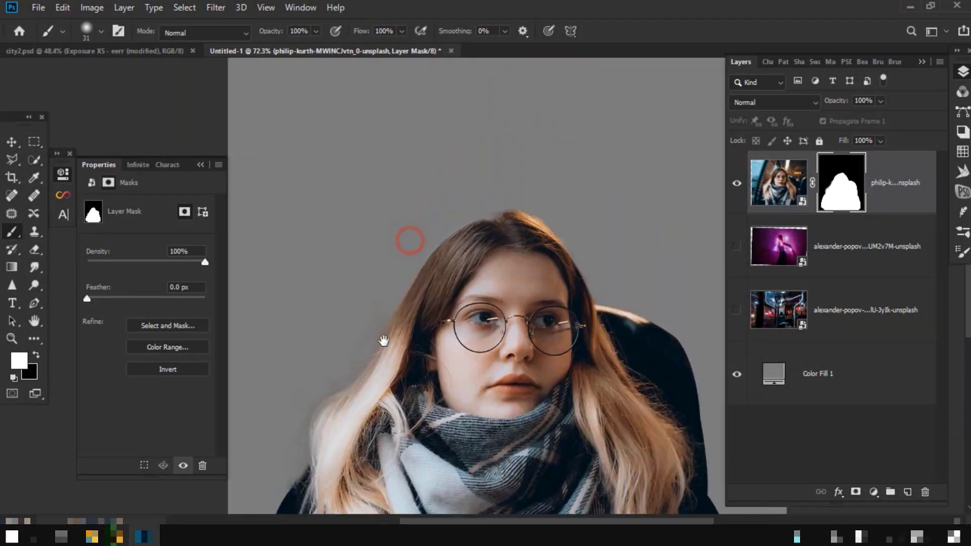
scroll(408, 236, up, 5)
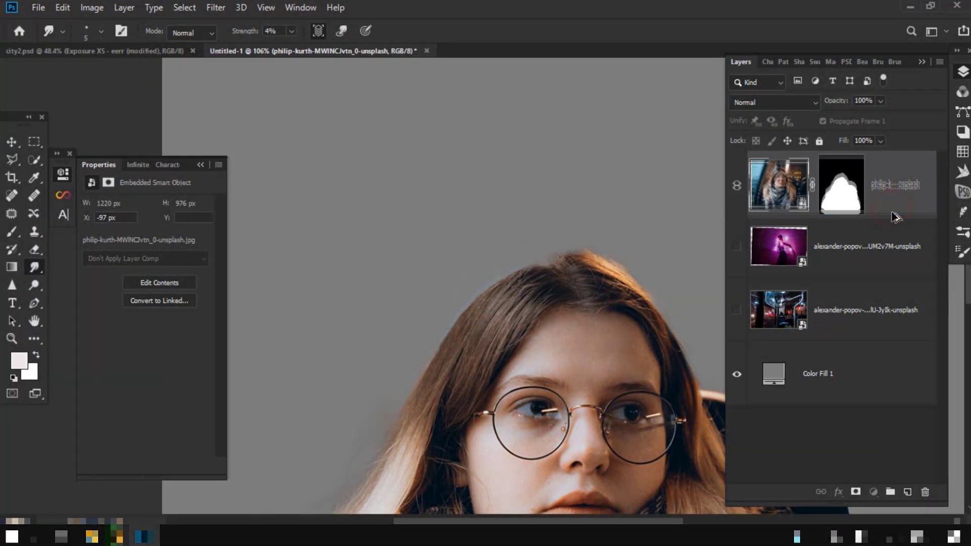
- Duplicate the masked portrait, make it a New Smart Object via Copy, and rasterize it
key(ctrl+j)
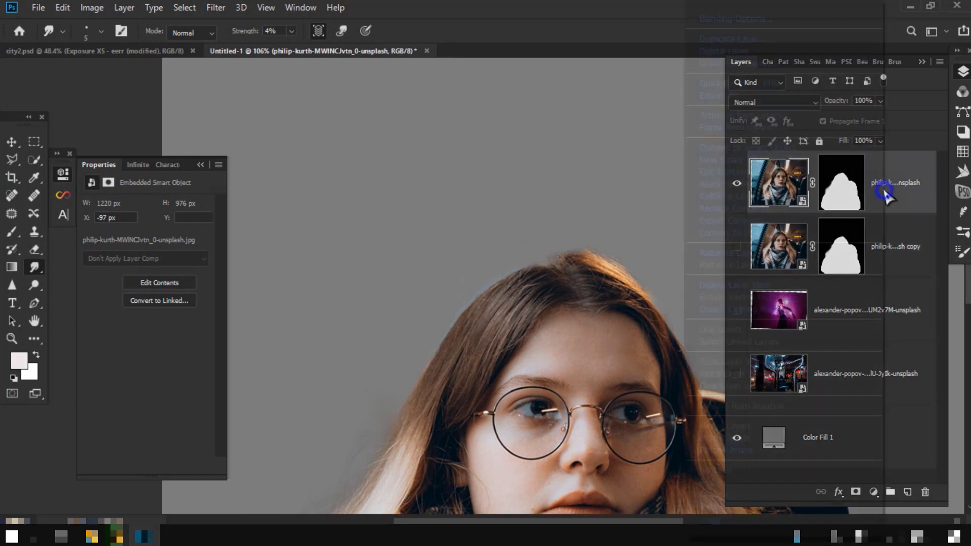
right_click(885, 191)
click(713, 159)
right_click(866, 200)
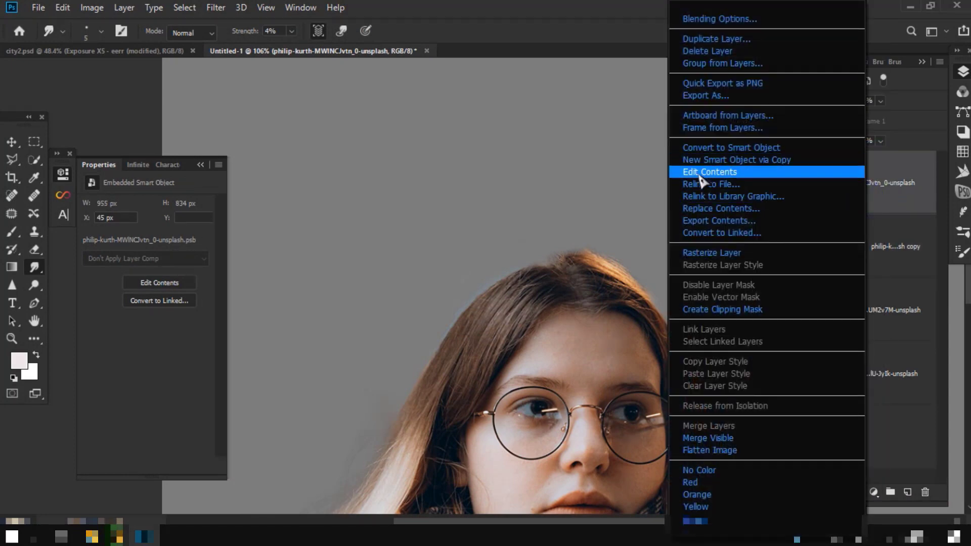
click(701, 252)
key(XF86AudioLowerVolume)
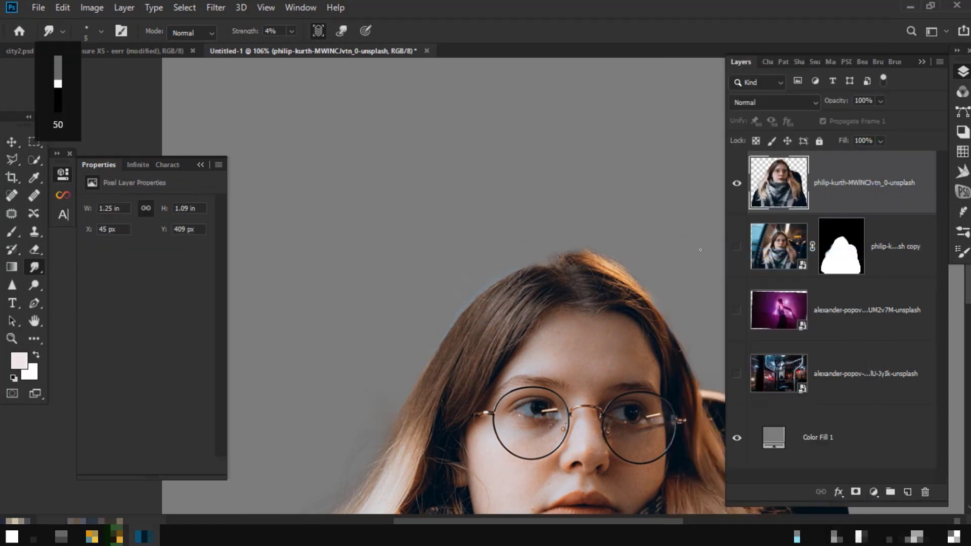
- Smudge hair strands outward at the top of the head at 89% strength
scroll(483, 326, up, 5)
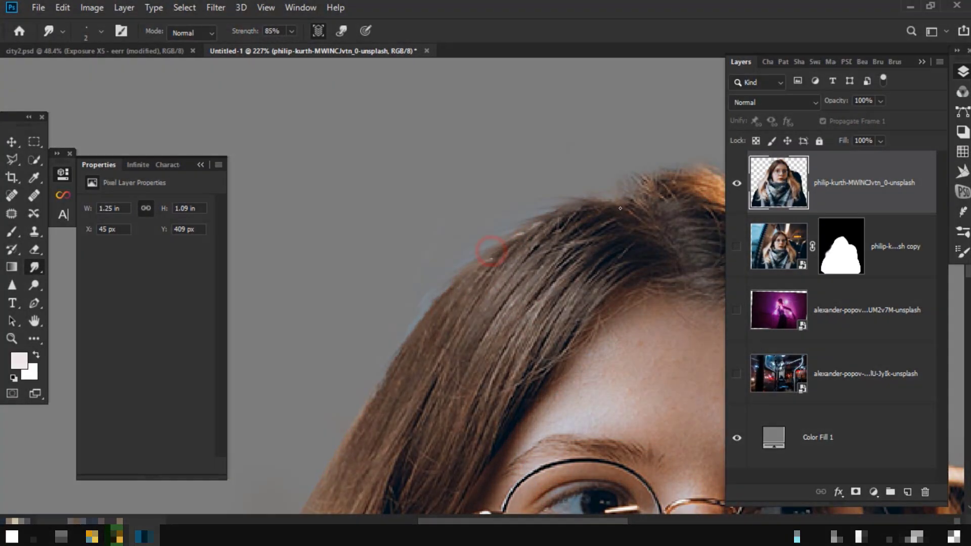
drag(435, 324, 447, 296)
key(8)
key(9)
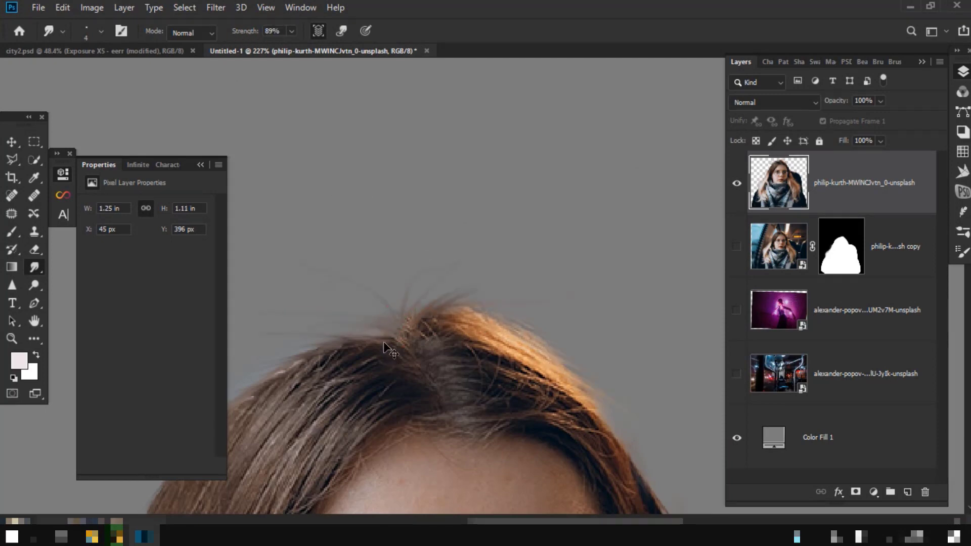
scroll(357, 317, down, 3)
scroll(336, 361, down, 3)
scroll(427, 357, left, 4)
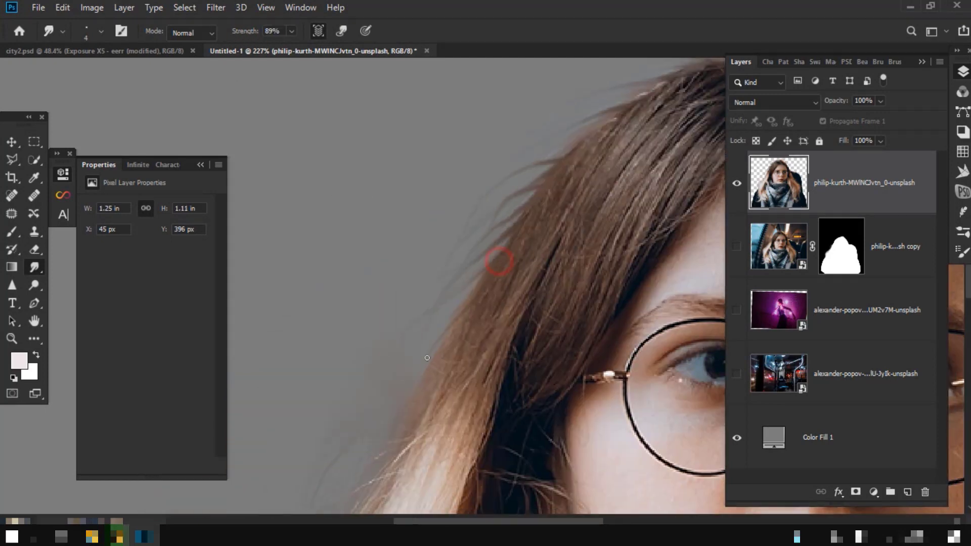
scroll(442, 352, up, 2)
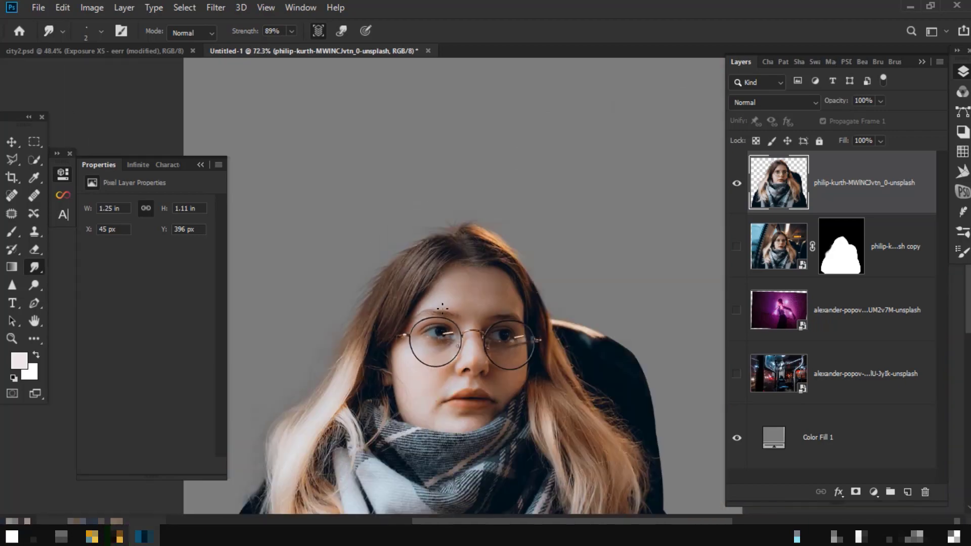
- Smudge more wisps along the side and top of the girl's hair
drag(492, 270, 516, 342)
scroll(516, 342, down, 1)
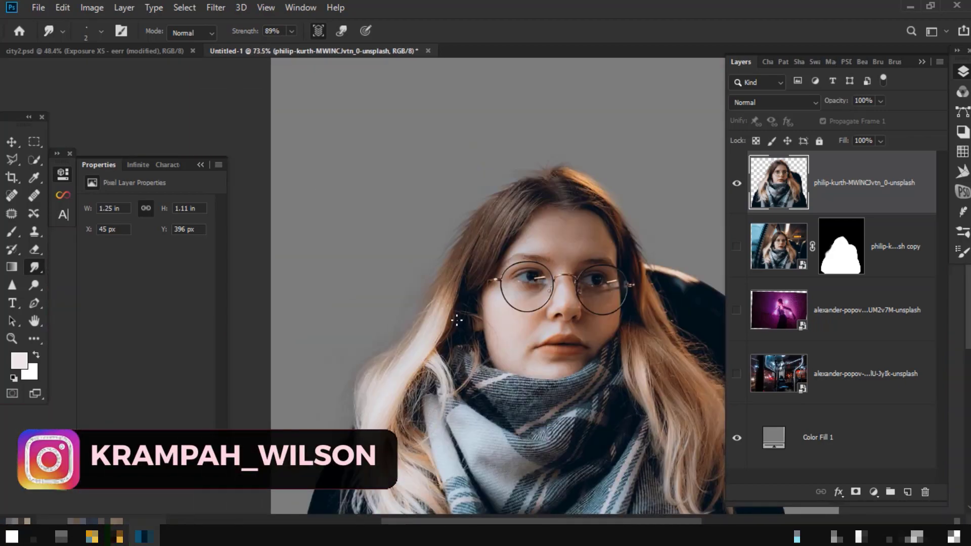
click(448, 278)
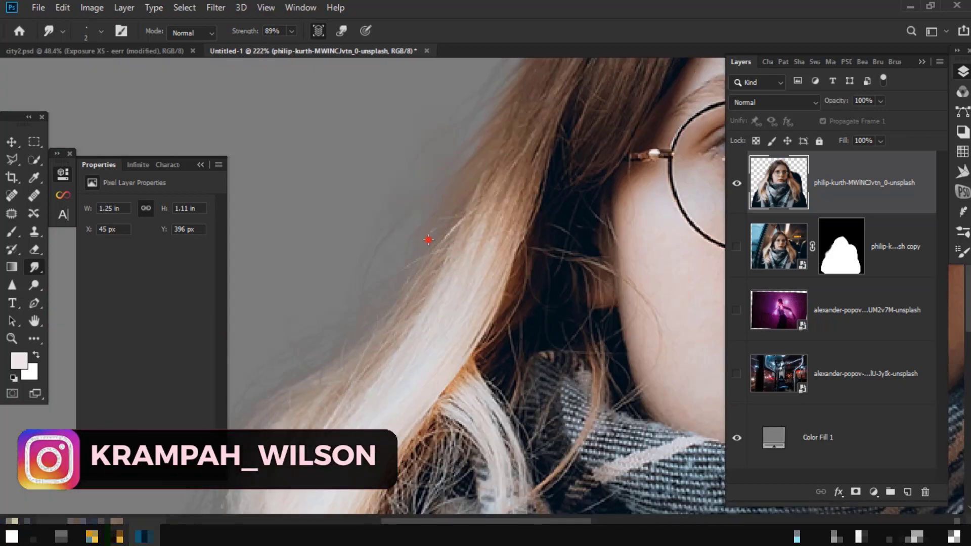
scroll(428, 240, down, 1)
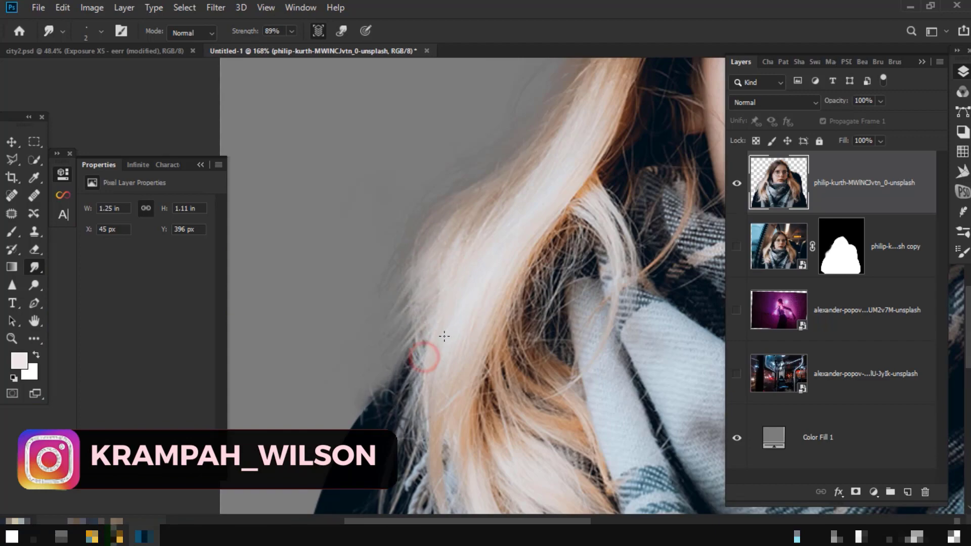
drag(444, 336, 433, 325)
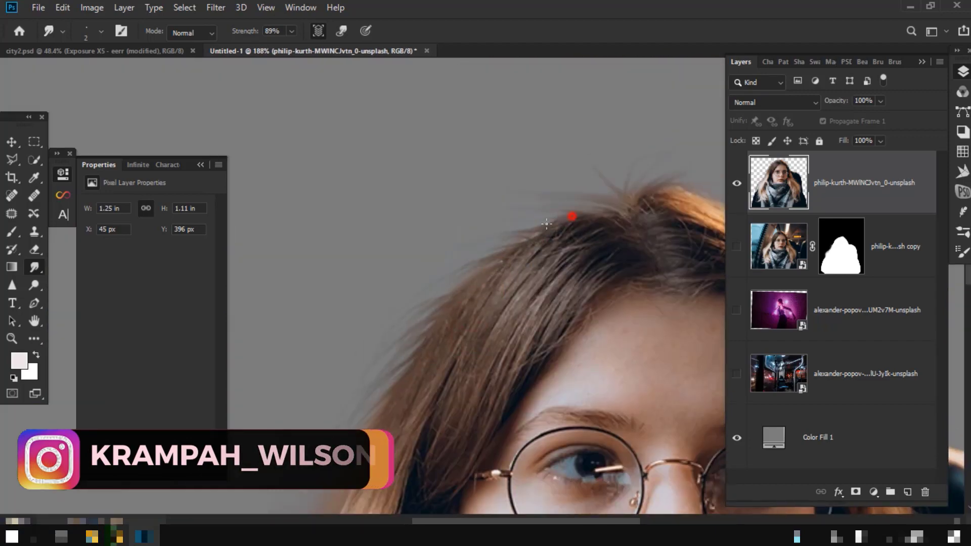
scroll(462, 310, down, 5)
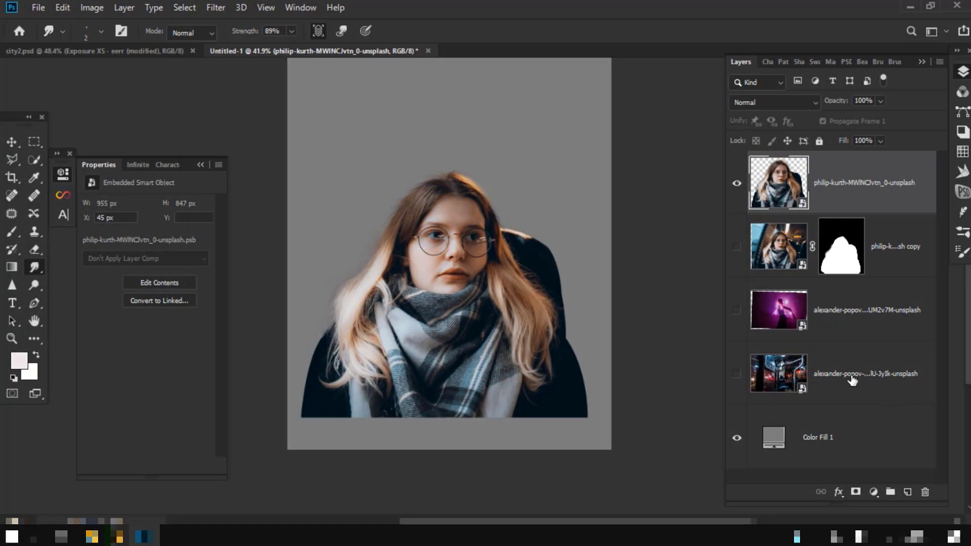
click(852, 379)
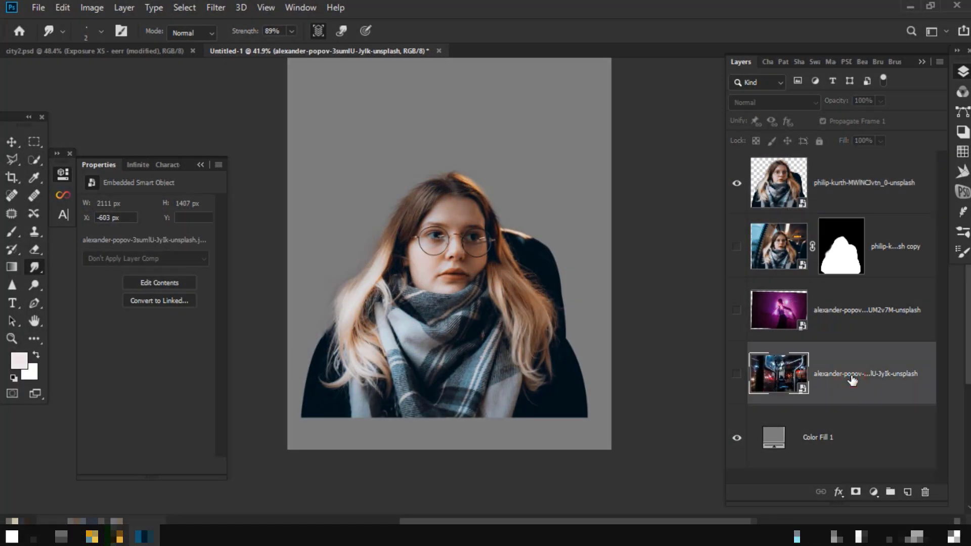
- Show the bus-interior layer, then move and shrink it behind the girl
click(12, 139)
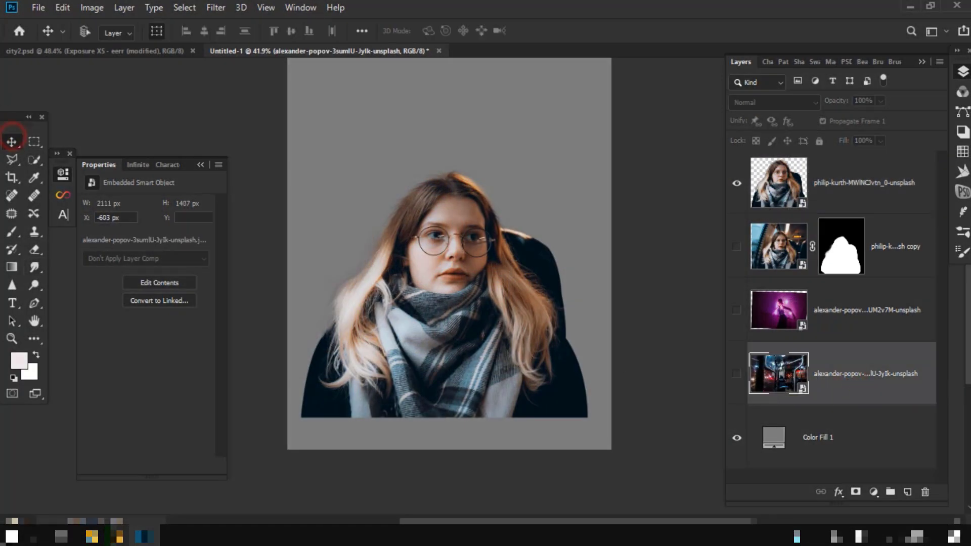
click(736, 374)
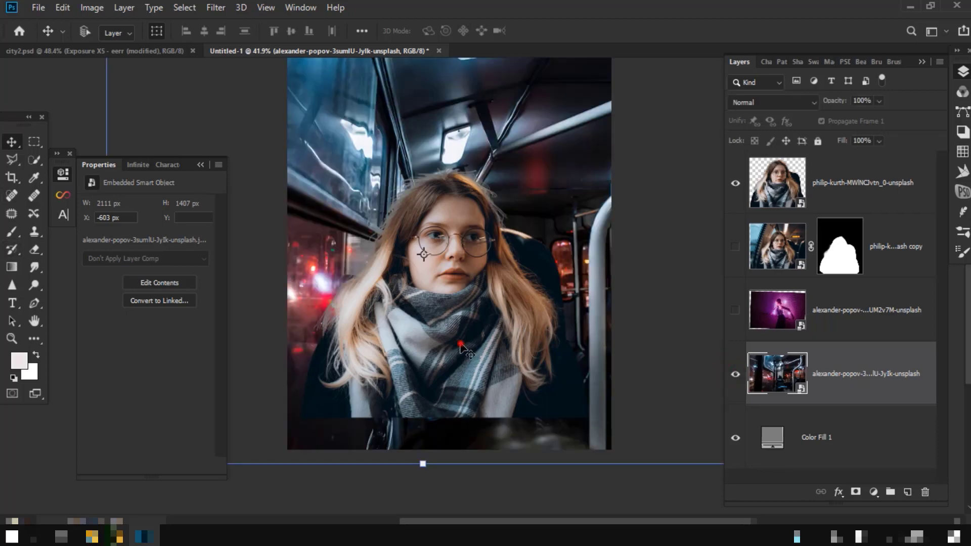
drag(460, 345, 575, 274)
scroll(425, 327, down, 3)
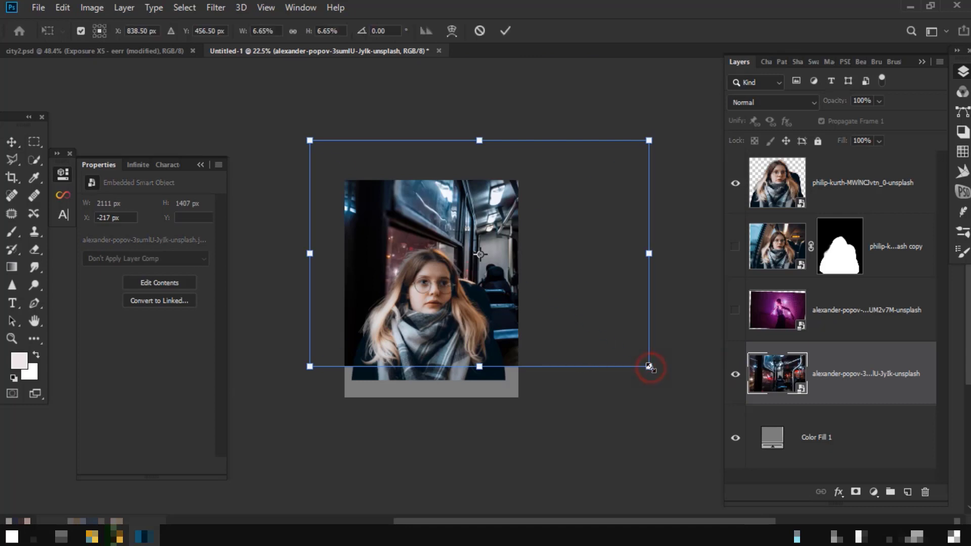
drag(649, 366, 542, 234)
drag(486, 302, 499, 369)
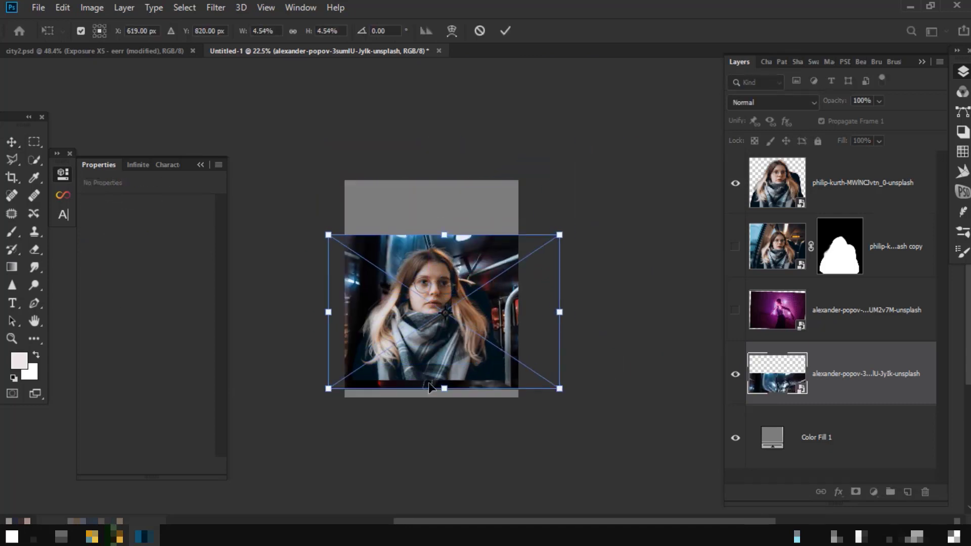
- Fine-tune the bus photo's scale and position so it fills the canvas, and commit
scroll(346, 272, down, 2)
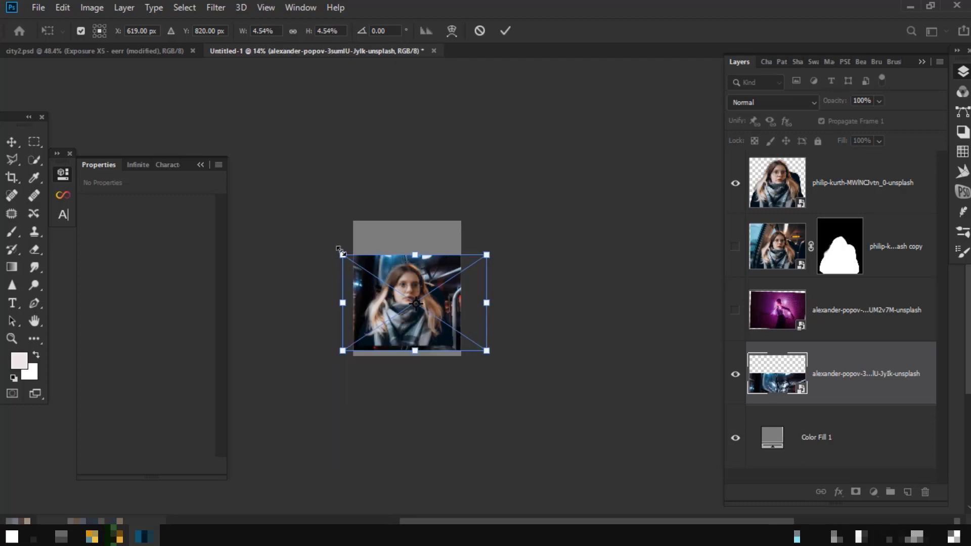
drag(340, 253, 252, 195)
mouse_move(375, 325)
mouse_down()
mouse_move(430, 331)
mouse_move(415, 330)
mouse_up()
scroll(415, 330, up, 2)
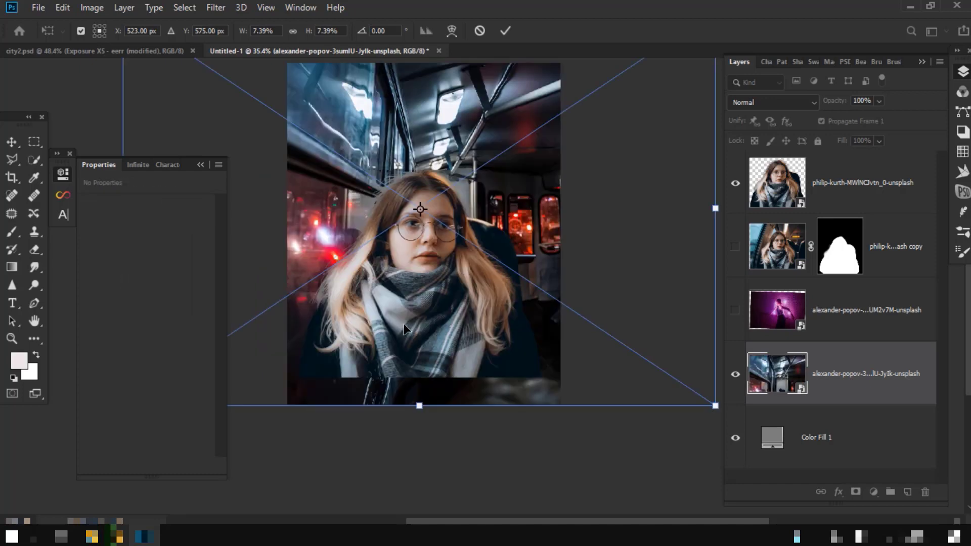
drag(482, 346, 440, 311)
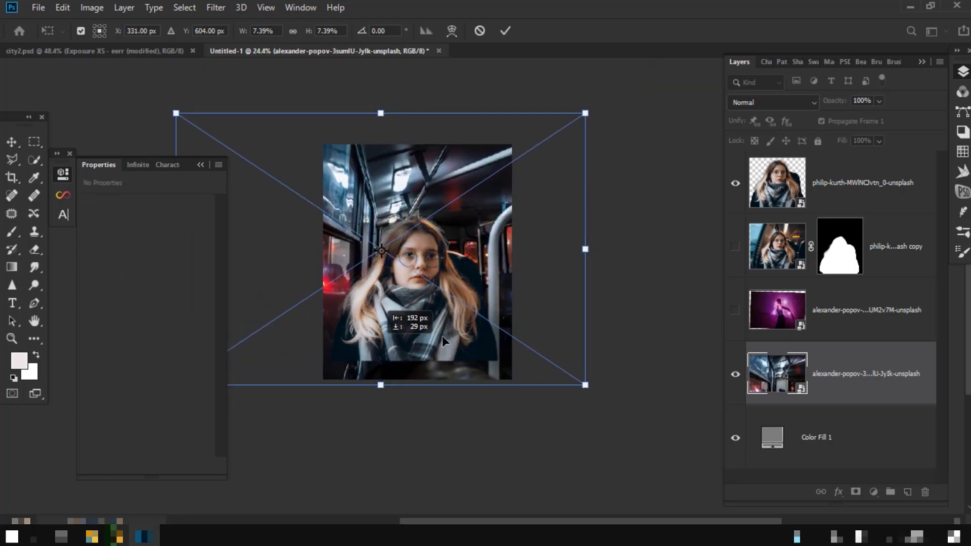
drag(601, 373, 505, 340)
drag(438, 319, 487, 345)
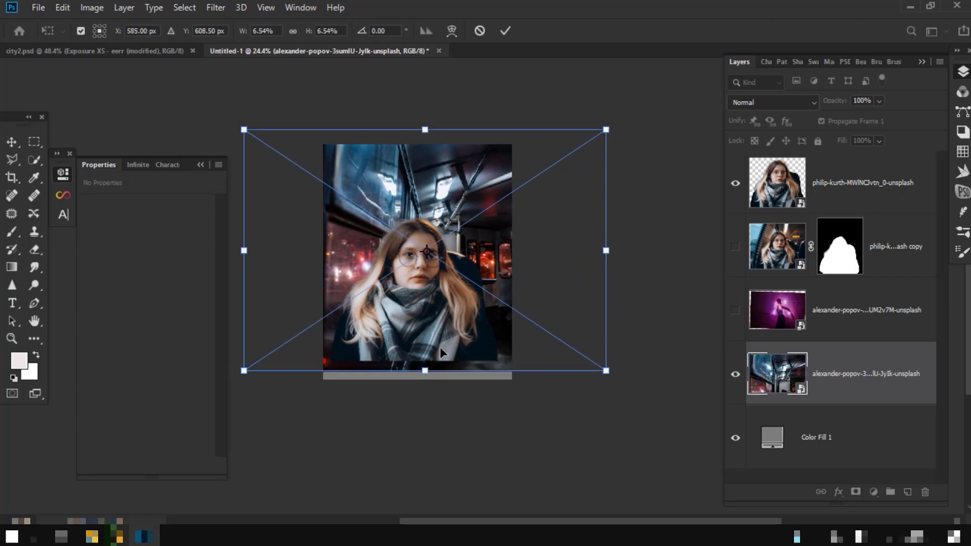
scroll(440, 347, up, 1)
key(Return)
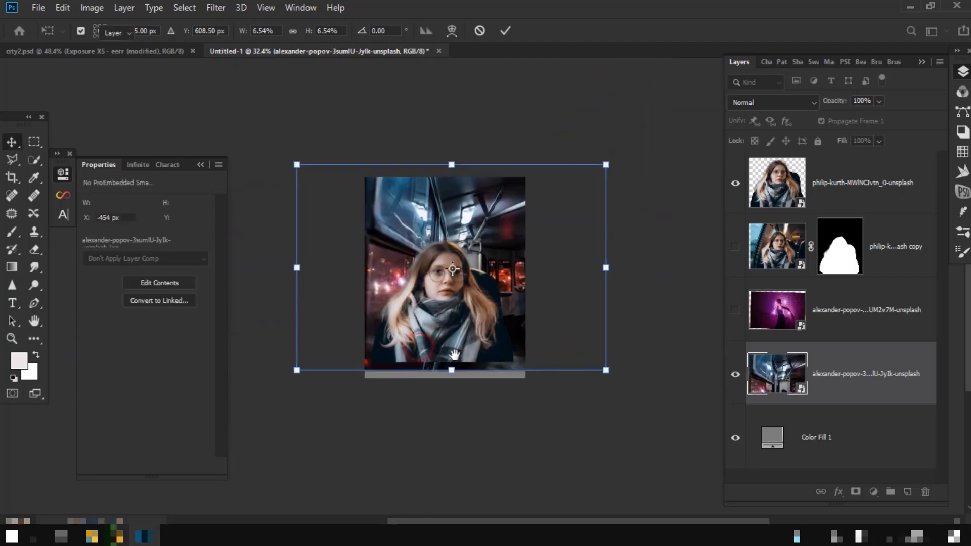
mouse_move(536, 306)
mouse_down()
mouse_move(480, 334)
mouse_move(477, 313)
mouse_up()
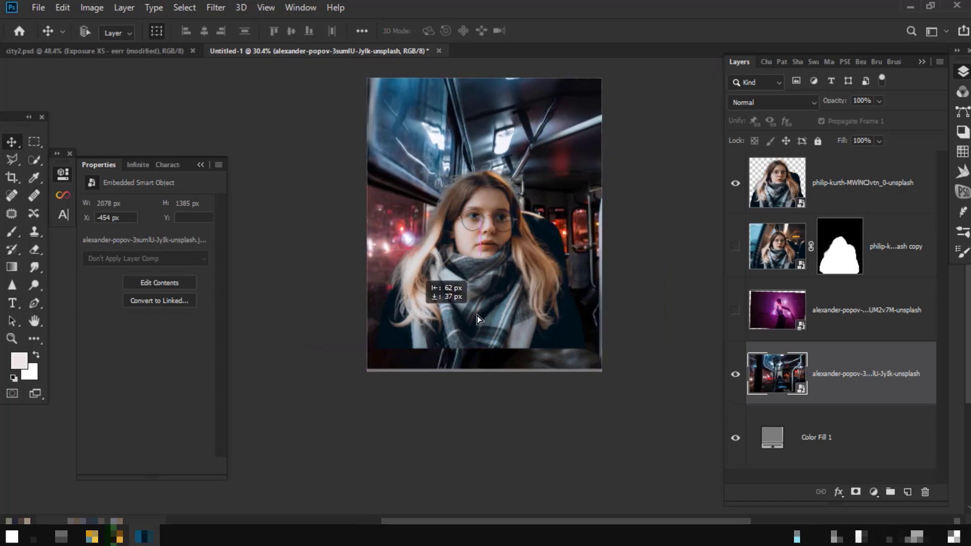
- Nudge the girl left and down, then group both philip layers into nested groups named subject
click(551, 277)
drag(550, 277, 521, 297)
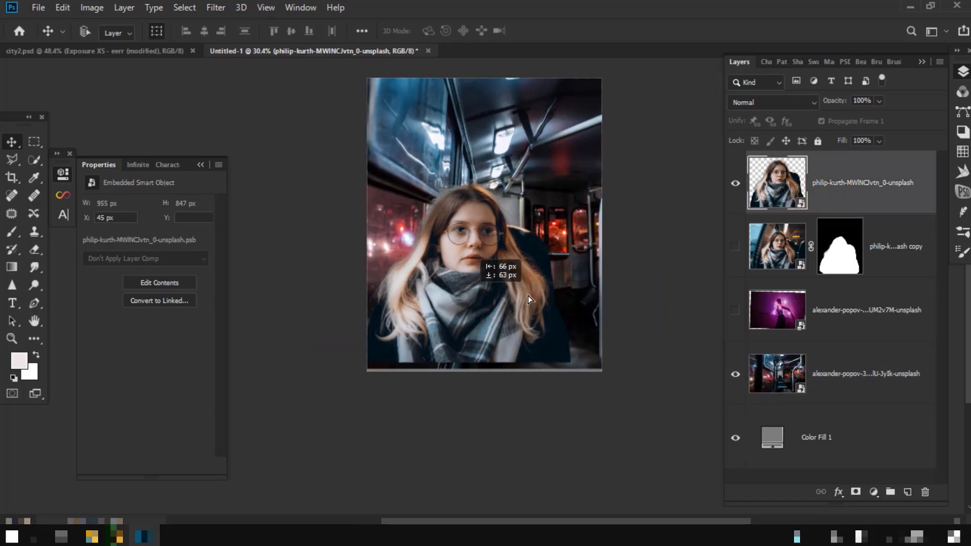
scroll(521, 299, up, 3)
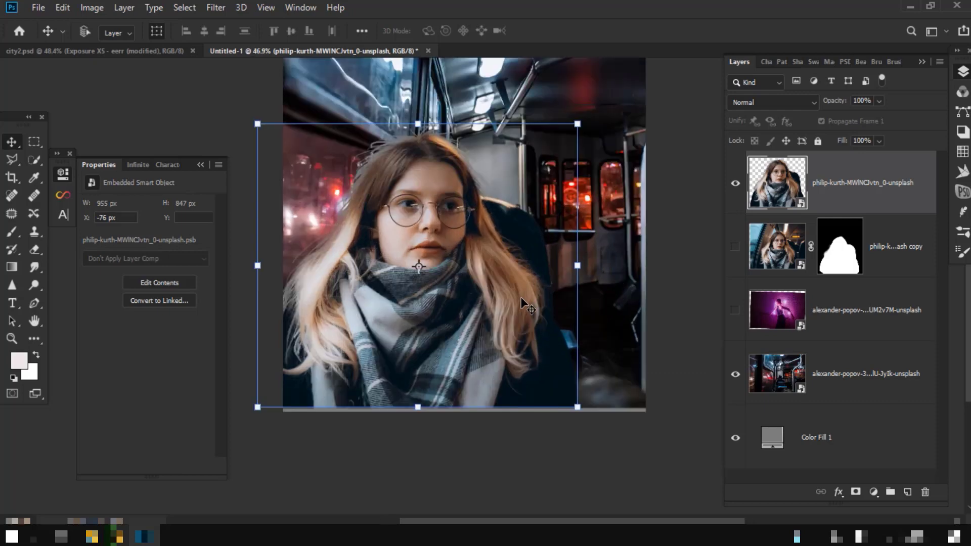
scroll(521, 298, up, 2)
scroll(523, 301, down, 2)
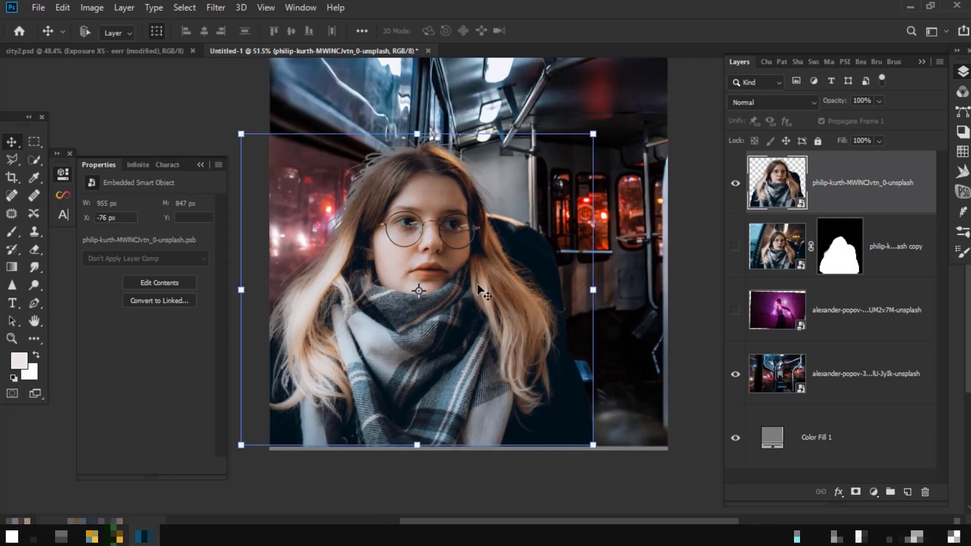
click(890, 253)
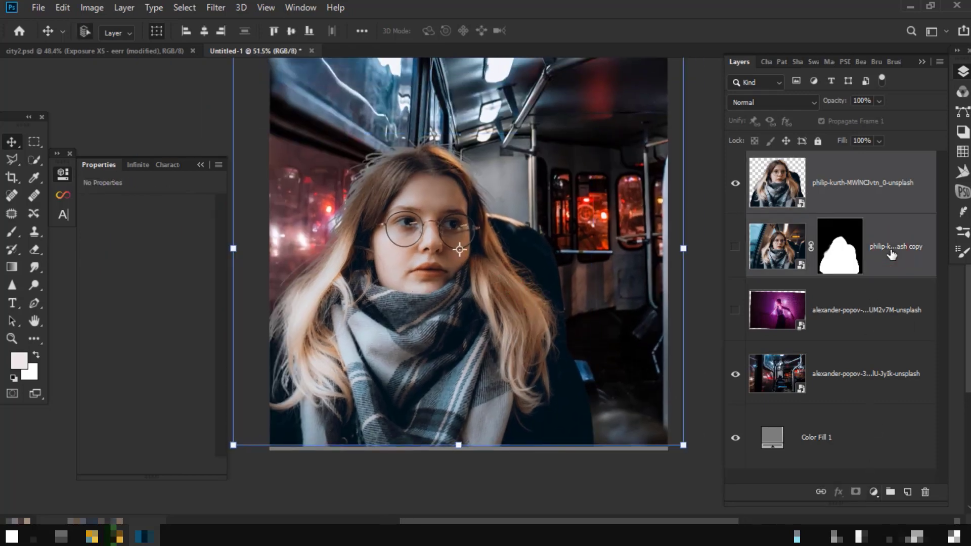
key(ctrl+g)
key(ctrl+g)
text(subject)
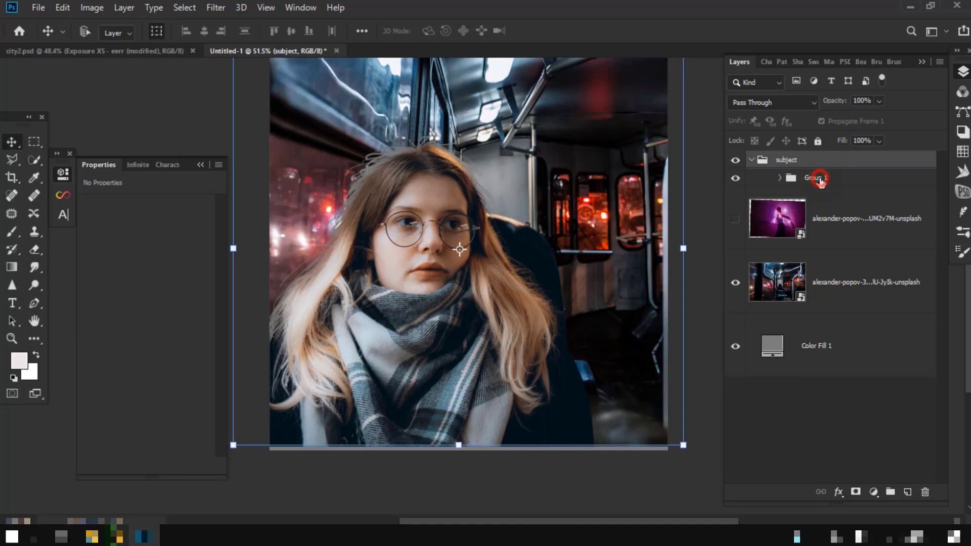
- Add a Curves adjustment layer clipped to the girl's Group 1
click(819, 177)
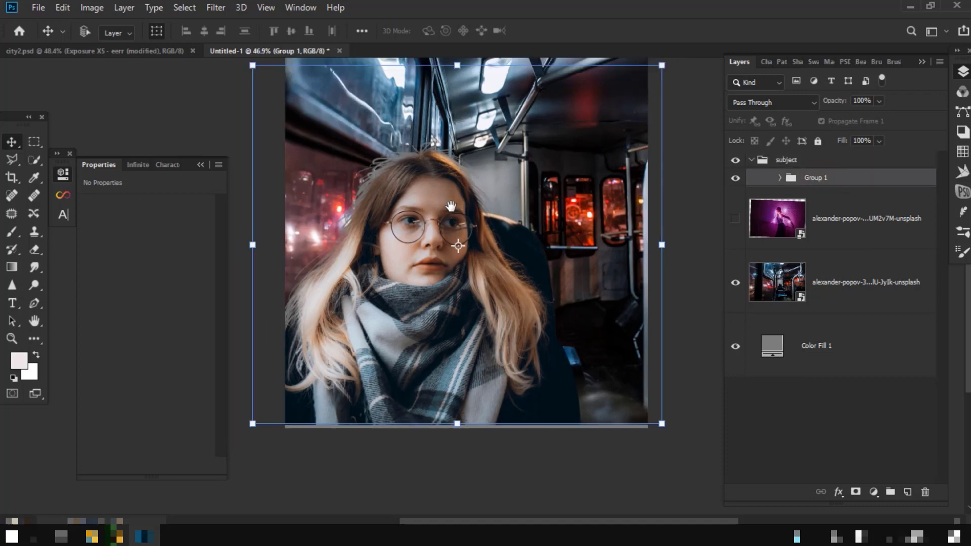
click(873, 492)
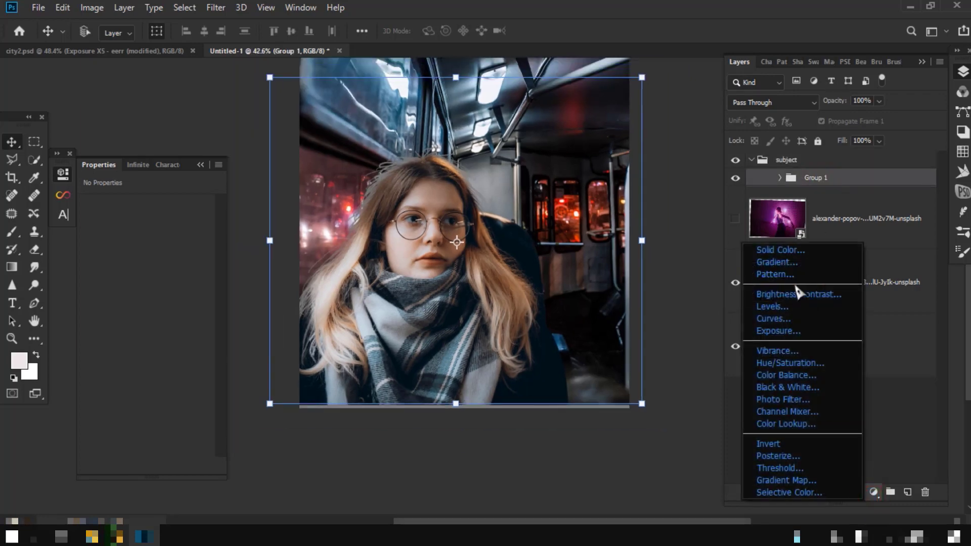
click(788, 319)
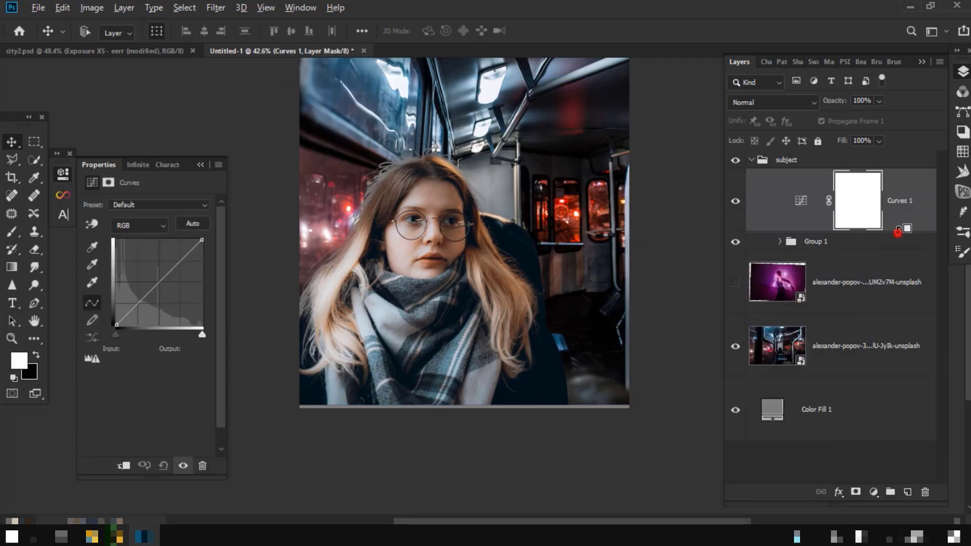
alt+click(898, 231)
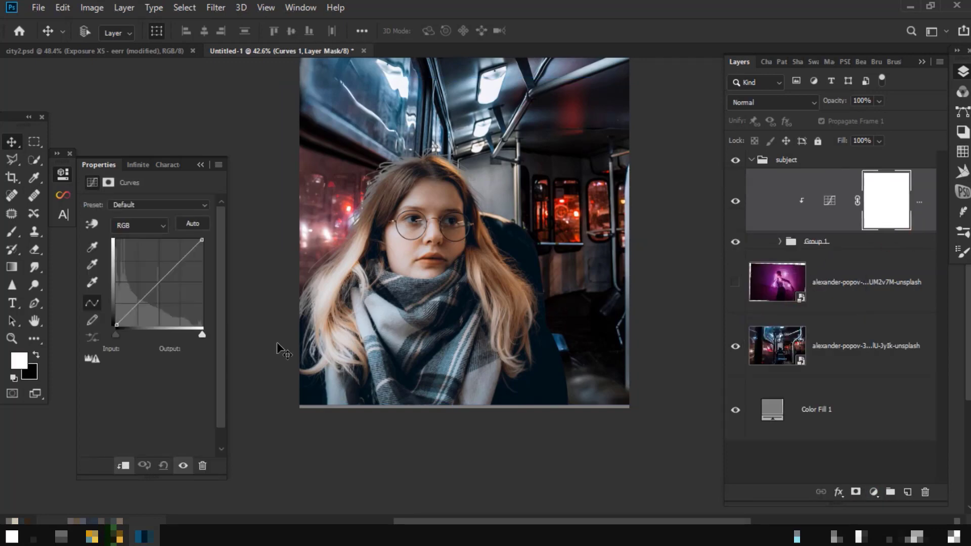
- Stretch the bus background to 1385 px tall and nudge the girl group slightly
click(843, 344)
key(ctrl+t)
drag(459, 403, 458, 407)
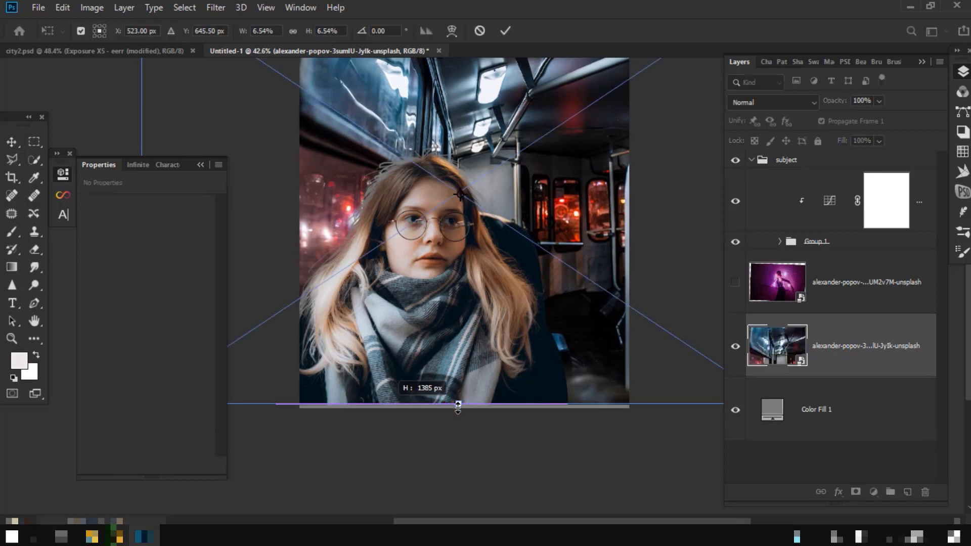
key(Return)
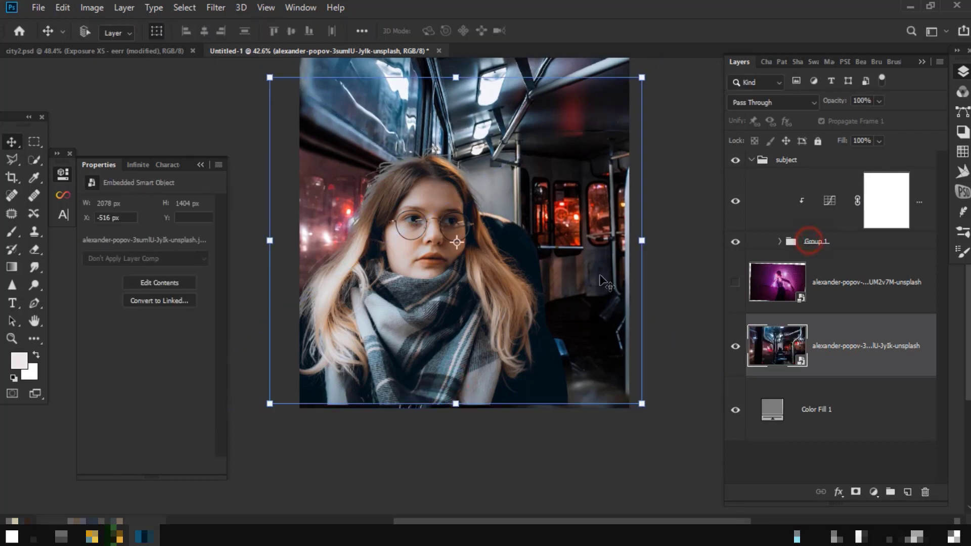
drag(450, 337, 453, 343)
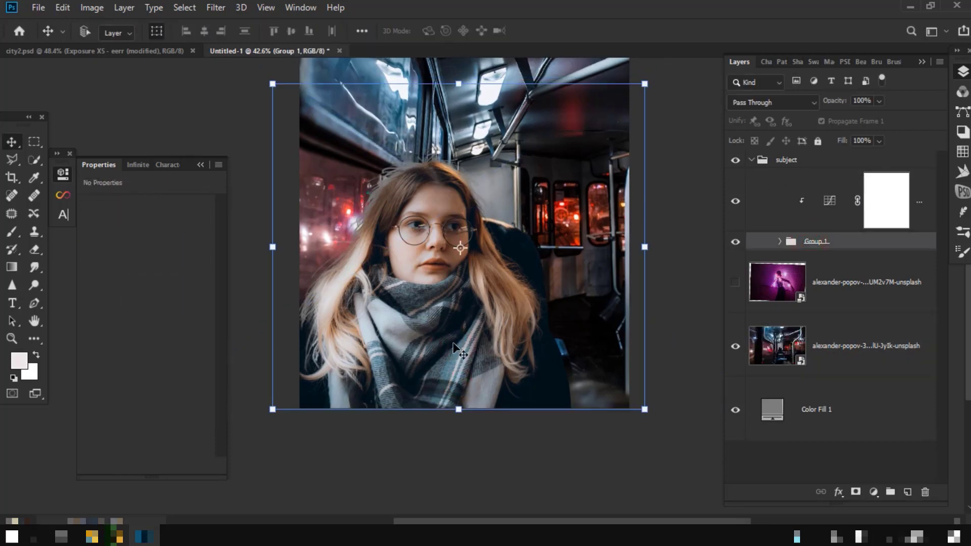
scroll(453, 349, up, 1)
scroll(453, 324, up, 1)
- Darken the curve's shadows and midtones, then invert the Curves mask to hide it
click(846, 215)
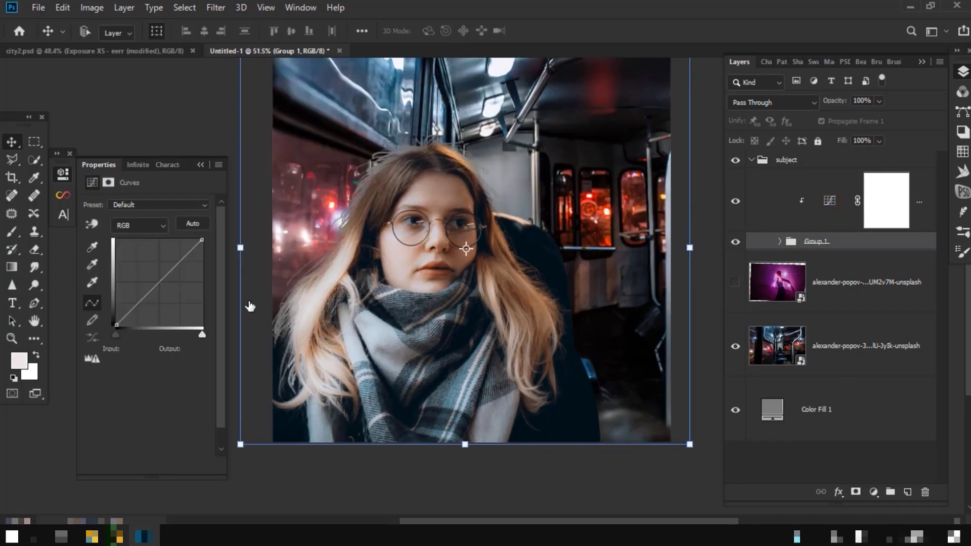
drag(149, 293, 123, 324)
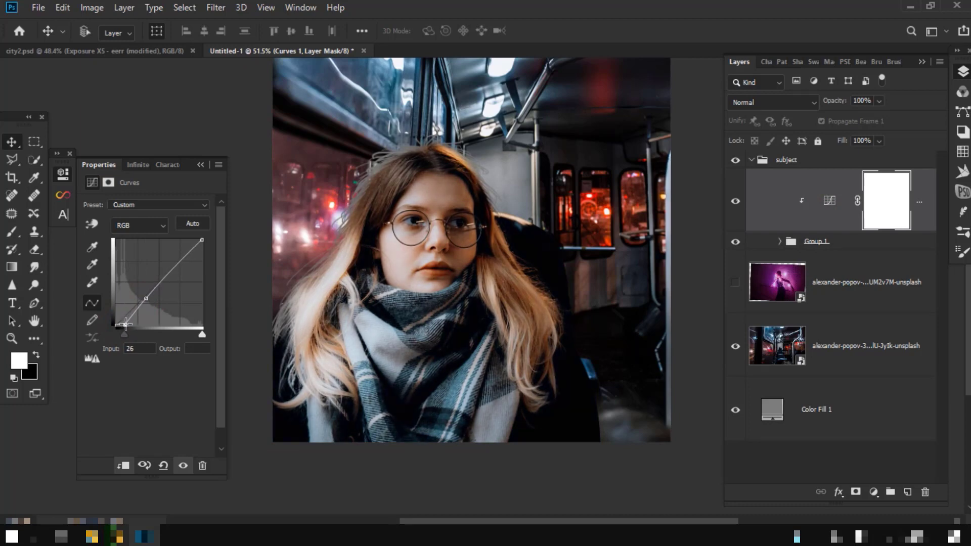
drag(117, 310, 119, 317)
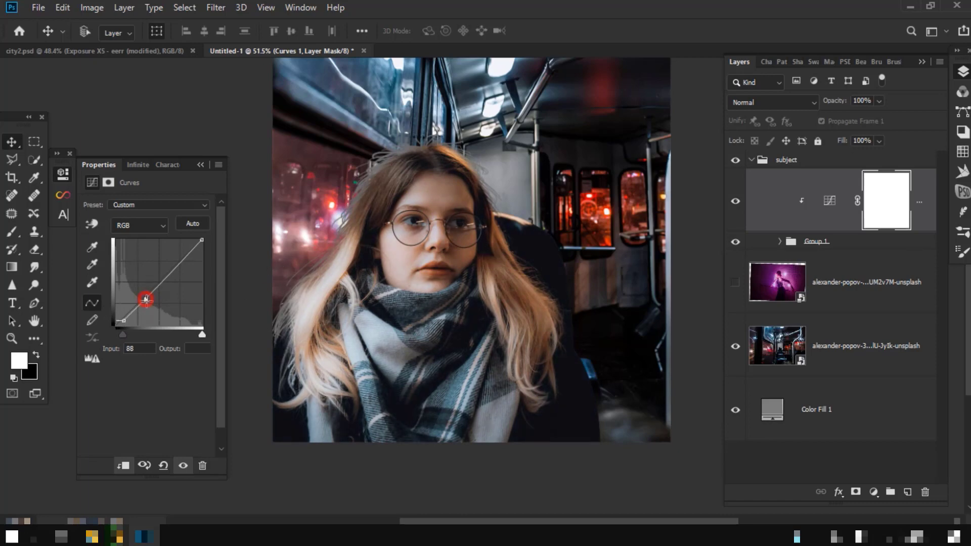
drag(147, 302, 150, 302)
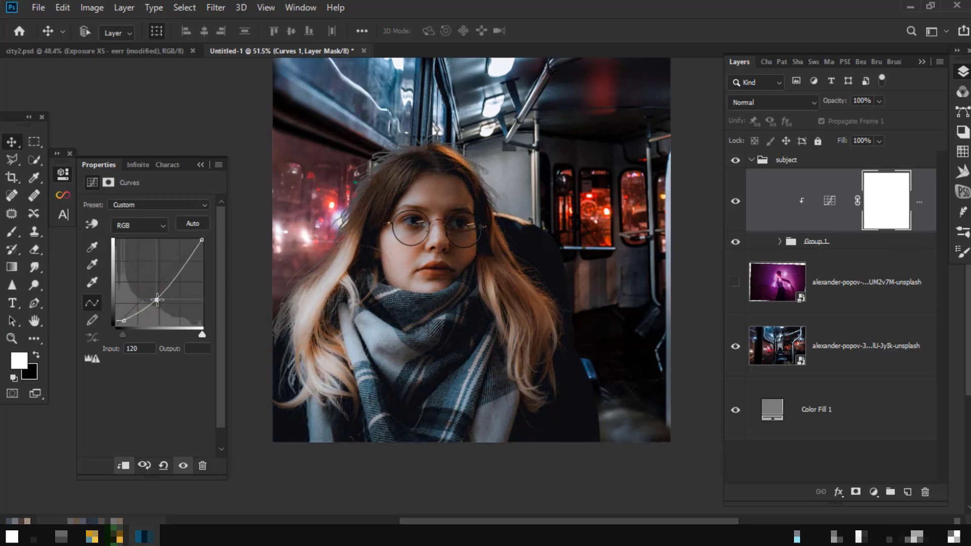
key(ctrl+i)
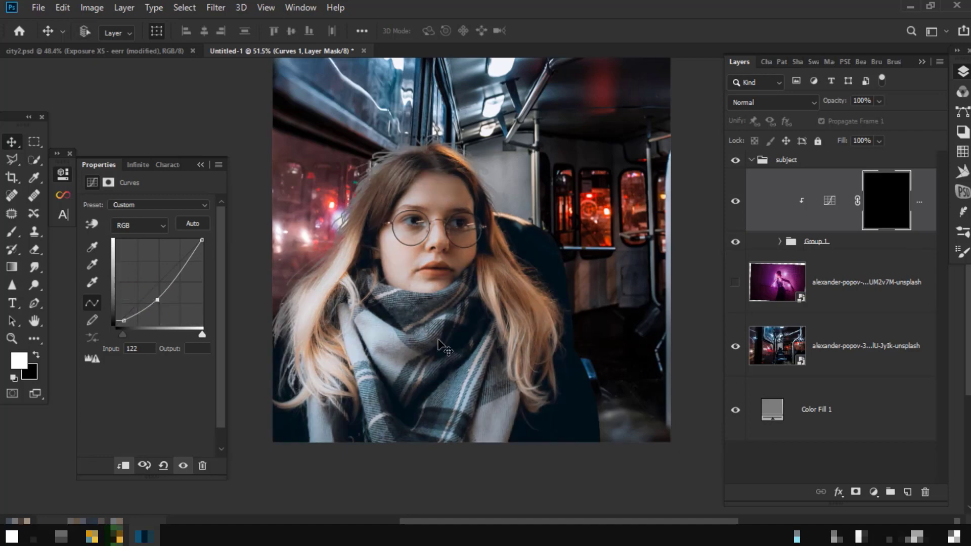
- Set up a soft round brush at 400 px and 67% opacity
key(b)
right_click(420, 347)
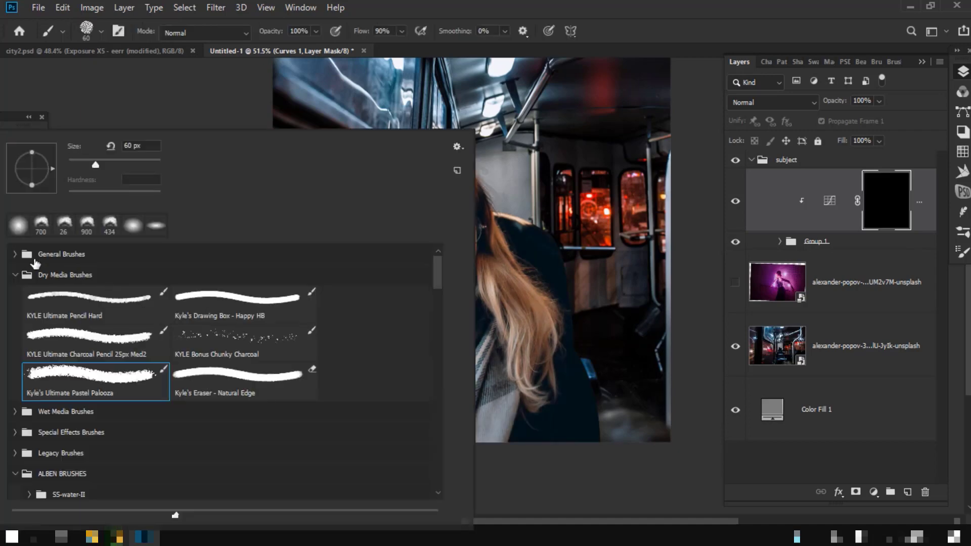
click(134, 226)
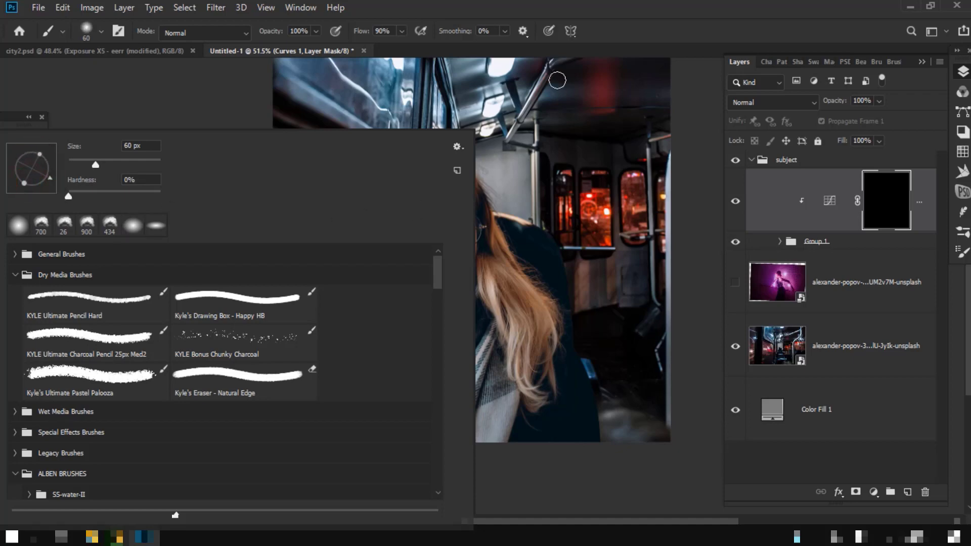
key(Escape)
scroll(413, 337, up, 2)
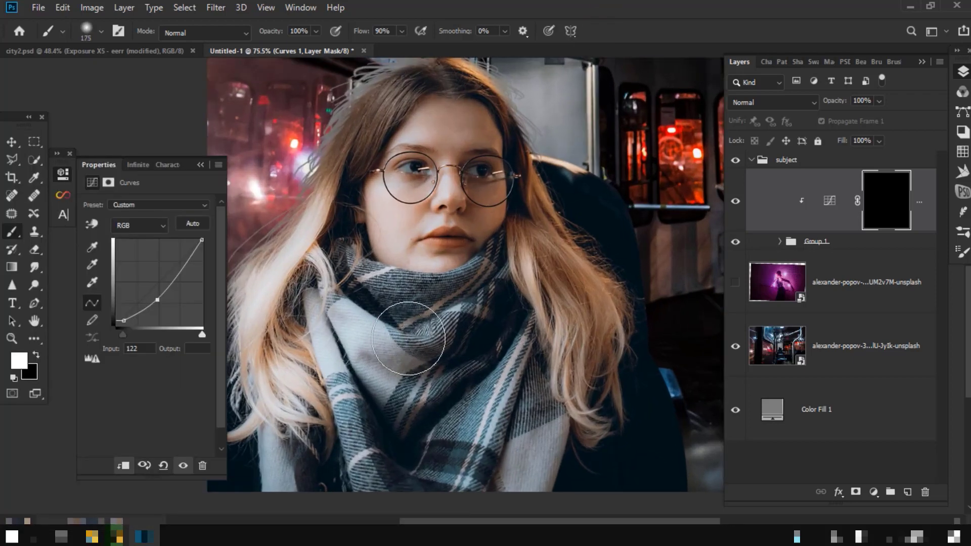
key(bracketright)
key(bracketright)
key(bracketright)
scroll(409, 338, down, 2)
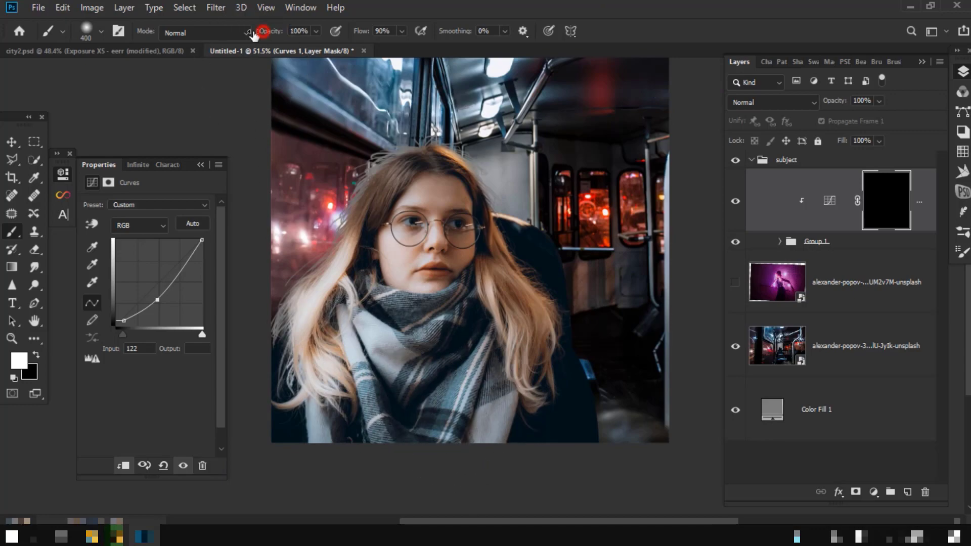
drag(263, 31, 247, 31)
scroll(505, 364, up, 1)
- Paint the Curves mask over the lower scarf and the girl's lower body
click(486, 364)
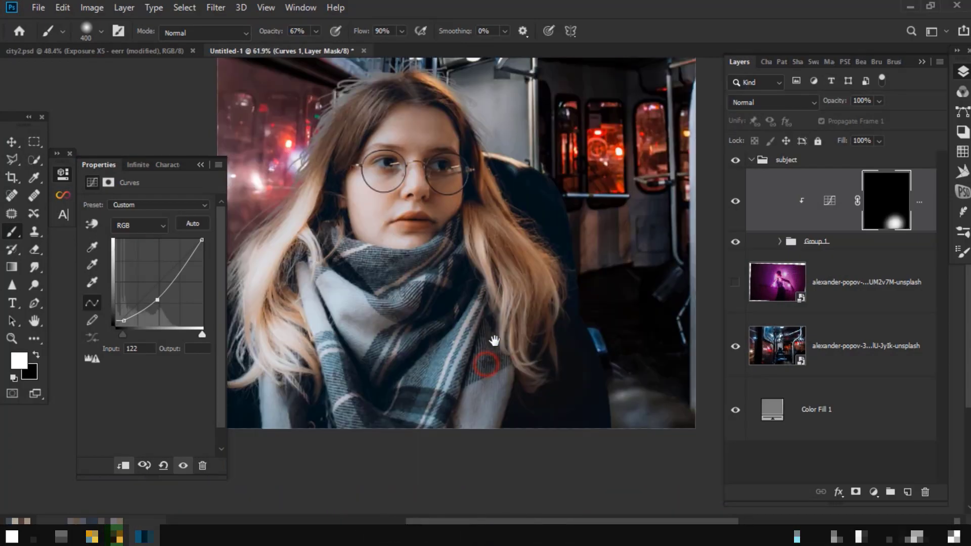
drag(494, 341, 492, 341)
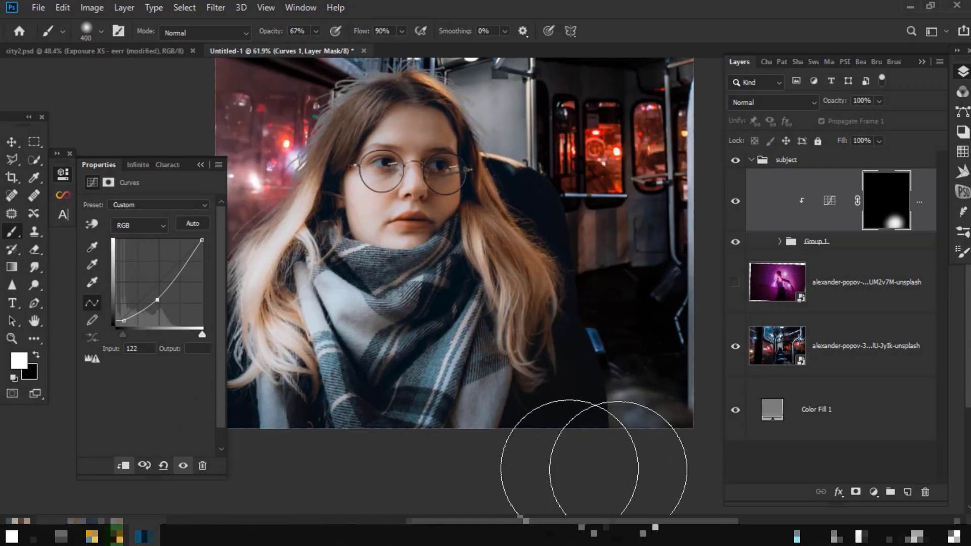
scroll(594, 468, up, 3)
scroll(293, 433, up, 3)
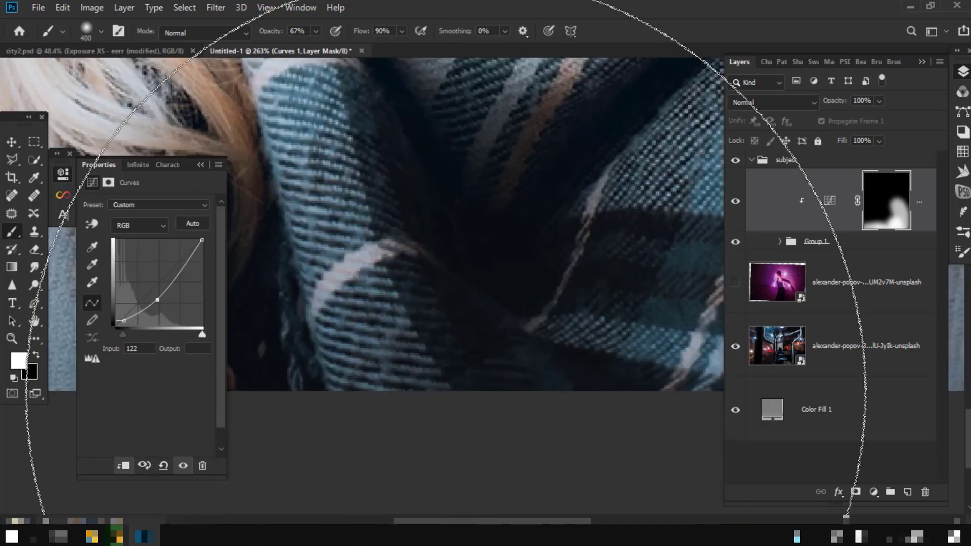
scroll(445, 354, down, 3)
scroll(481, 414, down, 3)
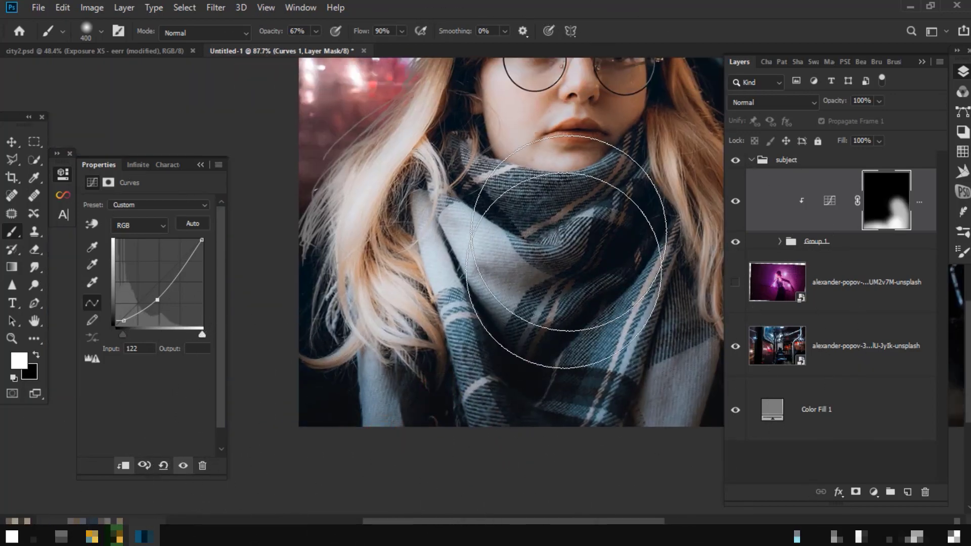
scroll(541, 342, down, 2)
scroll(581, 404, down, 1)
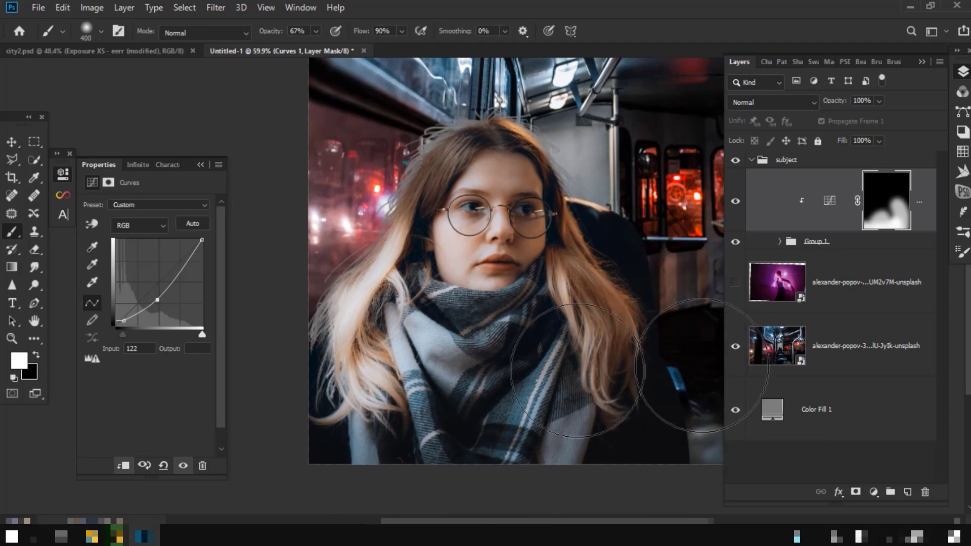
scroll(576, 371, up, 1)
scroll(546, 395, up, 1)
scroll(520, 412, up, 1)
scroll(477, 429, up, 2)
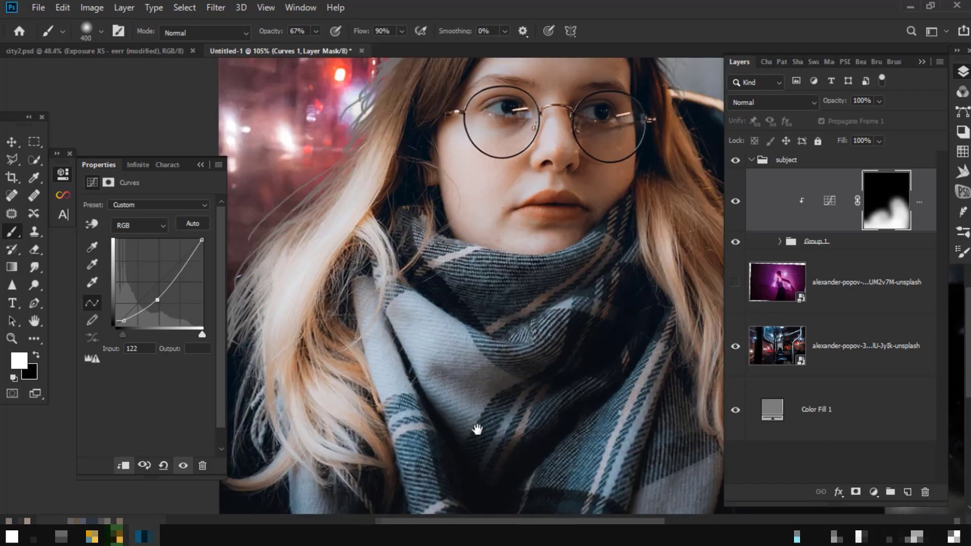
scroll(477, 428, down, 3)
click(829, 311)
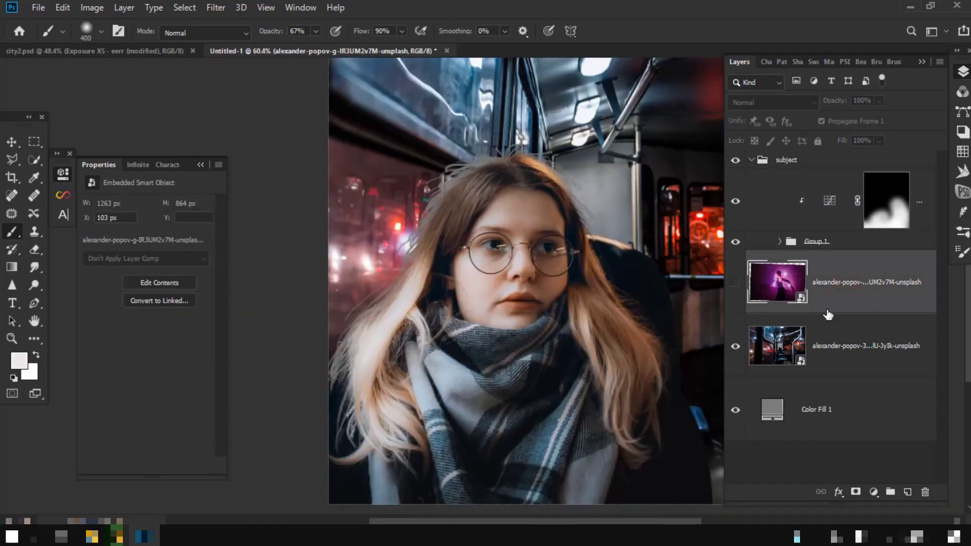
- Copy the bus photo's left window area to a new layer clipped at the top of subject
click(830, 351)
drag(837, 353, 841, 384)
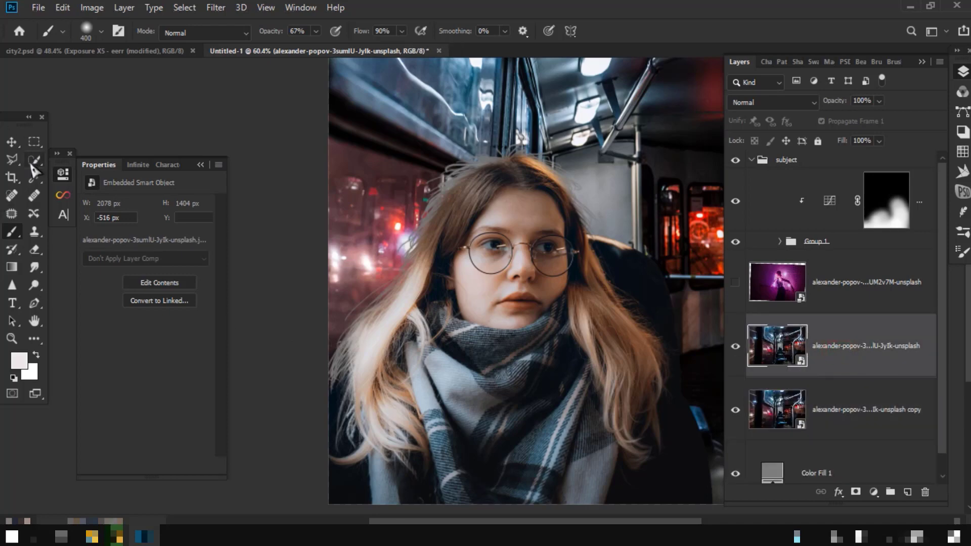
click(11, 163)
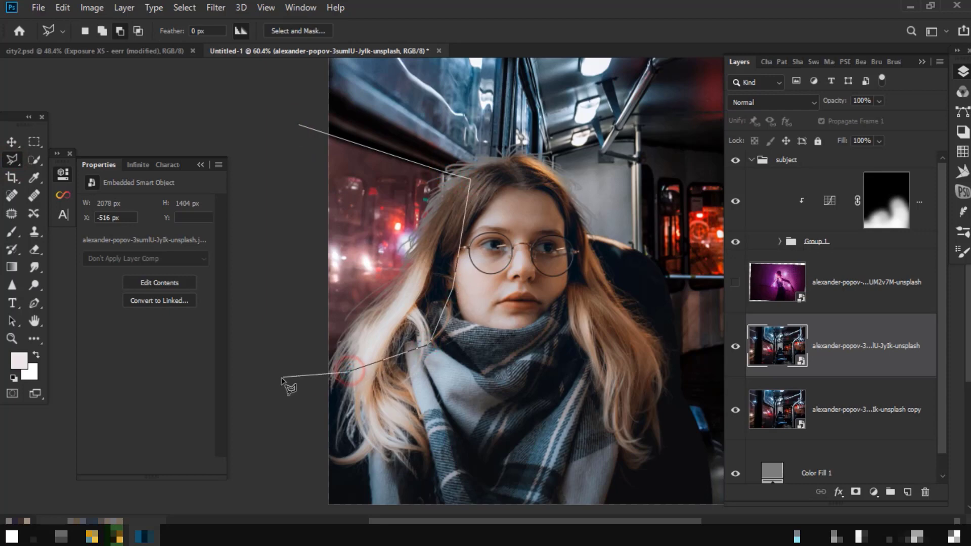
double_click(276, 314)
key(ctrl+j)
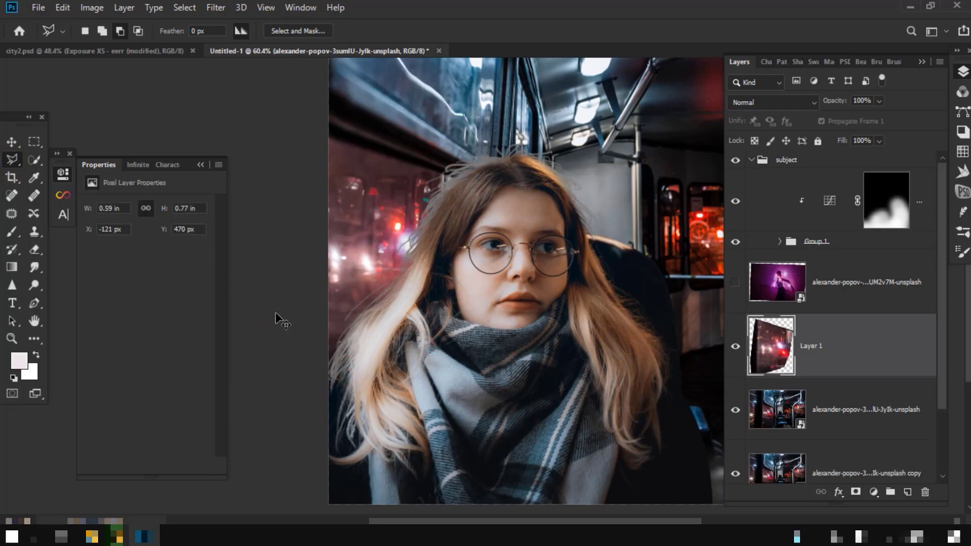
drag(843, 388, 855, 172)
alt+click(863, 230)
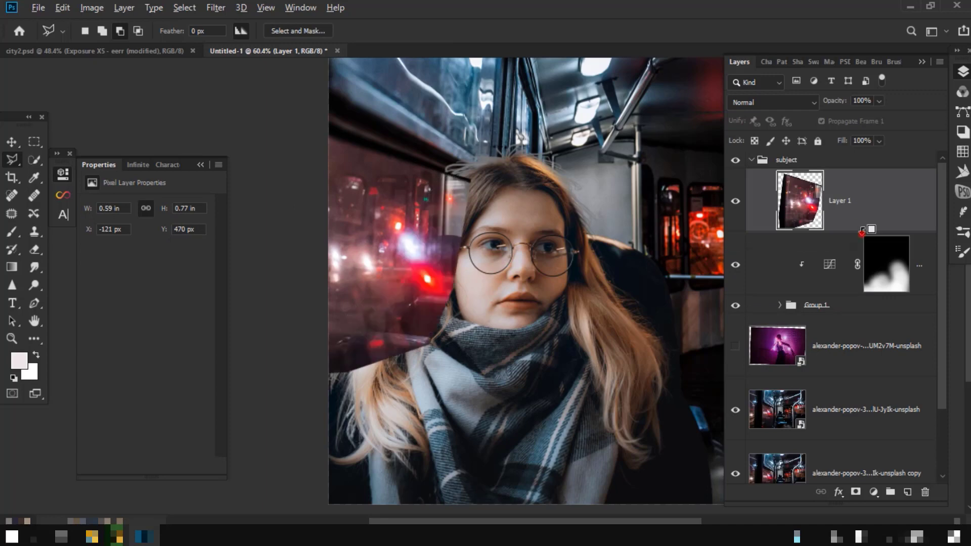
- Flip the city-lights piece horizontally and place it over the girl's left side
click(11, 142)
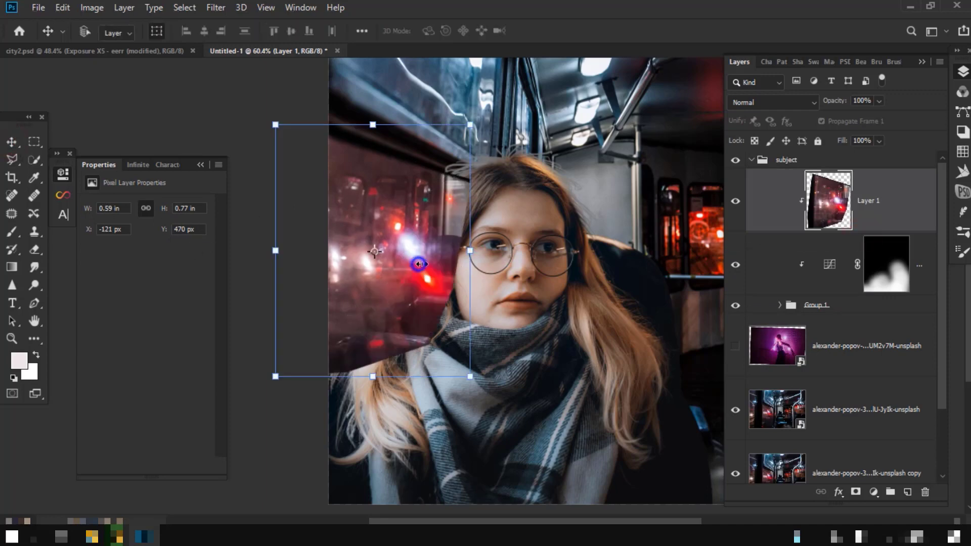
right_click(419, 264)
click(303, 442)
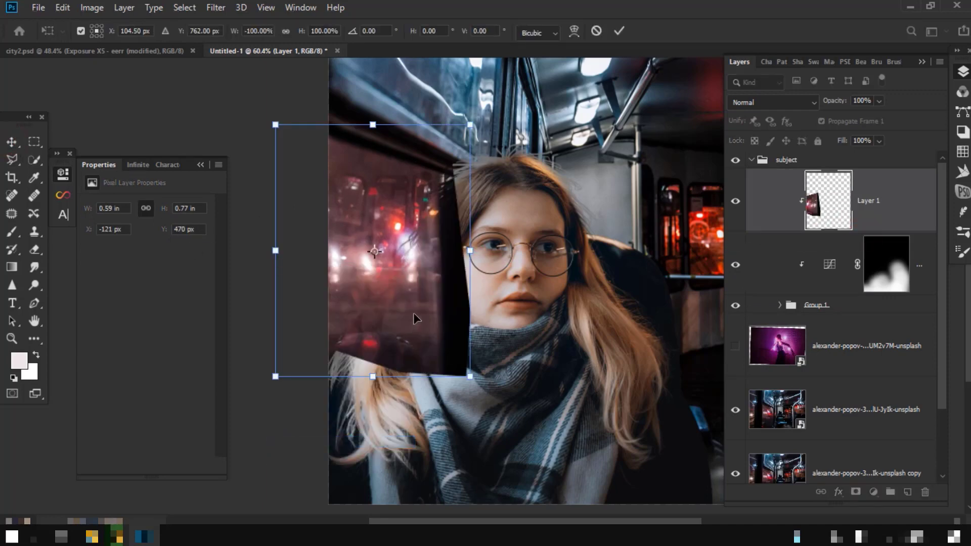
drag(408, 308, 445, 340)
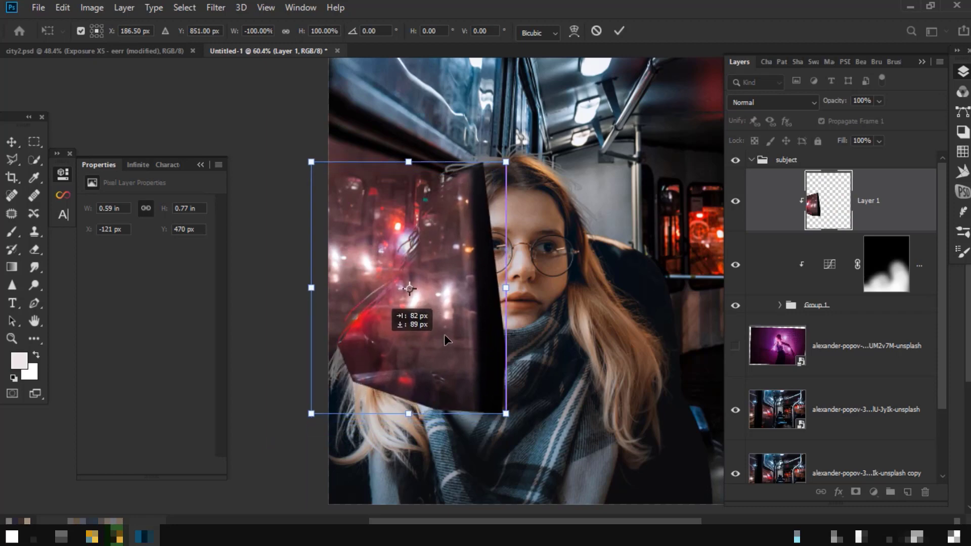
key(Return)
- Set Layer 1 to Lighter Color blend mode and add a layer mask
click(781, 103)
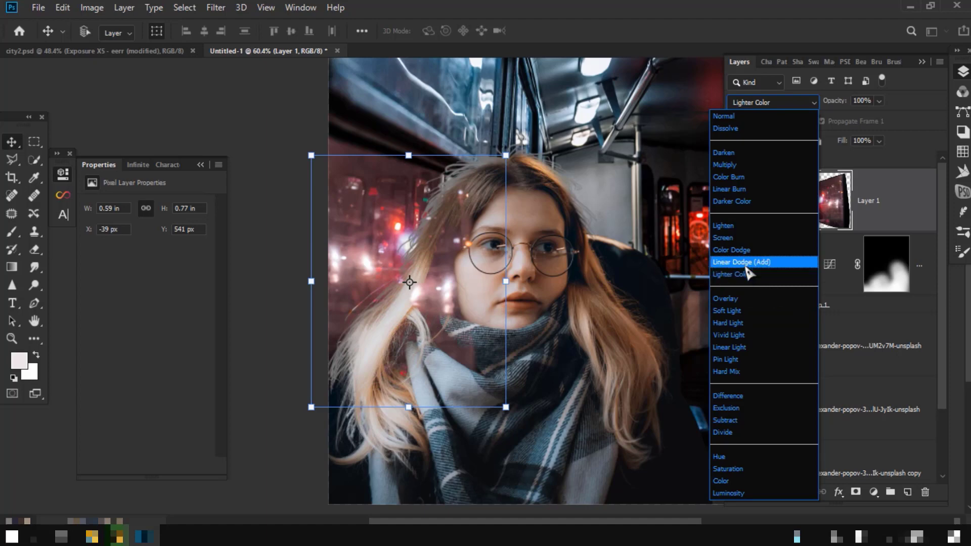
click(746, 274)
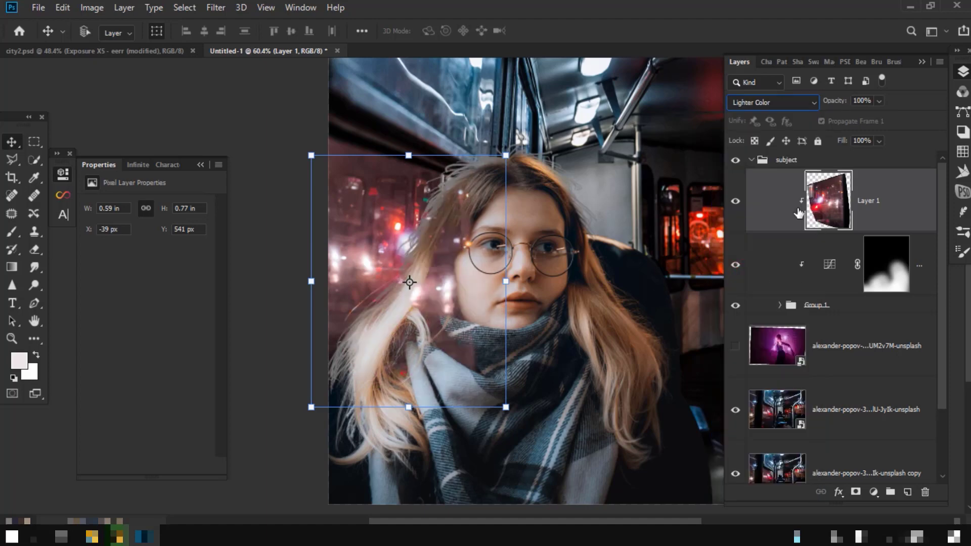
click(855, 492)
- Paint black on the mask to hide the lights from her face and scarf
key(b)
key(d)
scroll(514, 338, up, 2)
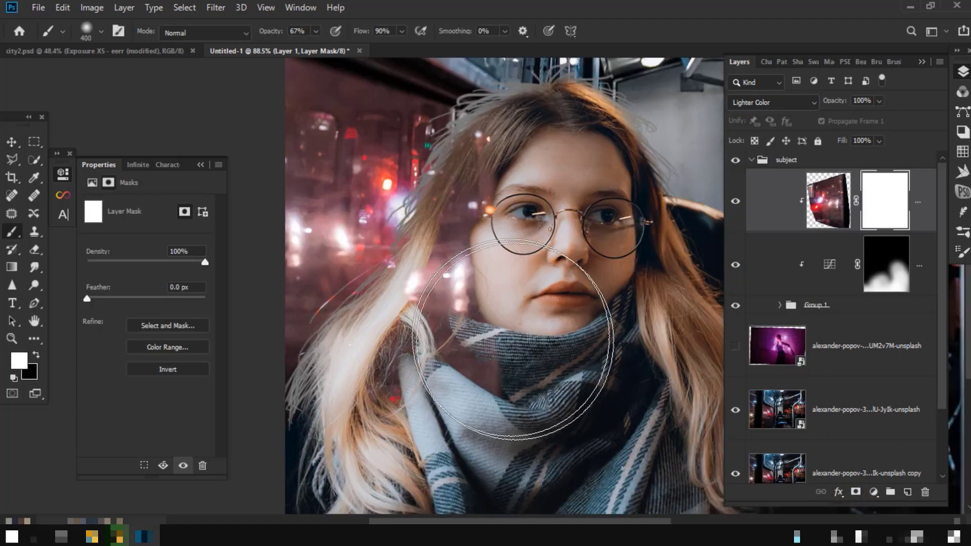
key(x)
mouse_move(575, 423)
mouse_down()
mouse_move(499, 325)
mouse_move(581, 197)
mouse_move(379, 389)
mouse_move(459, 418)
mouse_move(506, 212)
mouse_move(607, 360)
mouse_up()
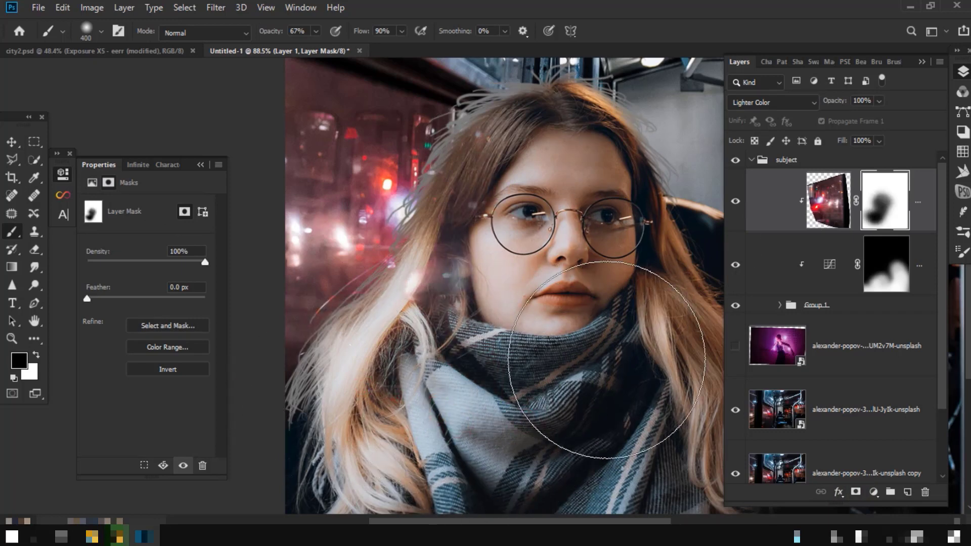
scroll(556, 348, down, 2)
scroll(411, 282, up, 1)
click(837, 213)
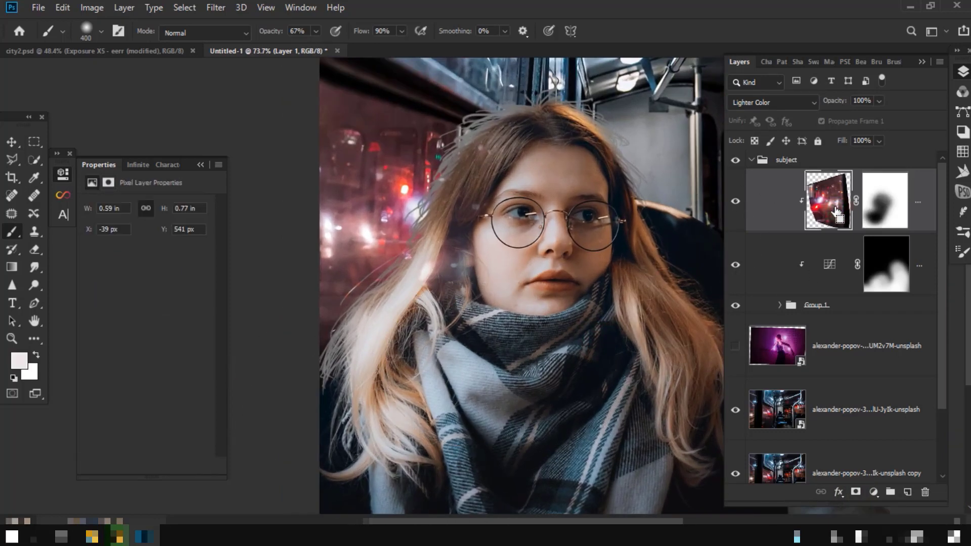
- Apply Levels to the city-lights overlay with white input 253, output 255, gamma near 1
key(ctrl+l)
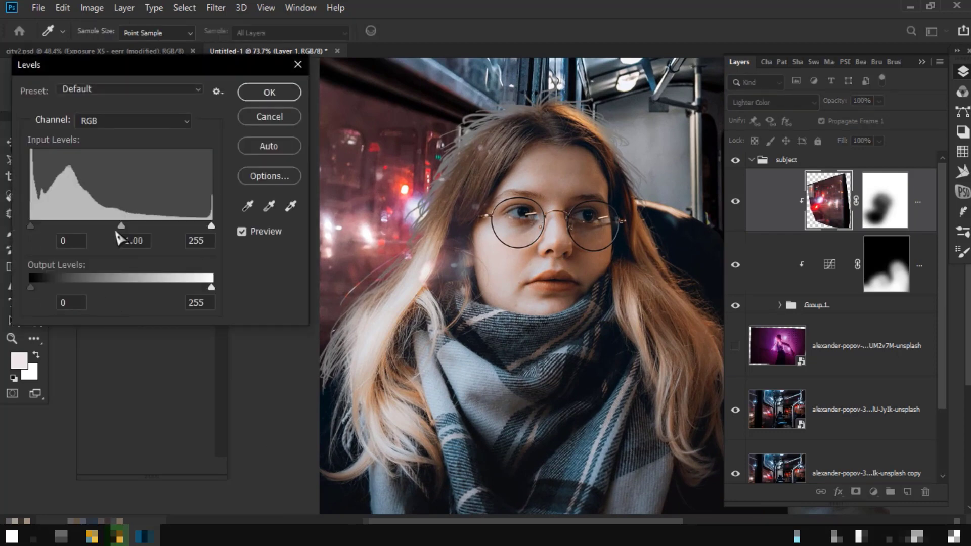
drag(122, 226, 101, 225)
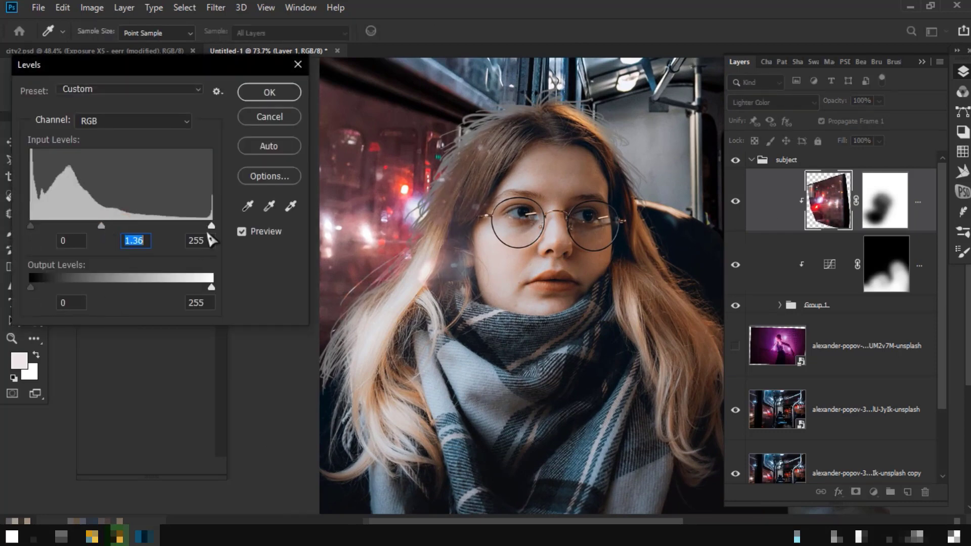
mouse_move(211, 227)
mouse_down()
mouse_move(192, 227)
mouse_move(211, 227)
mouse_up()
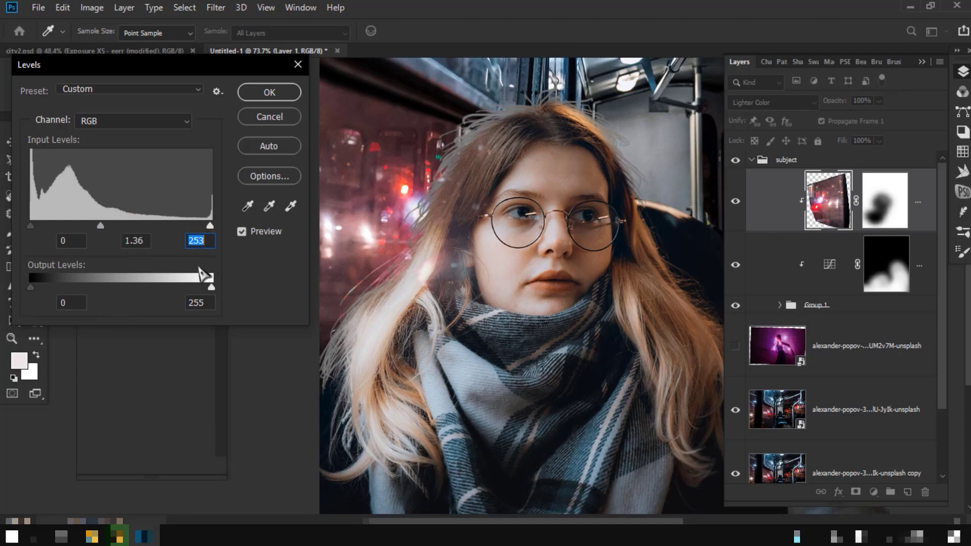
drag(196, 286, 220, 285)
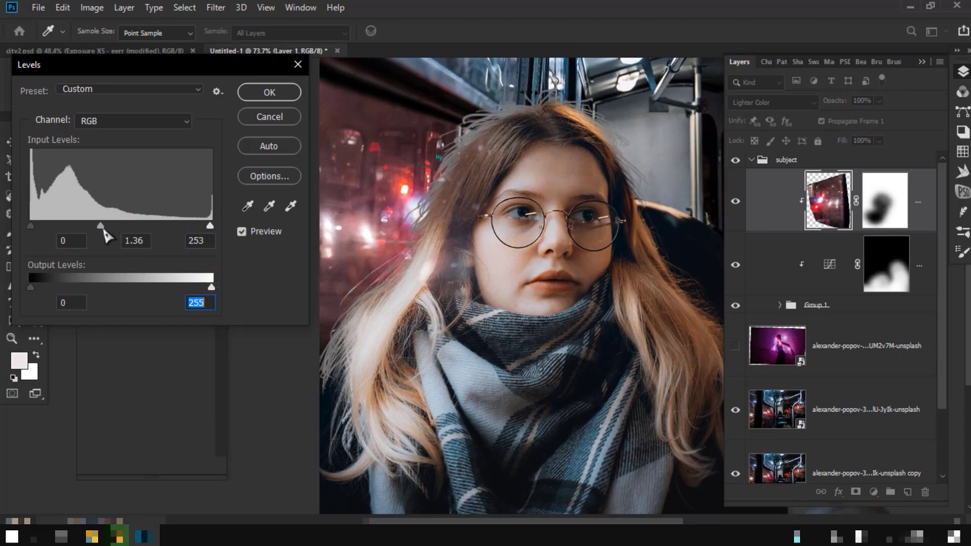
drag(103, 230, 120, 231)
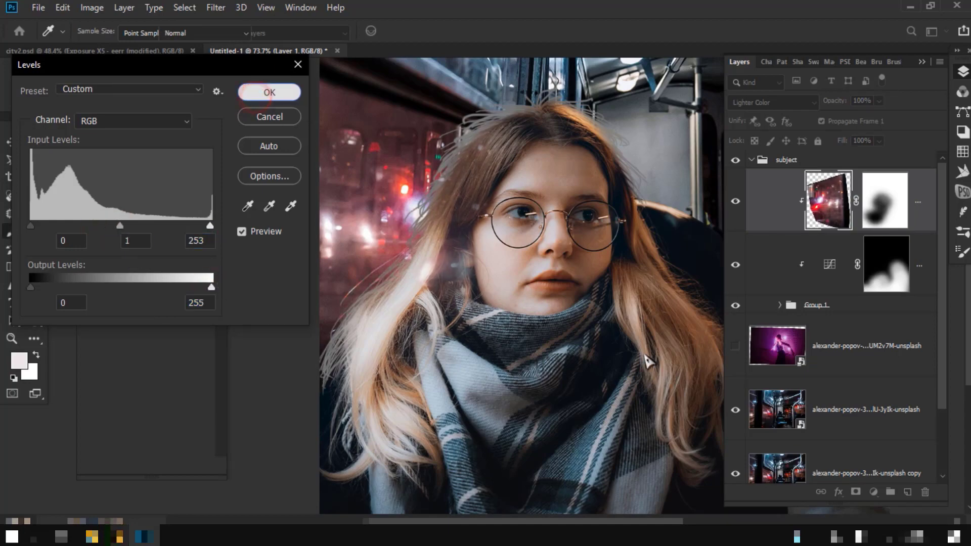
click(258, 95)
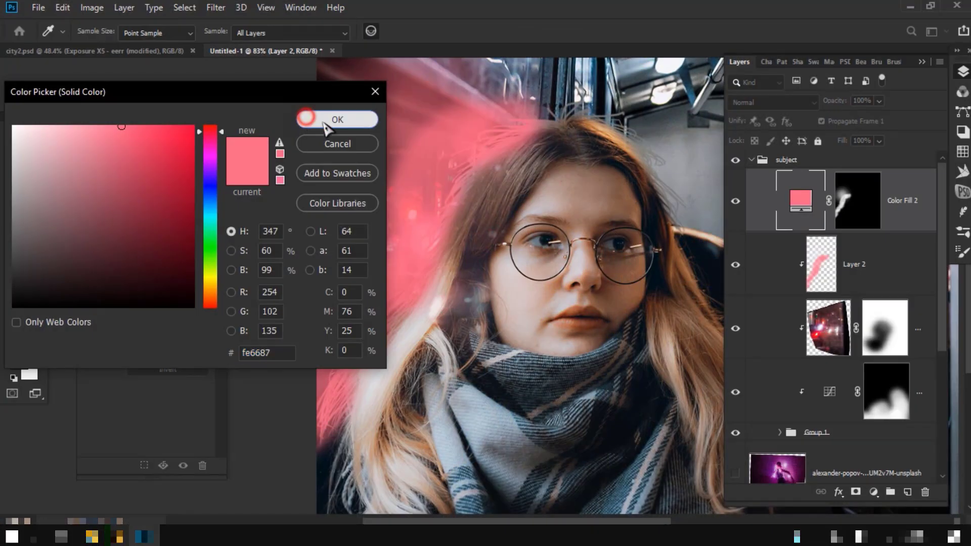
- Confirm the pink fill colour, delete stray Layer 2, and clip Color Fill 2 below
click(335, 120)
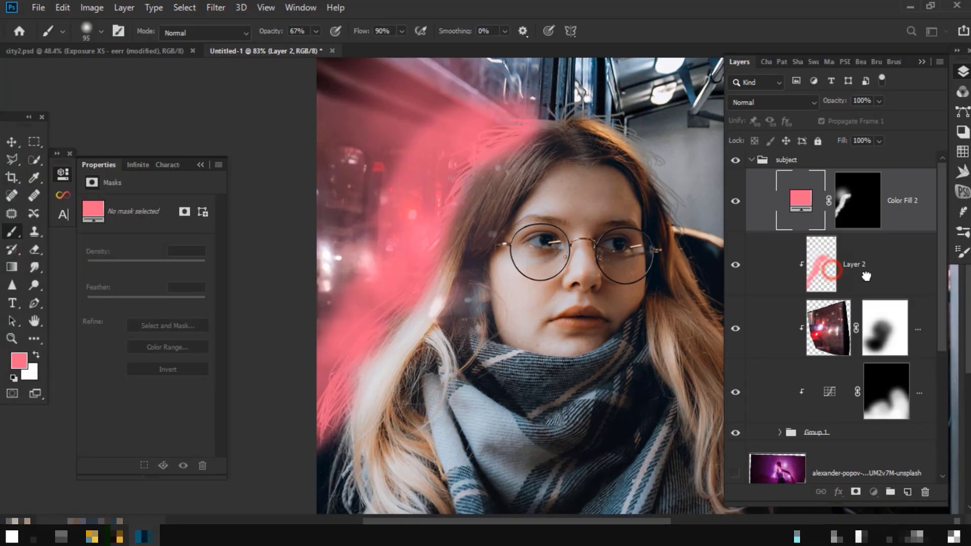
click(839, 253)
key(Delete)
click(839, 222)
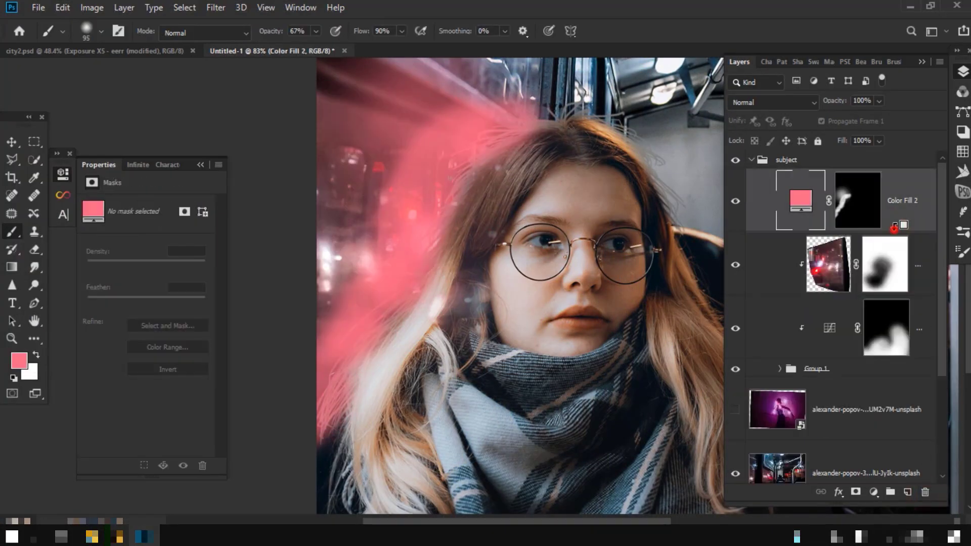
key(ctrl+alt+g)
- Blend Color Fill 2 in Color mode and paint its mask over the hair with a 247 px brush
click(765, 103)
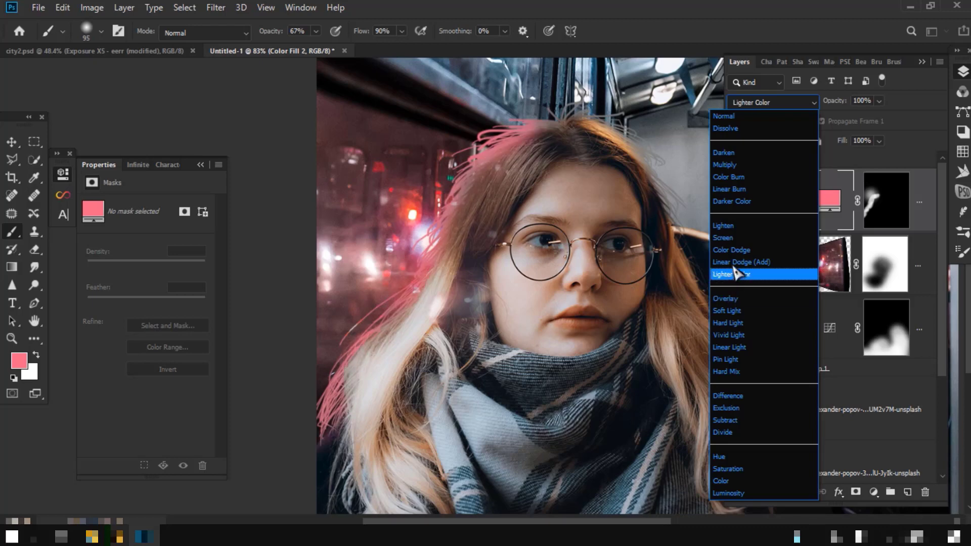
click(728, 481)
click(887, 212)
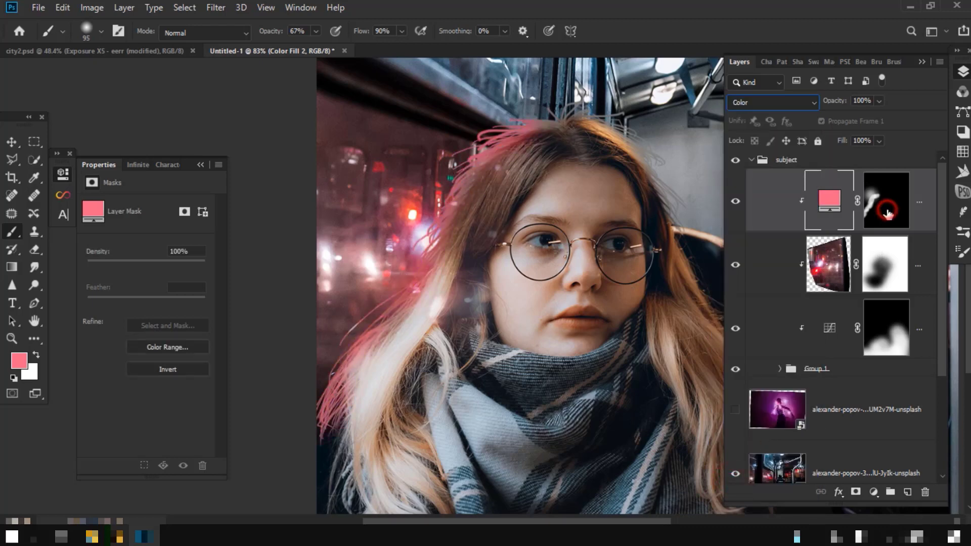
key(d)
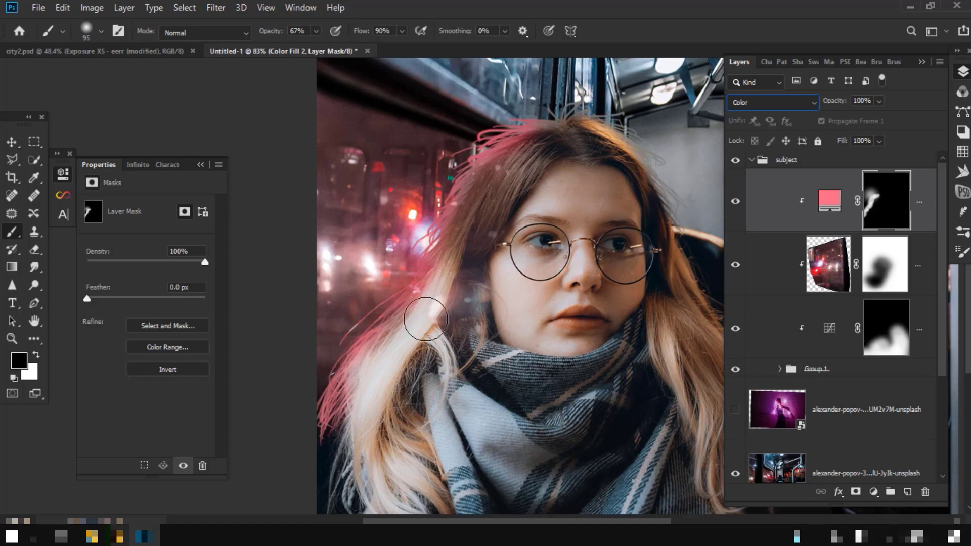
right_click(405, 301)
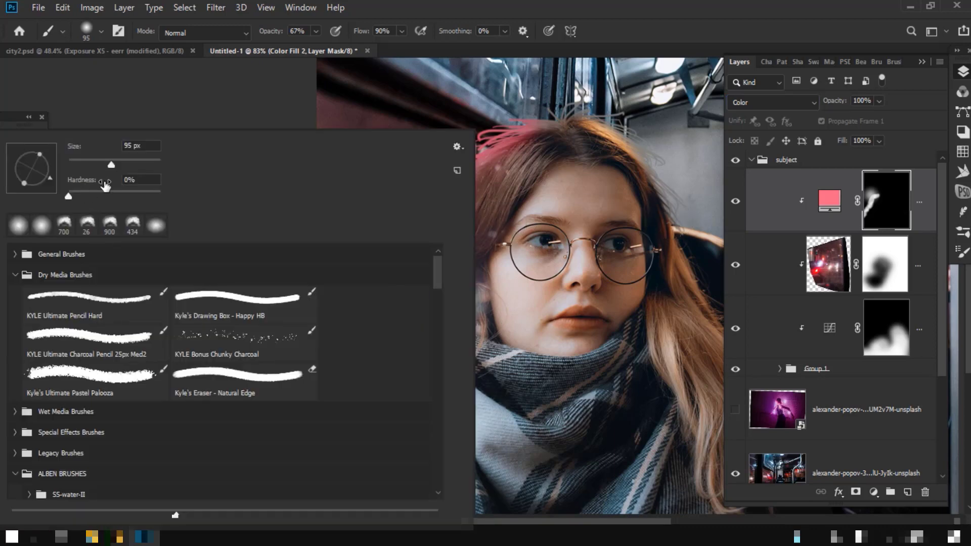
click(449, 23)
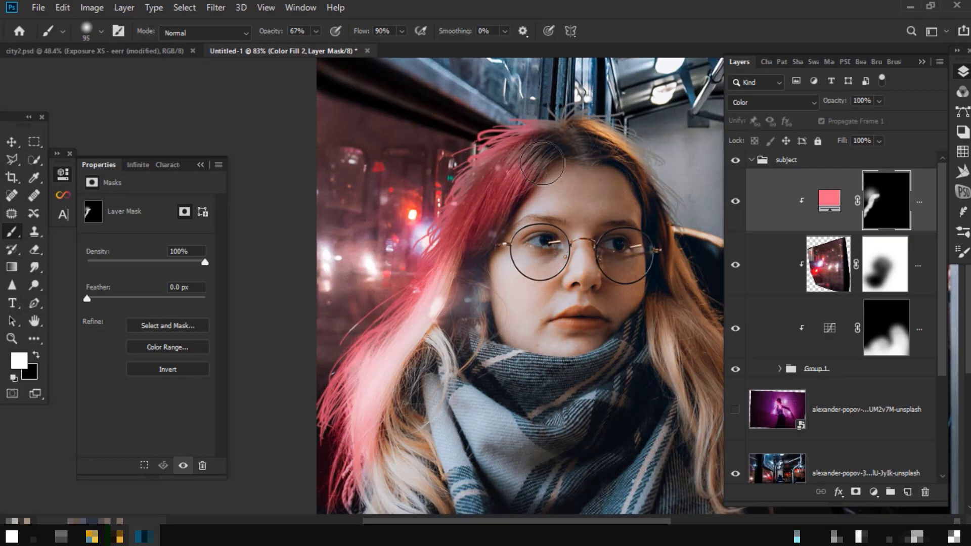
right_click(508, 306)
drag(271, 31, 235, 39)
scroll(561, 190, up, 2)
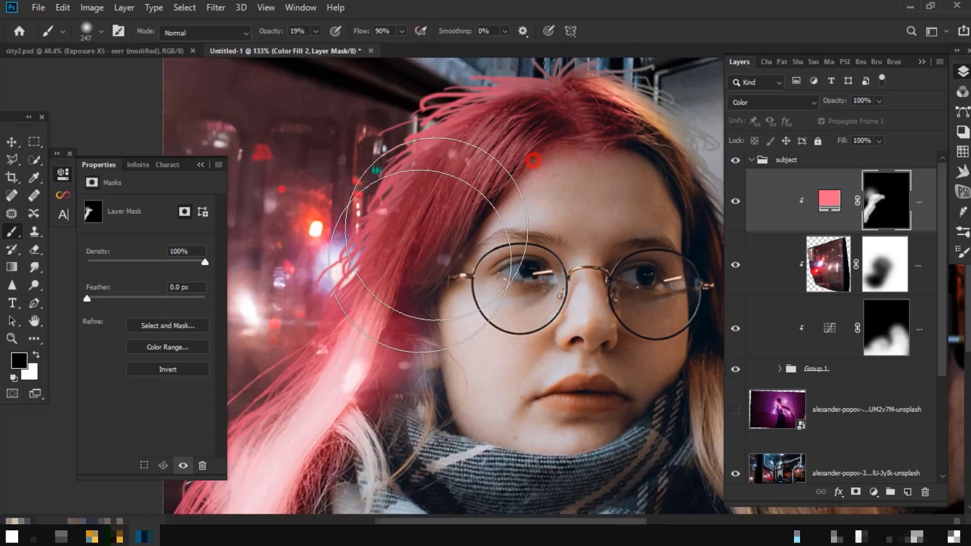
scroll(304, 433, down, 2)
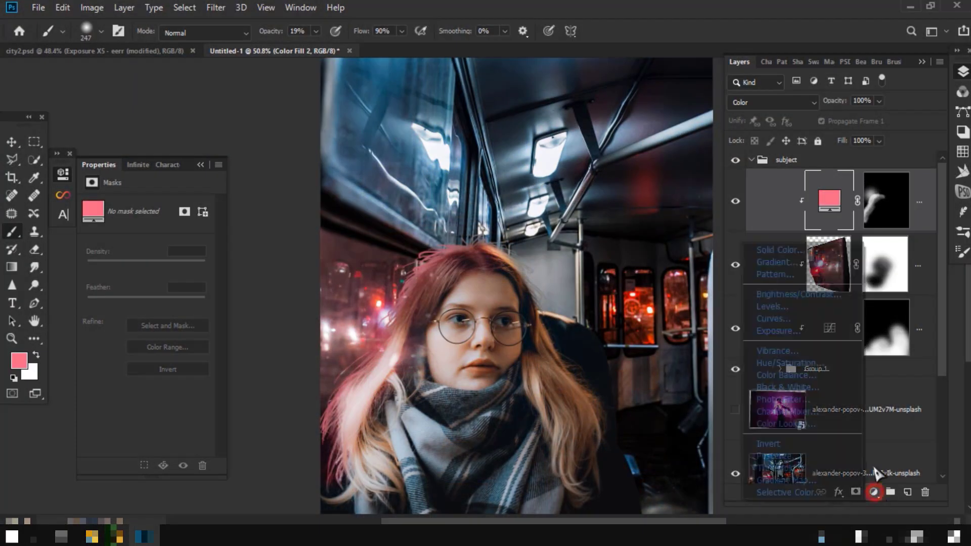
click(873, 492)
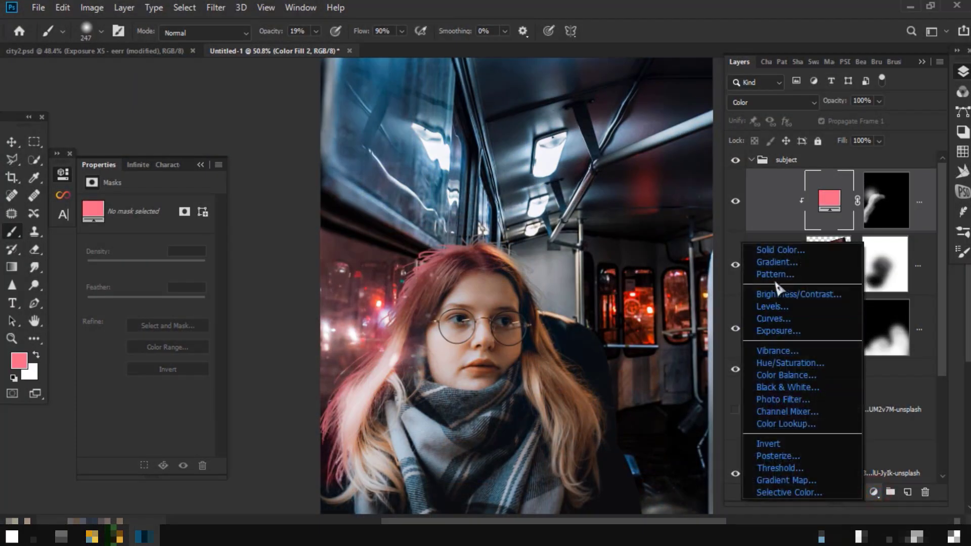
- Add a clipped Curves 2 adjustment brightening via the Blue channel, with its mask inverted
click(776, 320)
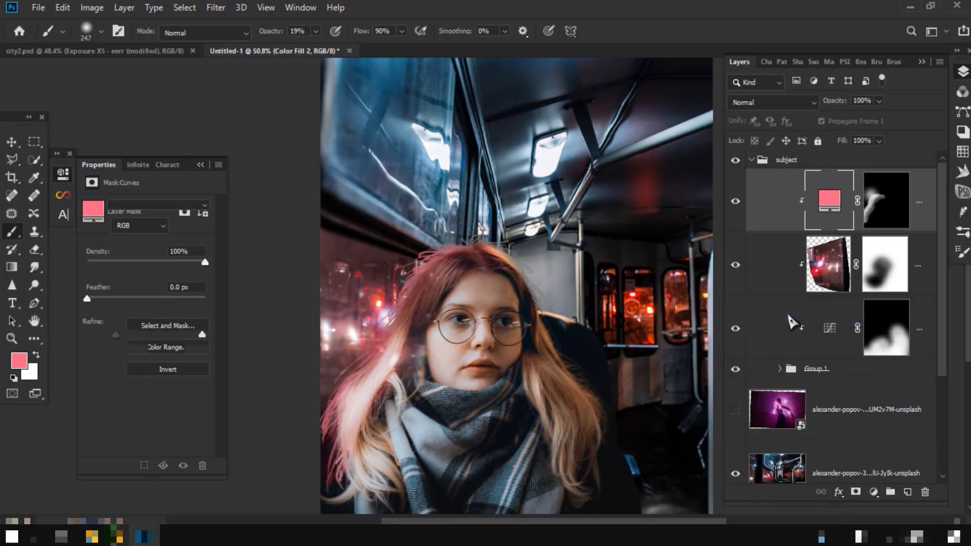
alt+click(900, 231)
scroll(442, 349, up, 2)
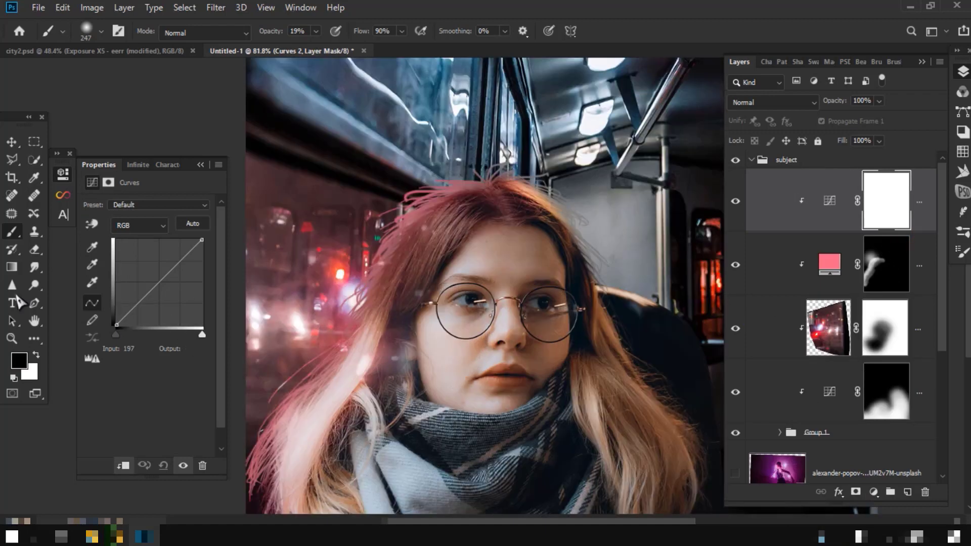
drag(154, 287, 143, 257)
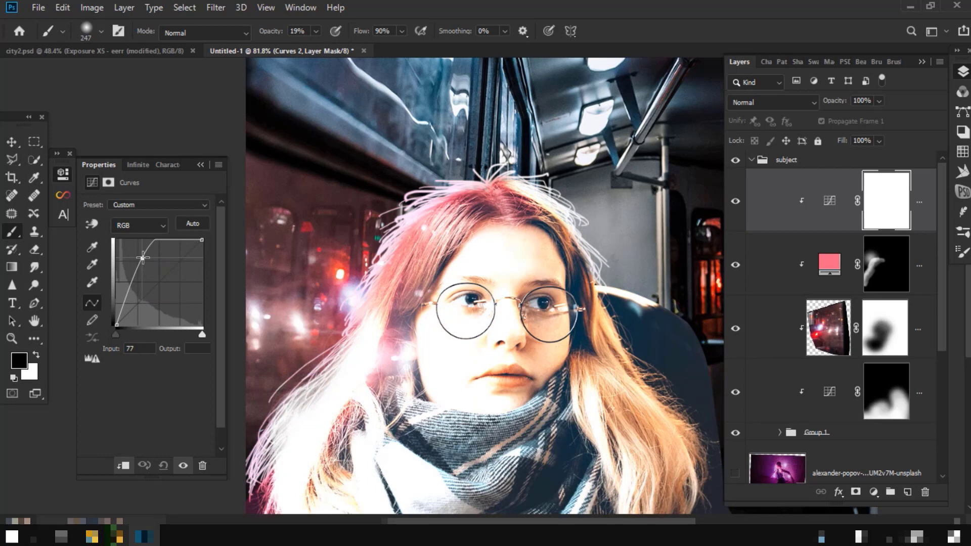
click(139, 225)
click(129, 263)
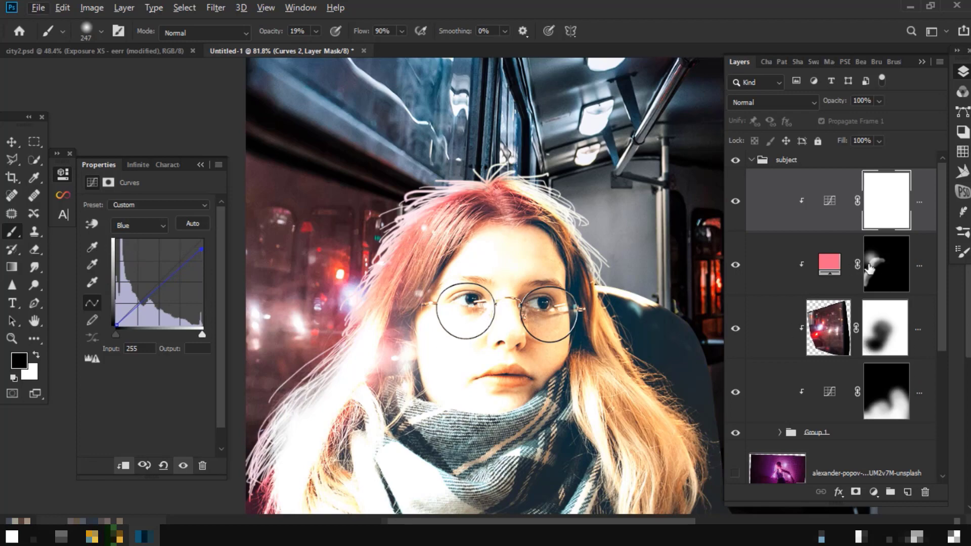
click(108, 182)
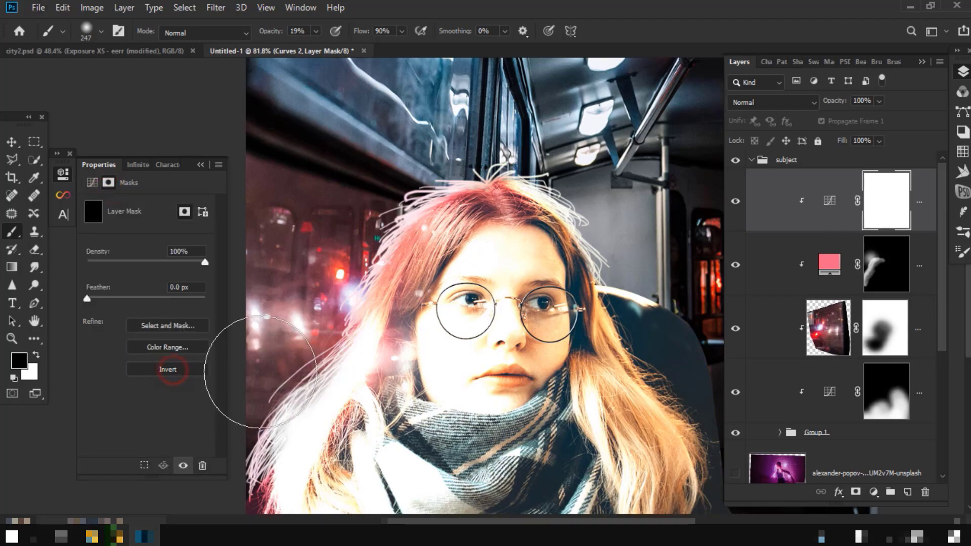
click(187, 369)
- With a 57 px white brush, paint the crown hair edges and a strand into the mask
right_click(384, 299)
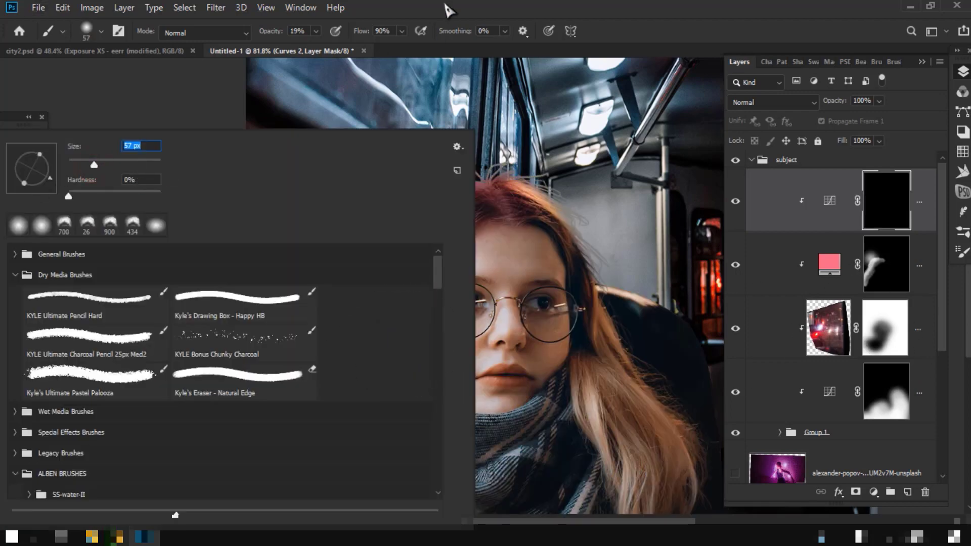
key(Escape)
scroll(455, 213, up, 5)
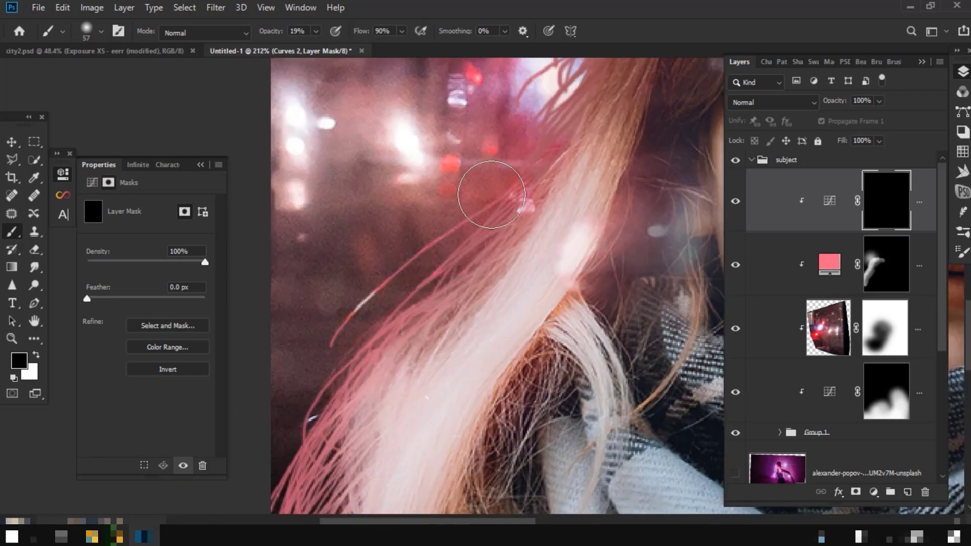
key(x)
scroll(396, 251, down, 3)
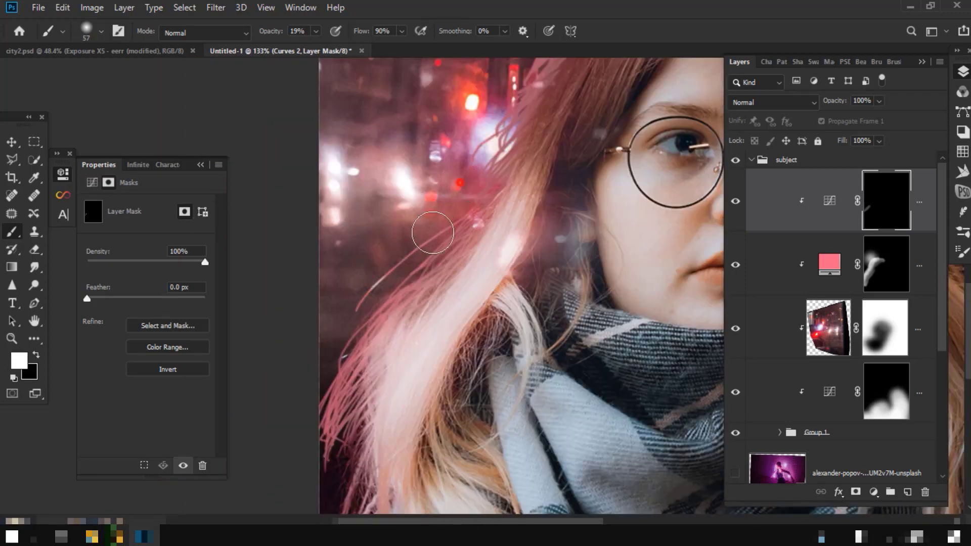
drag(526, 81, 450, 263)
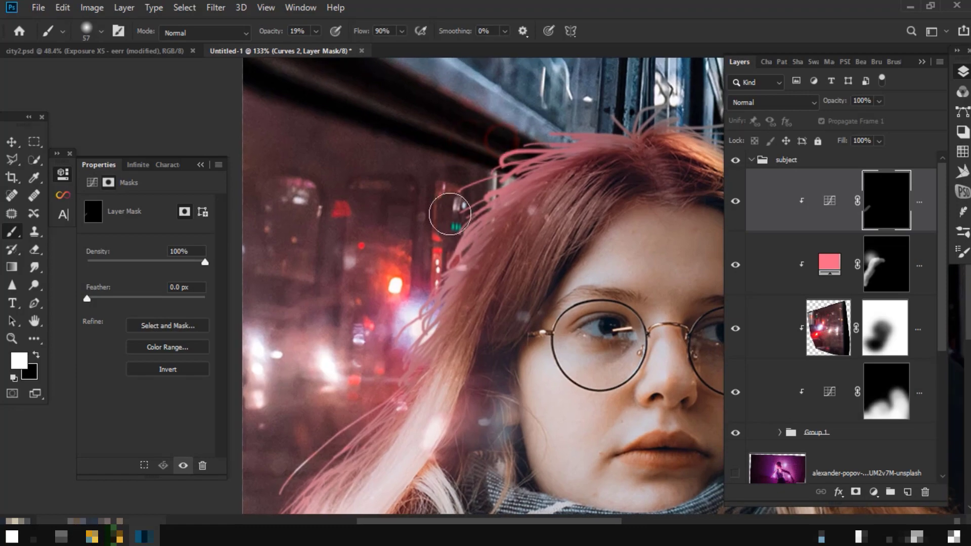
drag(450, 214, 485, 237)
drag(377, 182, 271, 288)
- At 37% brush opacity, paint another hair strand into the Curves 2 mask
key(3)
key(7)
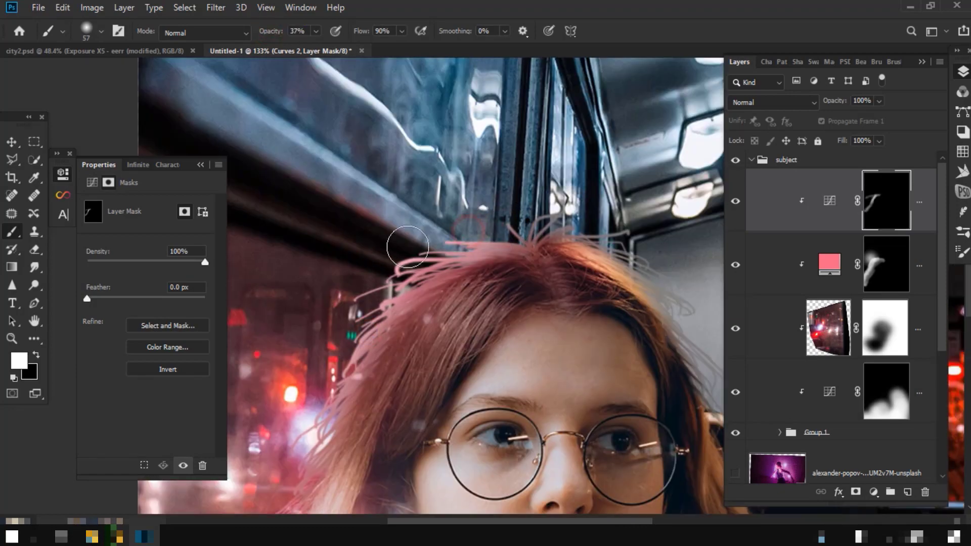
scroll(408, 247, down, 2)
drag(556, 227, 299, 444)
scroll(519, 434, up, 2)
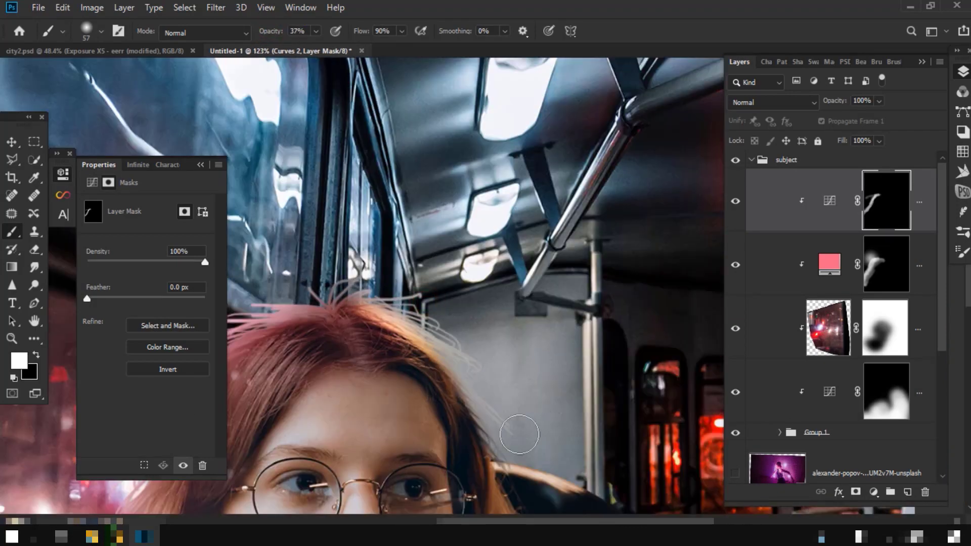
mouse_move(520, 434)
mouse_down()
mouse_move(453, 277)
mouse_move(496, 395)
mouse_up()
- With a 113 px brush at 27% opacity, paint the stray wisps above her head
right_click(498, 399)
drag(167, 163, 178, 163)
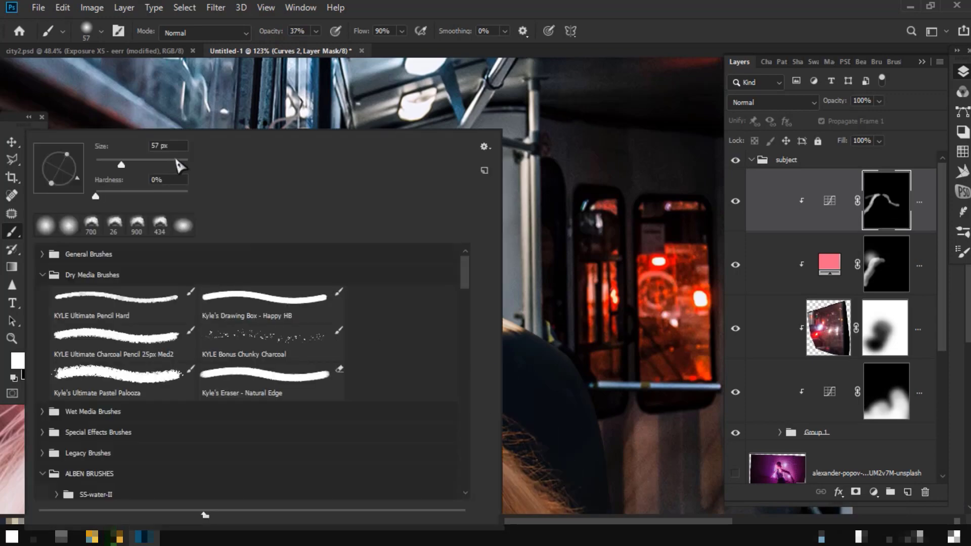
key(Return)
key(2)
key(7)
drag(475, 409, 384, 152)
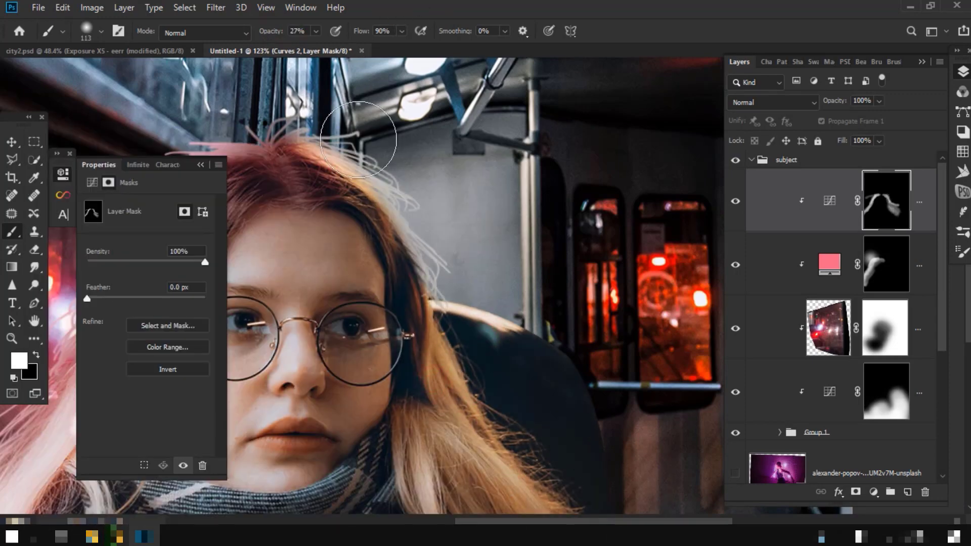
scroll(384, 253, down, 2)
drag(556, 192, 324, 359)
key(ctrl+0)
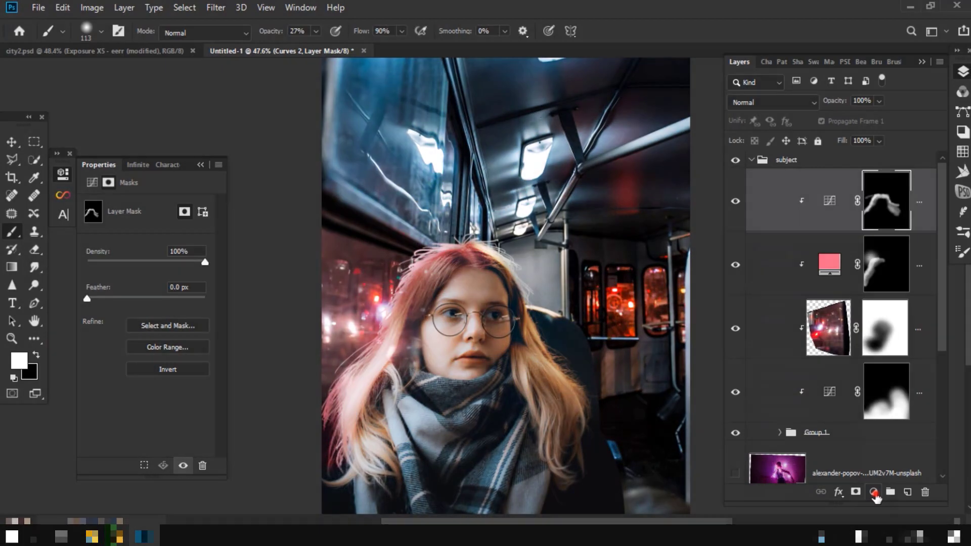
click(874, 492)
- Add a clipped Brightness/Contrast adjustment with contrast set to 45
click(798, 294)
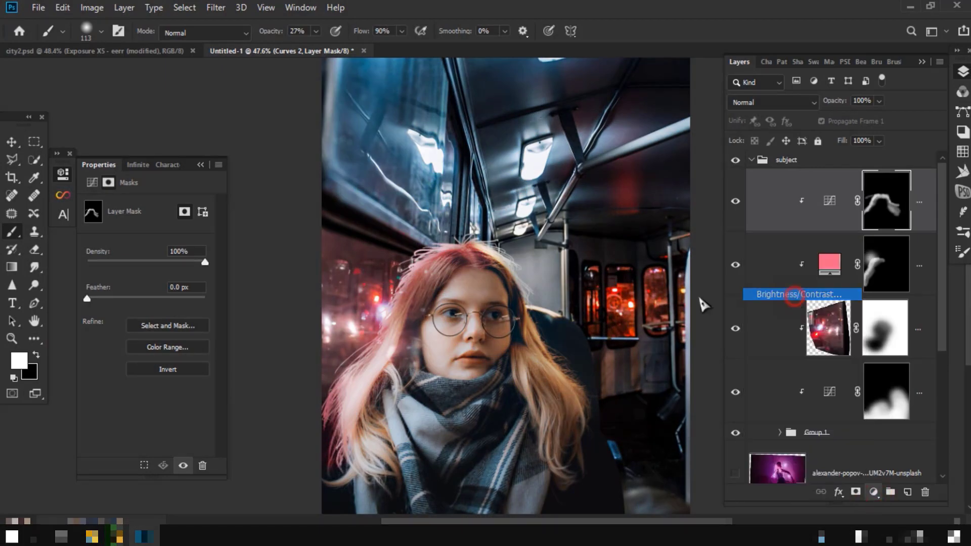
alt+click(904, 231)
alt+scroll(505, 283, down, 2)
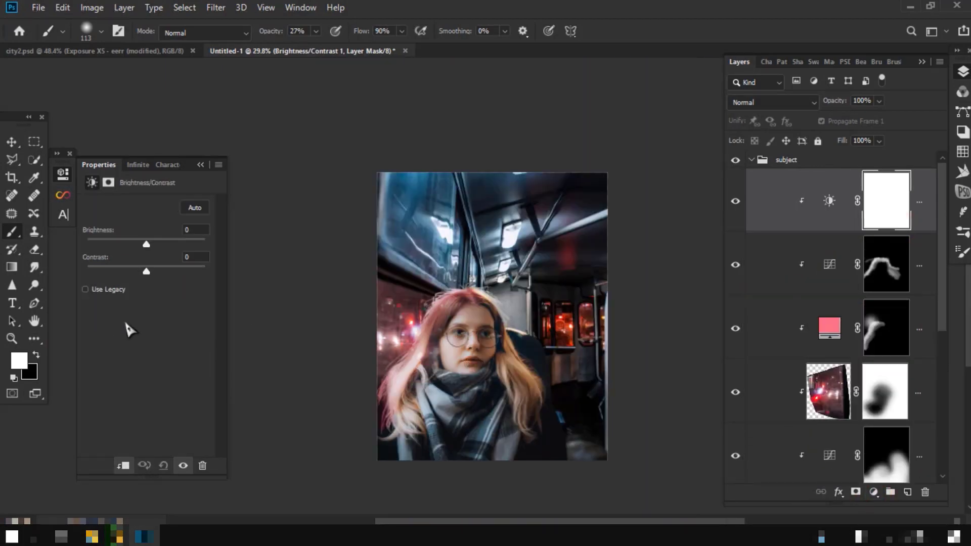
drag(146, 273, 172, 272)
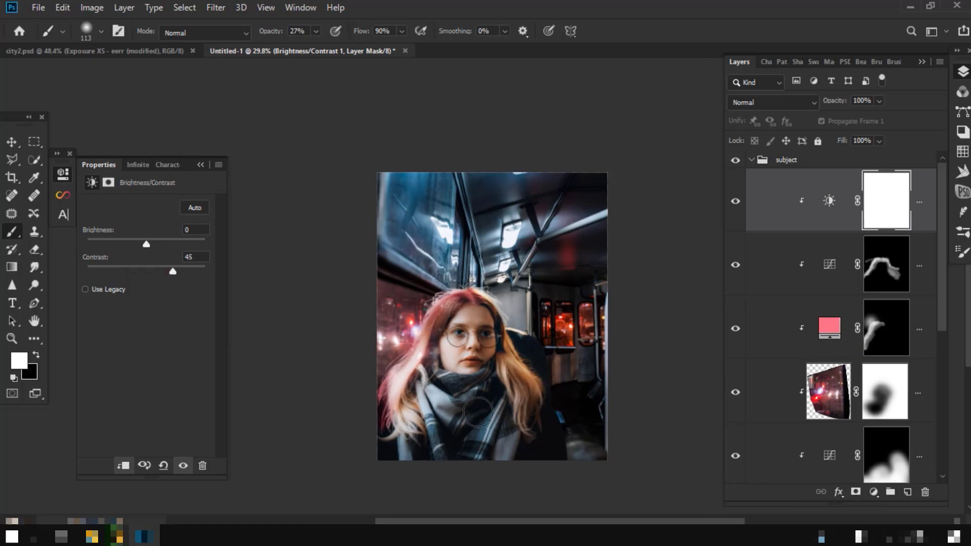
scroll(498, 404, up, 2)
scroll(810, 348, down, 2)
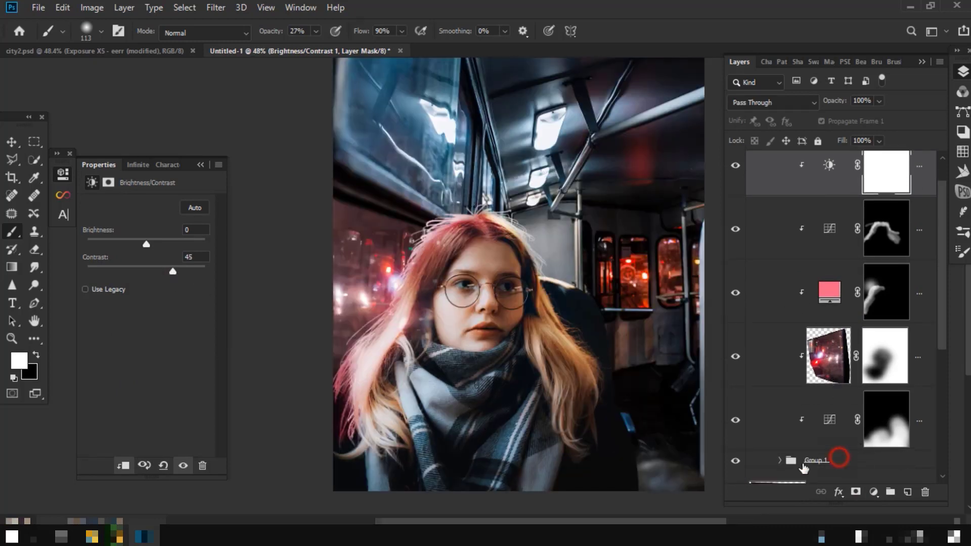
- Scale the collapsed subject group up to about 106% with Free Transform
click(804, 460)
click(11, 142)
scroll(773, 212, up, 2)
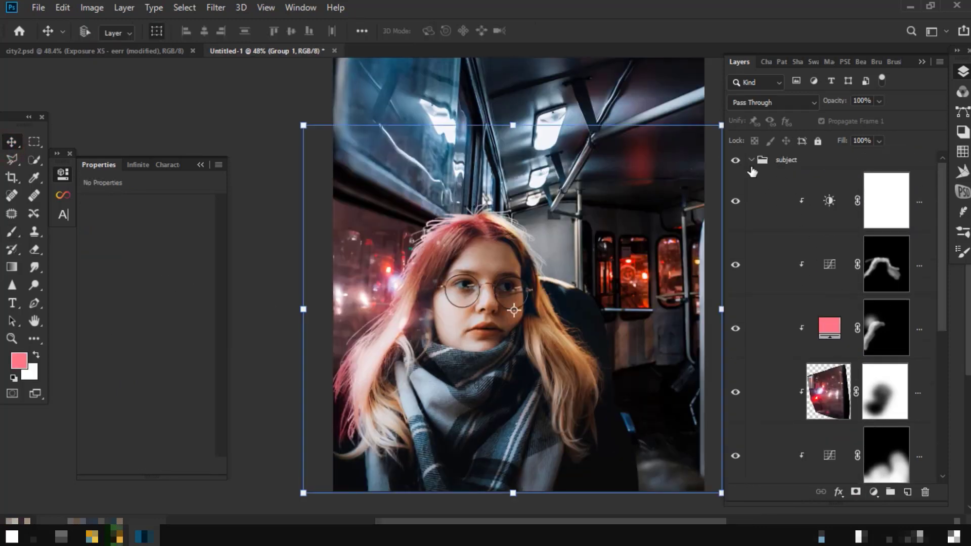
click(751, 160)
click(761, 162)
key(ctrl+t)
scroll(384, 187, down, 2)
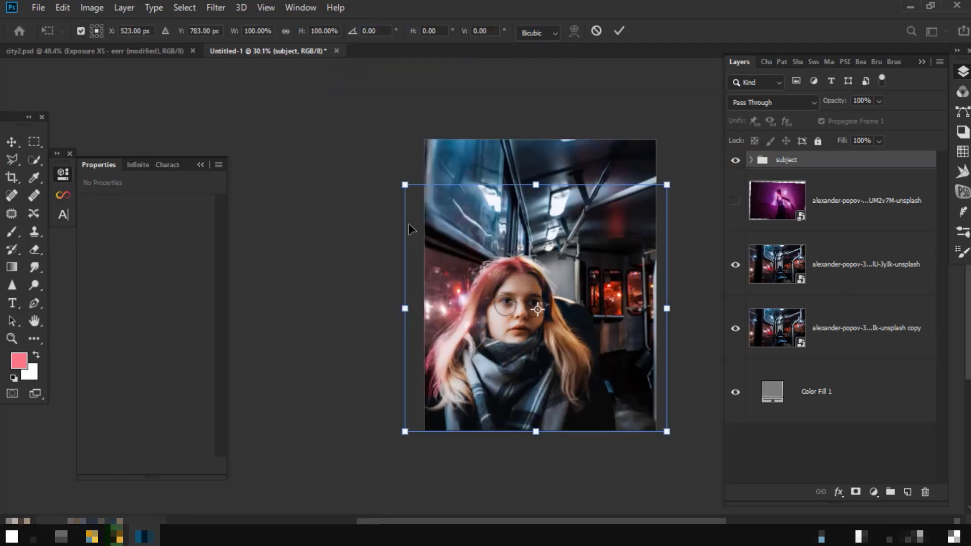
drag(403, 187, 387, 170)
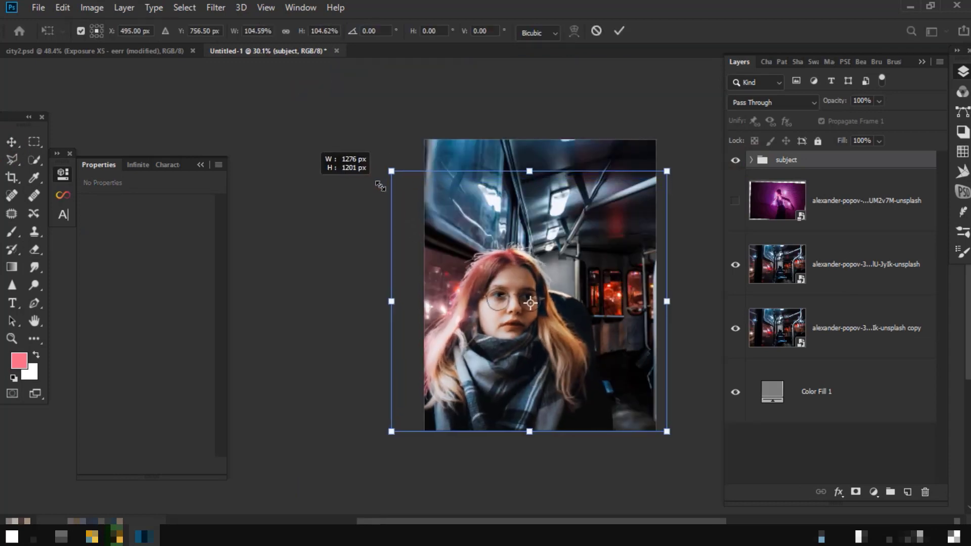
key(Return)
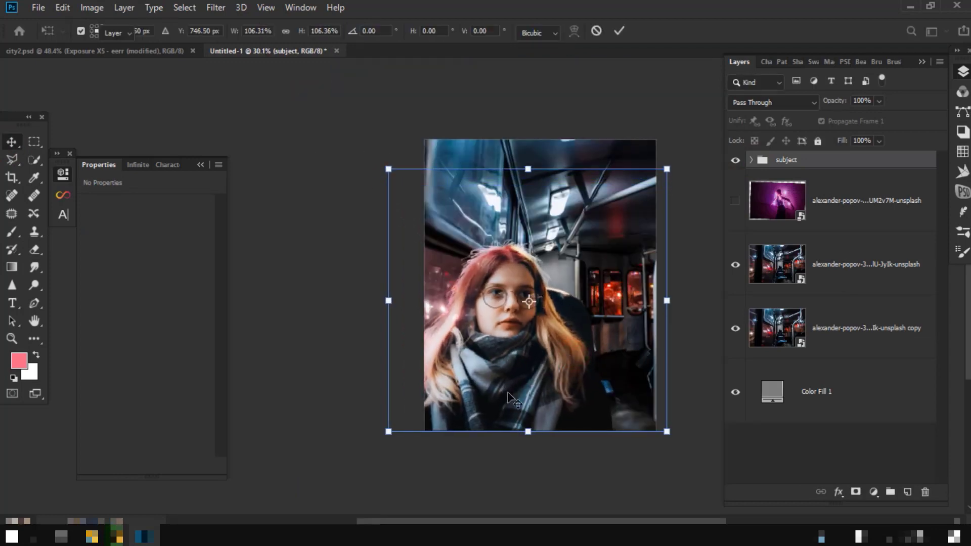
click(750, 161)
- Set the Brightness/Contrast 1 layer to brightness -59 and contrast 37
click(773, 201)
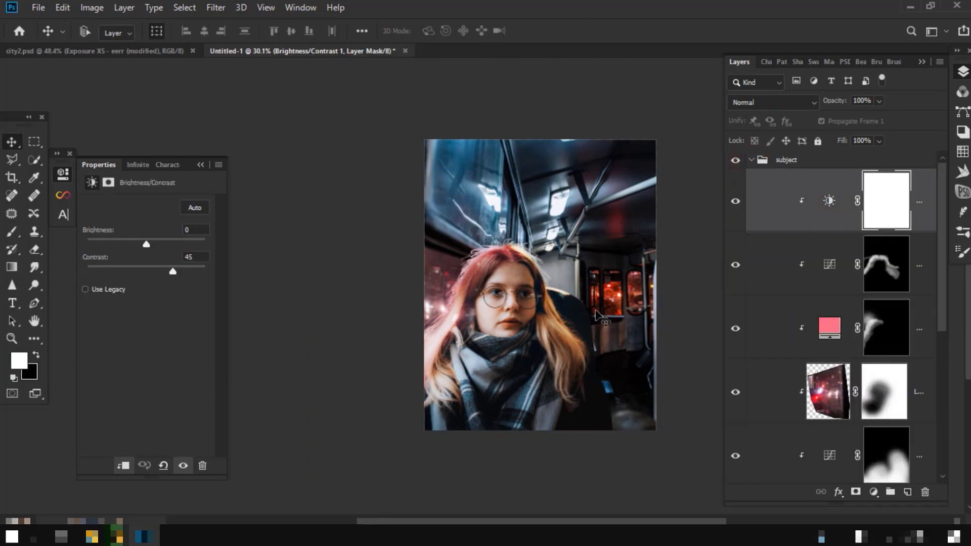
key(ctrl+0)
drag(80, 271, 234, 271)
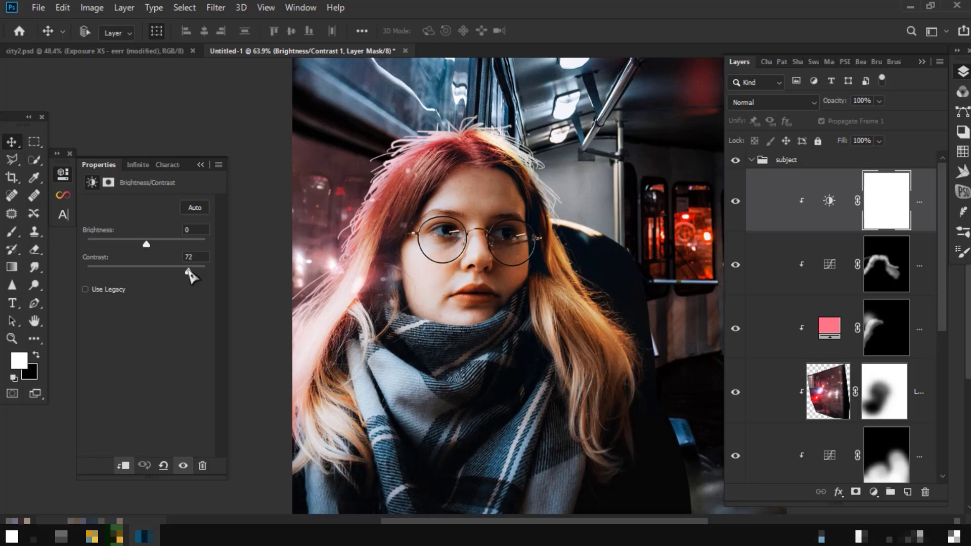
drag(147, 243, 123, 245)
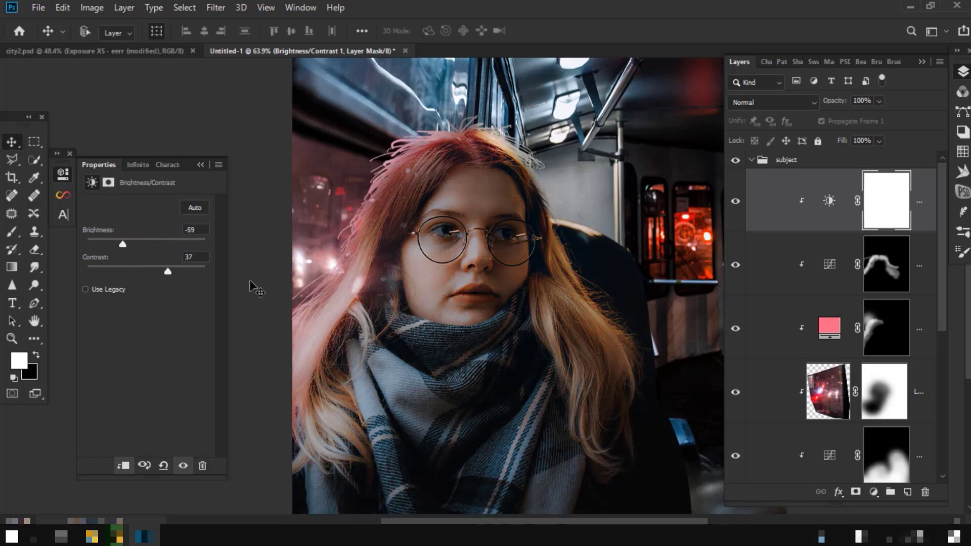
- Draw black radial gradients on the adjustment mask to keep her face brighter
click(12, 269)
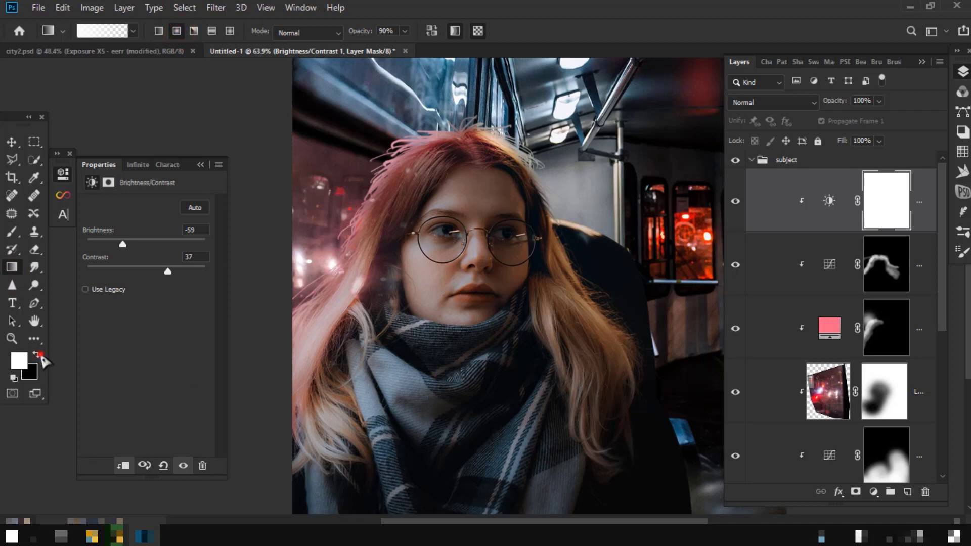
click(38, 355)
scroll(462, 365, down, 5)
mouse_move(468, 351)
mouse_down()
mouse_move(479, 382)
mouse_move(510, 408)
mouse_up()
drag(470, 317, 534, 408)
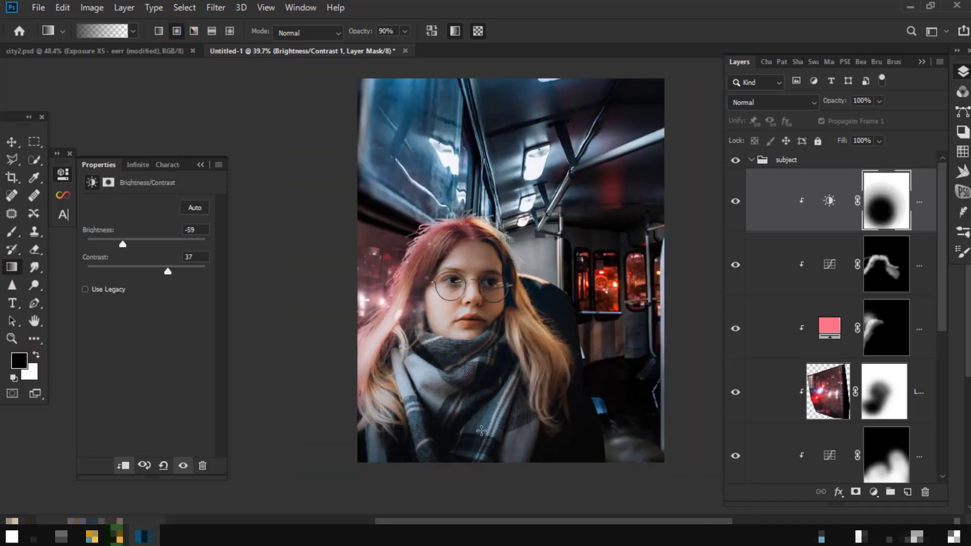
scroll(481, 430, up, 2)
click(752, 161)
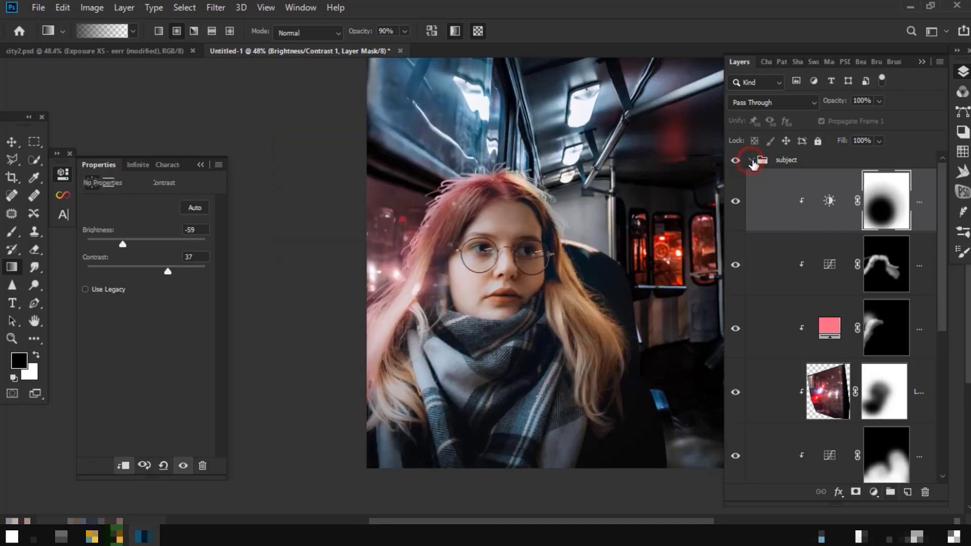
- Create a new Layer 2 filled with white, then invert it to solid black
click(906, 492)
click(63, 7)
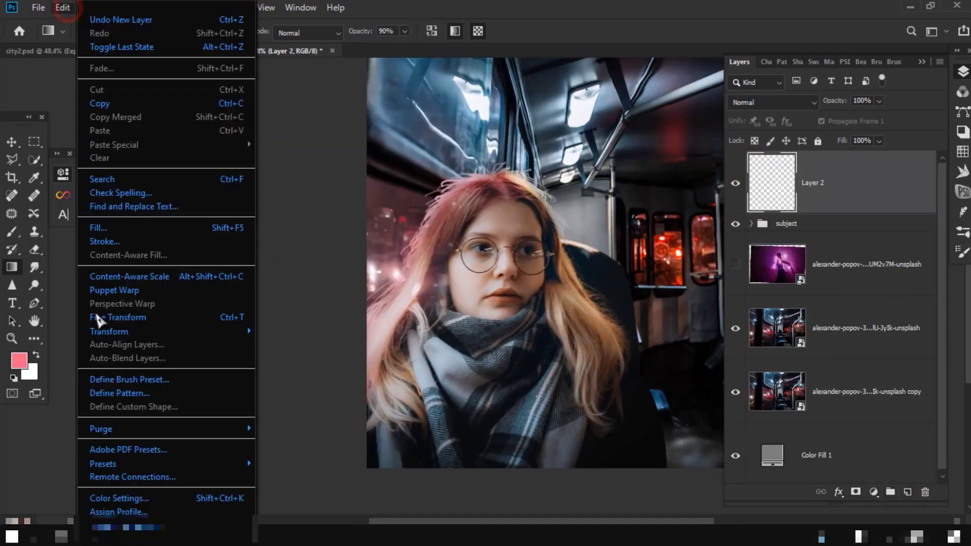
click(109, 186)
click(576, 128)
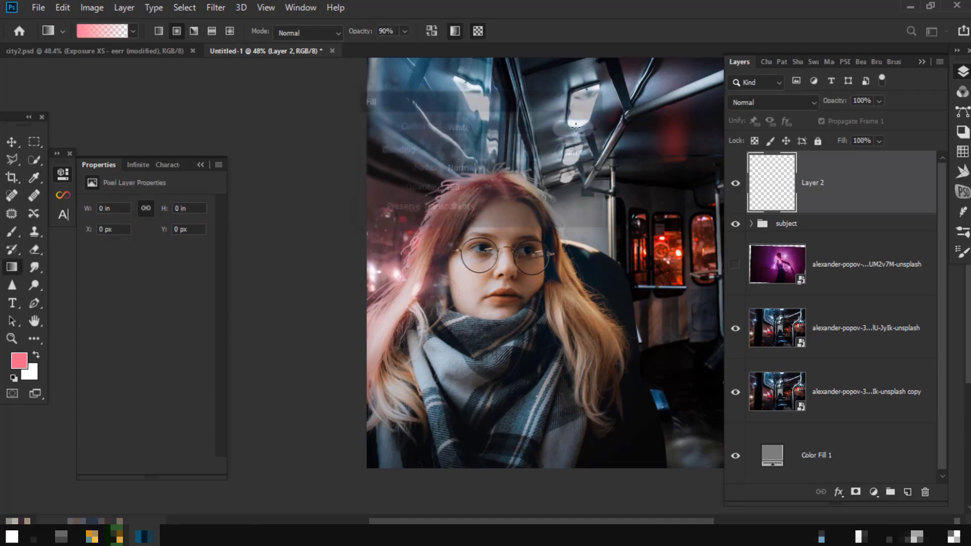
key(ctrl+i)
- Render a teal Knoll Light Factory flare with Aperture Reflection onto Layer 2
click(216, 7)
mouse_move(62, 460)
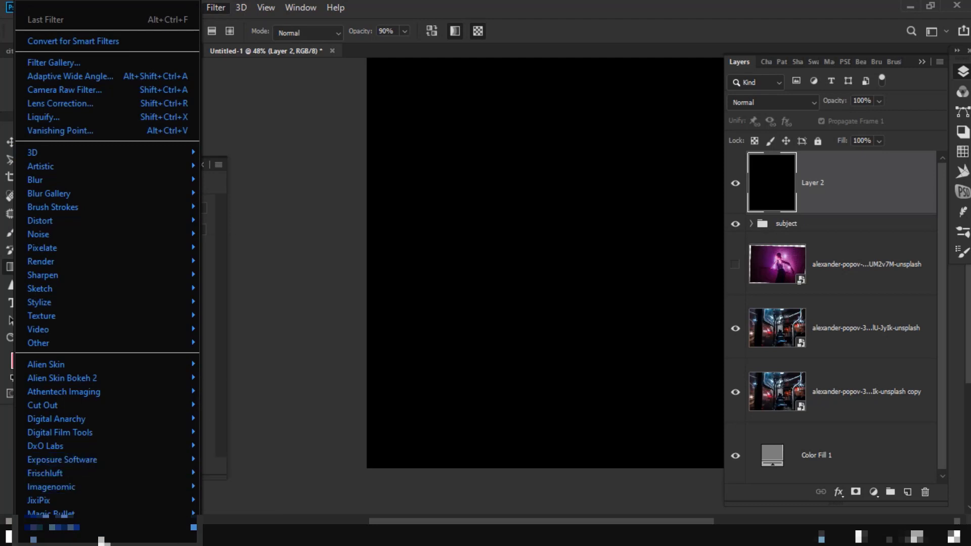
click(230, 468)
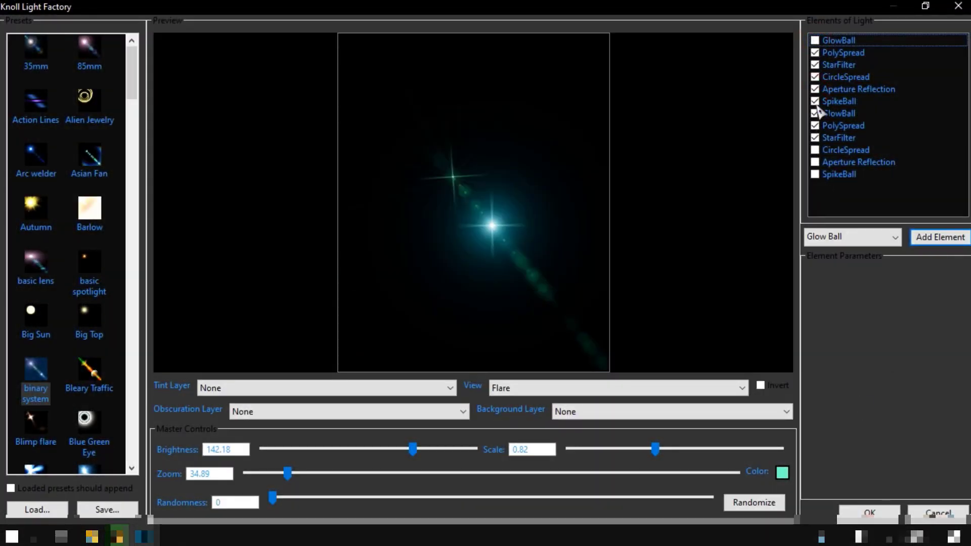
click(815, 161)
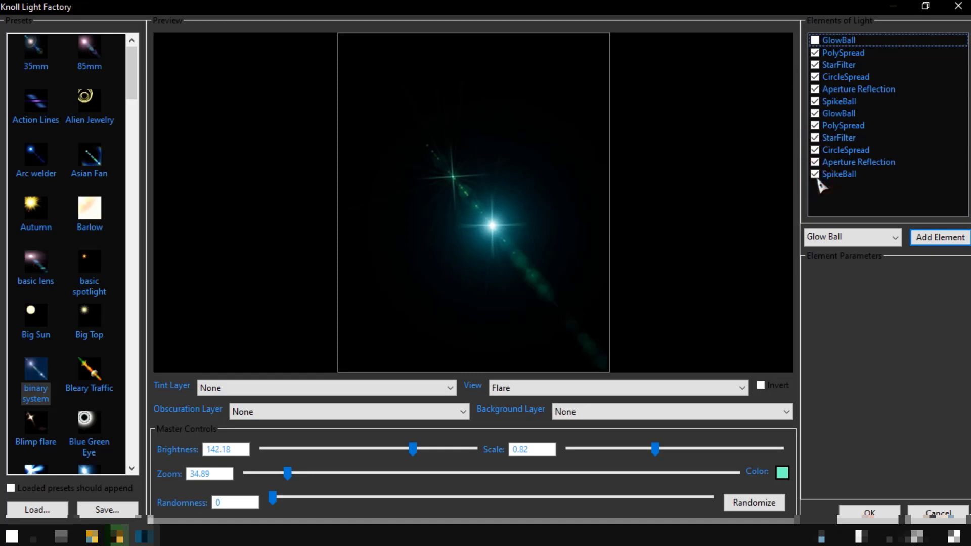
click(869, 512)
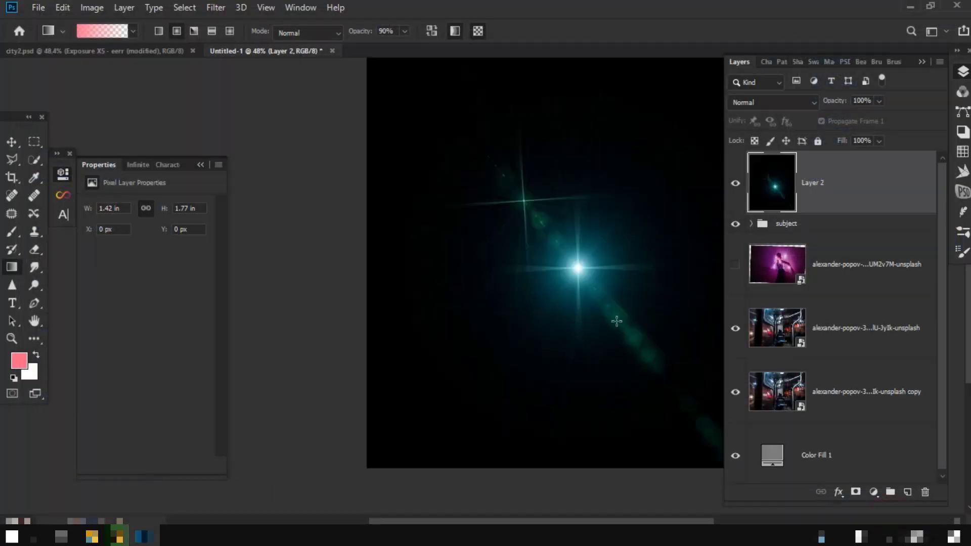
- Set the flare layer to Screen blending and move it left beside her head
click(749, 102)
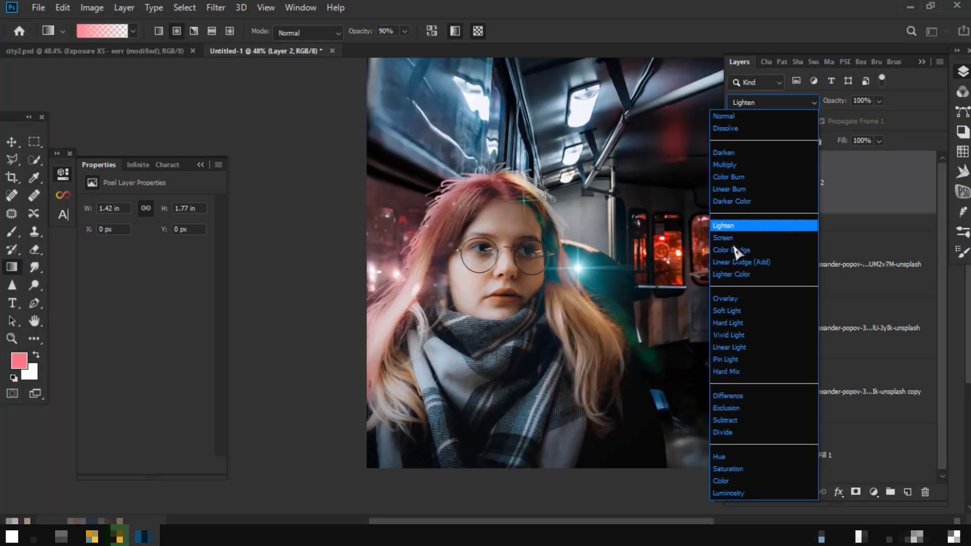
click(736, 237)
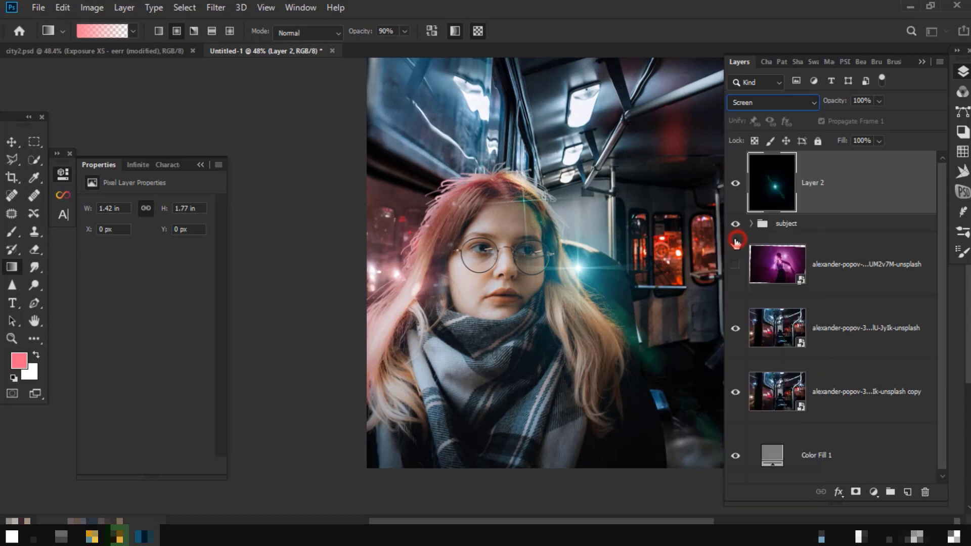
click(12, 142)
mouse_move(620, 311)
mouse_down()
mouse_move(448, 313)
mouse_move(457, 304)
mouse_up()
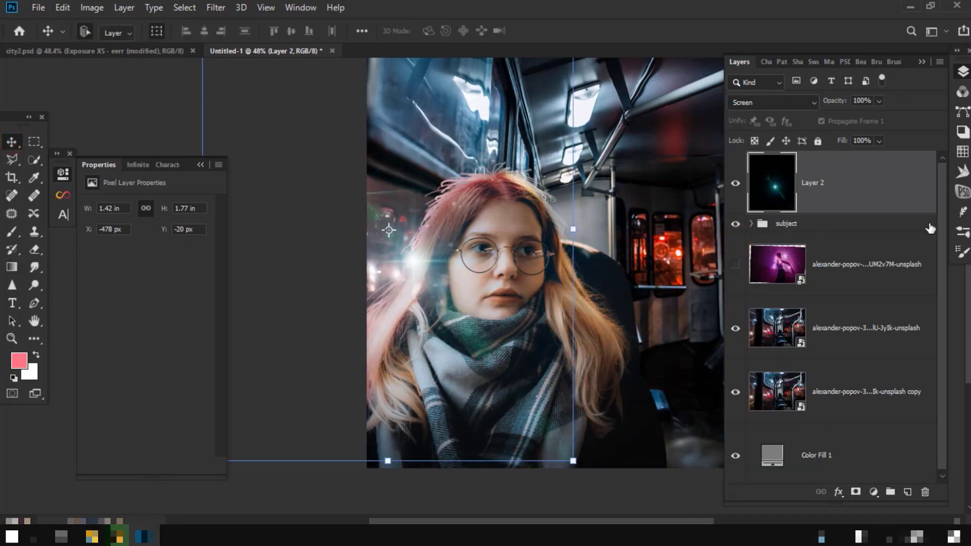
- Shift the flare's hue by -172 to red and nudge it slightly higher
key(ctrl+u)
drag(767, 199, 702, 204)
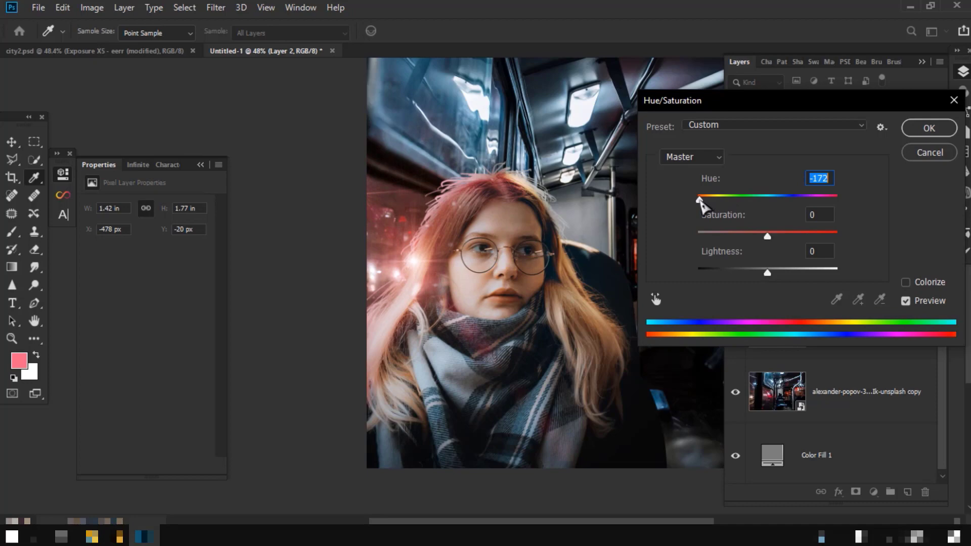
click(939, 134)
drag(462, 324, 461, 317)
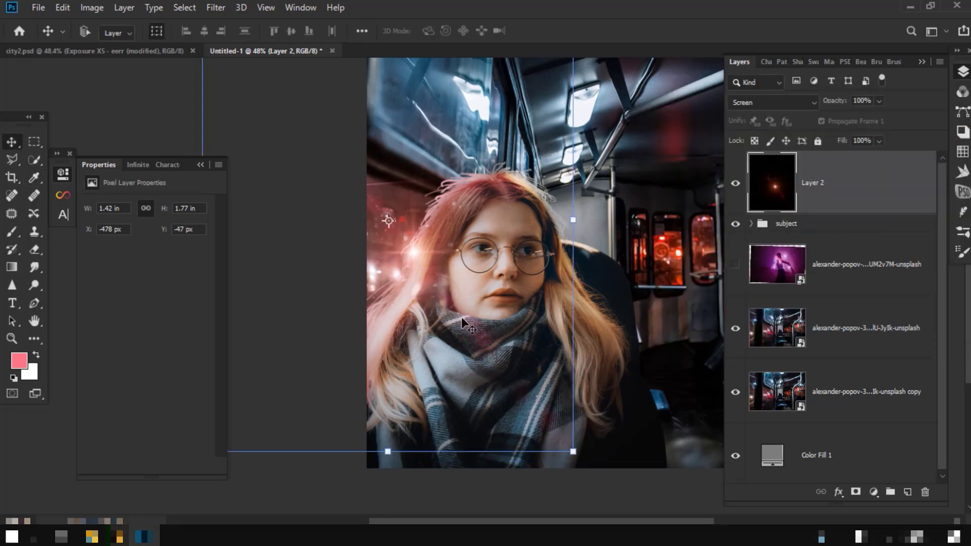
scroll(461, 317, up, 2)
- Apply a 7.2-pixel Gaussian Blur to the flare on Layer 2
click(215, 8)
mouse_move(106, 307)
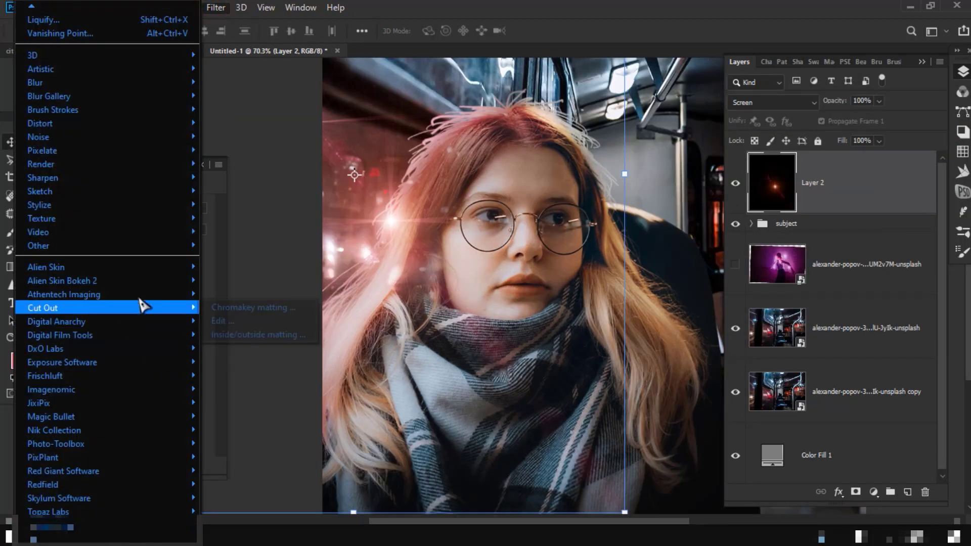
click(253, 136)
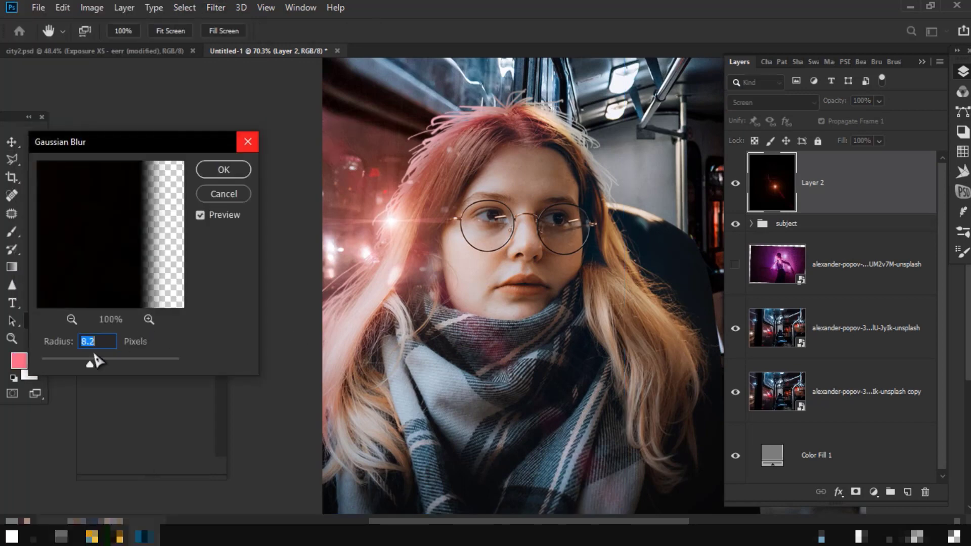
drag(81, 359, 85, 359)
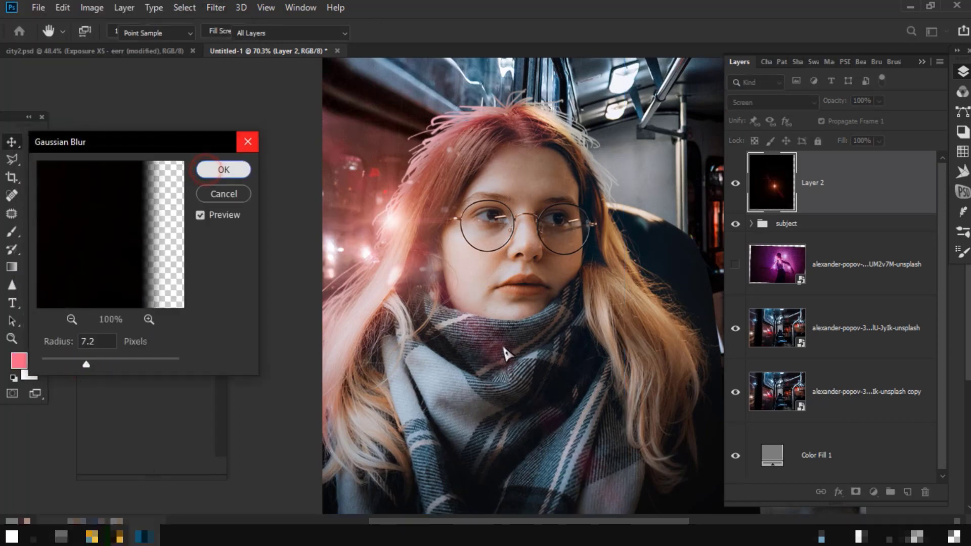
click(221, 170)
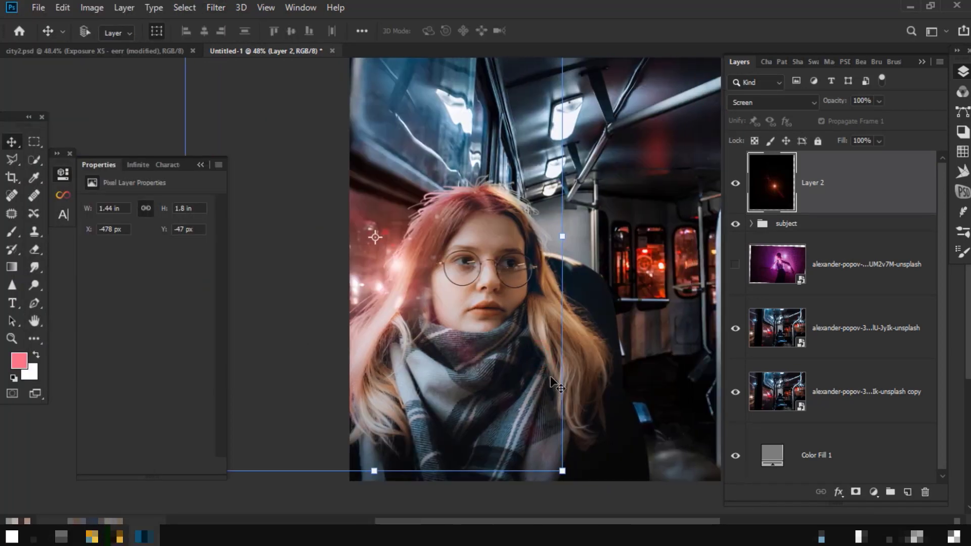
click(741, 184)
click(742, 184)
- Select and expand the subject group, then select its Brightness/Contrast adjustment
click(787, 224)
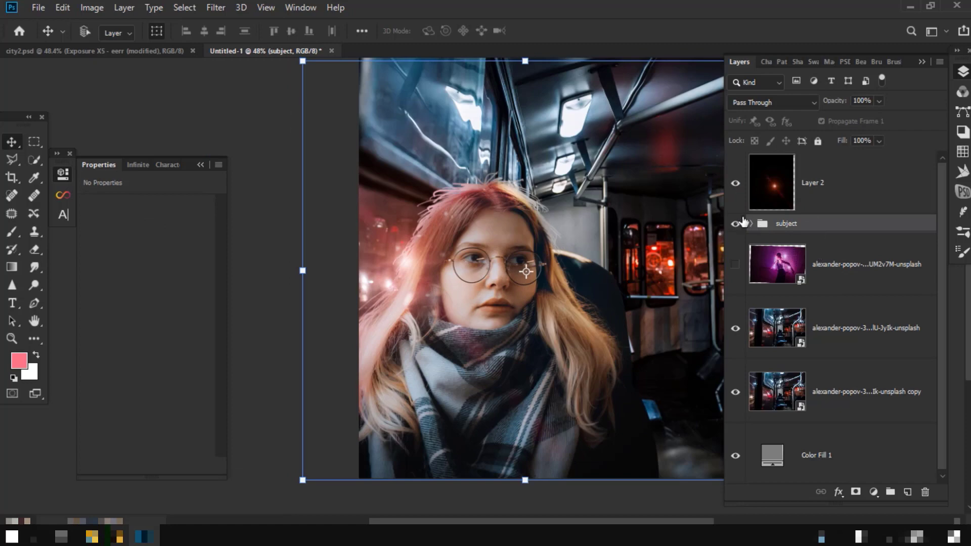
click(751, 224)
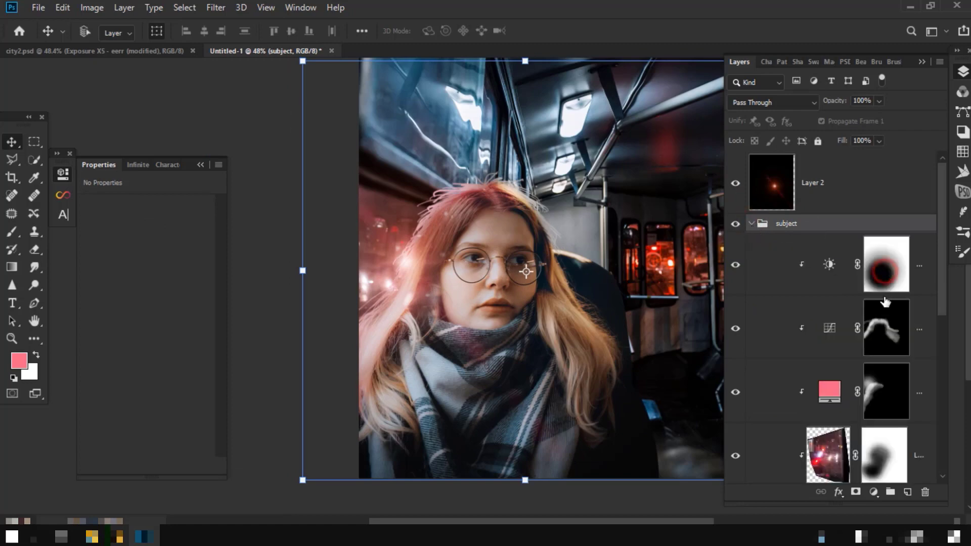
click(886, 284)
click(873, 492)
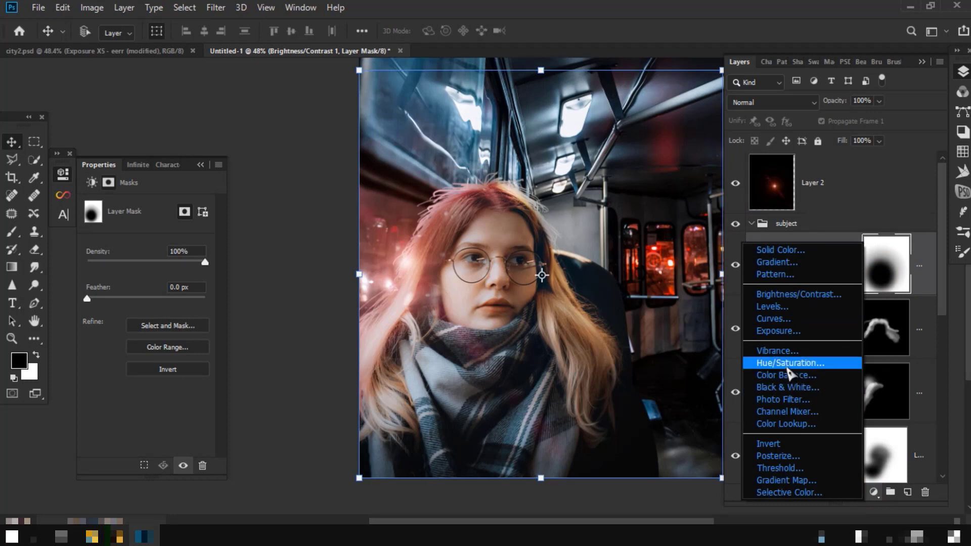
- Add a clipped Vibrance adjustment at -58 with its mask inverted
click(781, 351)
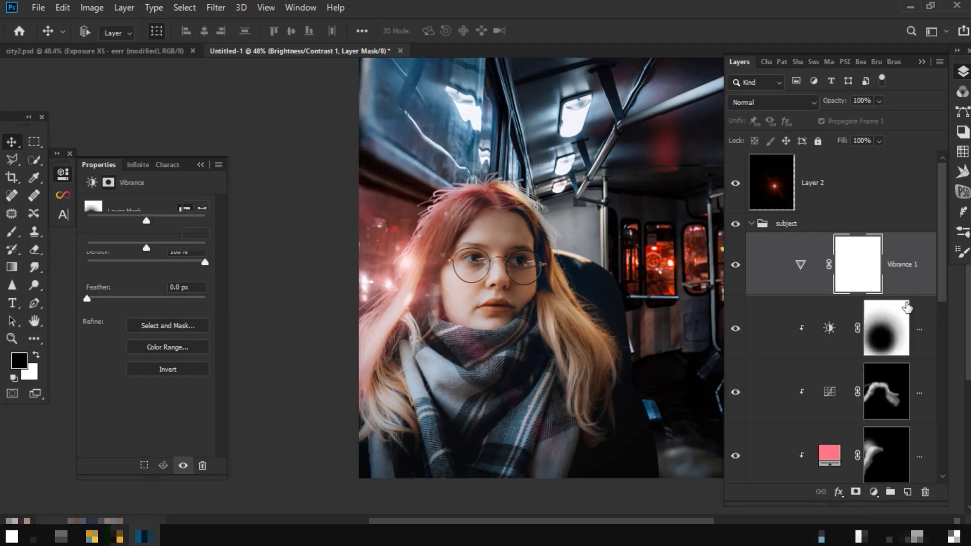
alt+click(905, 293)
drag(144, 222, 106, 223)
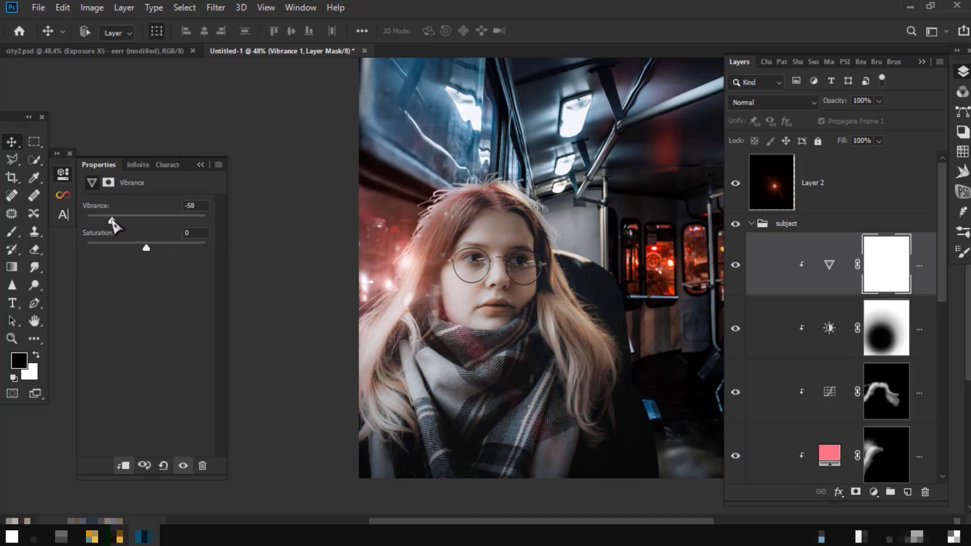
key(ctrl+i)
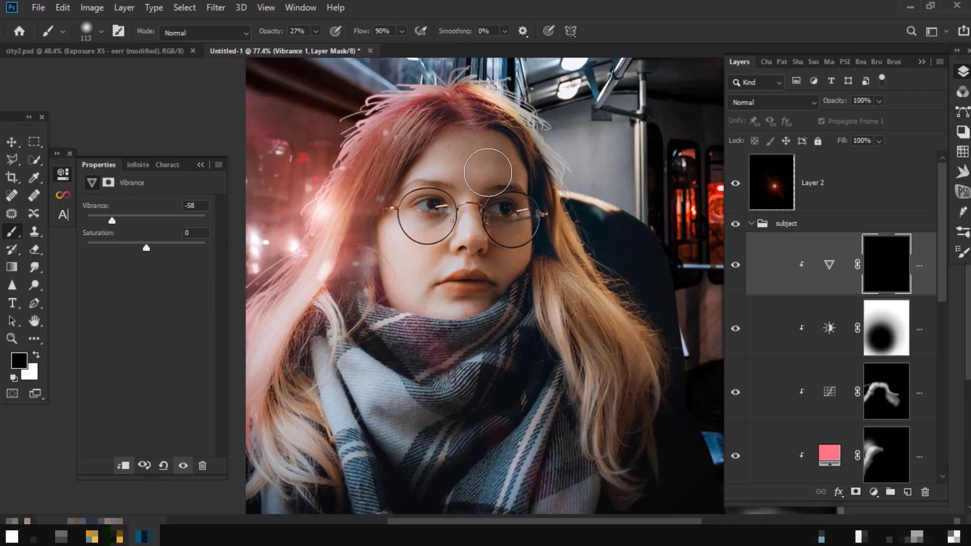
- Paint white on the Vibrance mask over the girl's scarf and chin
key(x)
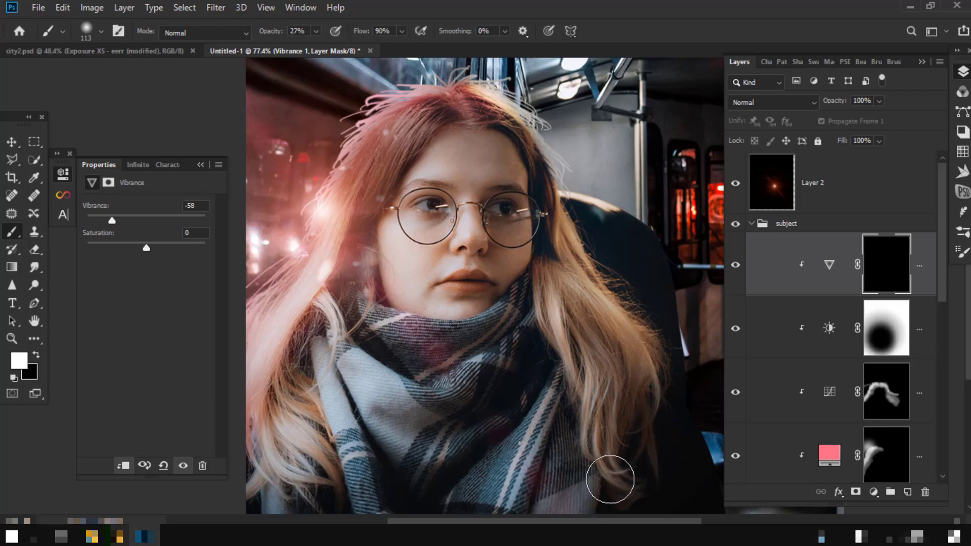
drag(598, 456, 520, 346)
scroll(505, 354, up, 2)
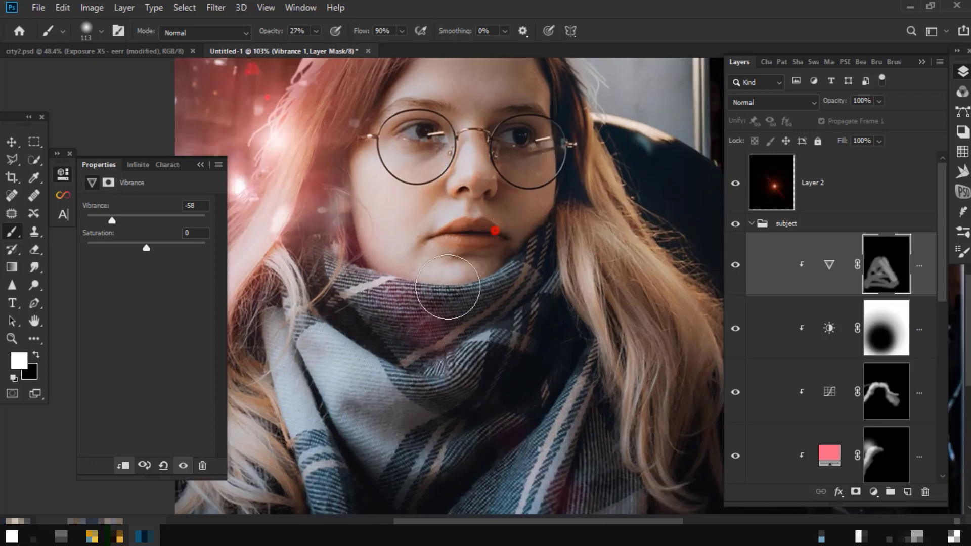
scroll(596, 364, down, 4)
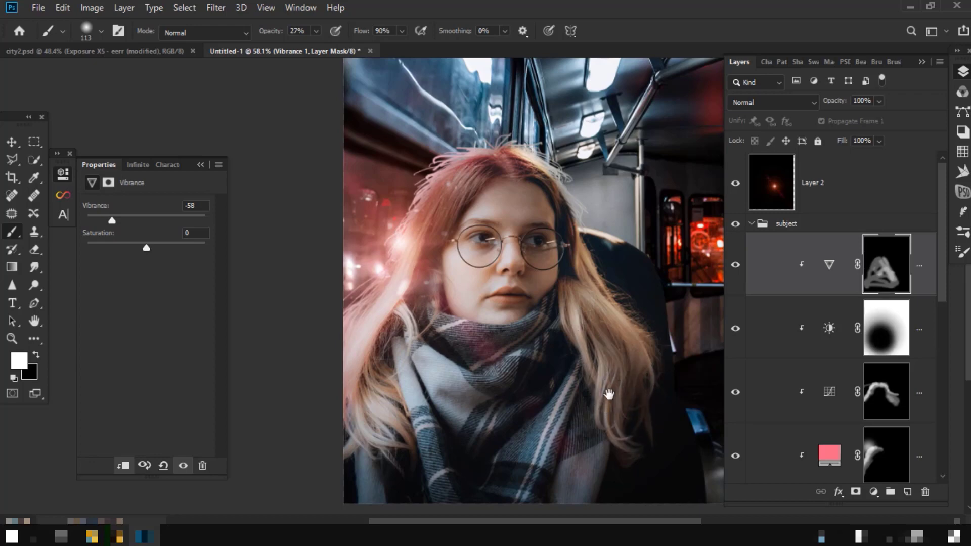
scroll(609, 394, down, 1)
scroll(601, 402, down, 2)
scroll(561, 386, up, 2)
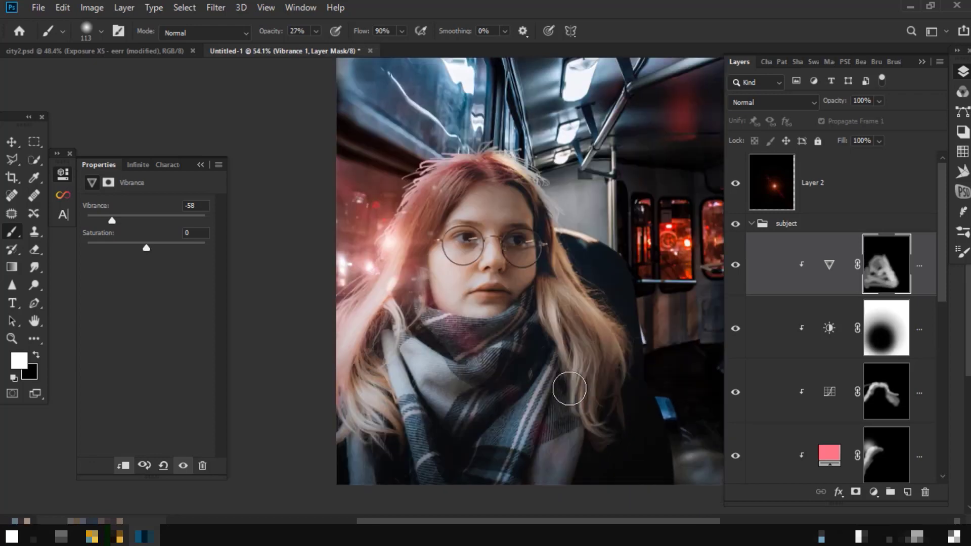
scroll(567, 387, up, 2)
scroll(568, 388, down, 2)
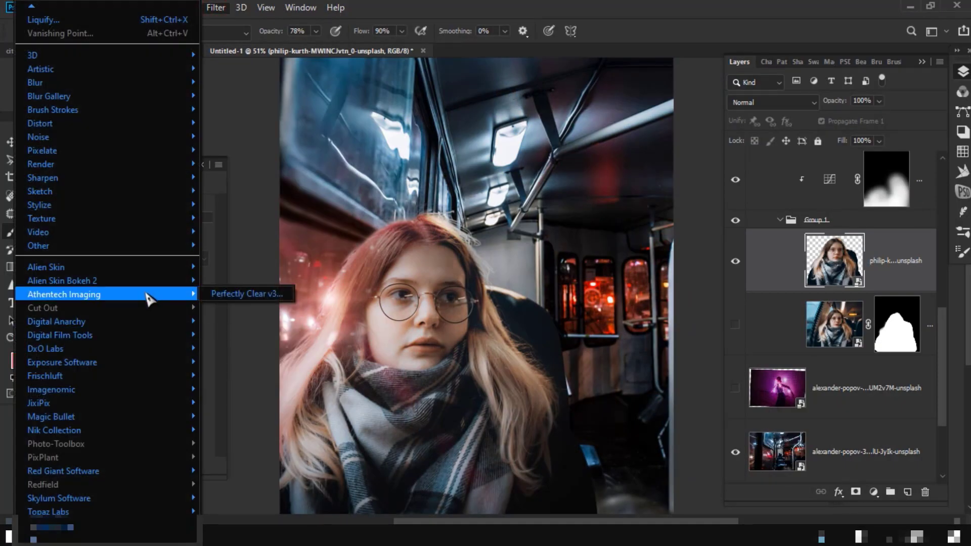
mouse_move(59, 497)
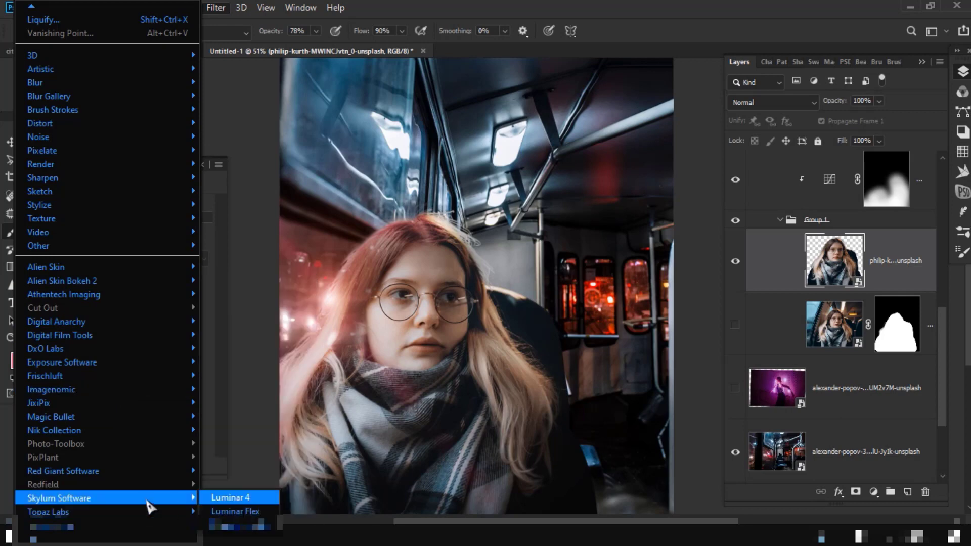
- Apply Topaz Clean 3's Curly Smooth preset from Stylized Edges, with Clean Strength at 1
click(264, 326)
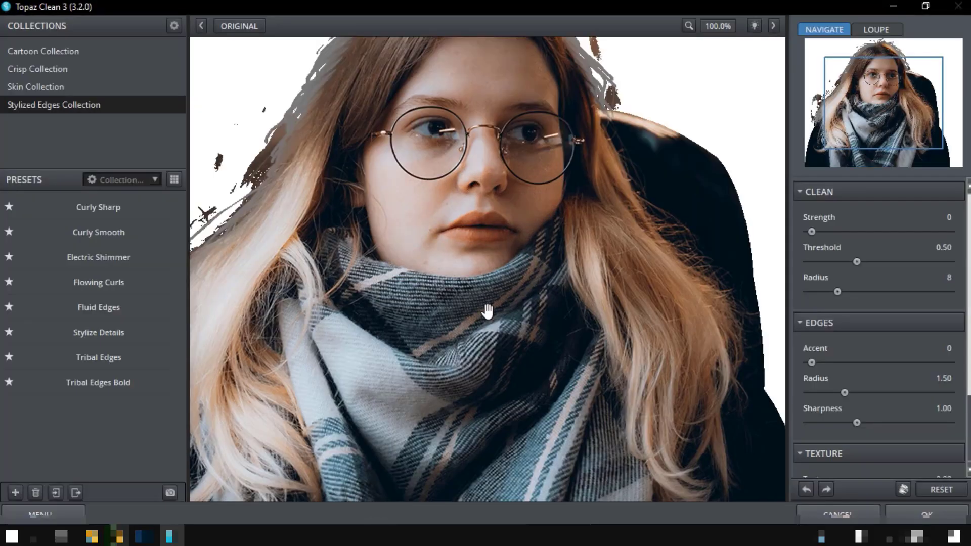
mouse_move(98, 382)
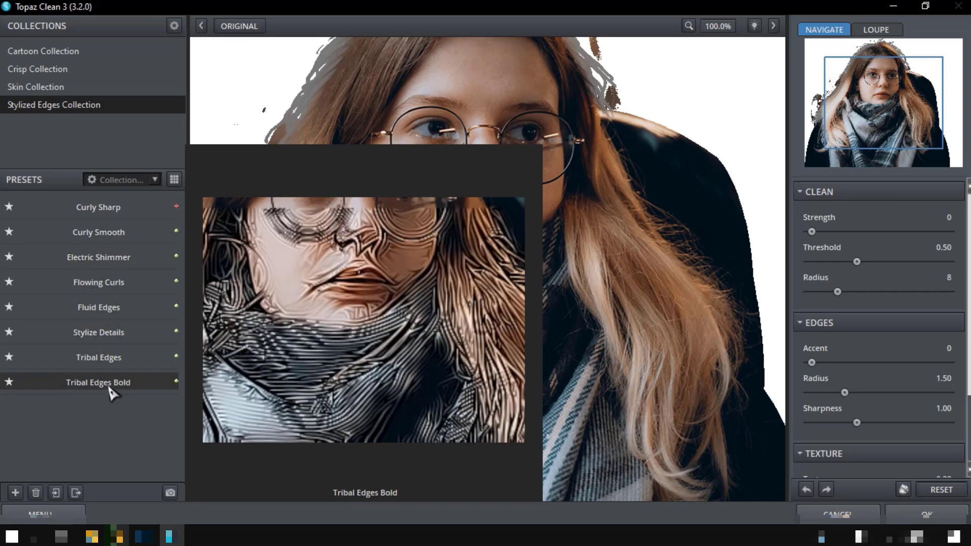
click(109, 238)
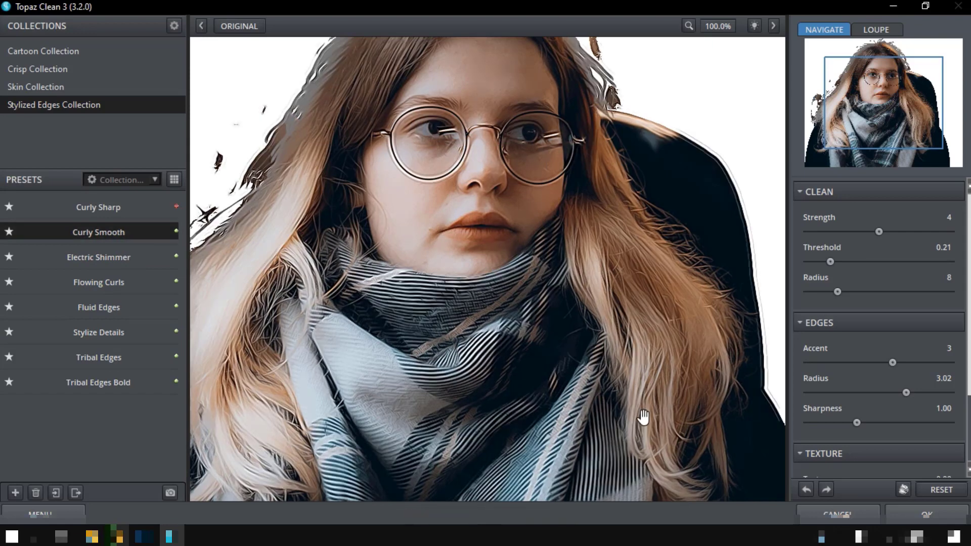
click(820, 233)
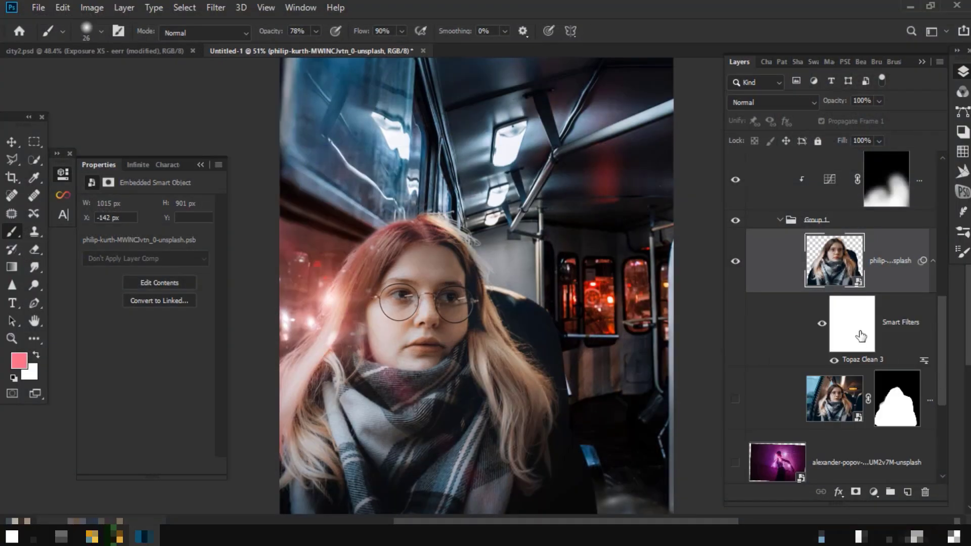
- Invert the Topaz Clean smart filter mask and paint the effect onto her hair and scarf
click(861, 336)
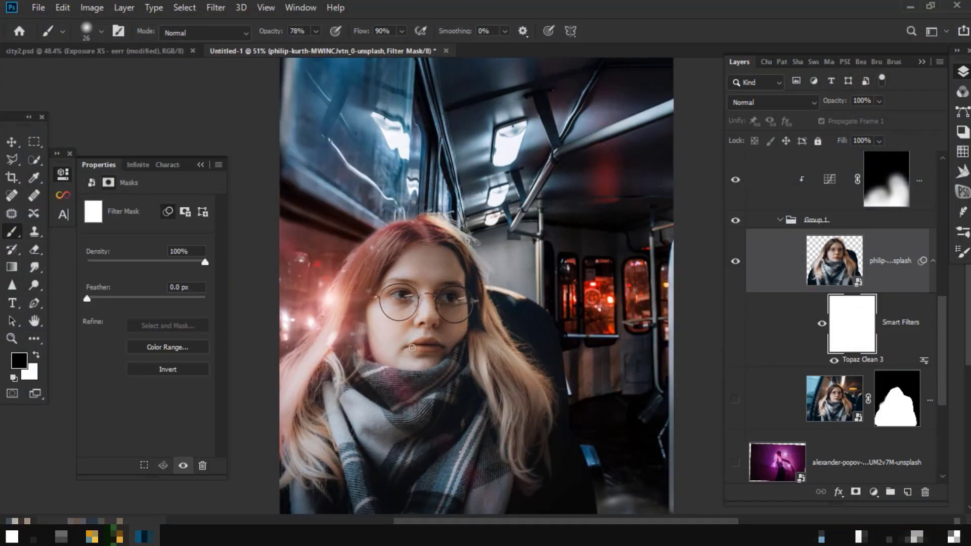
scroll(445, 338, up, 2)
scroll(445, 337, up, 2)
key(ctrl+i)
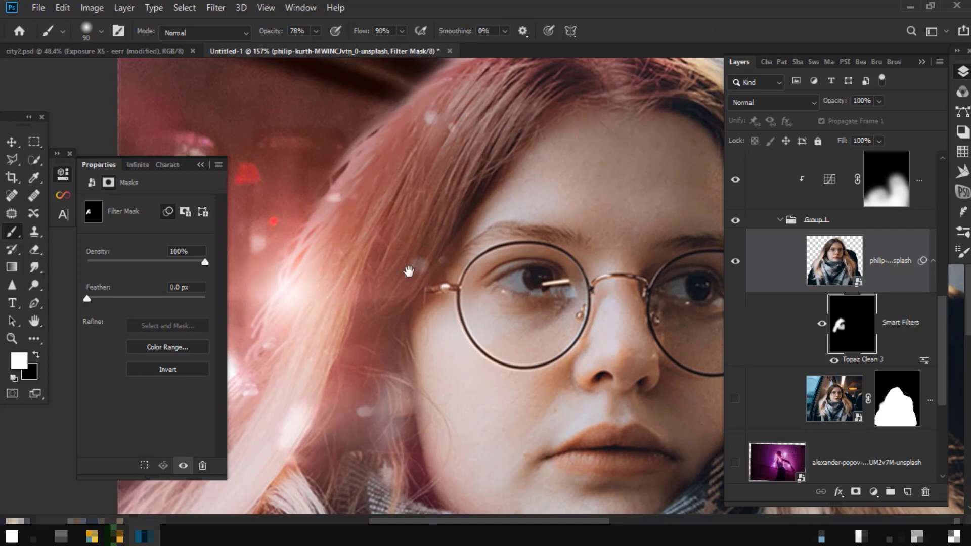
scroll(409, 272, down, 3)
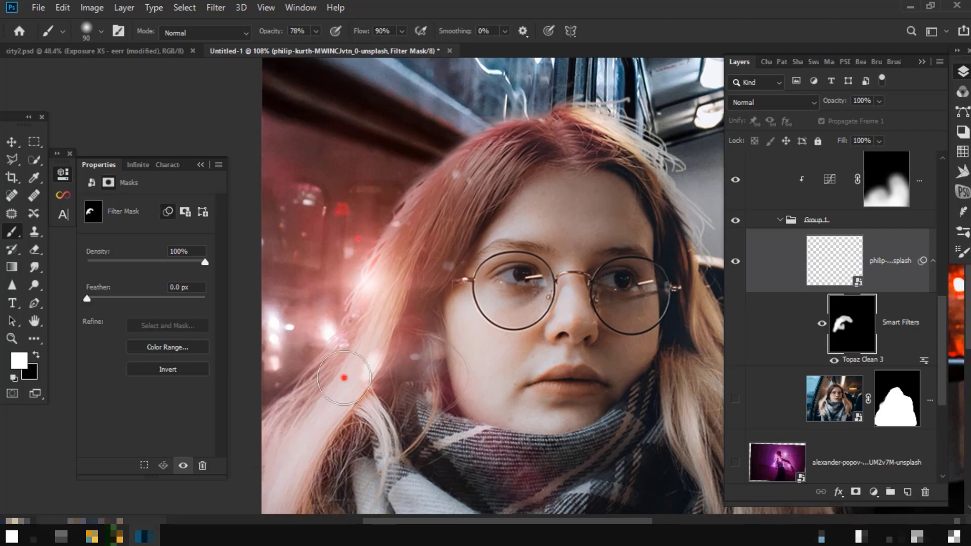
mouse_move(502, 243)
mouse_down()
mouse_move(511, 152)
mouse_move(374, 205)
mouse_up()
drag(591, 274, 591, 117)
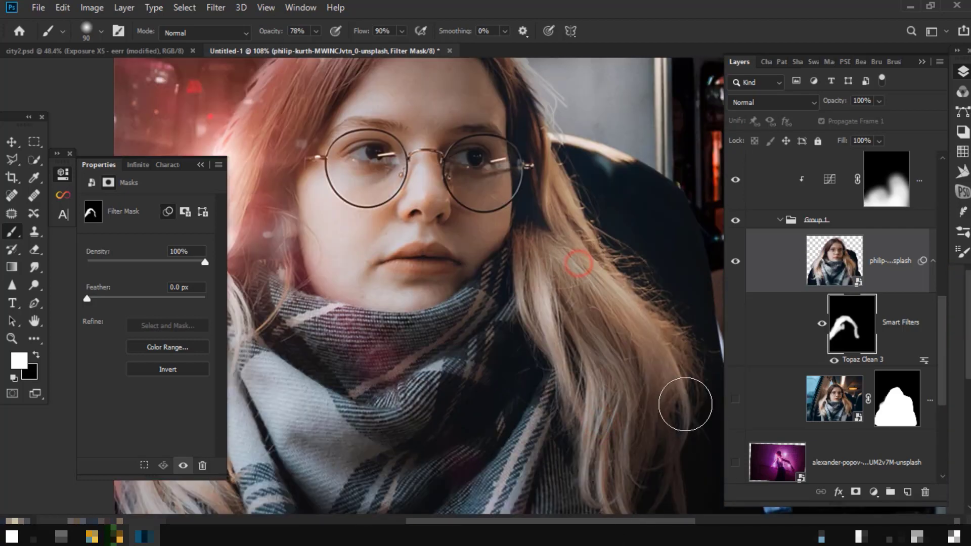
drag(644, 434, 730, 337)
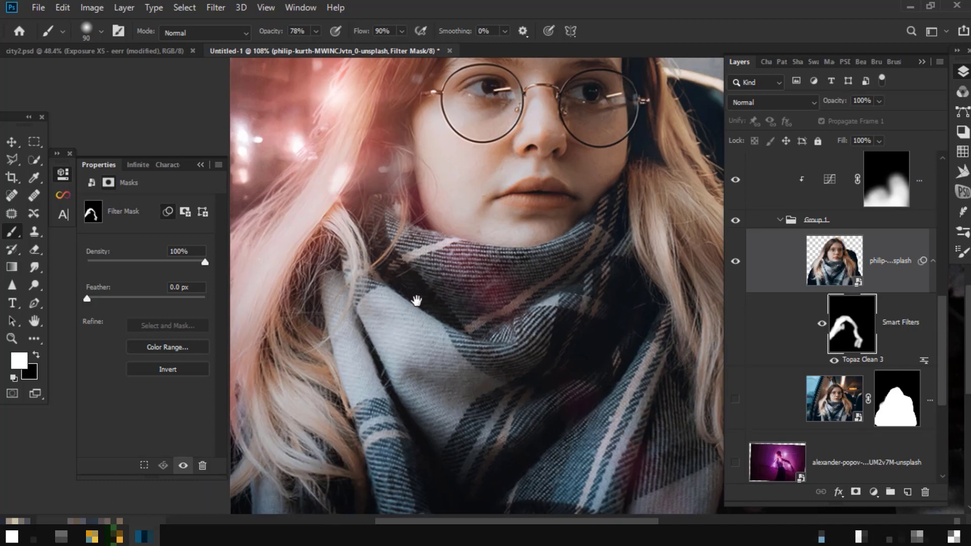
scroll(416, 301, down, 3)
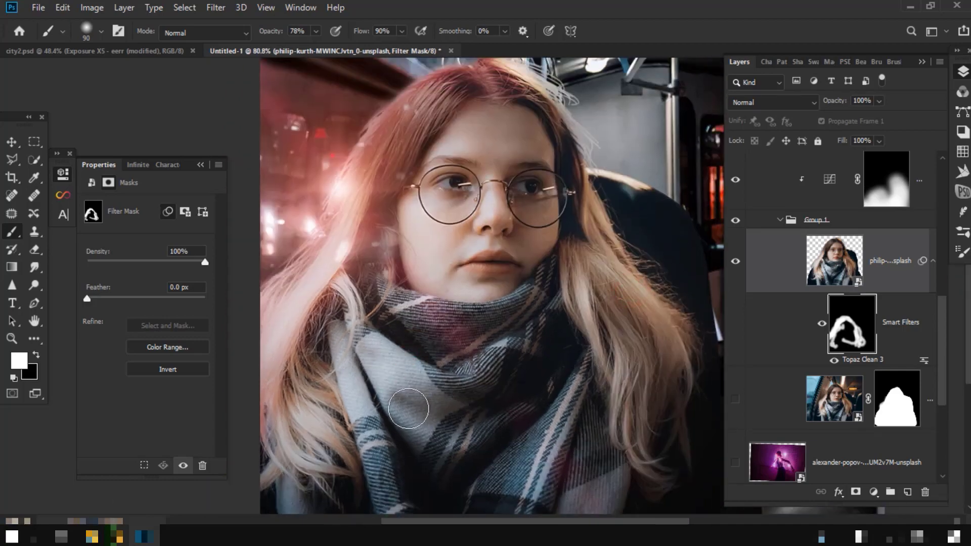
scroll(408, 408, down, 2)
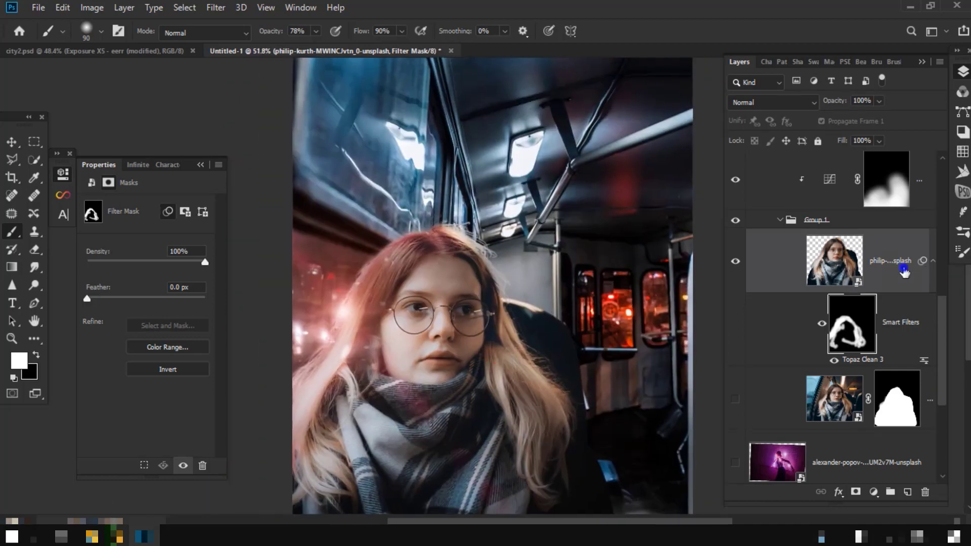
- Convert the filtered photo layer into a new smart object
right_click(904, 273)
click(749, 159)
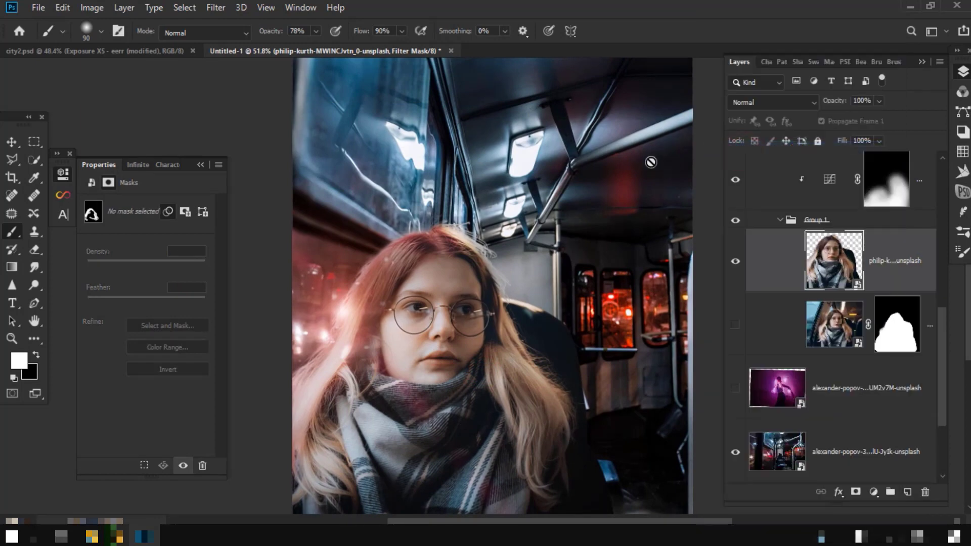
click(216, 8)
mouse_move(59, 499)
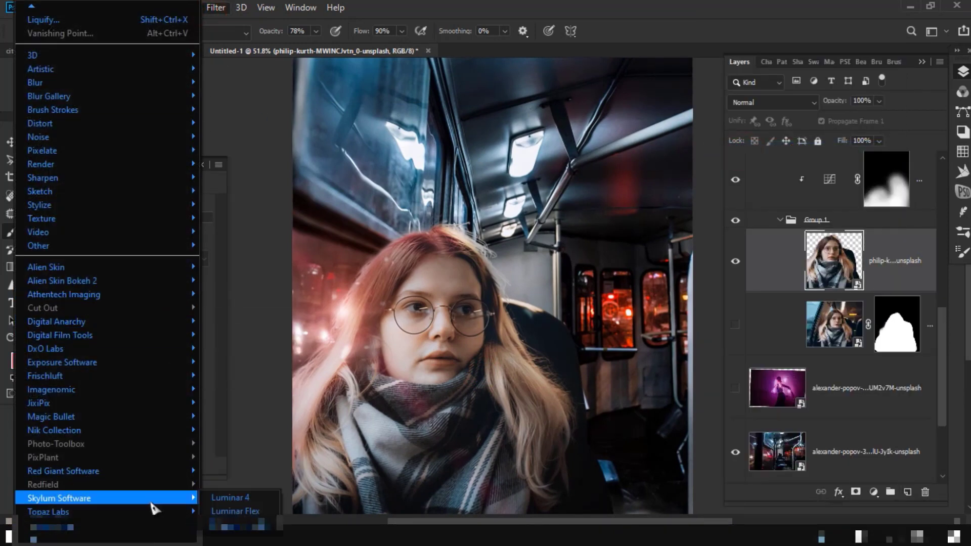
- Apply Topaz Adjust 5's HDR Collection Dynamic Pop II preset to the girl's photo
click(227, 279)
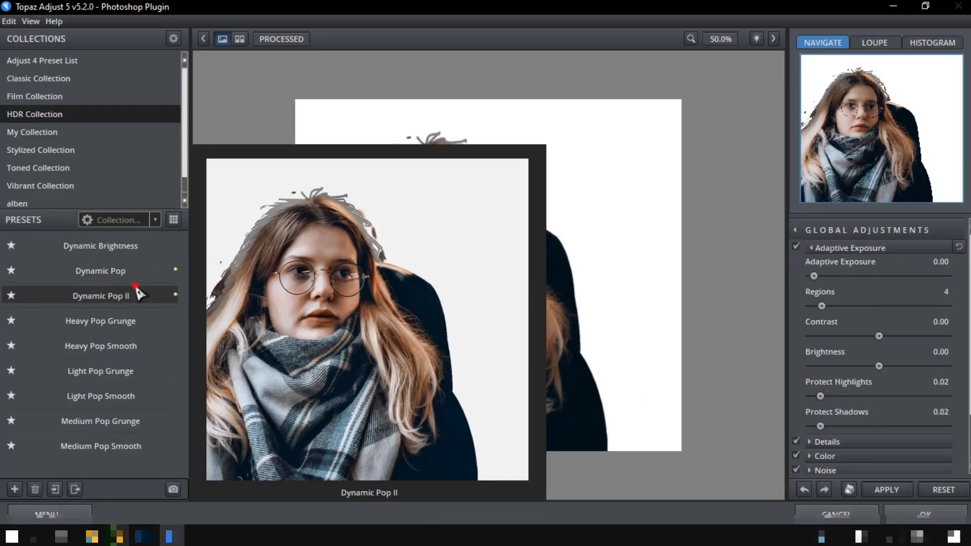
click(137, 294)
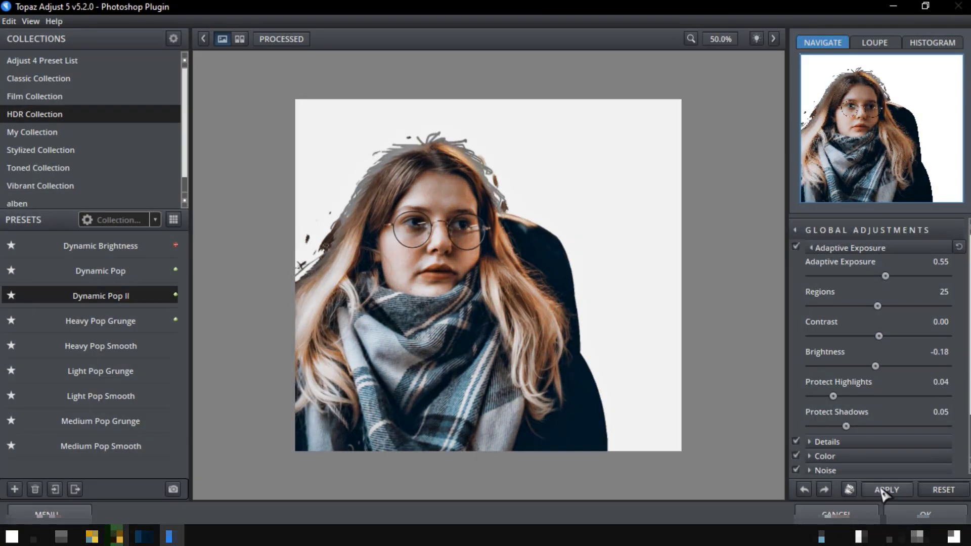
click(905, 512)
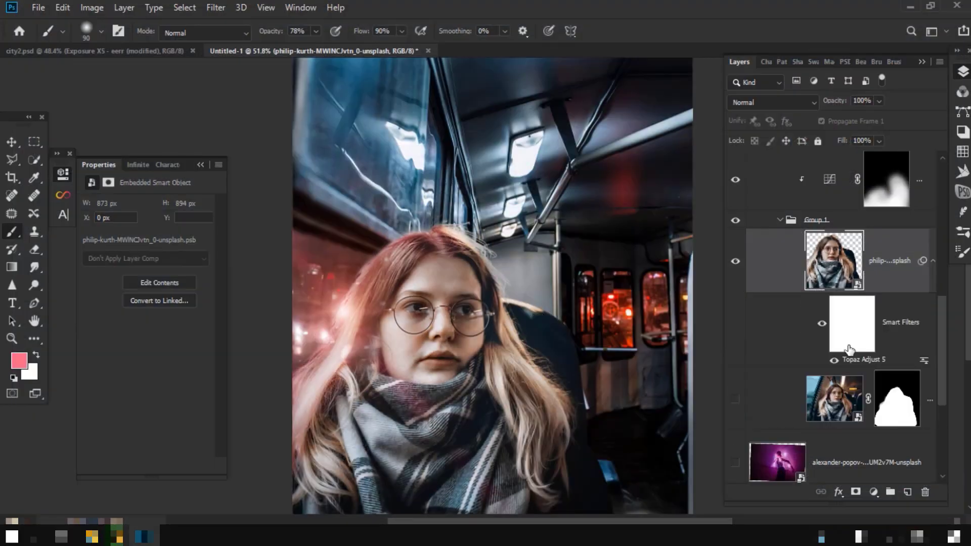
- Invert the Topaz Adjust 5 filter mask, then paint it white at 21% over the face and hair
click(858, 335)
key(ctrl+i)
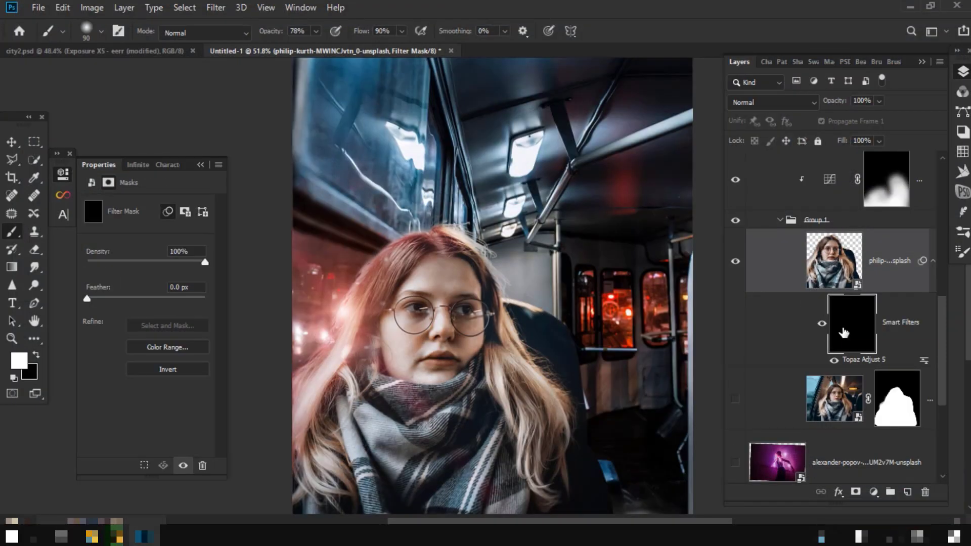
scroll(409, 299, up, 1)
scroll(409, 298, up, 3)
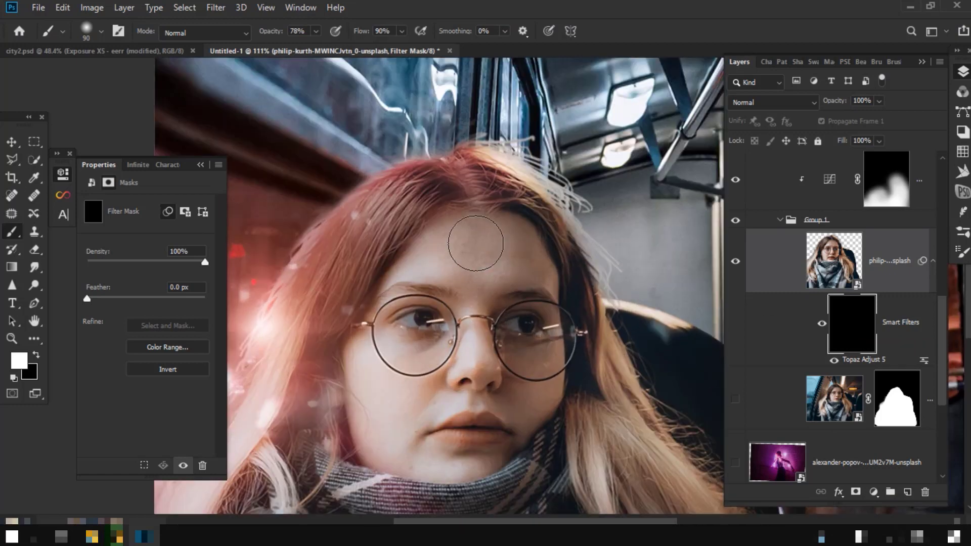
drag(532, 287, 540, 253)
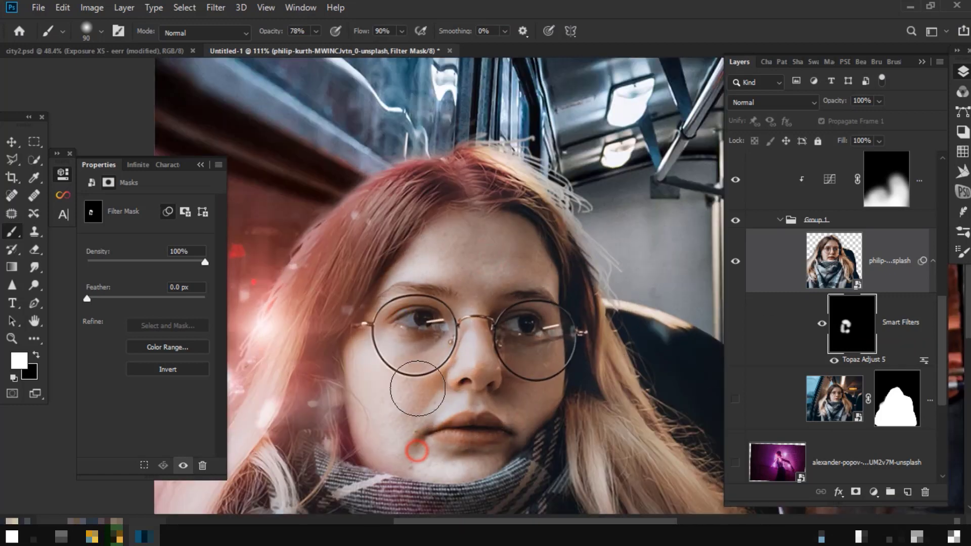
drag(604, 446, 578, 346)
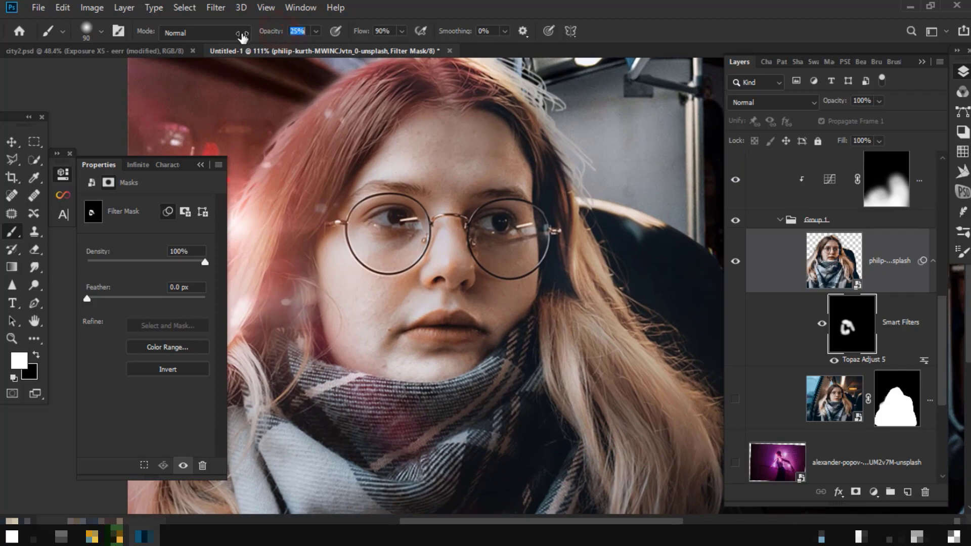
text(21)
drag(573, 248, 636, 469)
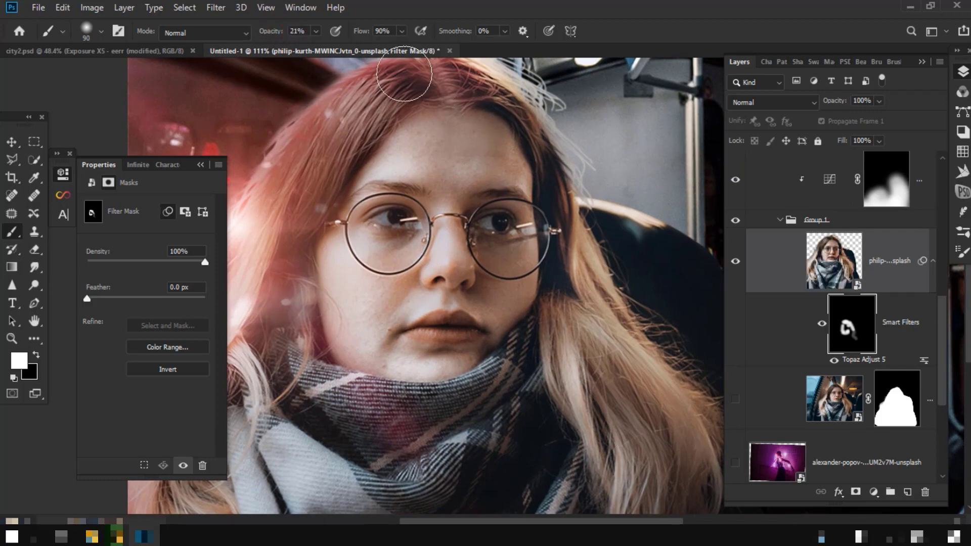
drag(349, 283, 445, 256)
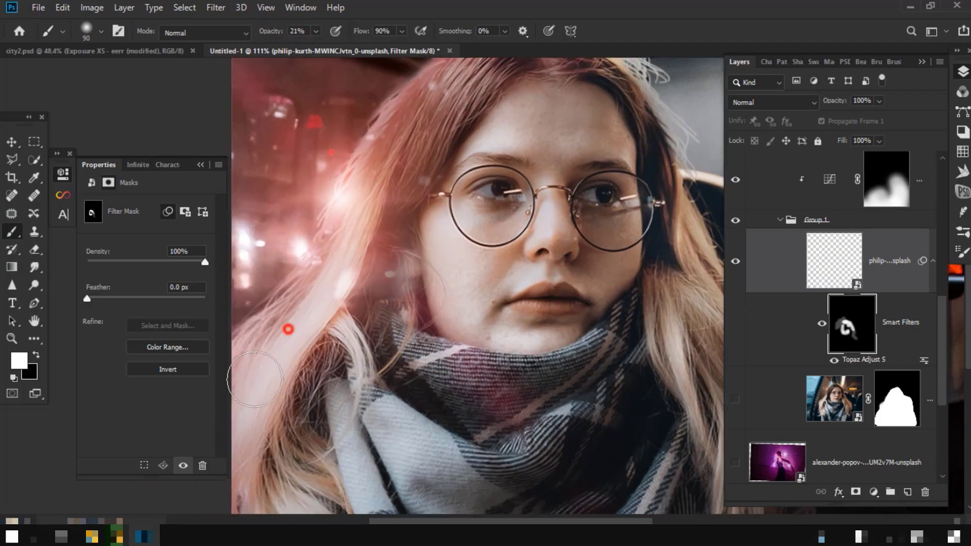
scroll(547, 404, down, 3)
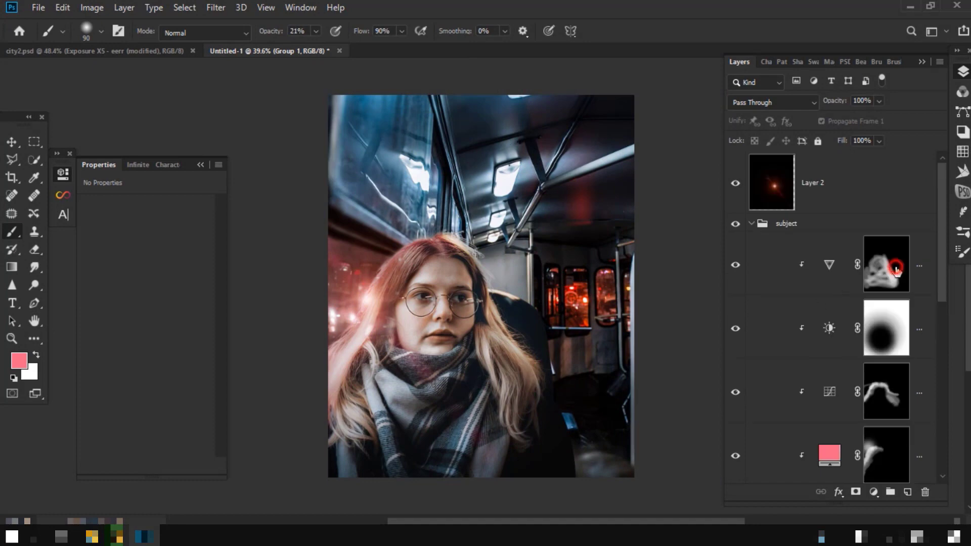
- Add a Brightness/Contrast adjustment layer with Brightness -26 and Contrast 32
click(873, 492)
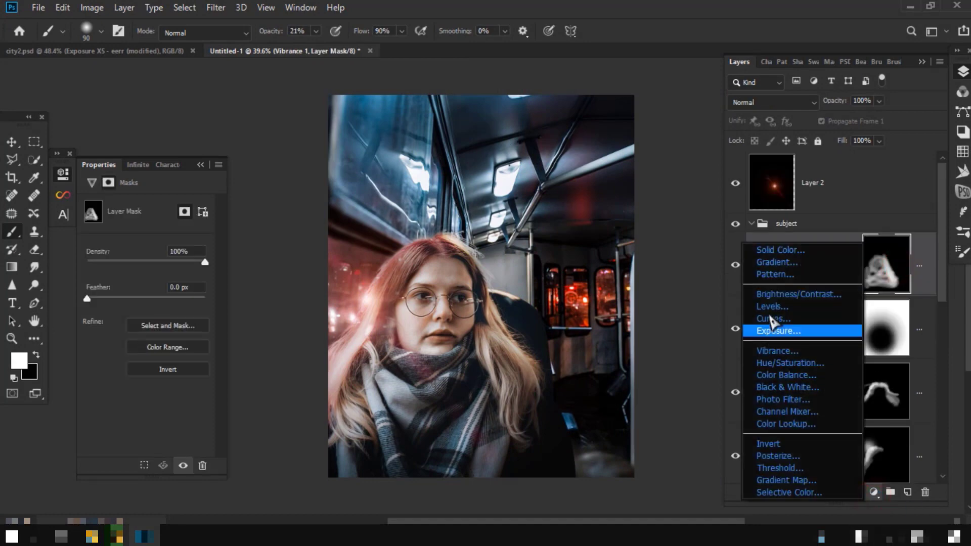
click(801, 299)
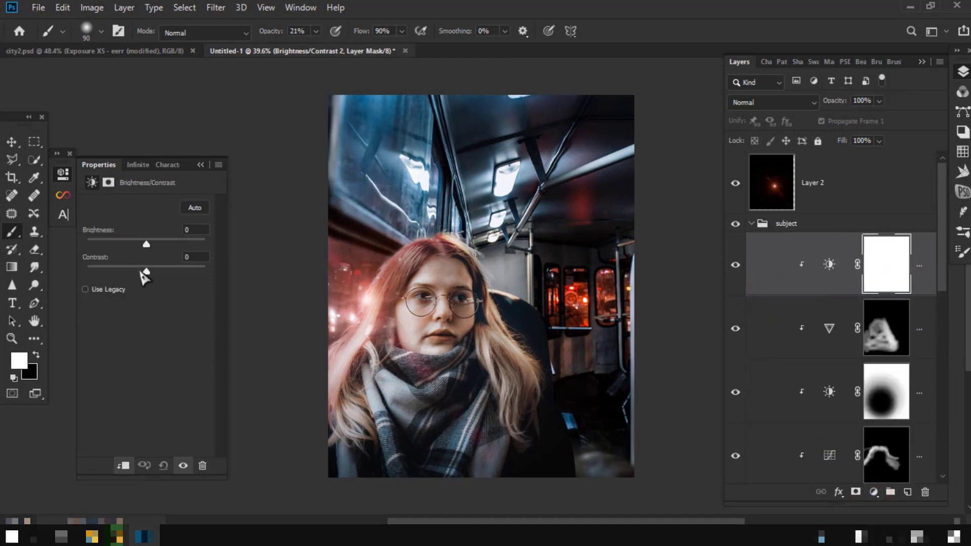
mouse_move(144, 272)
mouse_down()
mouse_move(185, 272)
mouse_move(165, 273)
mouse_up()
mouse_move(146, 244)
mouse_down()
mouse_move(126, 245)
mouse_move(135, 244)
mouse_up()
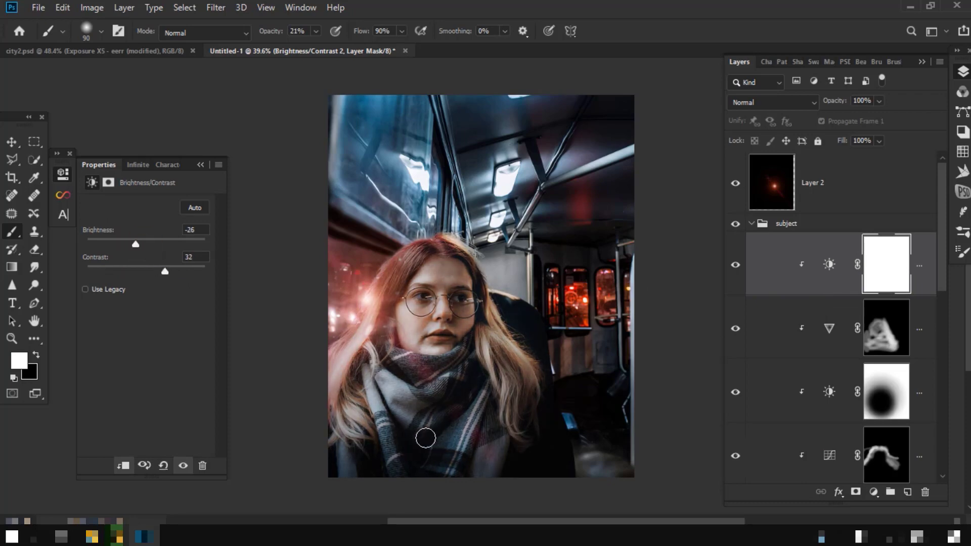
- Paint black on the adjustment mask to spare the girl's face and chin from darkening
right_click(475, 389)
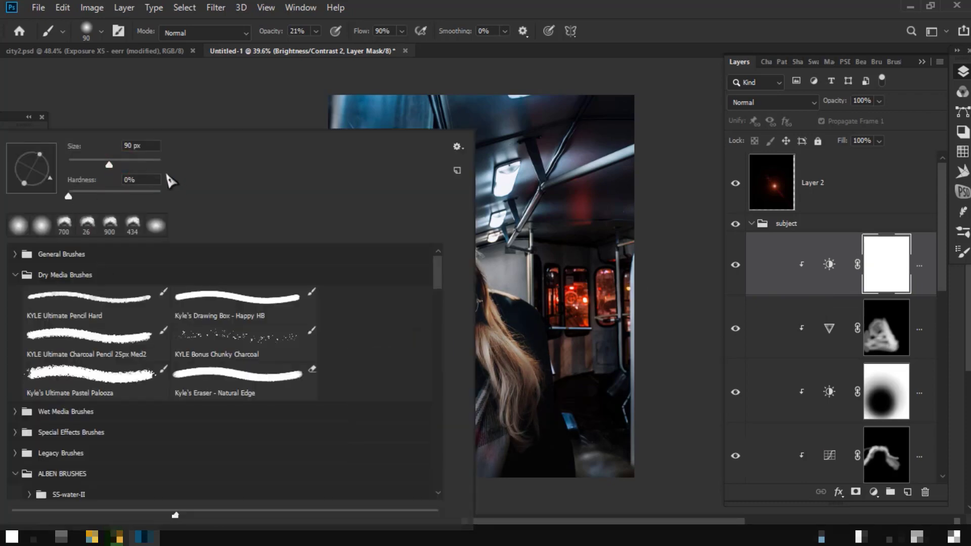
key(Return)
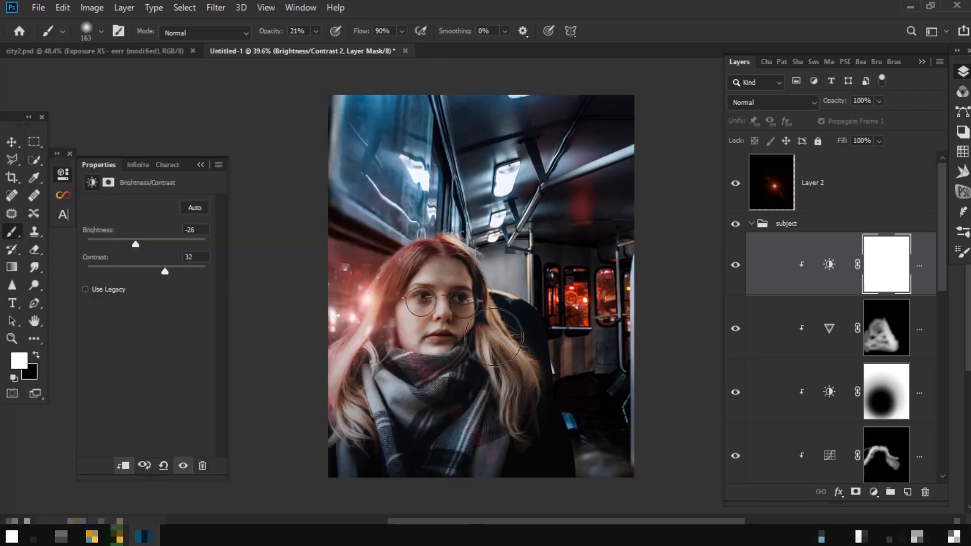
scroll(470, 324, up, 3)
drag(399, 221, 375, 311)
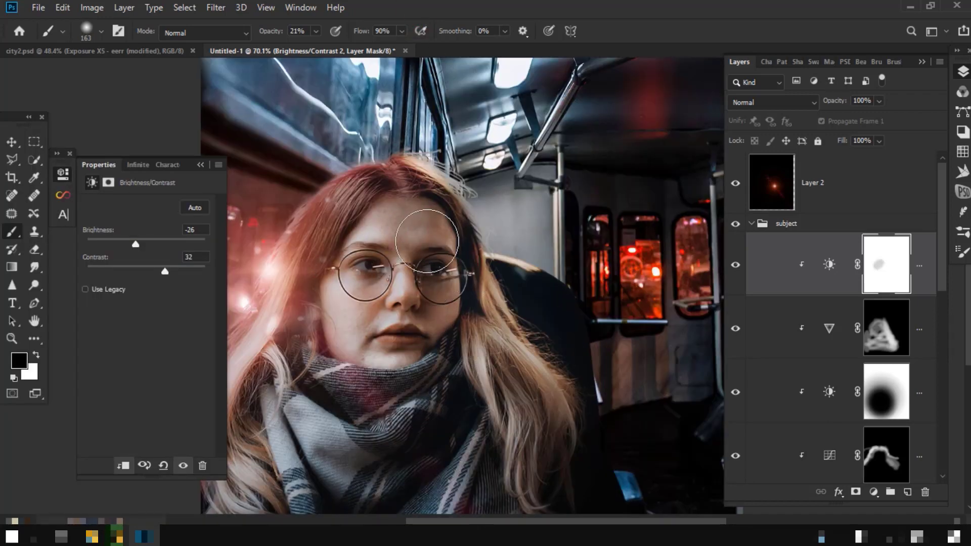
click(734, 264)
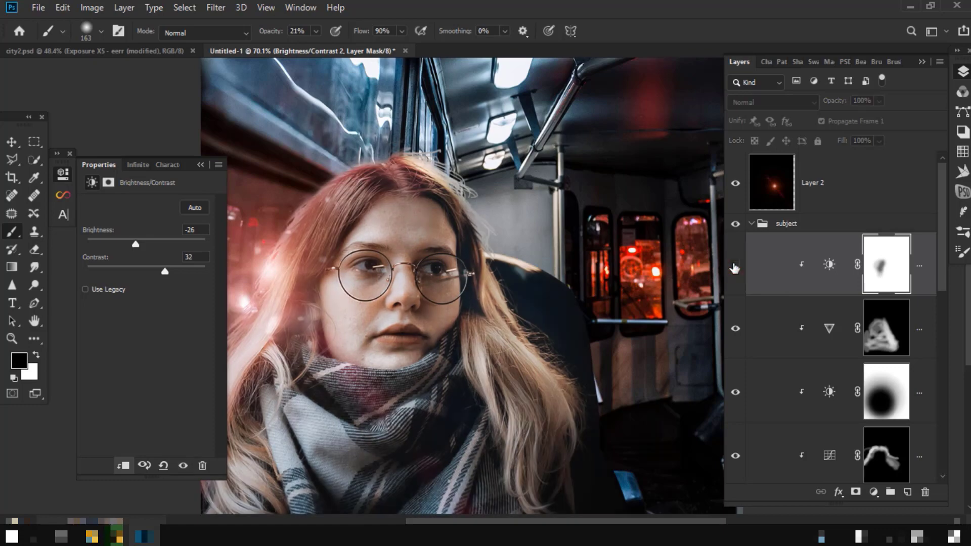
drag(324, 301, 423, 347)
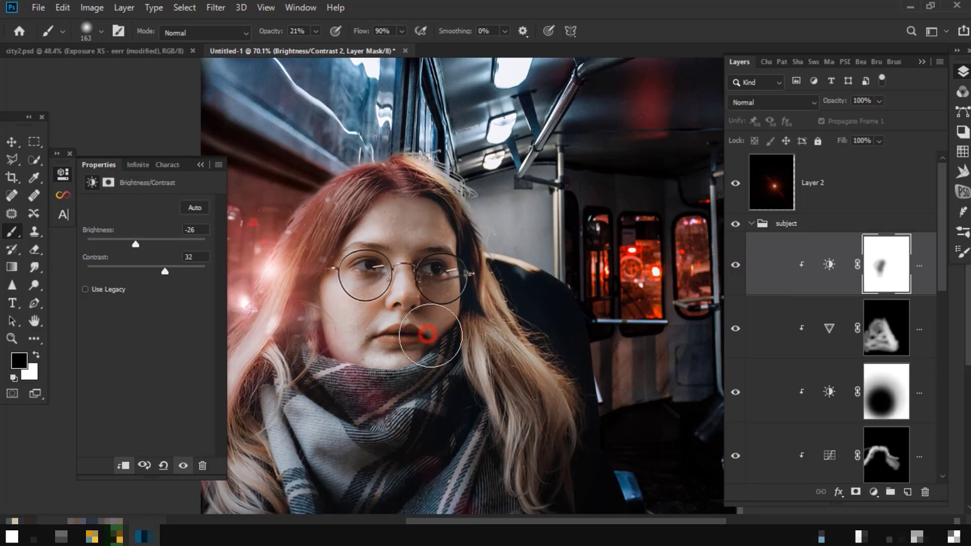
scroll(423, 346, down, 1)
scroll(408, 383, up, 2)
scroll(407, 301, up, 1)
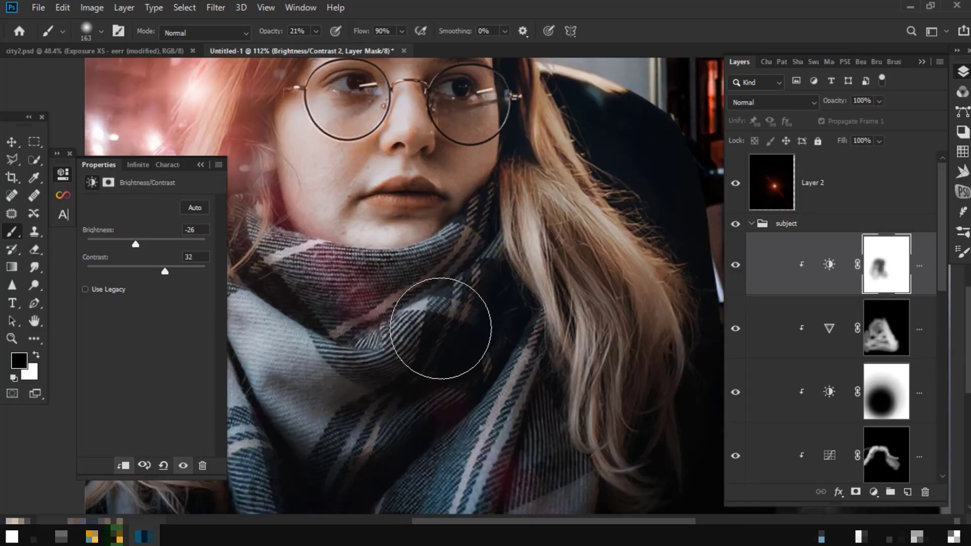
scroll(442, 320, down, 3)
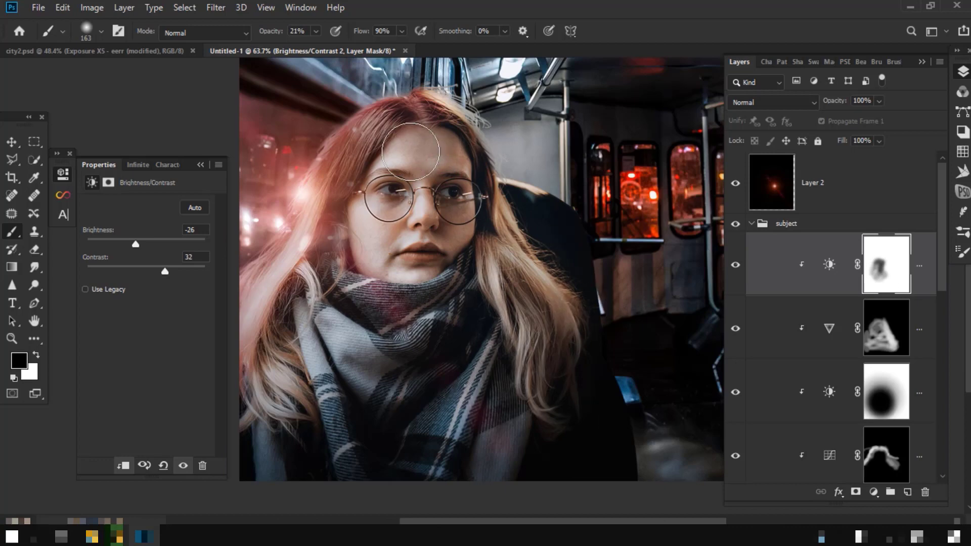
- Continue masking out the darkening from her forehead, eyes and the full length of her hair
drag(404, 144, 369, 177)
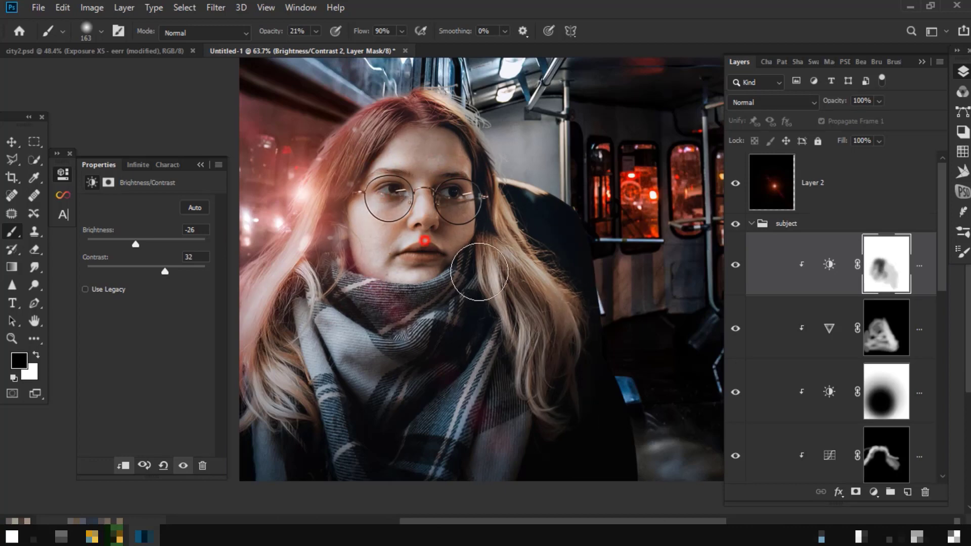
click(433, 353)
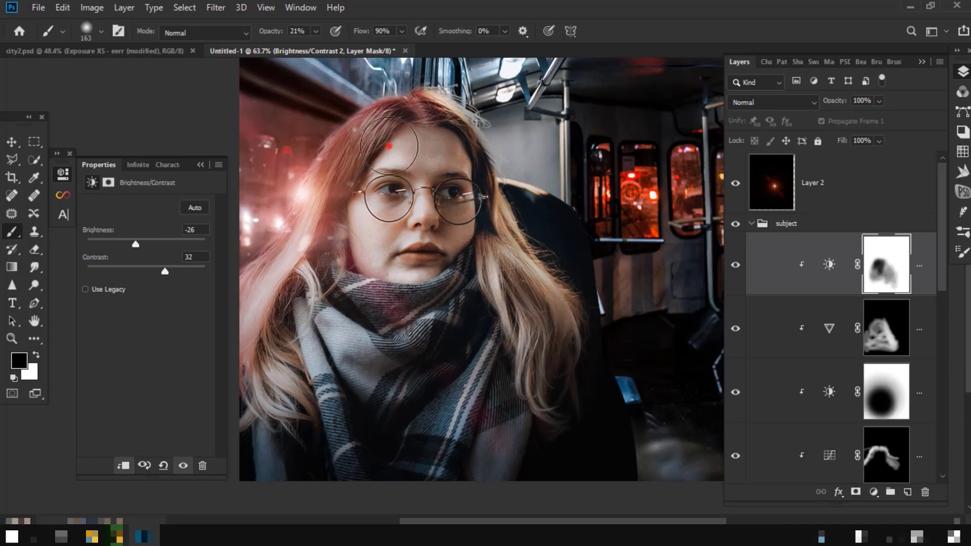
mouse_move(299, 322)
mouse_down()
mouse_move(435, 325)
mouse_move(394, 208)
mouse_up()
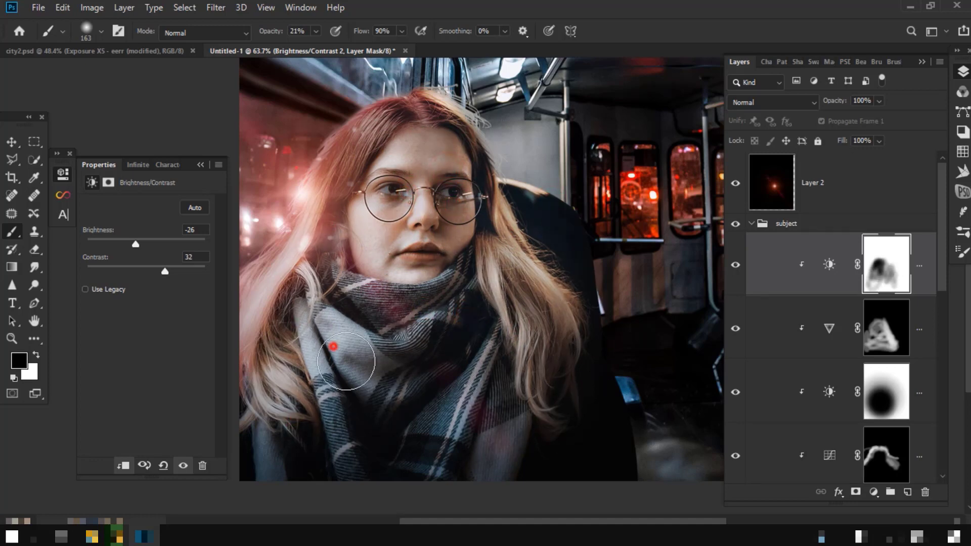
drag(293, 372, 357, 432)
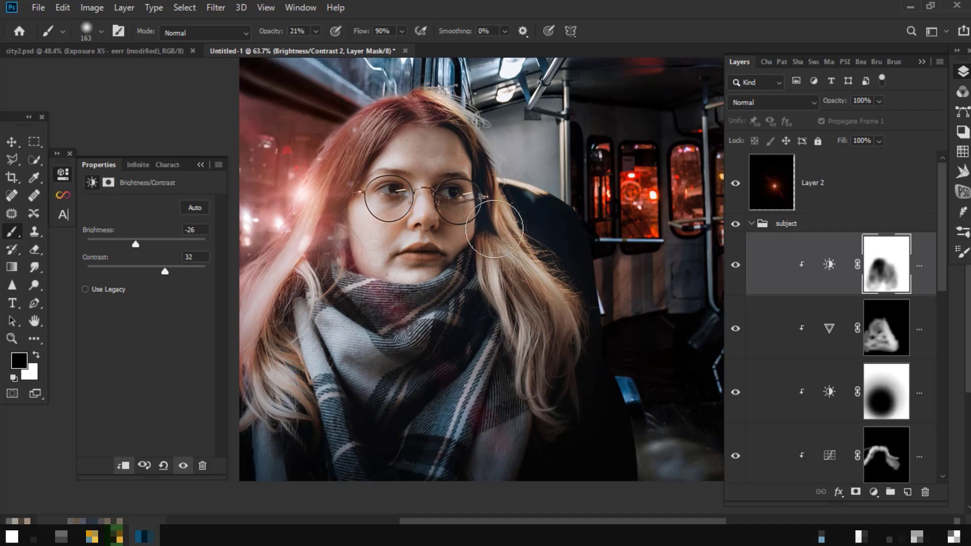
drag(335, 242, 328, 326)
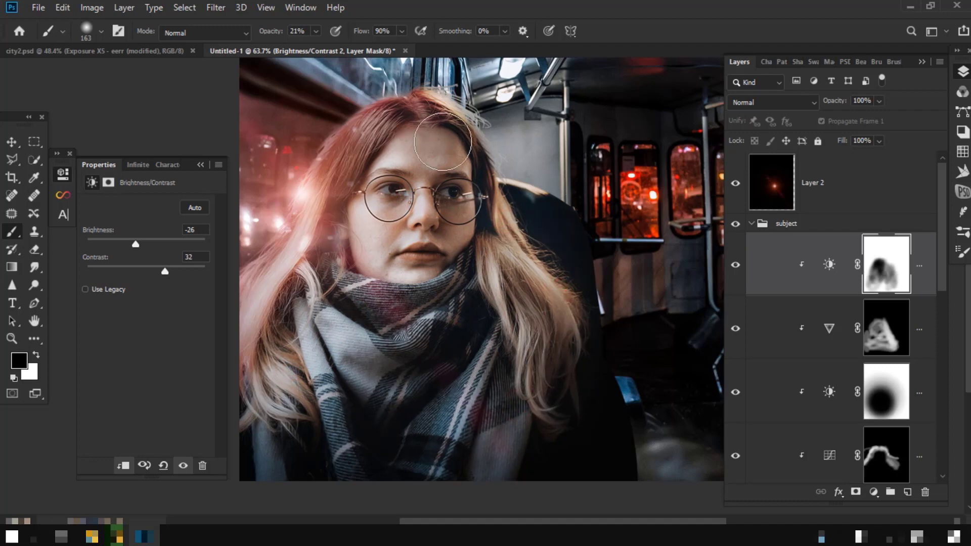
alt+scroll(426, 351, down, 2)
drag(428, 210, 525, 292)
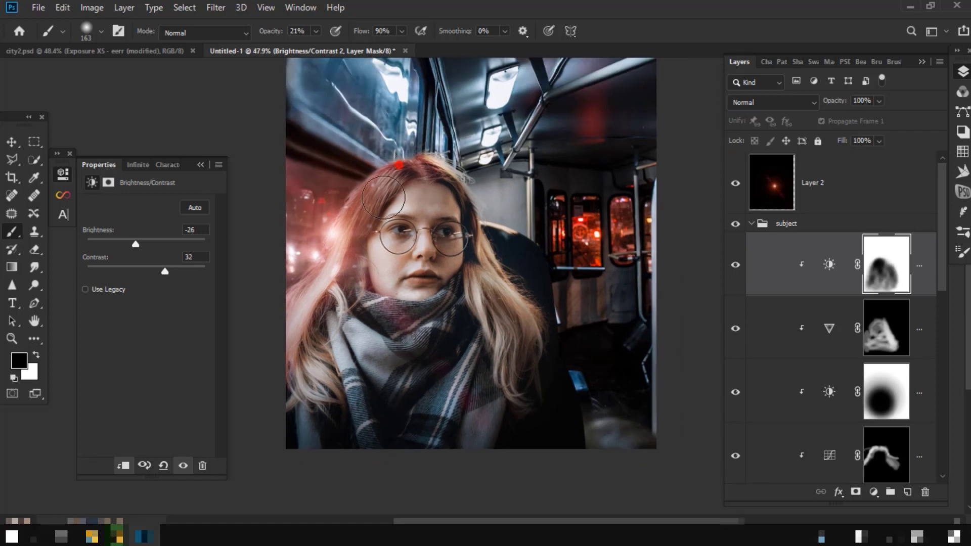
drag(520, 357, 539, 340)
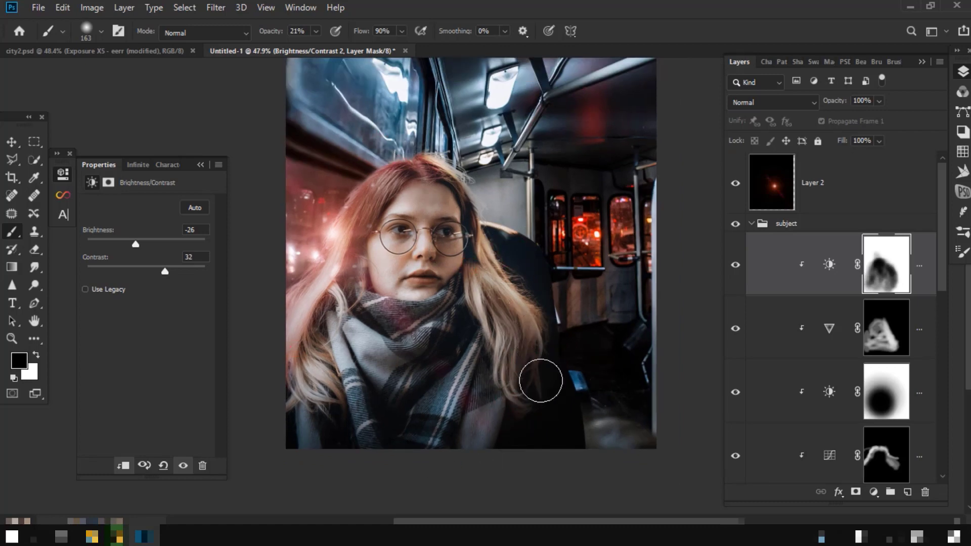
drag(541, 380, 686, 358)
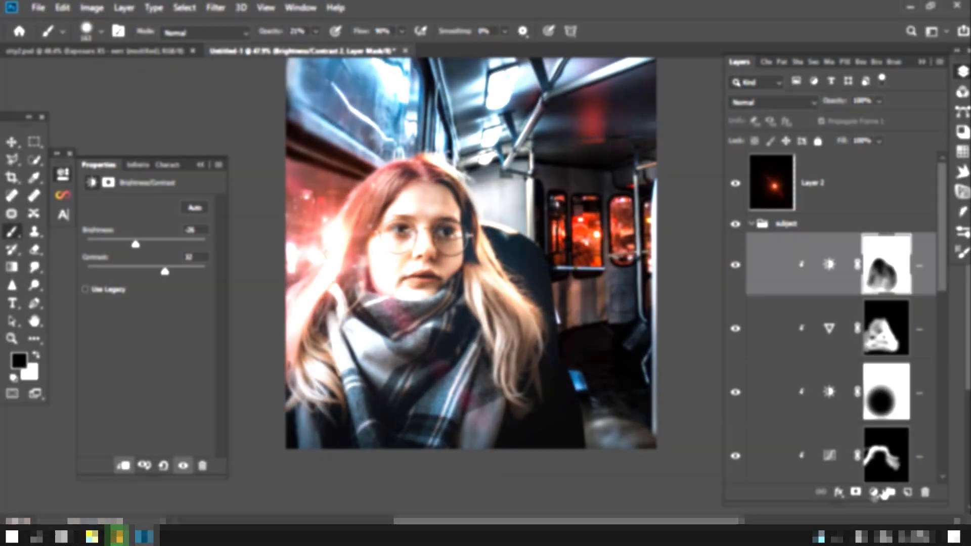
- Add a clipped Hue/Saturation layer at hue -18, saturation +44, with its mask inverted to black
click(873, 491)
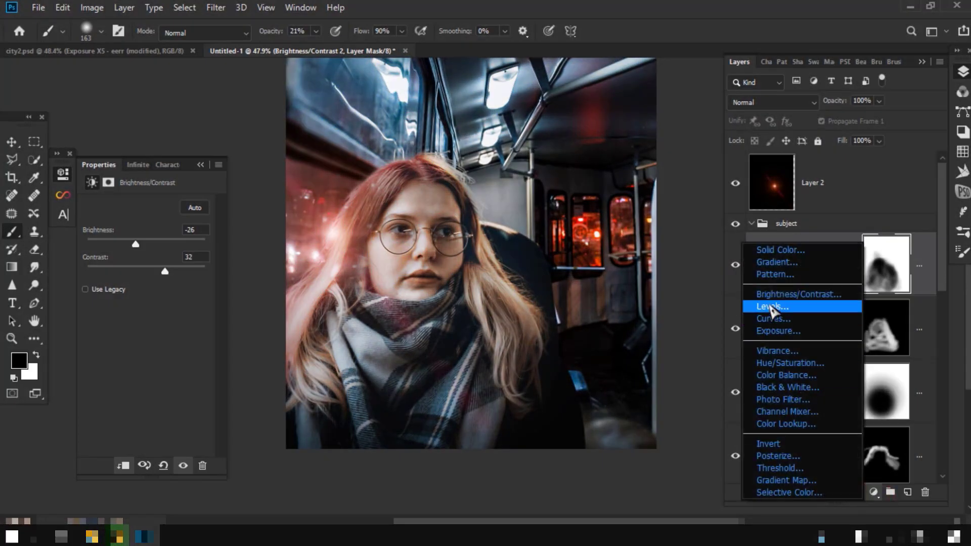
click(787, 363)
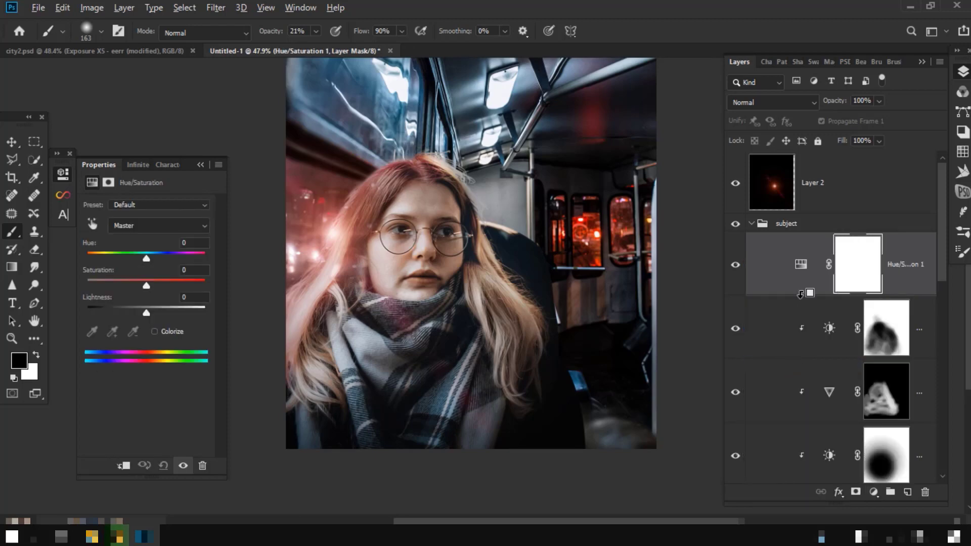
alt+click(800, 294)
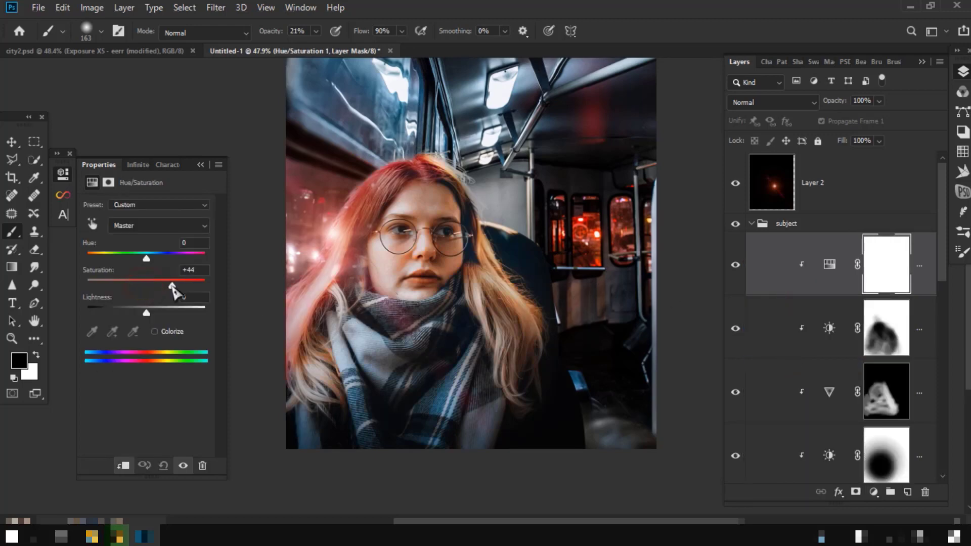
drag(146, 258, 99, 260)
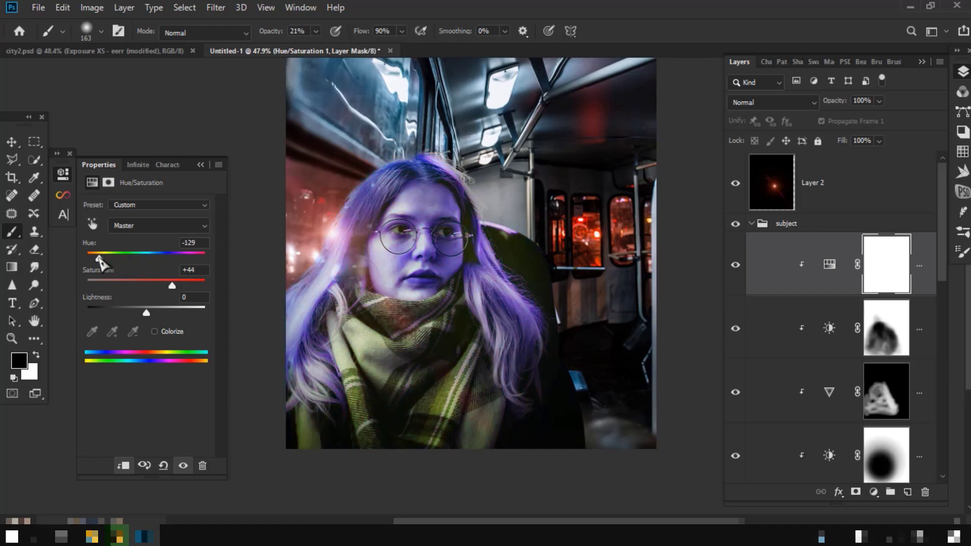
drag(100, 260, 136, 260)
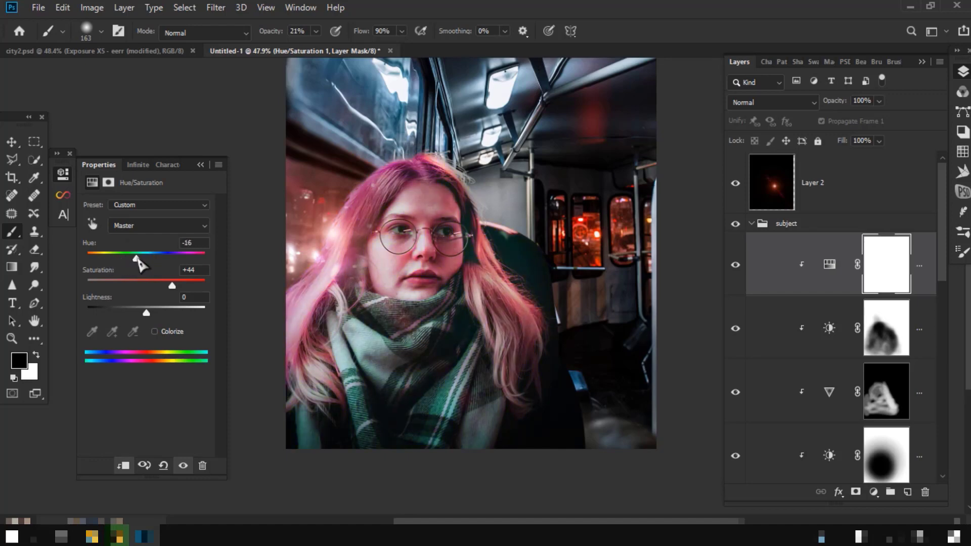
key(ctrl+i)
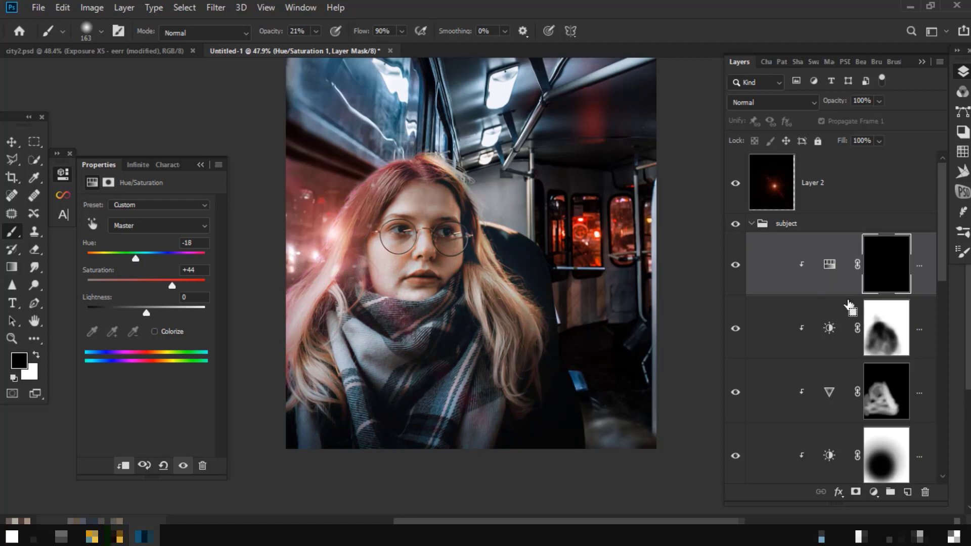
- Shrink the brush to 32 px and zoom in on the girl's lips
scroll(358, 273, up, 5)
right_click(400, 281)
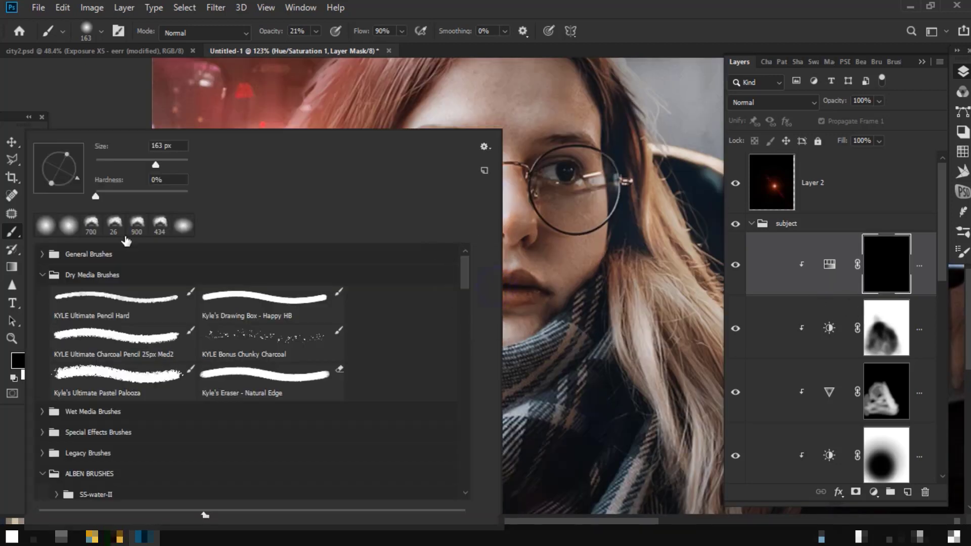
click(110, 166)
click(529, 11)
scroll(508, 291, up, 2)
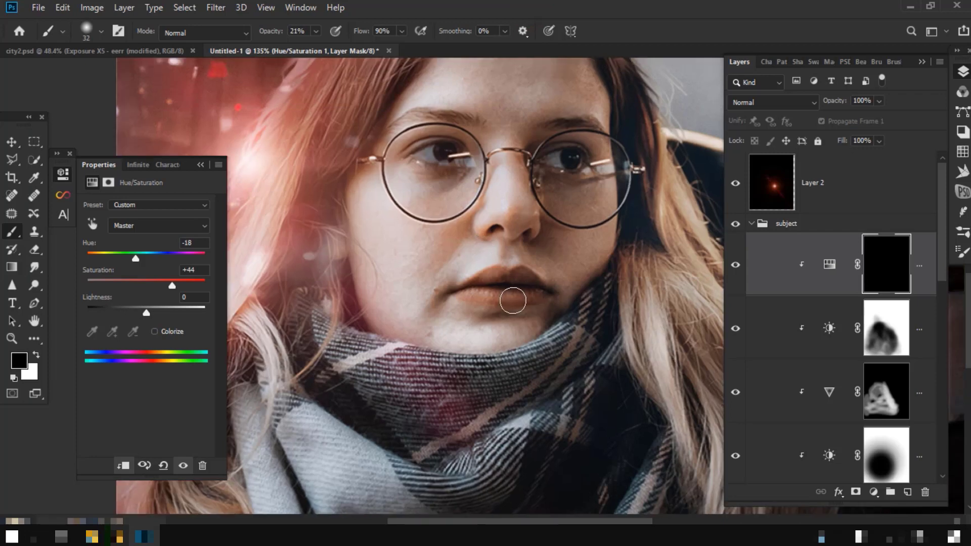
scroll(510, 296, up, 2)
- Paint white over the lips on the Hue/Saturation mask and set its blend mode to Color
key(x)
scroll(511, 287, up, 1)
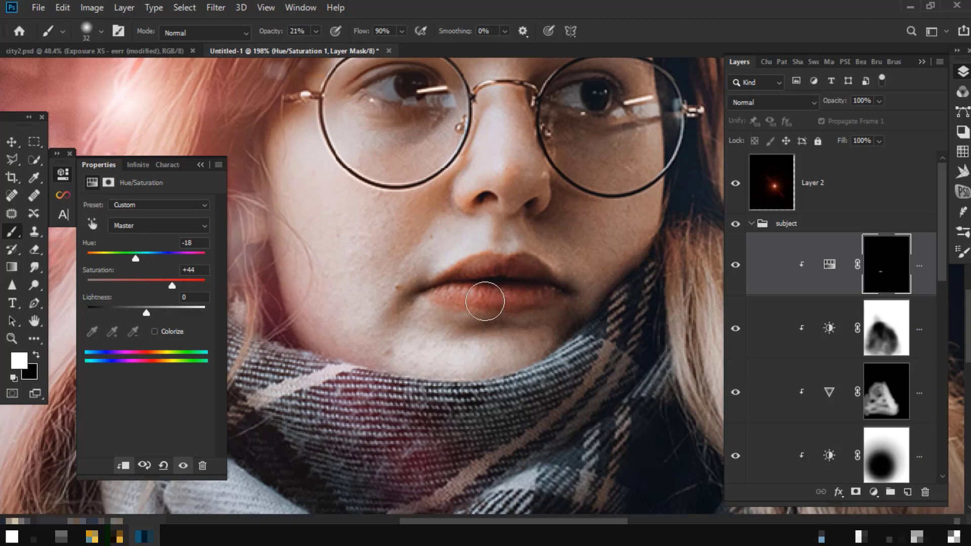
scroll(484, 301, up, 2)
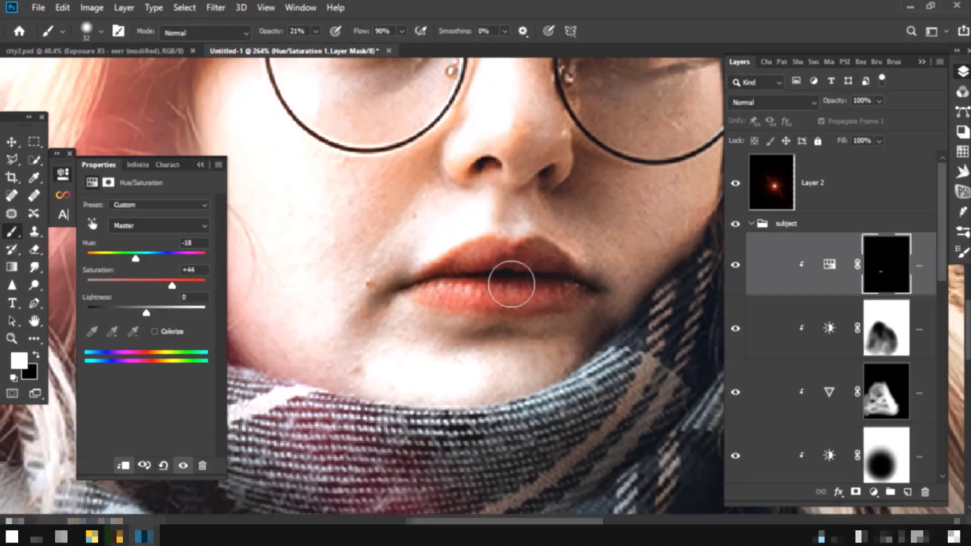
key(bracketleft)
key(bracketleft)
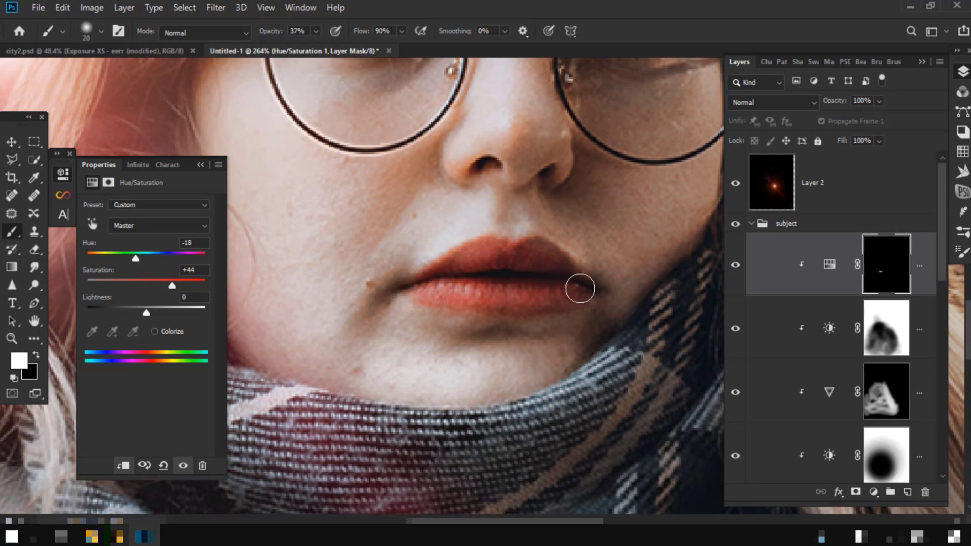
scroll(486, 289, down, 2)
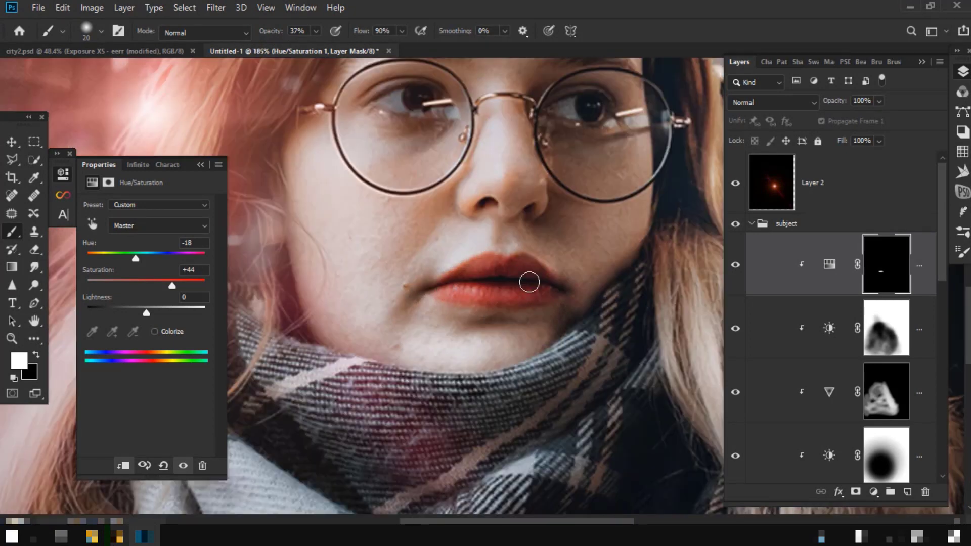
click(773, 102)
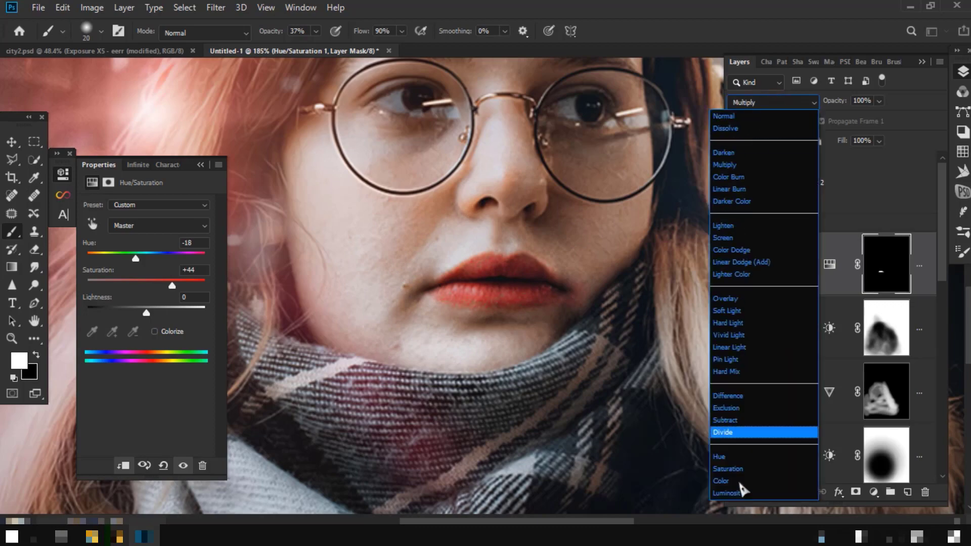
click(748, 431)
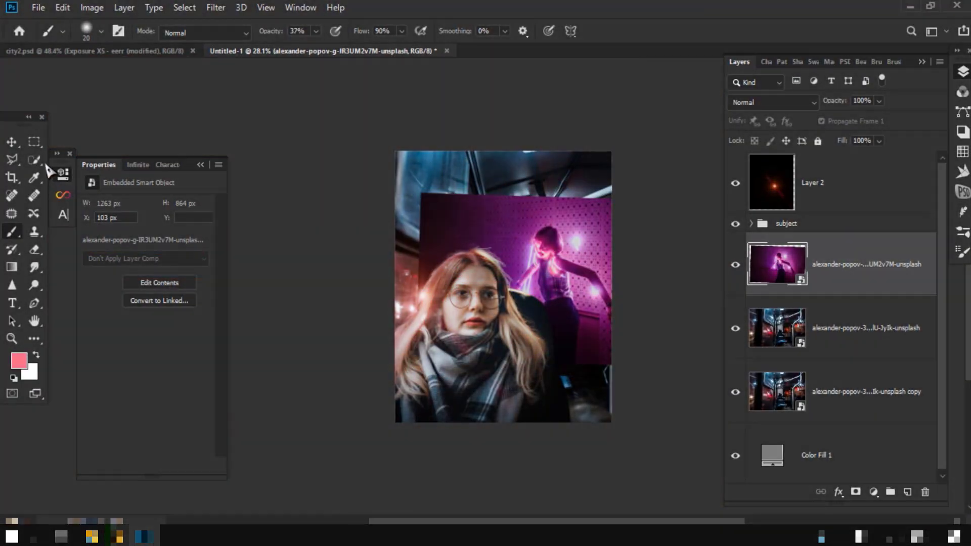
- Scale up the pink neon dancer smart object and position it behind the girl
click(11, 142)
drag(602, 340, 595, 350)
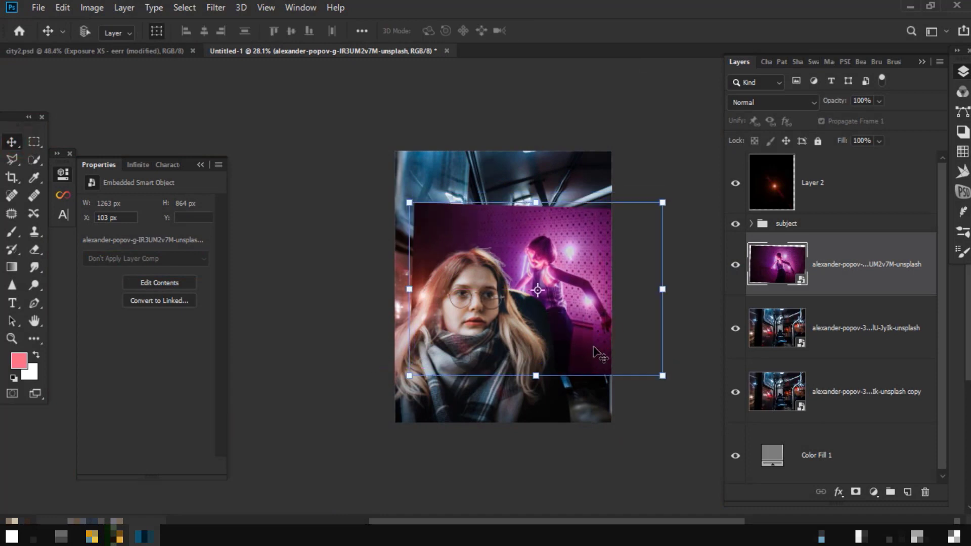
key(ctrl+t)
drag(390, 199, 383, 181)
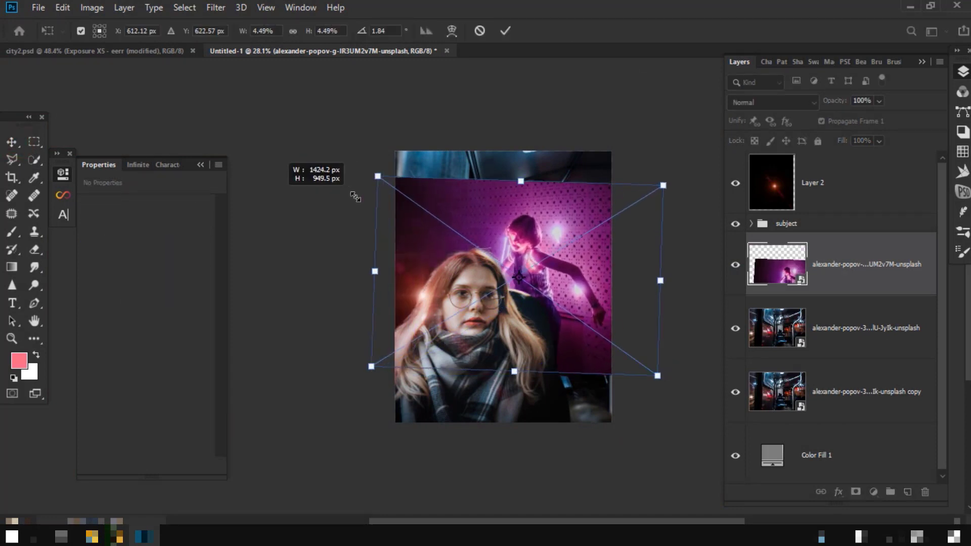
drag(505, 332, 516, 341)
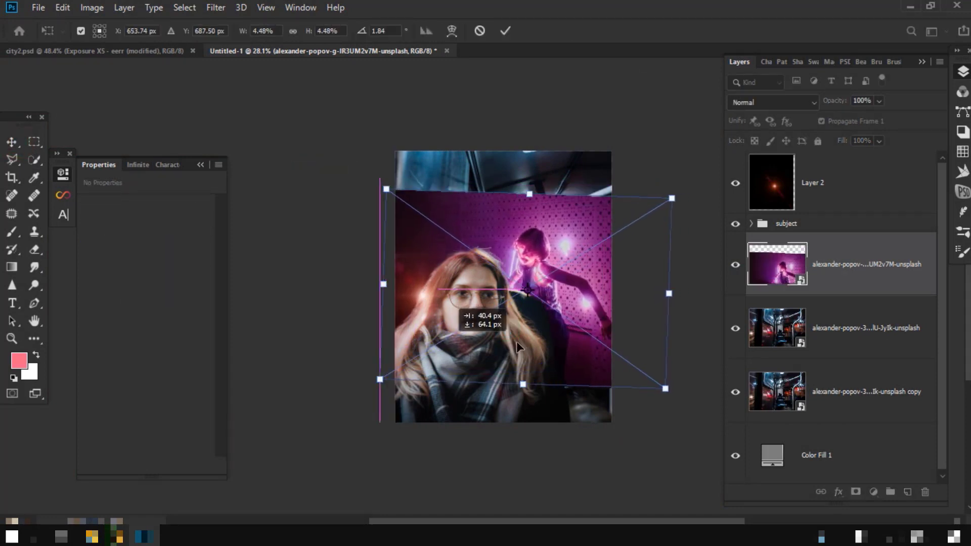
key(Return)
scroll(516, 341, up, 2)
scroll(517, 342, up, 1)
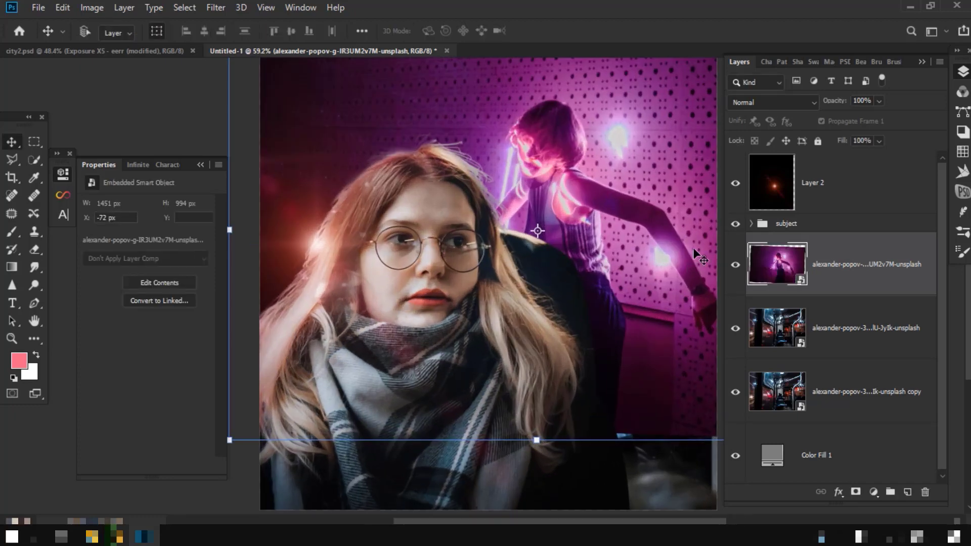
scroll(580, 233, down, 2)
scroll(571, 253, up, 4)
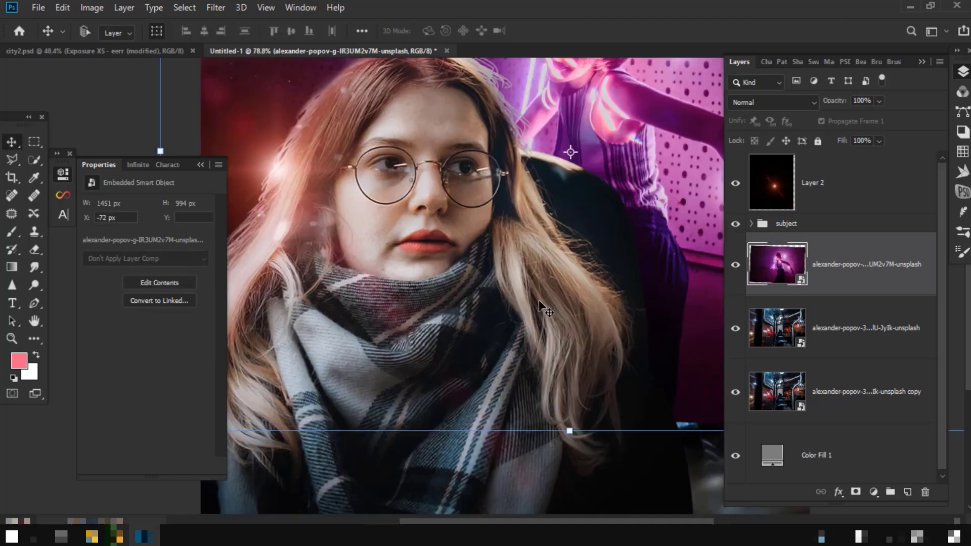
scroll(566, 268, down, 3)
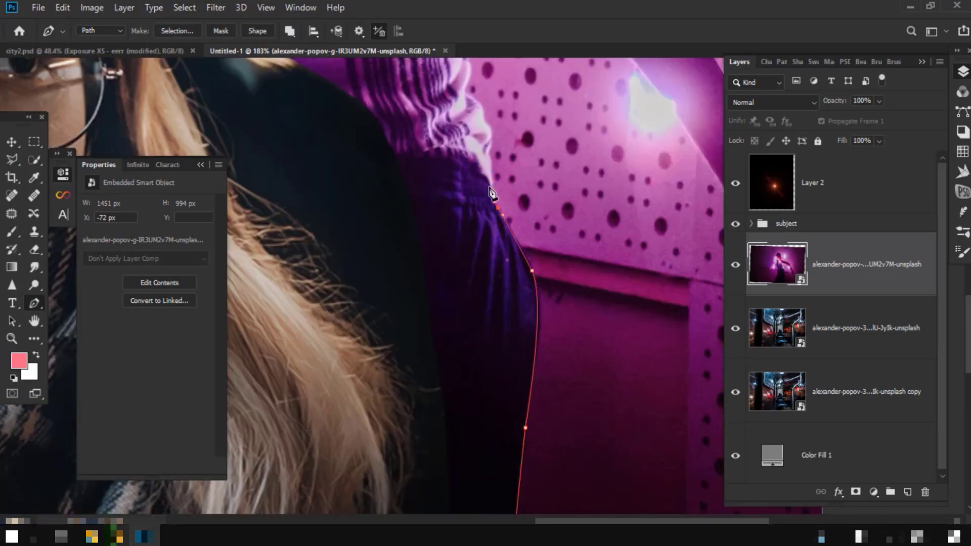
- Trace a Pen path along the dancer's sleeve, arm and hand edges
scroll(491, 193, up, 3)
click(514, 339)
click(513, 298)
click(504, 259)
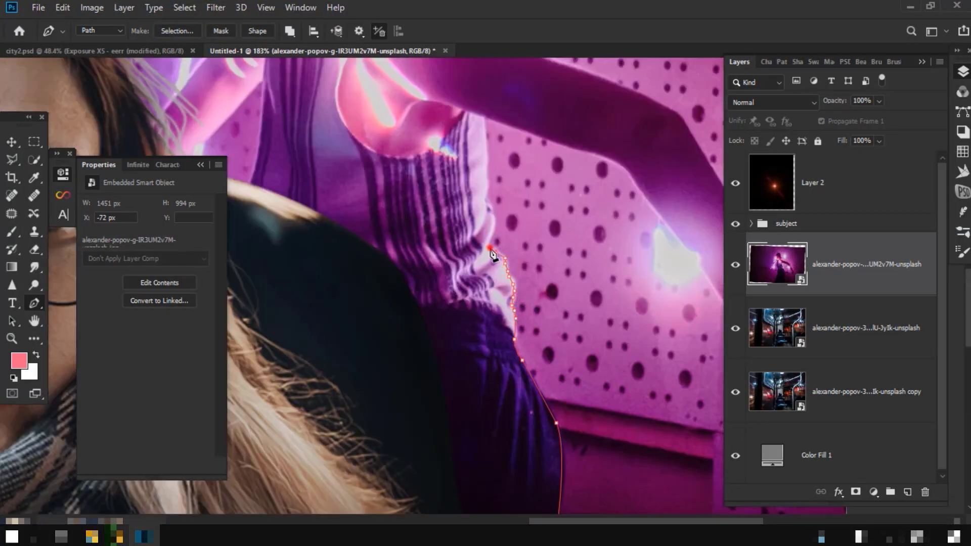
click(488, 189)
scroll(563, 145, down, 3)
click(626, 242)
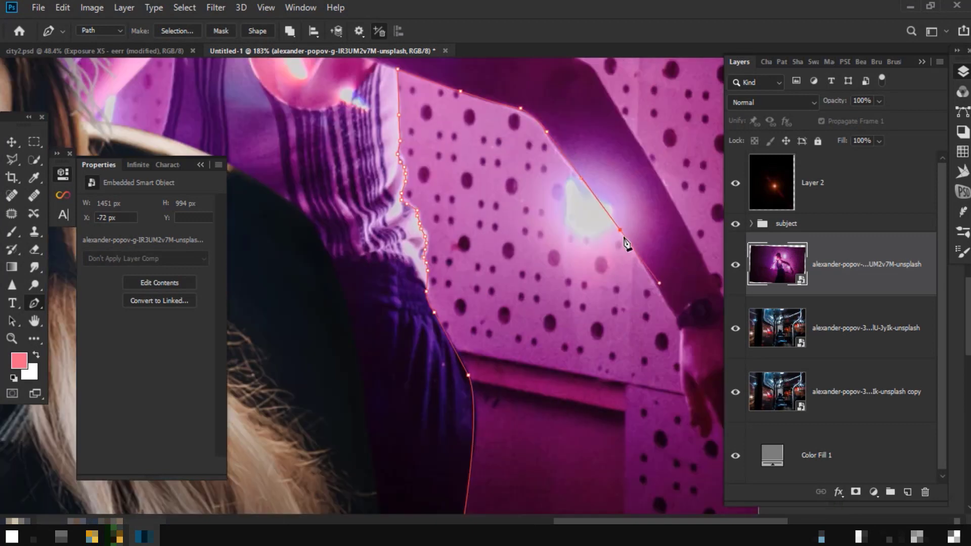
scroll(626, 242, down, 3)
click(585, 216)
click(590, 278)
drag(619, 327, 619, 311)
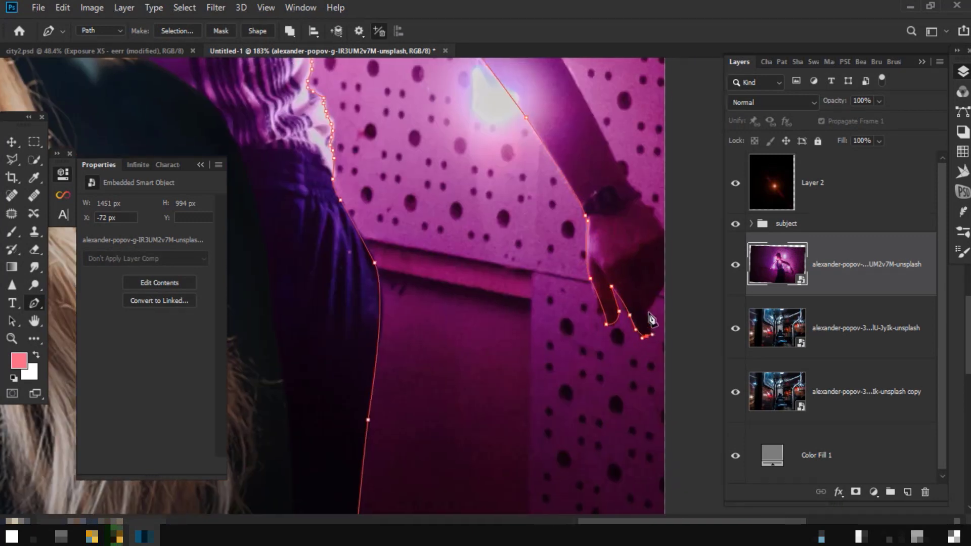
- Continue the dancer's outline over her head and down toward the girl's face
scroll(650, 283, up, 3)
scroll(598, 225, up, 3)
scroll(598, 225, up, 2)
click(481, 221)
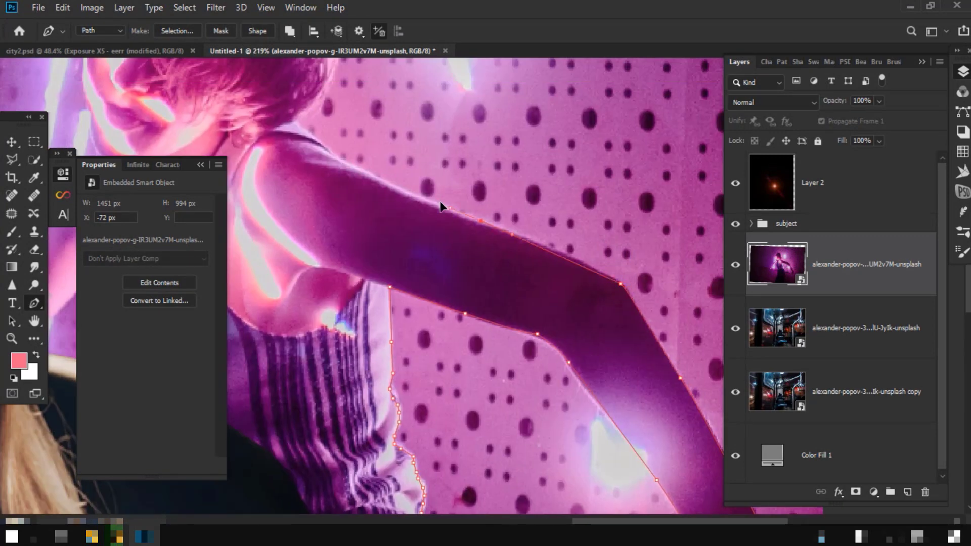
drag(439, 206, 485, 275)
mouse_move(455, 232)
mouse_down()
mouse_move(650, 358)
mouse_move(651, 263)
mouse_up()
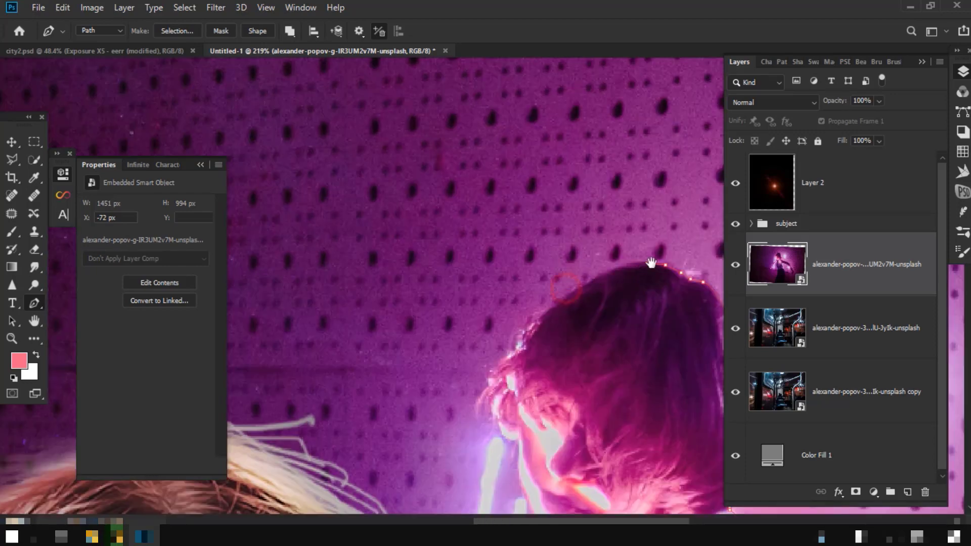
drag(418, 250, 611, 200)
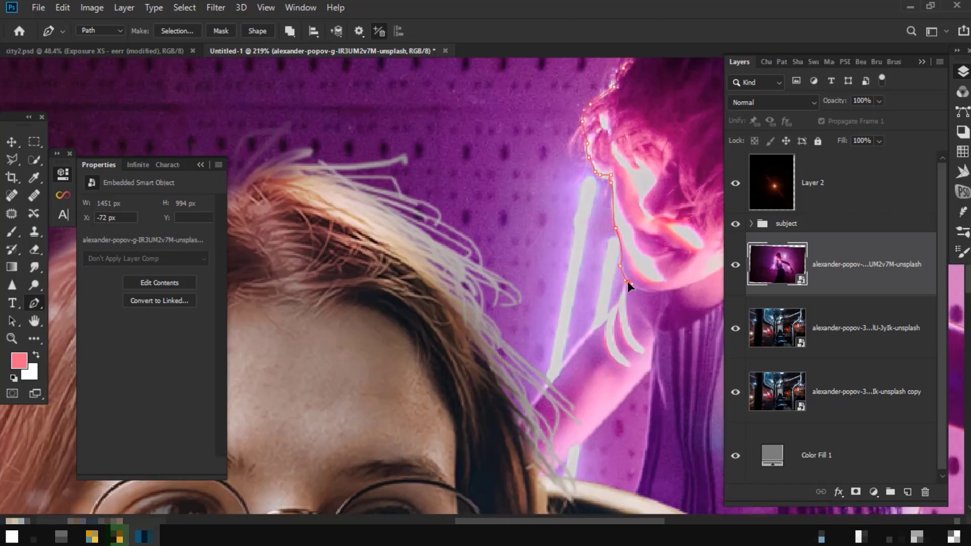
drag(628, 282, 515, 223)
scroll(514, 223, down, 3)
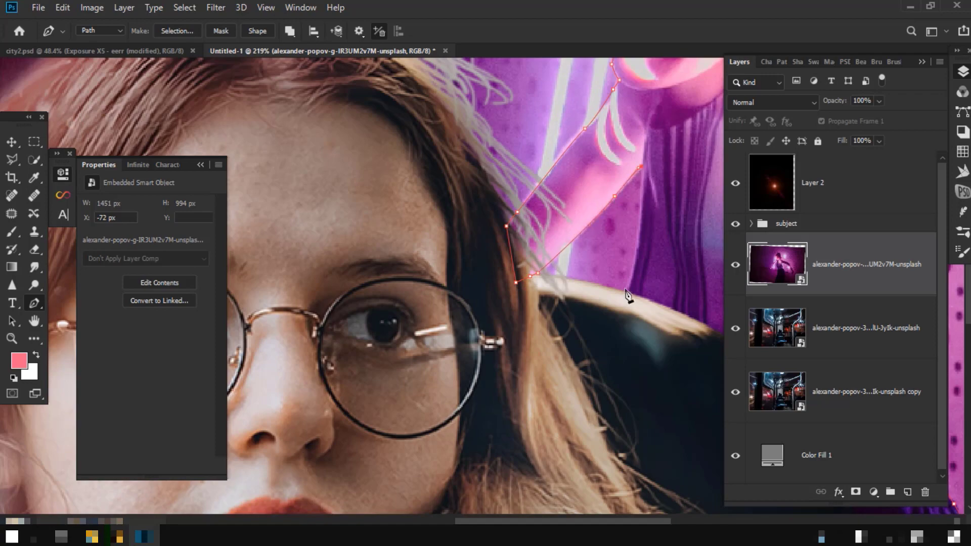
drag(629, 297, 451, 297)
- Convert the path to a selection, mask the dancer layer with it, and group it as Group 2
key(ctrl+0)
key(ctrl+Return)
click(855, 492)
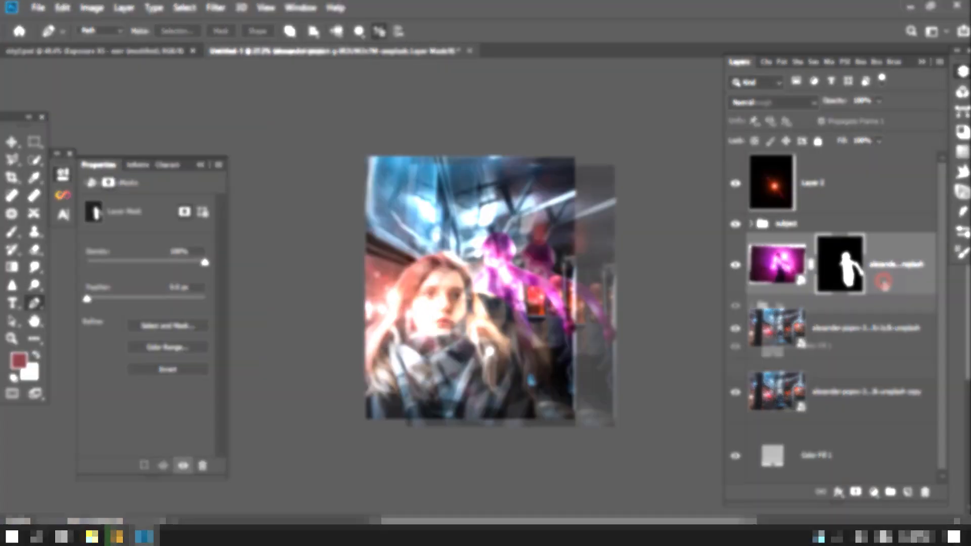
key(ctrl+g)
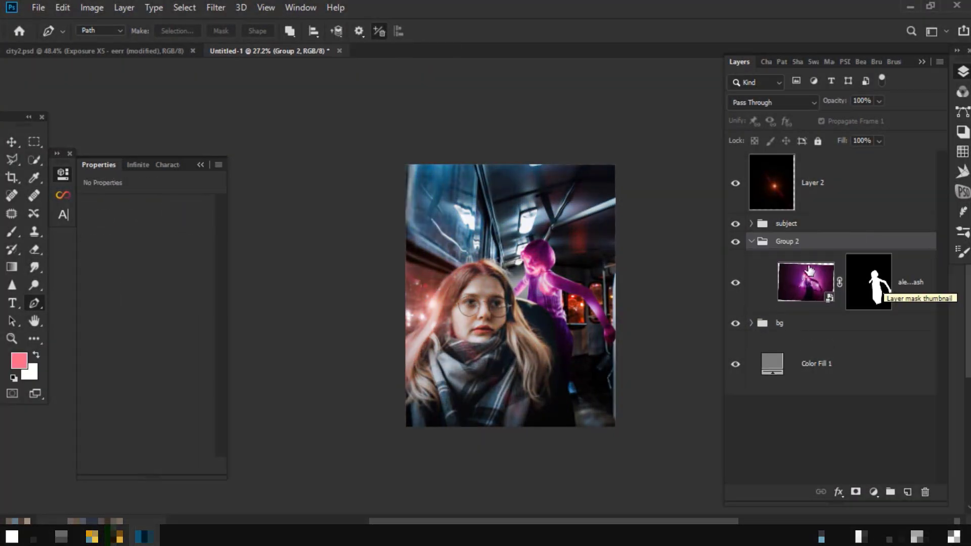
- Wrap Group 2 in a group named horor and put flare Layer 2 in a group named light
key(ctrl+g)
text(horor)
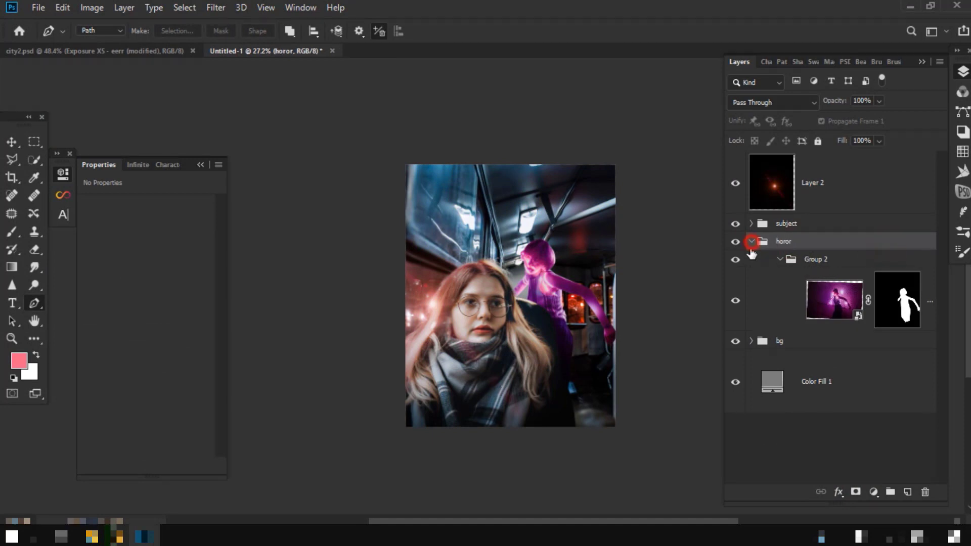
click(751, 241)
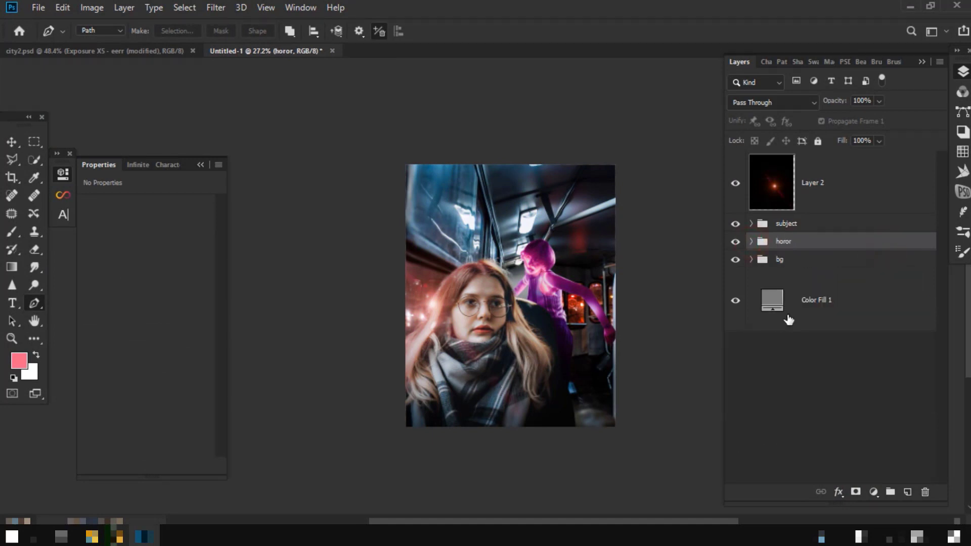
click(848, 199)
key(ctrl+g)
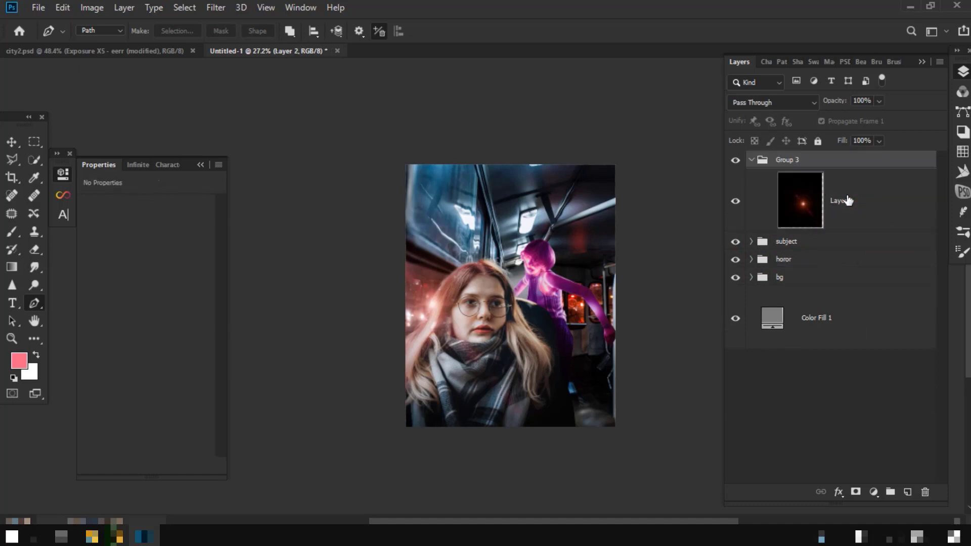
double_click(792, 160)
text(light)
key(Return)
- Toggle the flare glow's visibility to compare, then select the horor group
click(736, 202)
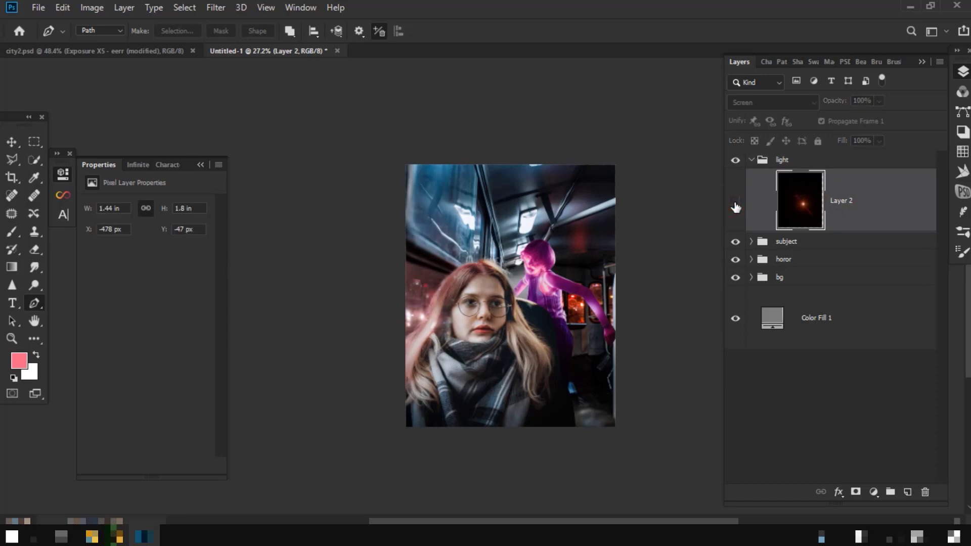
click(735, 203)
click(736, 203)
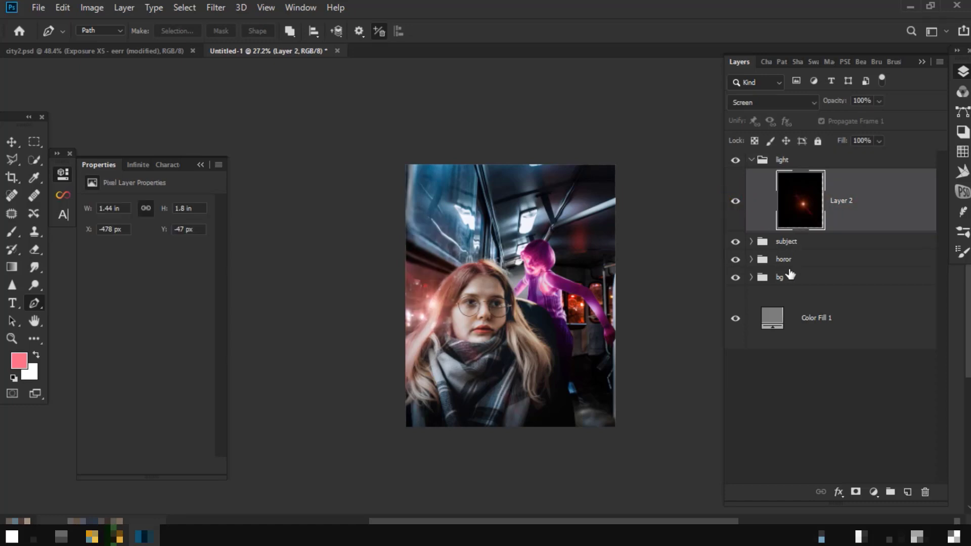
click(790, 247)
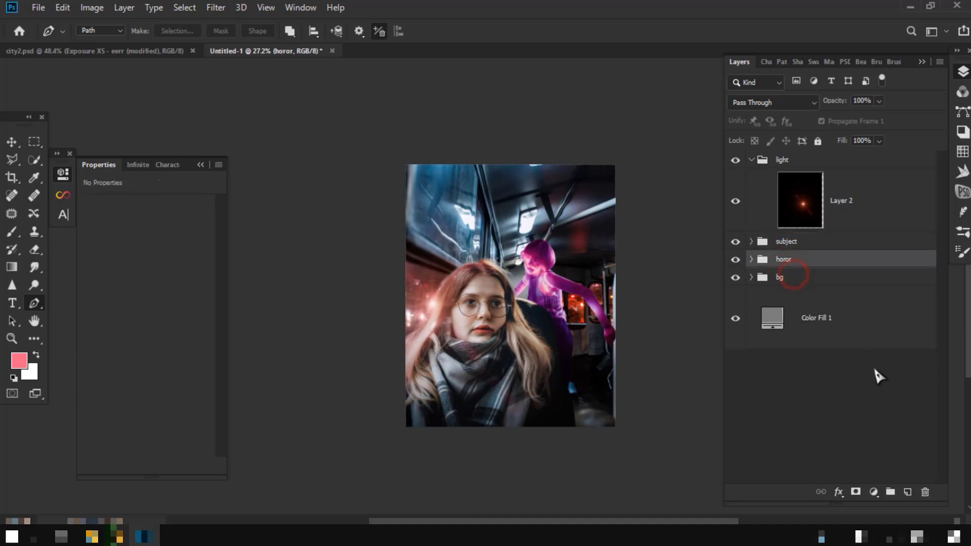
- Add a new Layer 3 filled with black
click(907, 492)
click(62, 7)
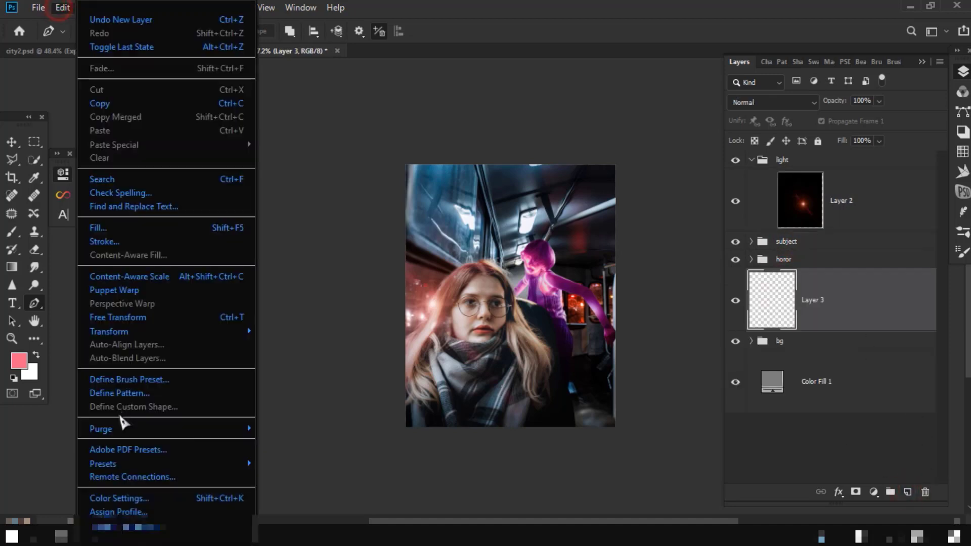
click(101, 228)
click(576, 130)
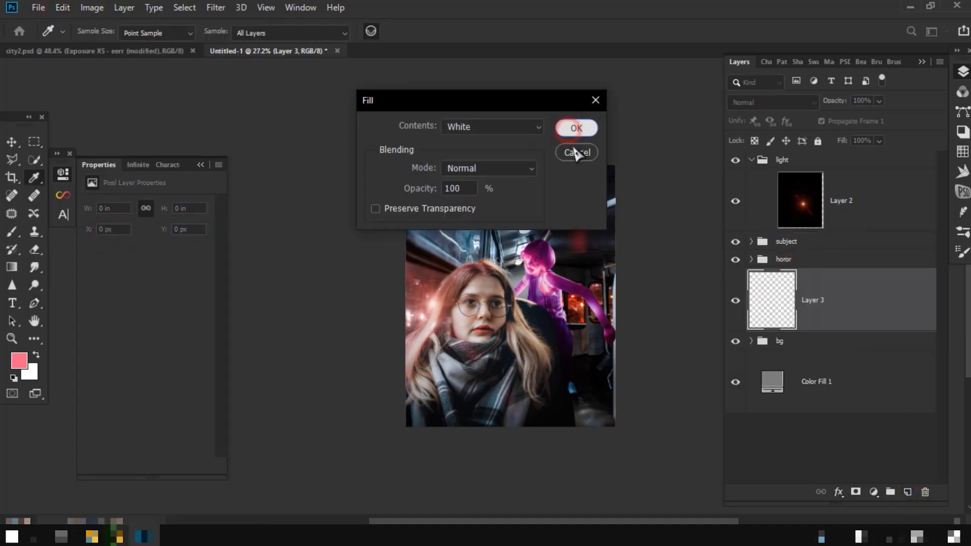
key(p)
key(ctrl+i)
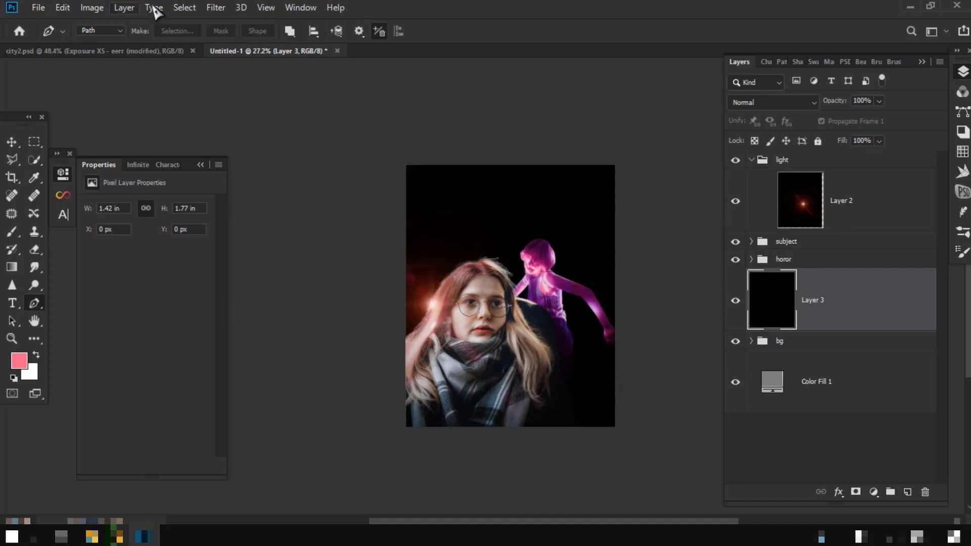
- In Knoll Light Factory, choose the bright bluelight preset without GlowBall and reposition the flare centre
click(216, 7)
mouse_move(64, 471)
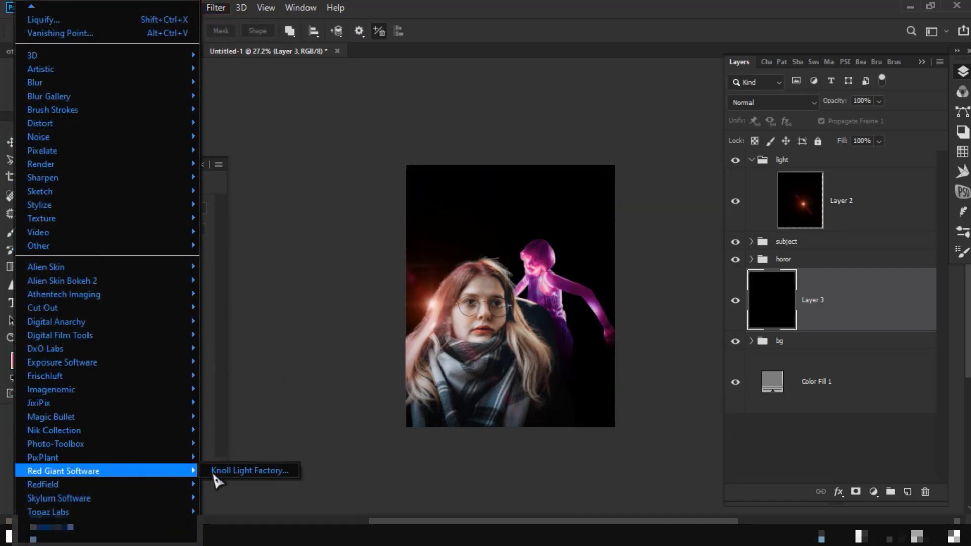
click(213, 473)
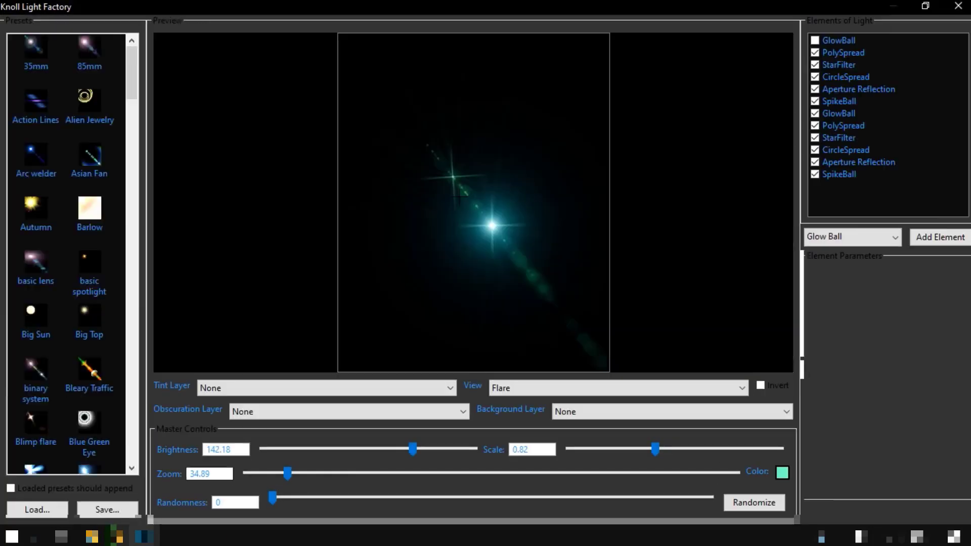
mouse_move(487, 216)
mouse_down()
mouse_move(392, 213)
mouse_move(472, 196)
mouse_up()
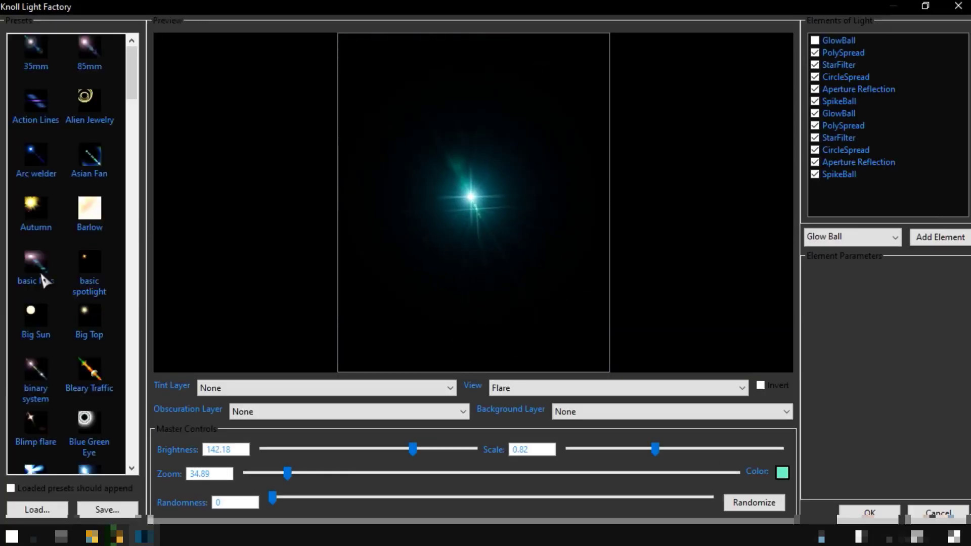
scroll(35, 243, down, 3)
click(37, 119)
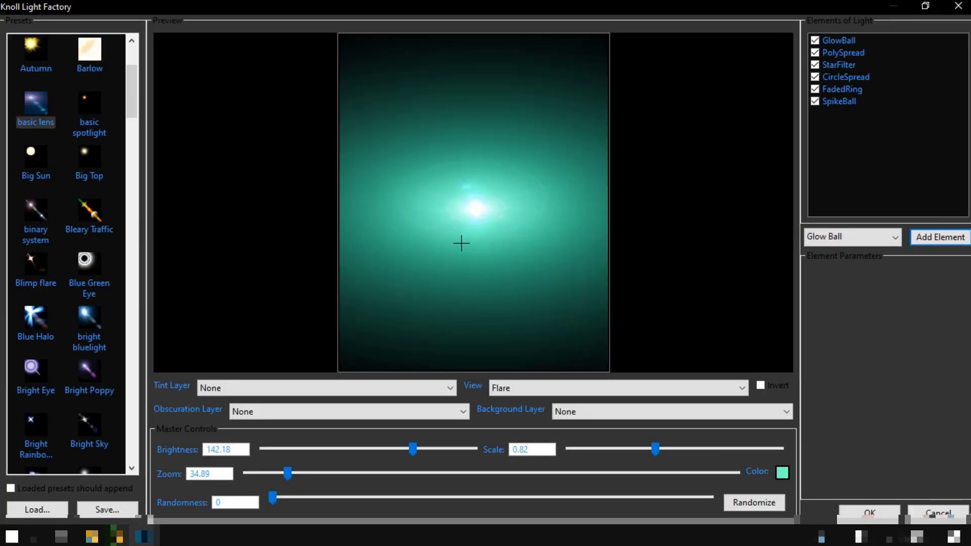
click(50, 259)
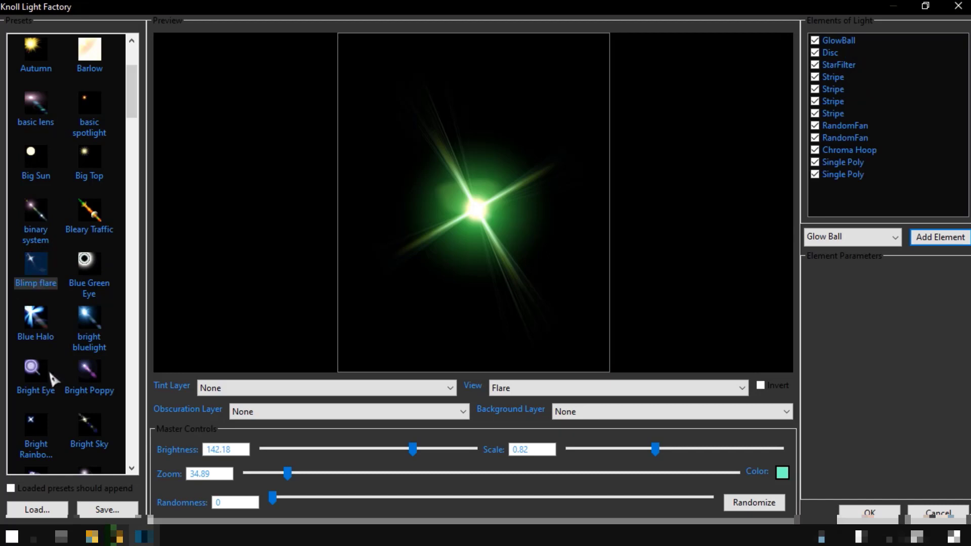
scroll(53, 378, down, 1)
click(89, 245)
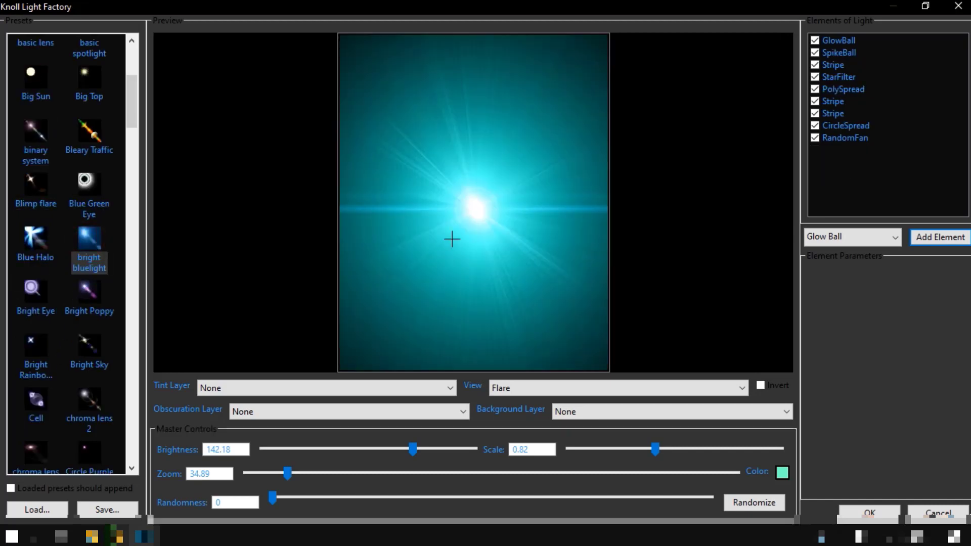
click(815, 40)
mouse_move(486, 211)
mouse_down()
mouse_move(502, 265)
mouse_move(433, 199)
mouse_move(526, 97)
mouse_move(466, 162)
mouse_move(498, 163)
mouse_up()
- Apply the flare, convert Layer 3 to a smart object, and set it to Screen blend mode
click(870, 513)
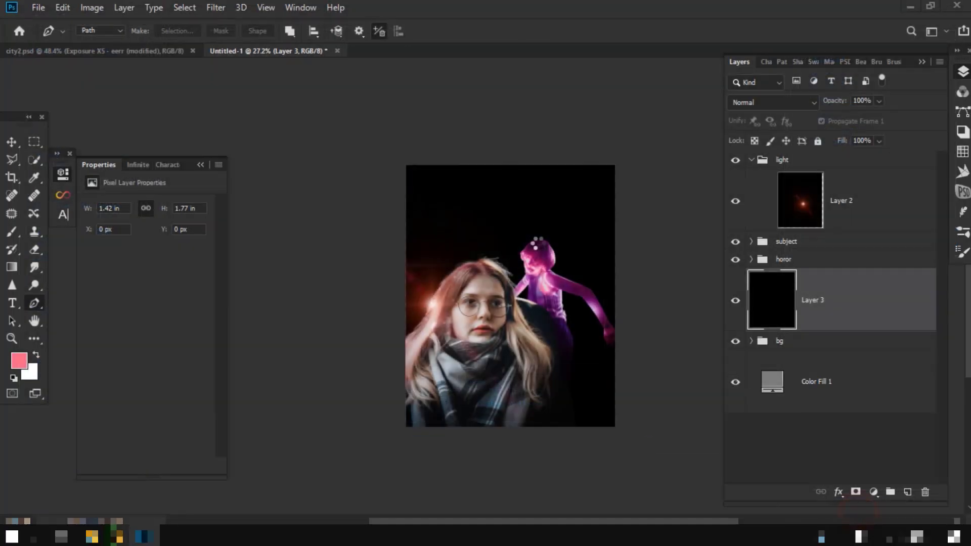
right_click(856, 342)
click(707, 197)
click(772, 103)
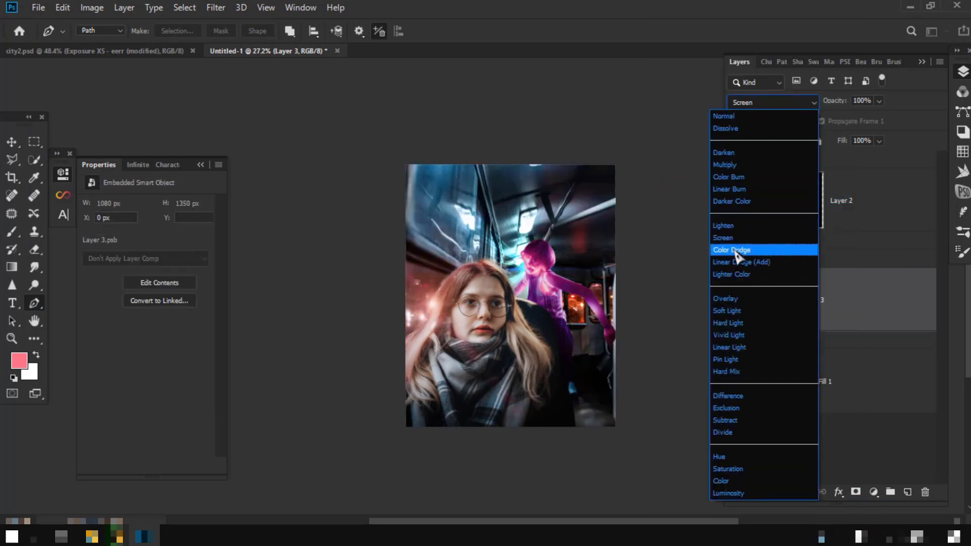
click(734, 239)
- Soften the flare layer with a 10 px Gaussian Blur
click(184, 7)
mouse_move(35, 82)
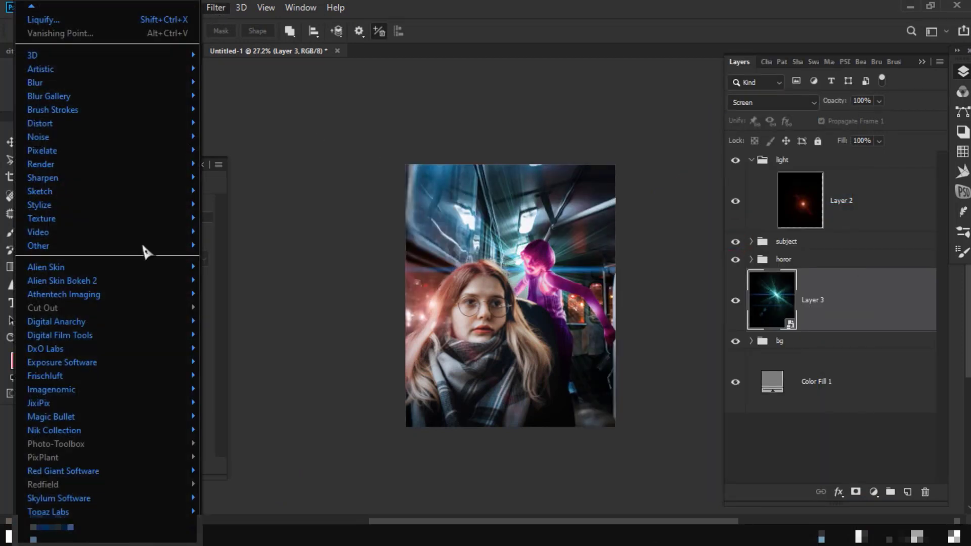
click(240, 136)
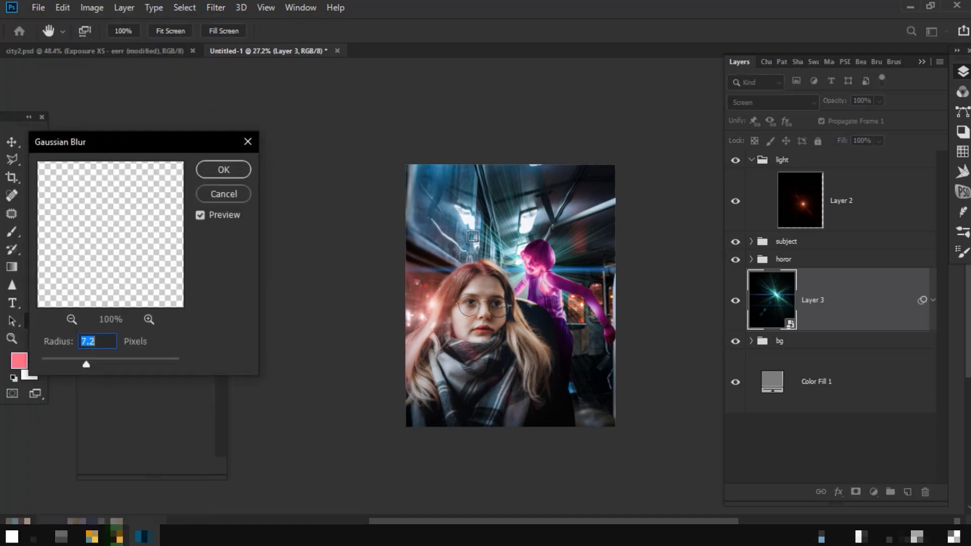
key(Return)
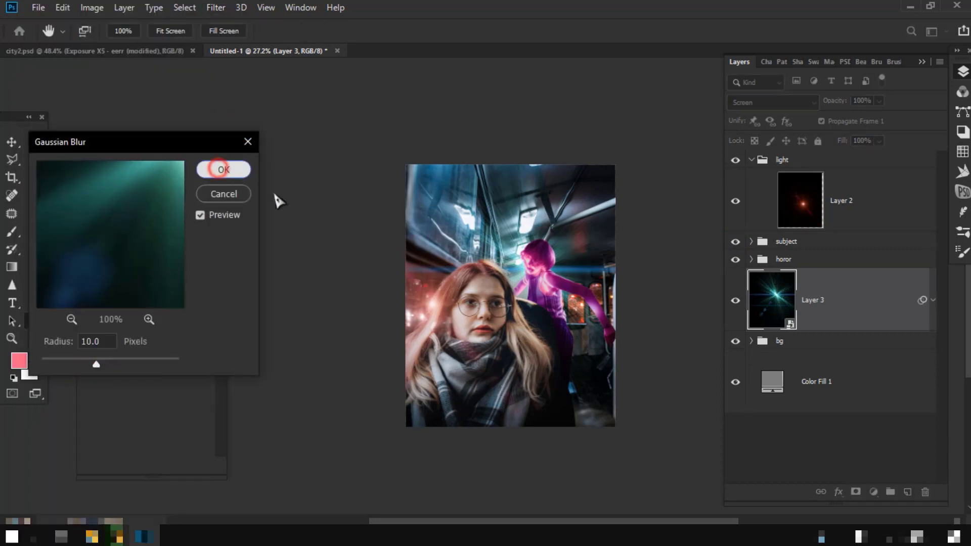
key(v)
- Scale the flare down to about three-quarter size and reposition it over the scene
drag(567, 348, 616, 386)
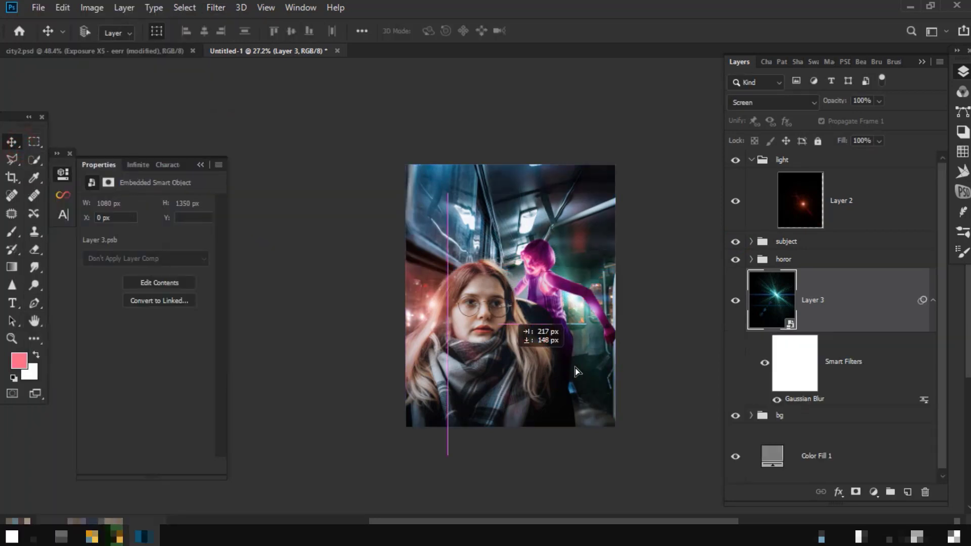
key(ctrl+t)
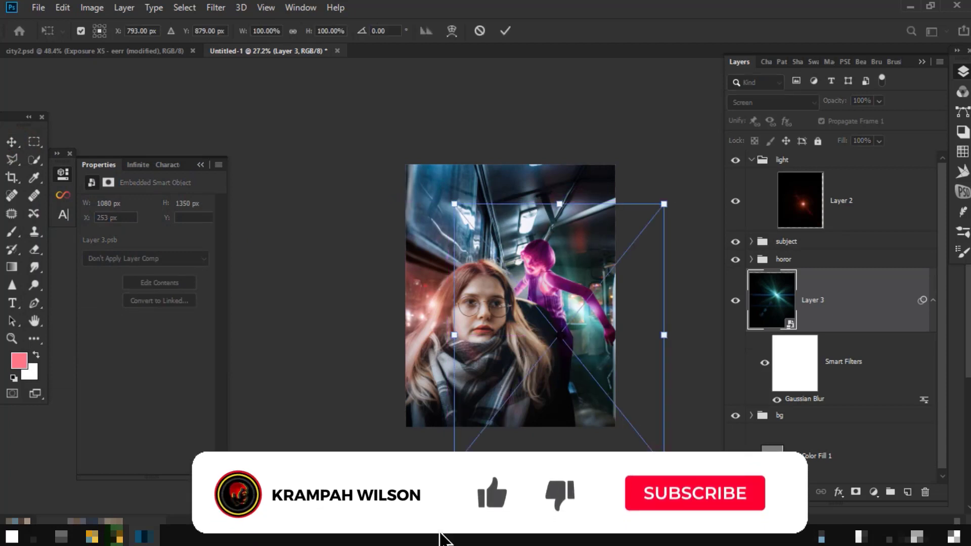
drag(454, 204, 493, 222)
drag(546, 363, 571, 377)
key(Return)
scroll(571, 377, up, 2)
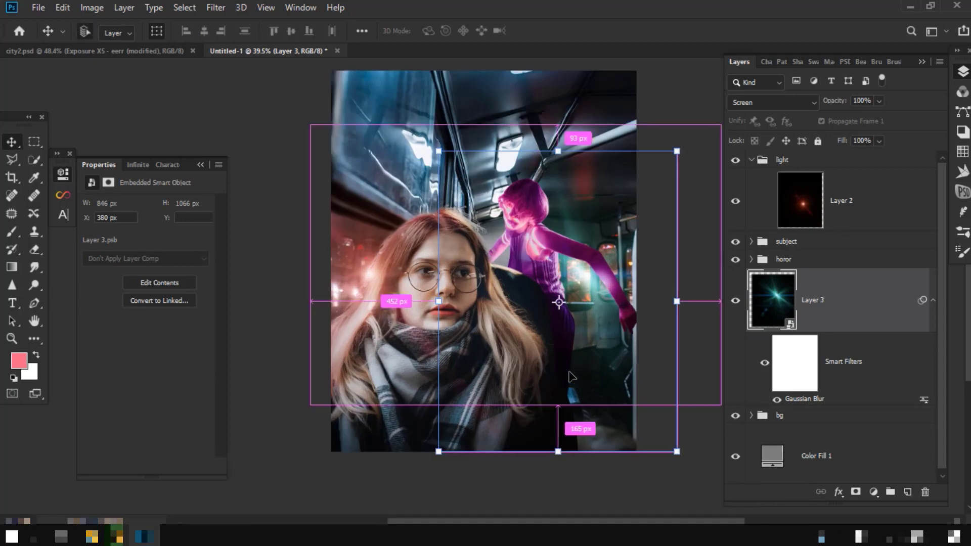
- Shift the flare's hue by +12 with Hue/Saturation
key(ctrl+u)
drag(452, 80, 132, 85)
drag(128, 177, 137, 183)
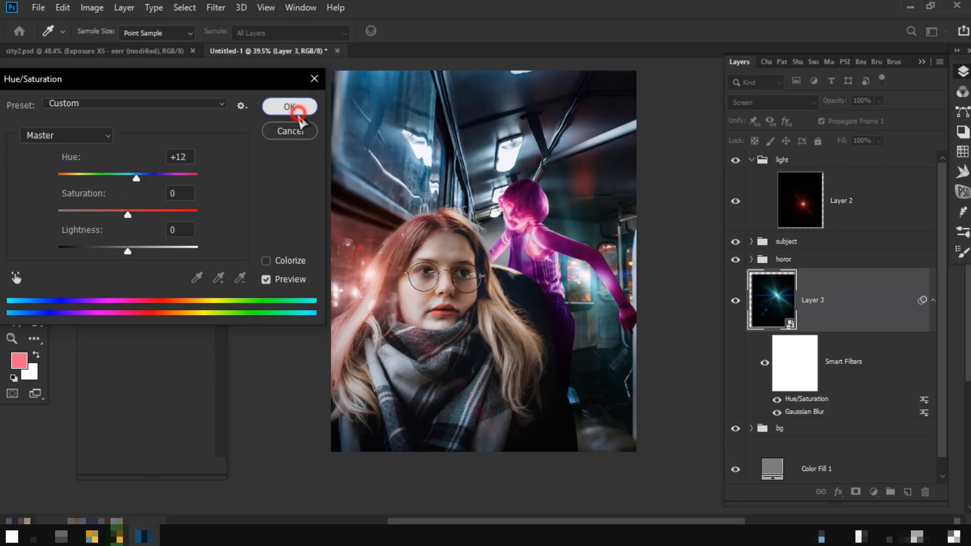
click(289, 106)
key(v)
scroll(853, 410, down, 1)
click(751, 411)
- Hide a duplicate of the bg photo and add a Hue/Saturation layer at -165 with an inverted mask
drag(794, 436, 776, 460)
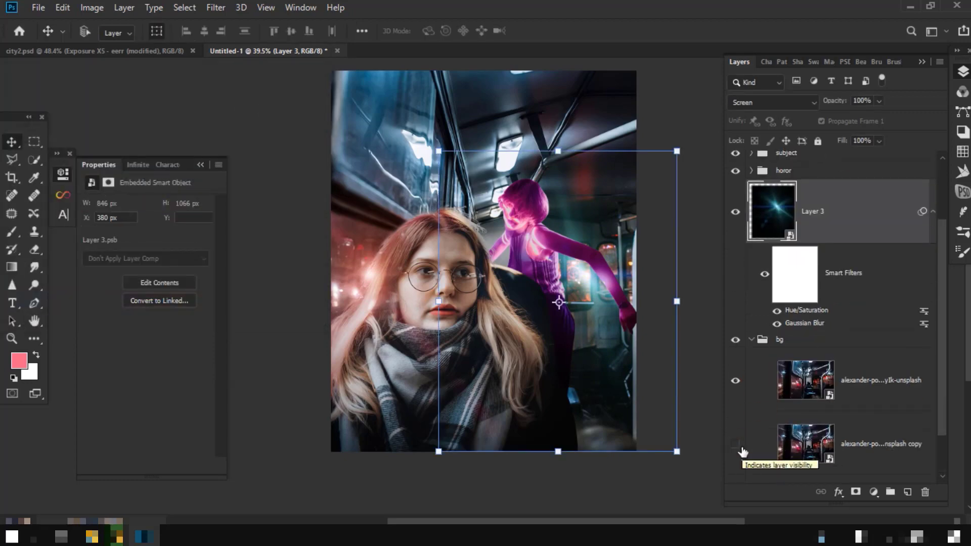
click(824, 387)
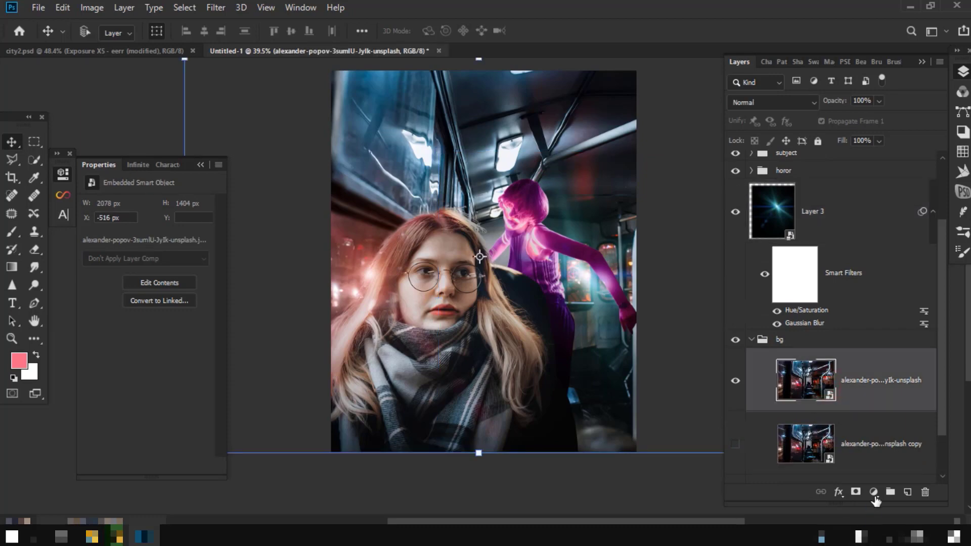
click(873, 492)
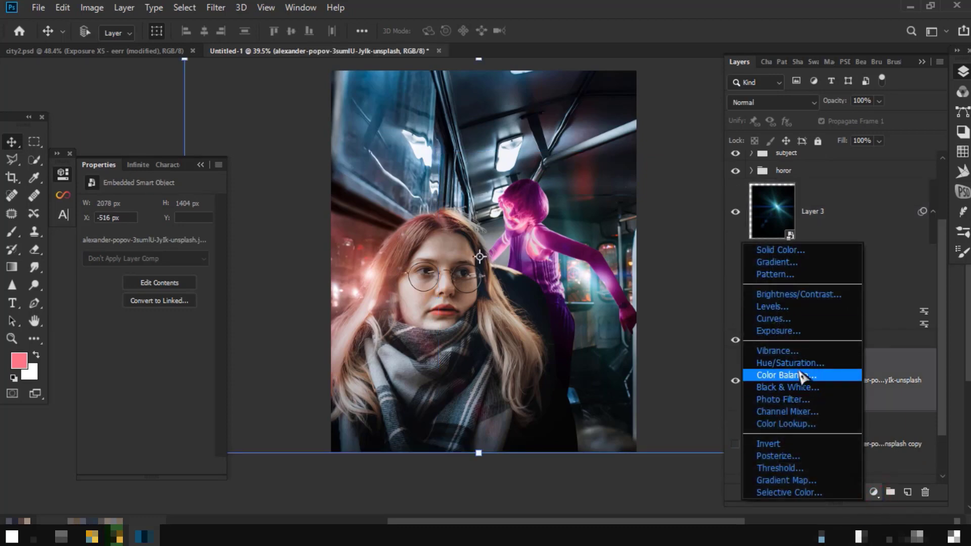
click(795, 363)
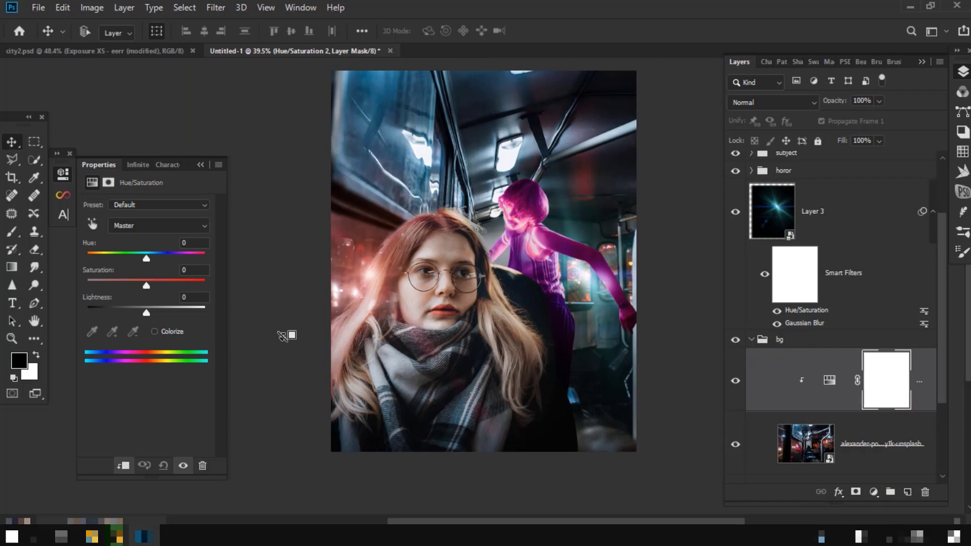
drag(146, 259, 92, 262)
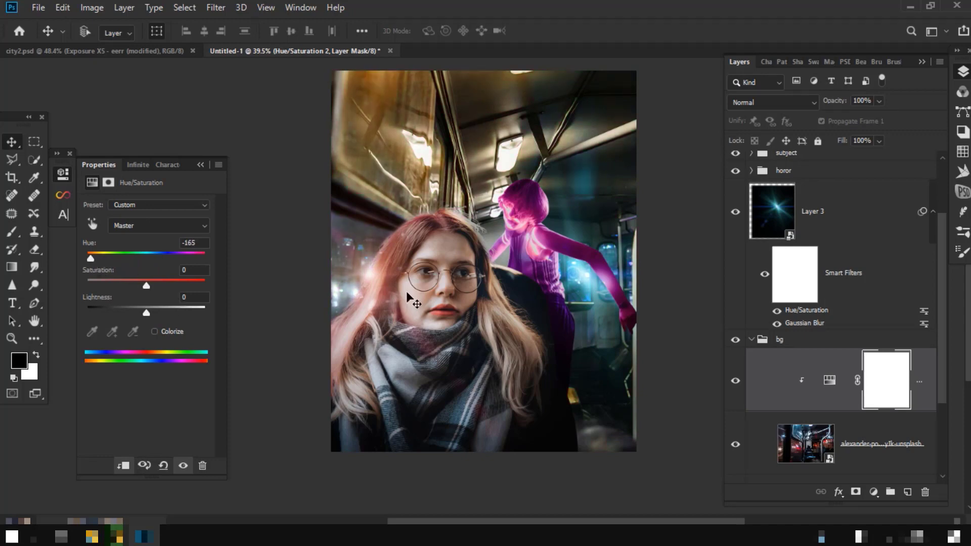
key(ctrl+i)
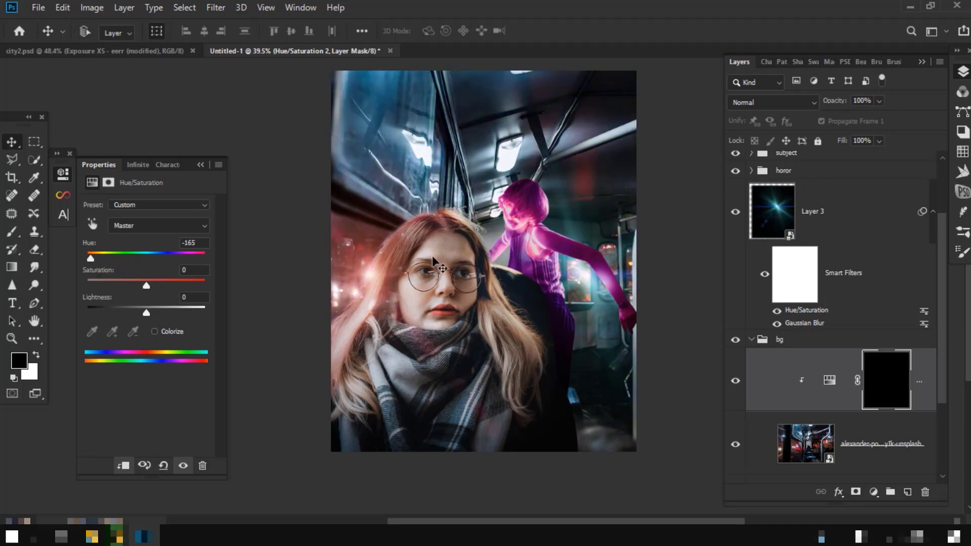
- Switch to a 90 px Brush with white as the foreground colour for painting the mask
key(b)
scroll(572, 430, up, 3)
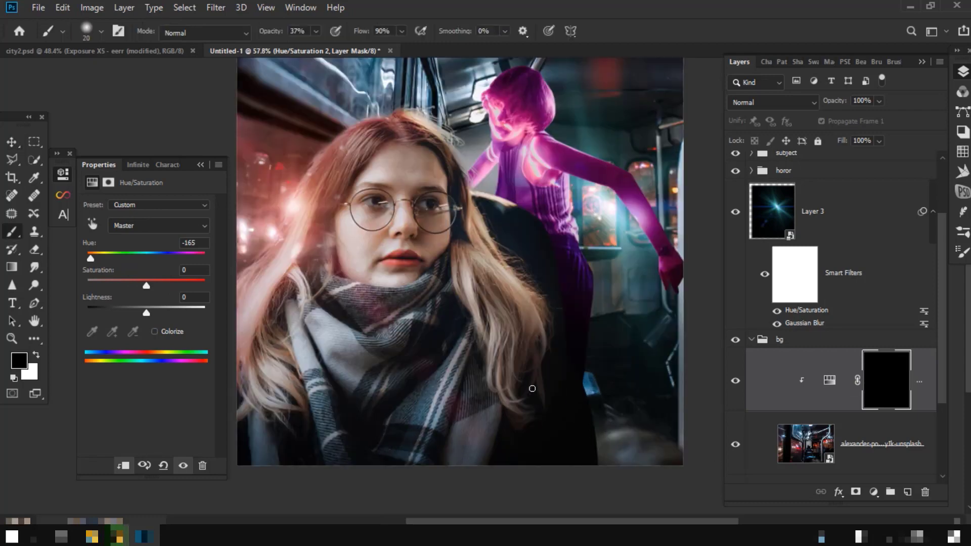
scroll(542, 378, up, 2)
right_click(558, 347)
drag(127, 162, 137, 163)
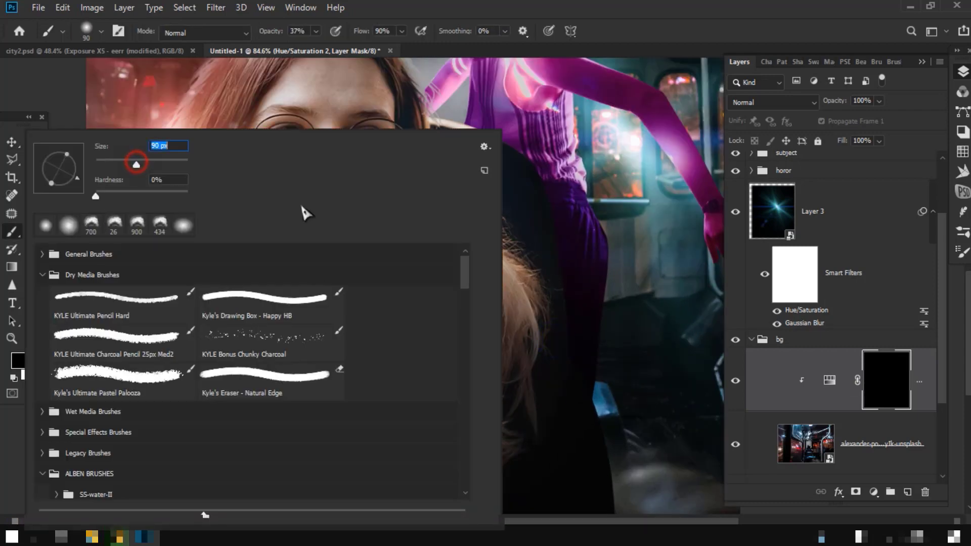
key(Return)
scroll(515, 249, down, 2)
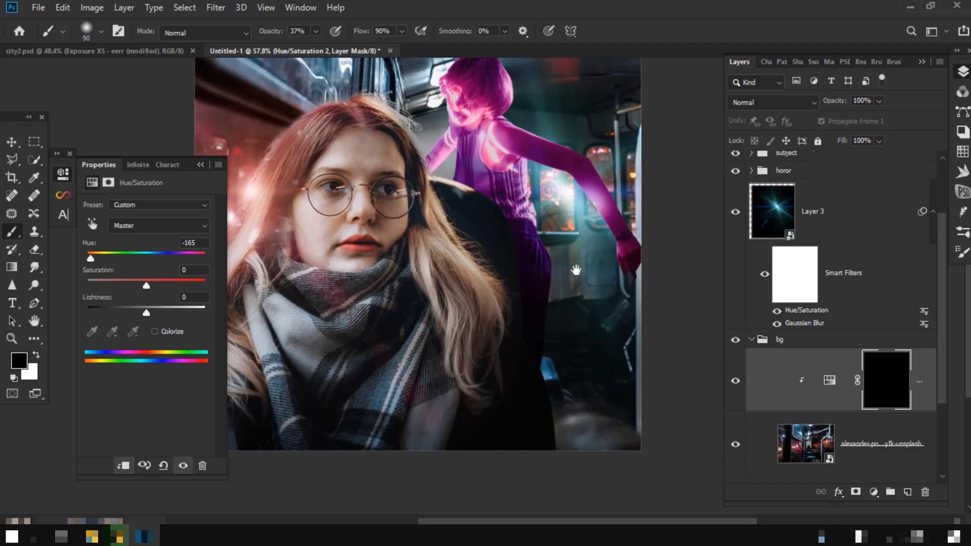
key(x)
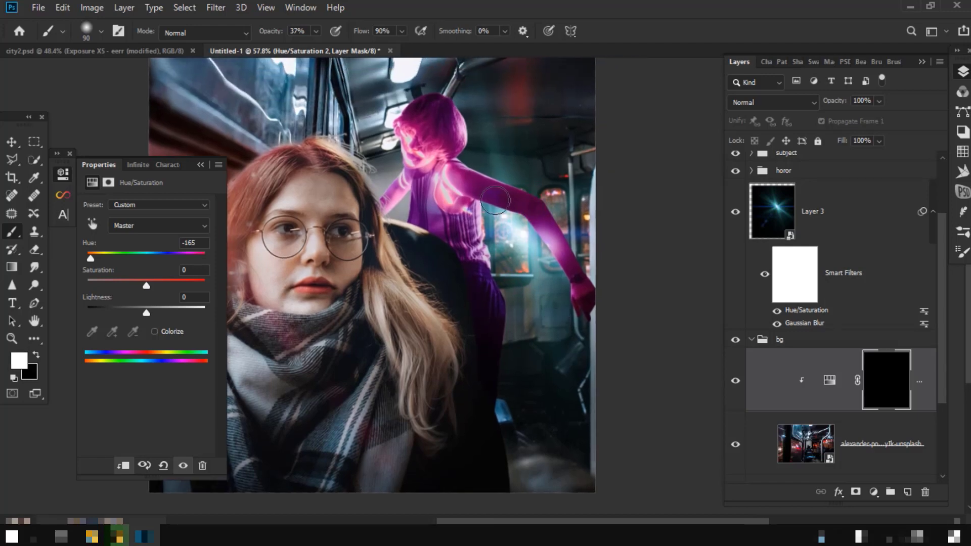
scroll(511, 102, up, 2)
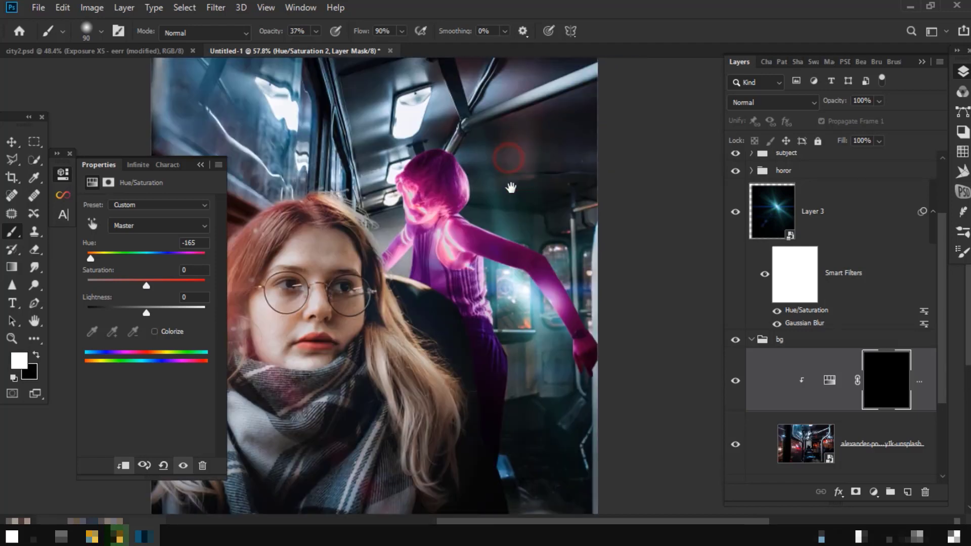
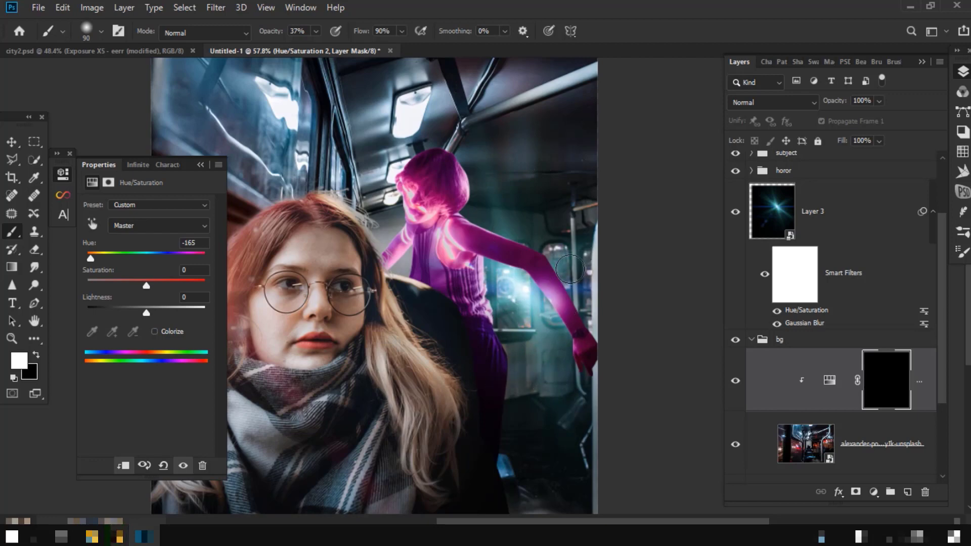
- Expand the horor group and target Group 2's layer mask
scroll(799, 354, down, 2)
scroll(795, 305, up, 4)
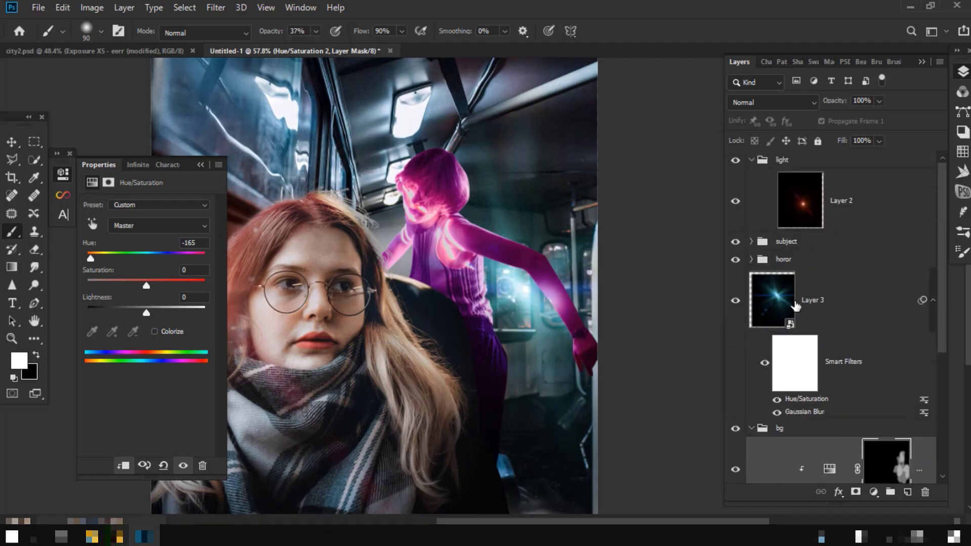
click(751, 259)
click(897, 317)
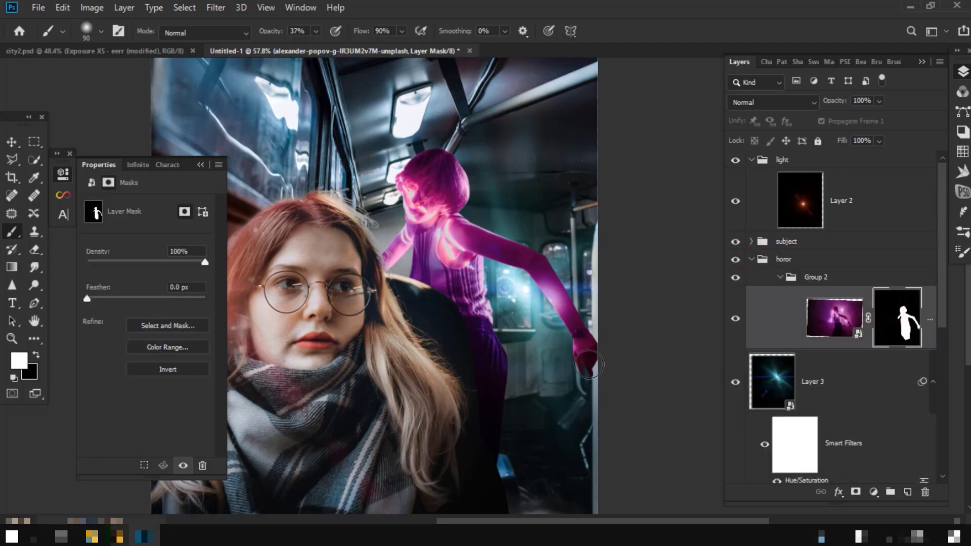
- Set up a Hard Round brush from General Brushes at 100% opacity
scroll(612, 389, up, 4)
right_click(401, 320)
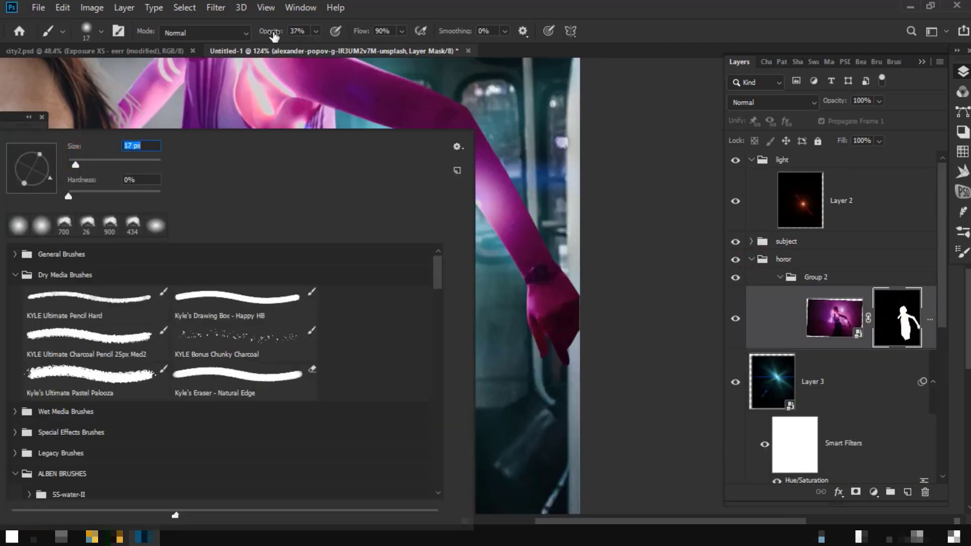
drag(273, 34, 313, 34)
scroll(576, 244, up, 2)
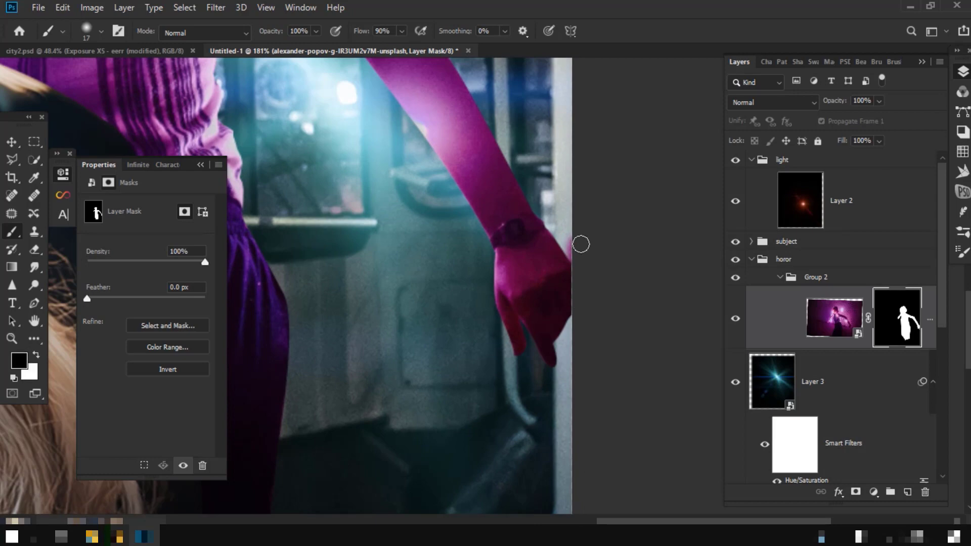
right_click(407, 266)
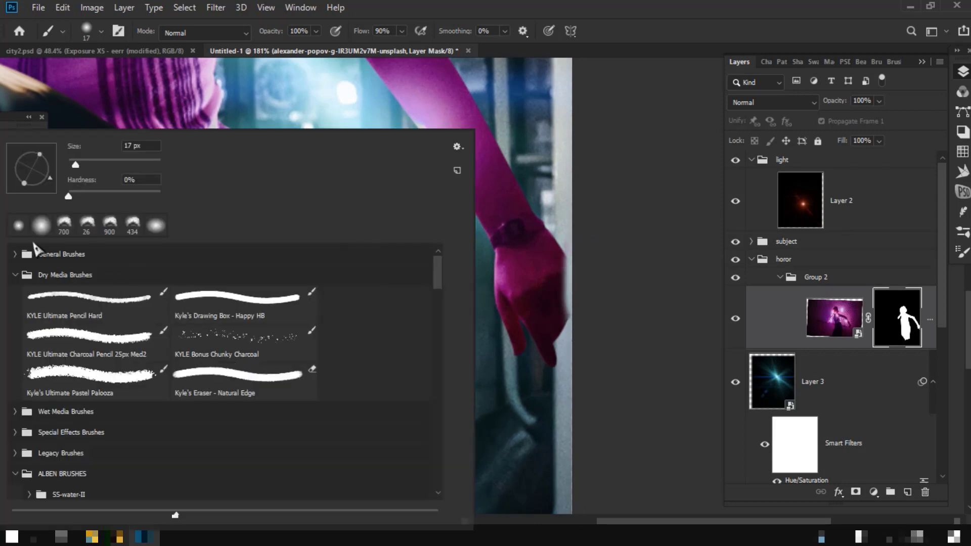
click(13, 254)
click(205, 278)
scroll(571, 250, up, 1)
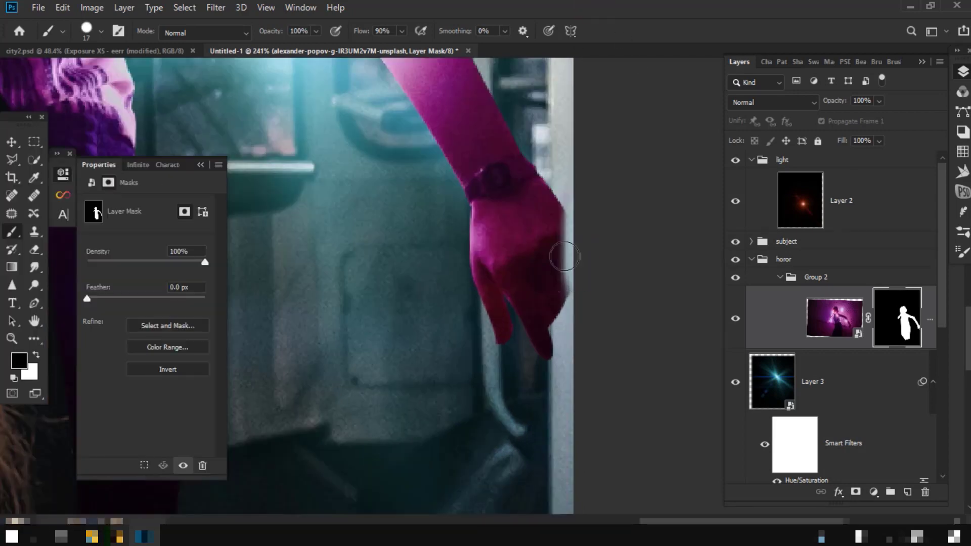
- Repaint the mask along the right edge of the ghost's hand
drag(571, 250, 575, 305)
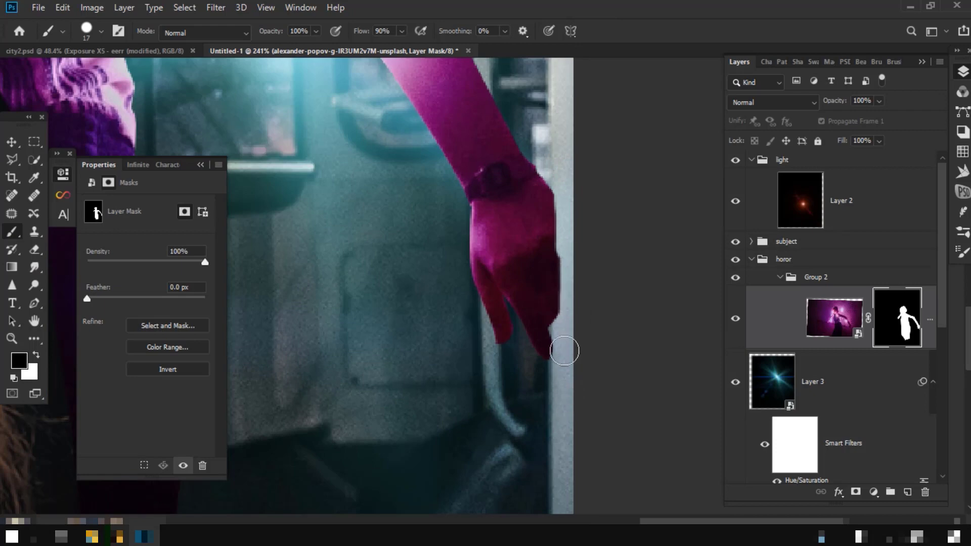
drag(565, 351, 567, 191)
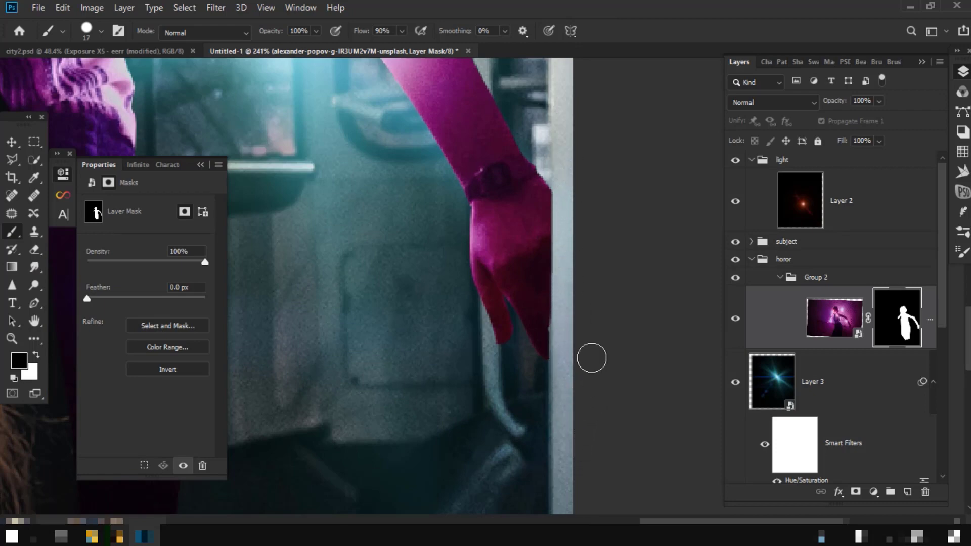
scroll(592, 358, down, 1)
scroll(591, 358, down, 5)
scroll(589, 353, down, 6)
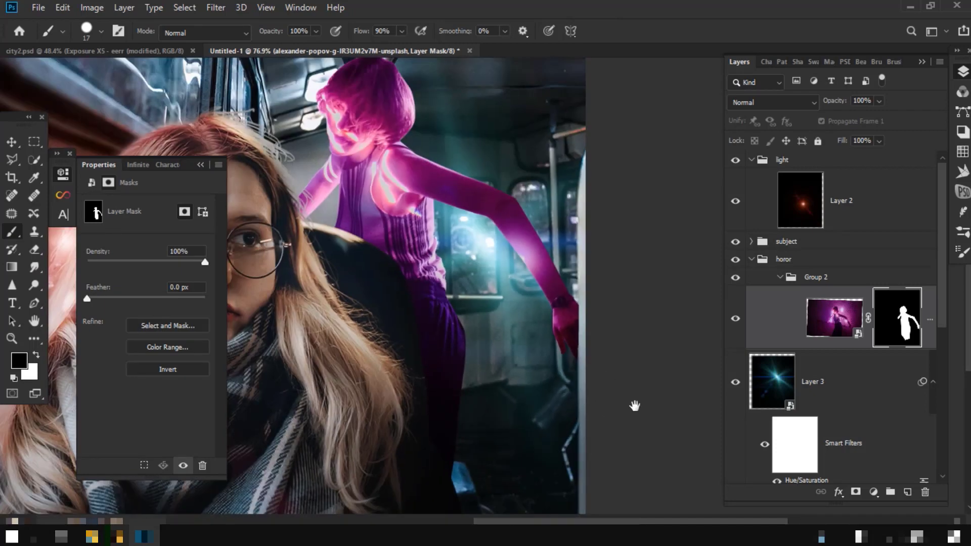
scroll(635, 405, down, 3)
scroll(590, 406, down, 1)
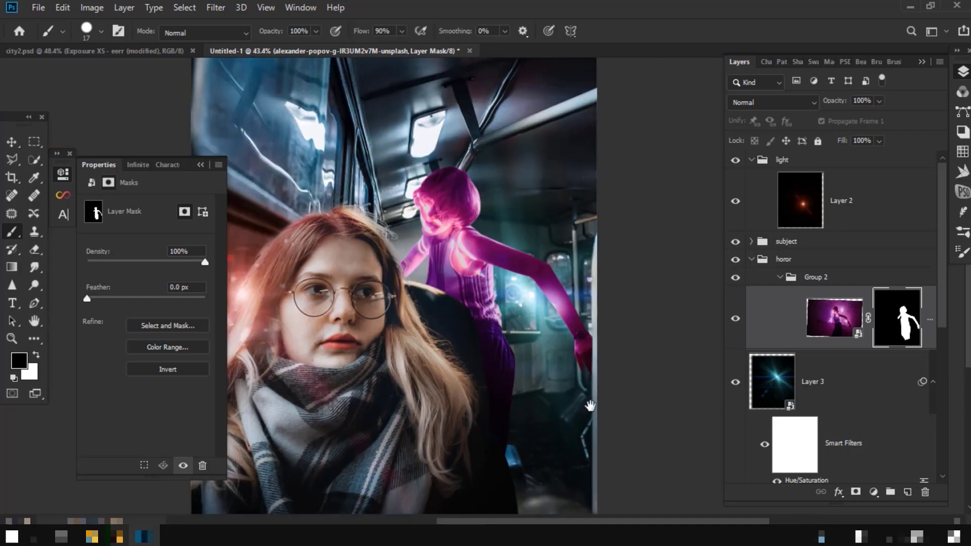
scroll(602, 430, down, 2)
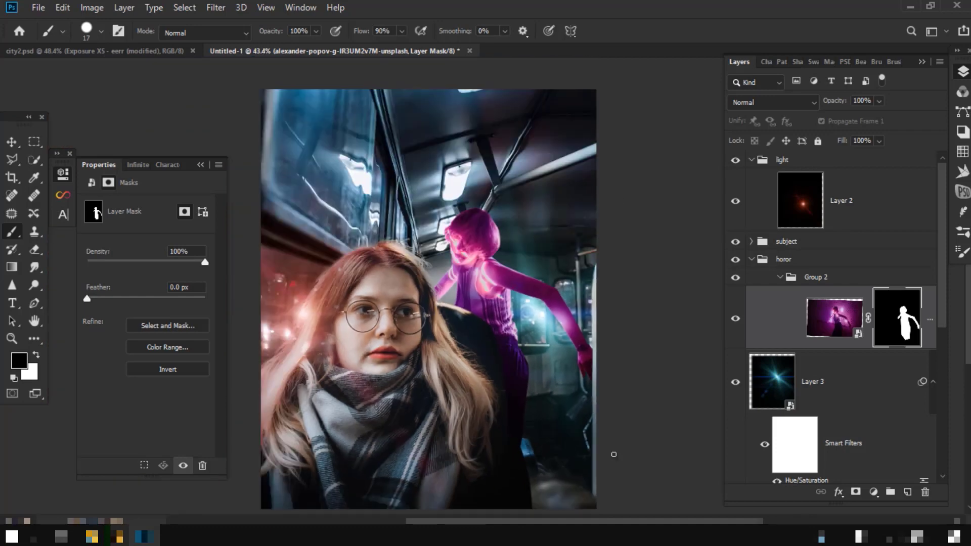
scroll(582, 435, down, 1)
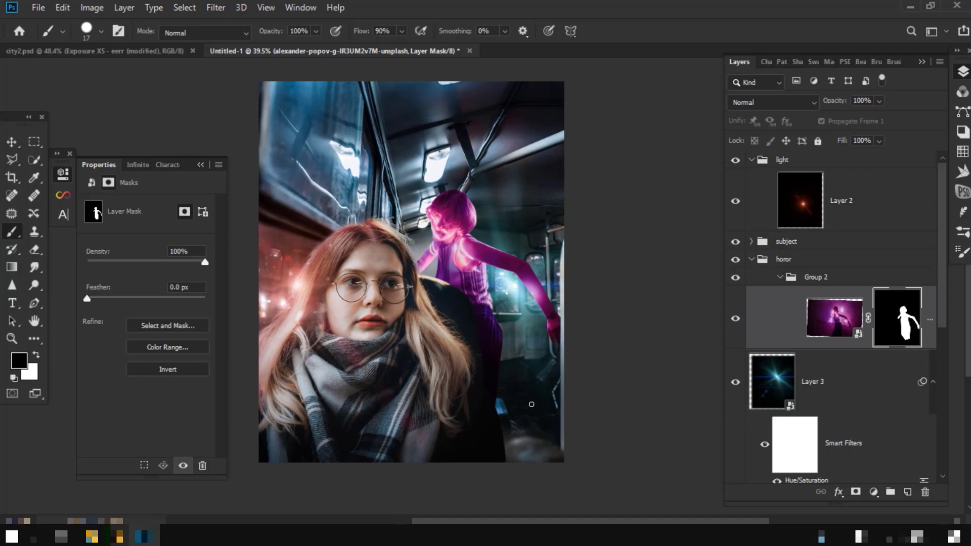
scroll(531, 404, up, 7)
scroll(556, 358, up, 6)
scroll(599, 238, up, 5)
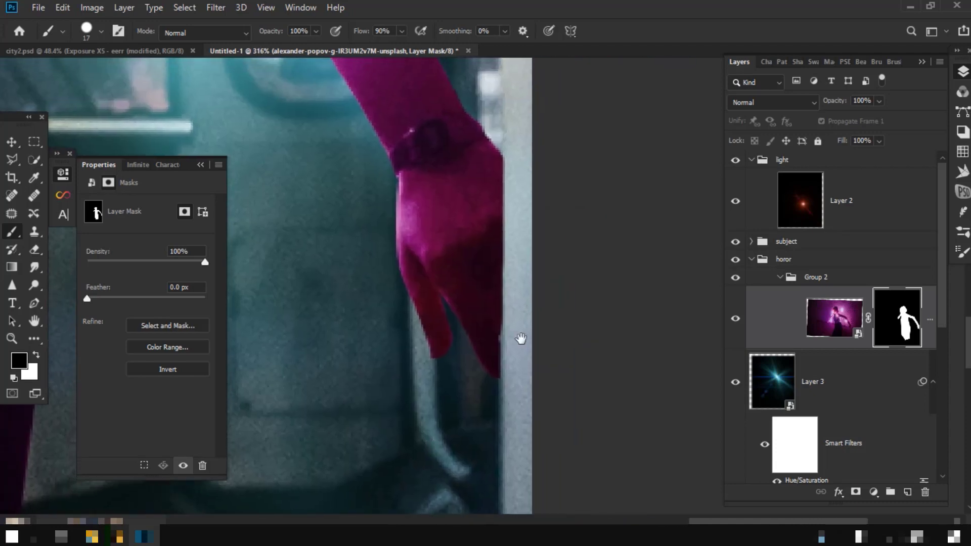
scroll(520, 341, up, 1)
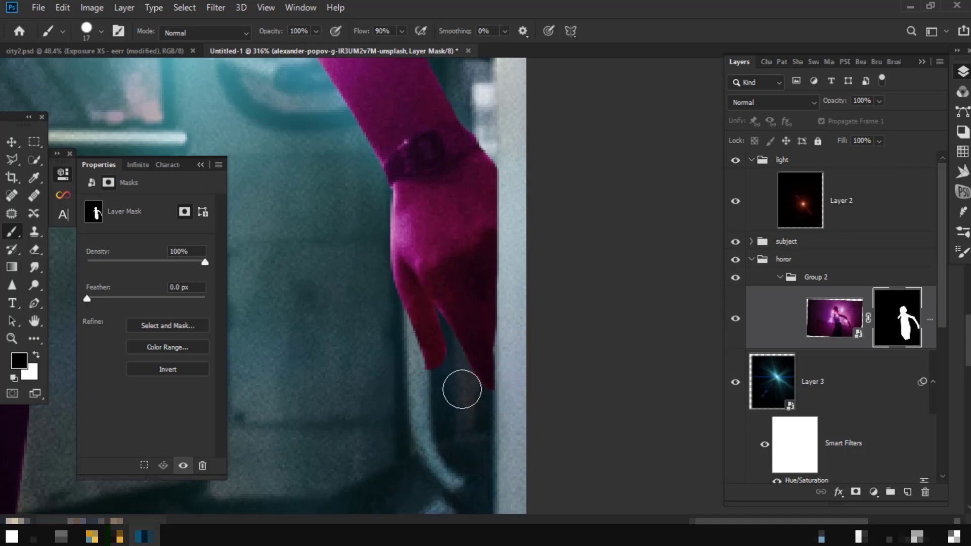
scroll(512, 379, down, 8)
scroll(512, 380, down, 6)
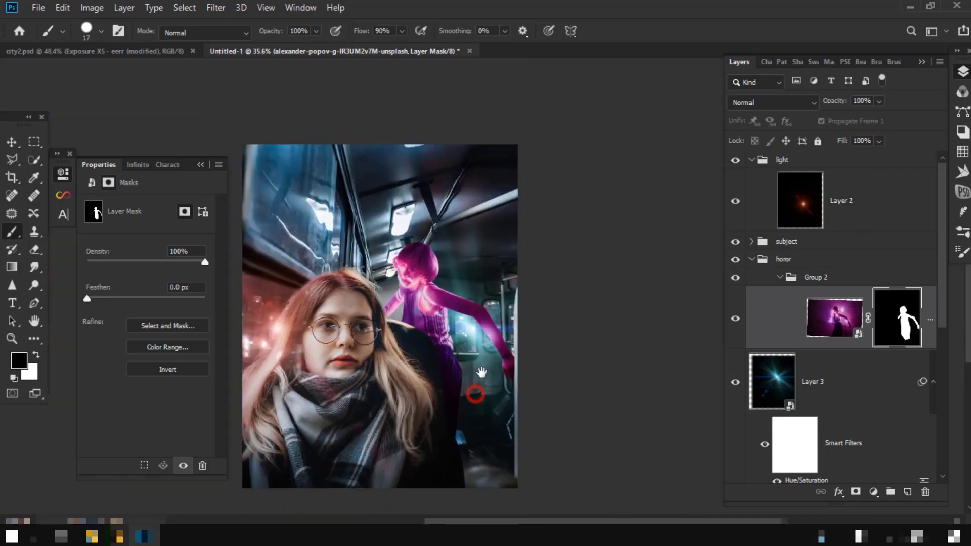
scroll(748, 226, down, 1)
- Collapse the horor group, select the bus background layer, and fit the composite on screen
scroll(747, 226, down, 1)
click(751, 223)
scroll(809, 354, down, 3)
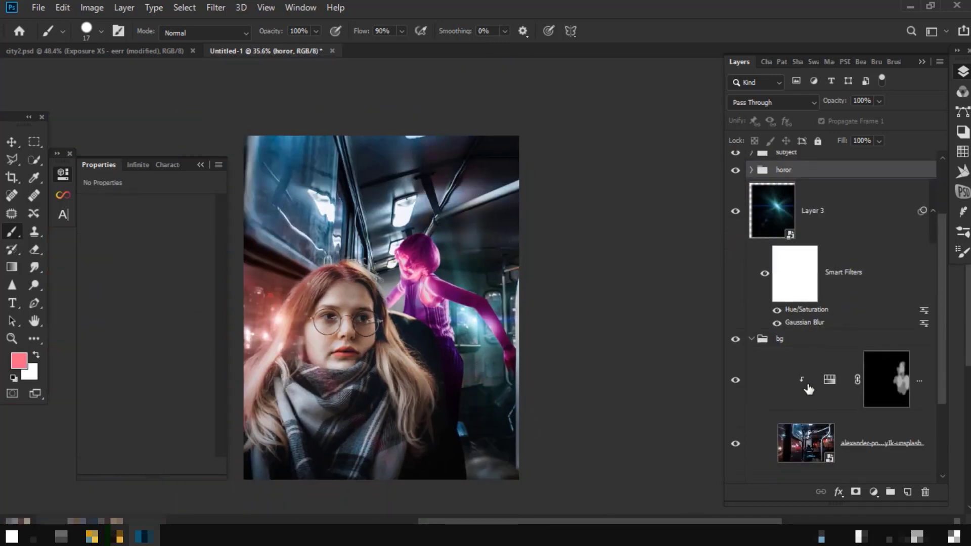
click(886, 379)
key(alt+bracketleft)
key(ctrl+minus)
key(ctrl+minus)
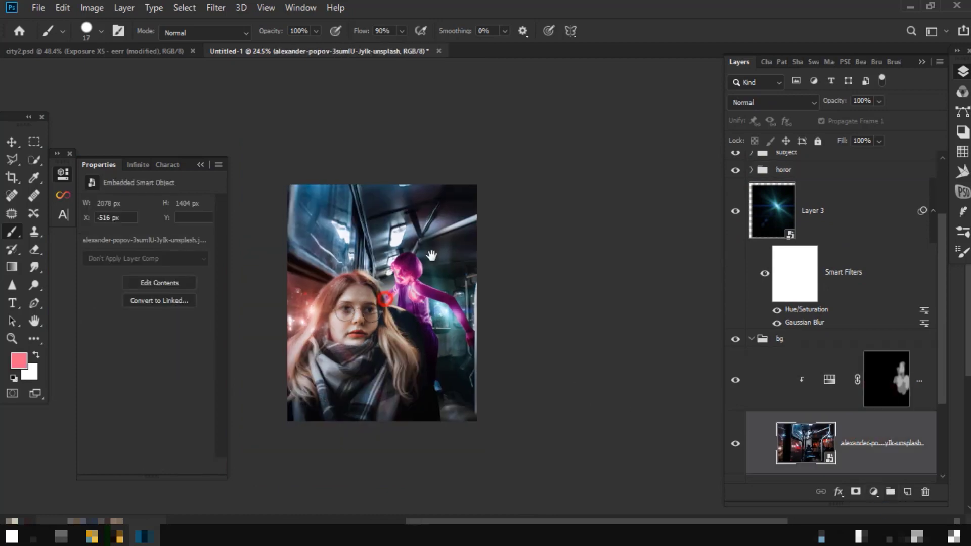
key(ctrl+0)
- Apply Topaz Adjust's Dynamic Pop II preset to the bus background
click(217, 9)
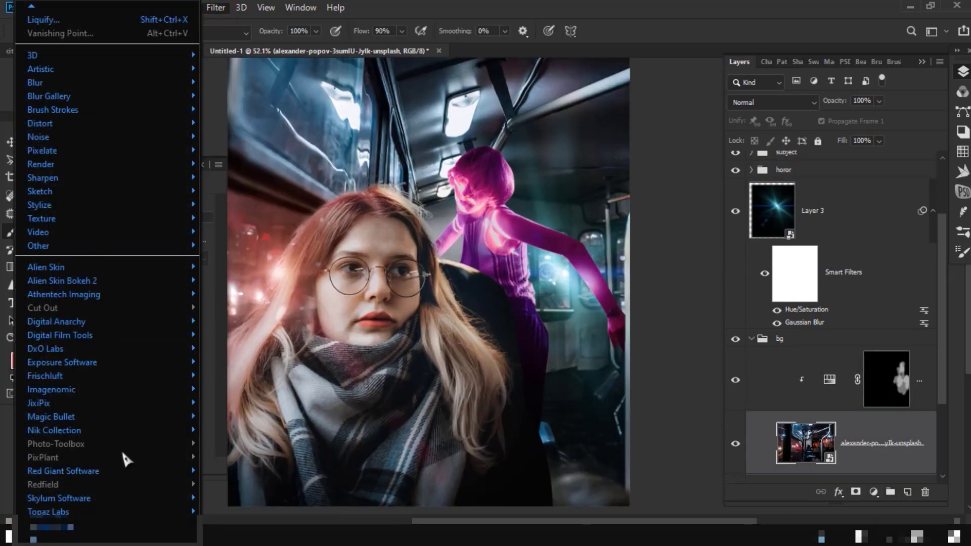
mouse_move(106, 512)
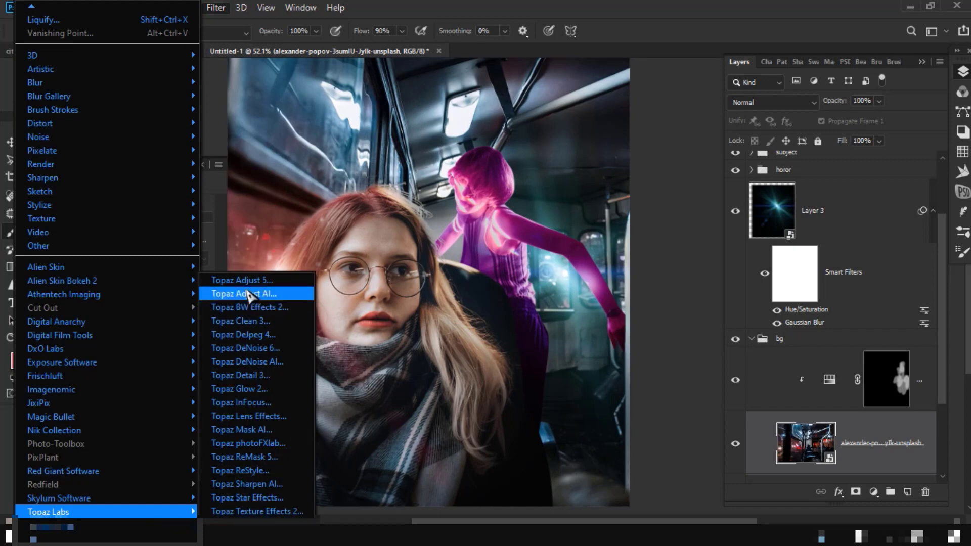
click(253, 292)
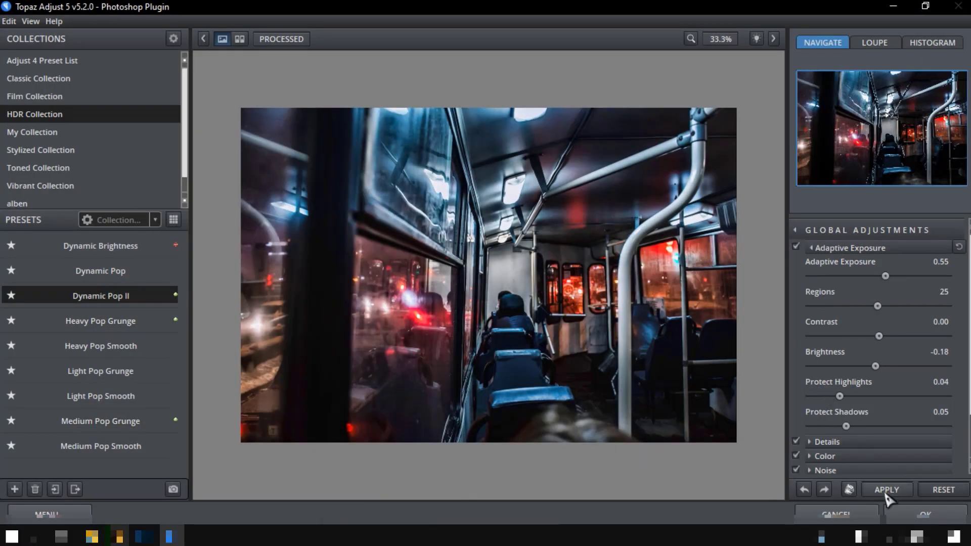
click(912, 521)
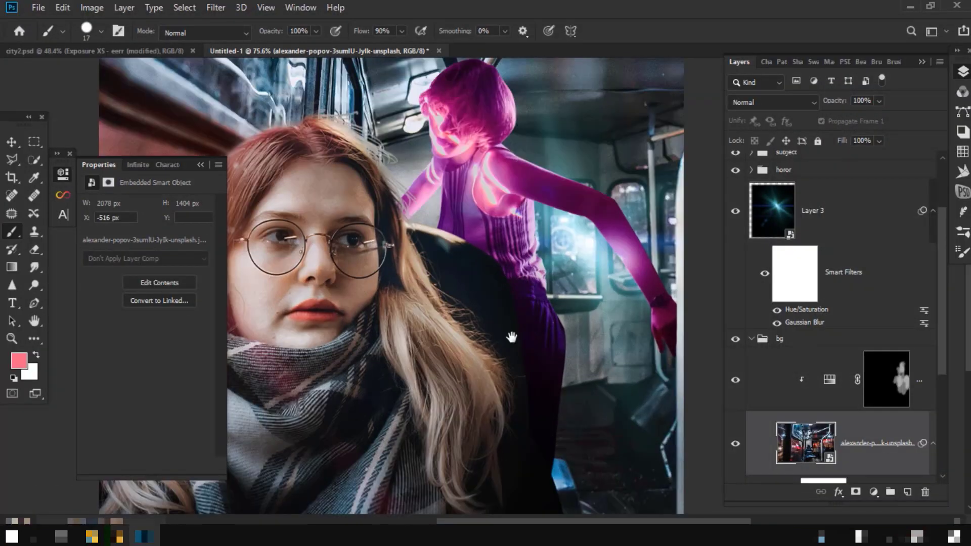
scroll(509, 340, down, 2)
scroll(506, 334, down, 2)
scroll(500, 344, up, 1)
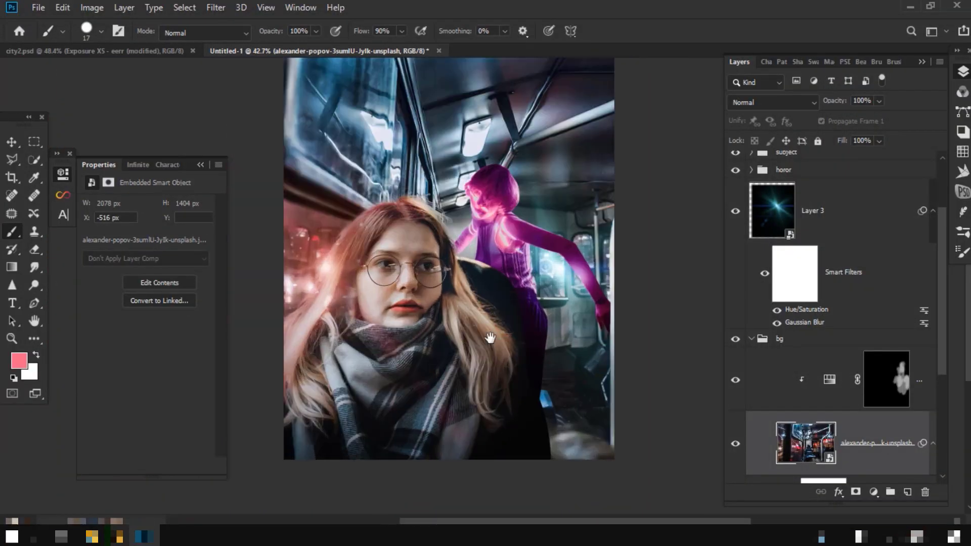
scroll(499, 358, down, 1)
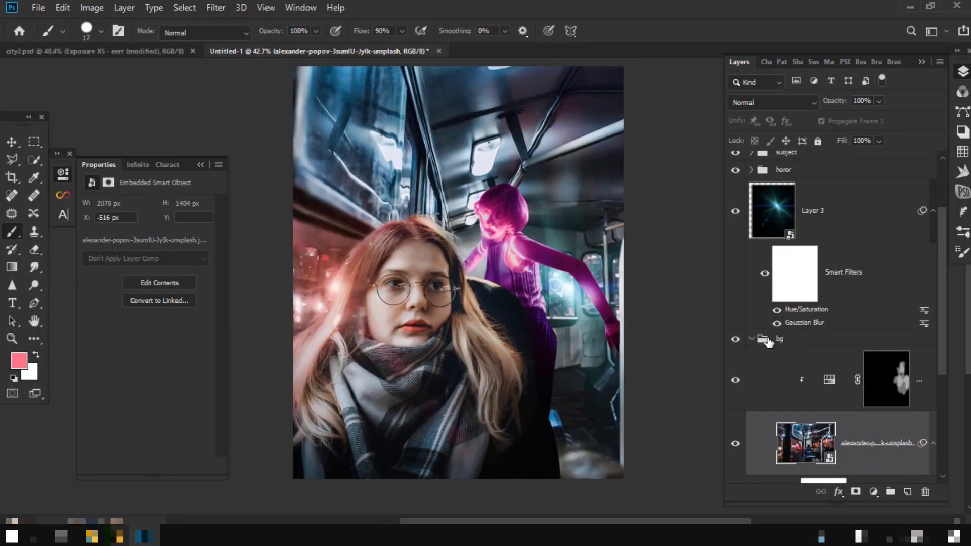
- Add a Hue/Saturation adjustment above Group 2, clipped to the ghost
scroll(767, 342, up, 3)
click(752, 260)
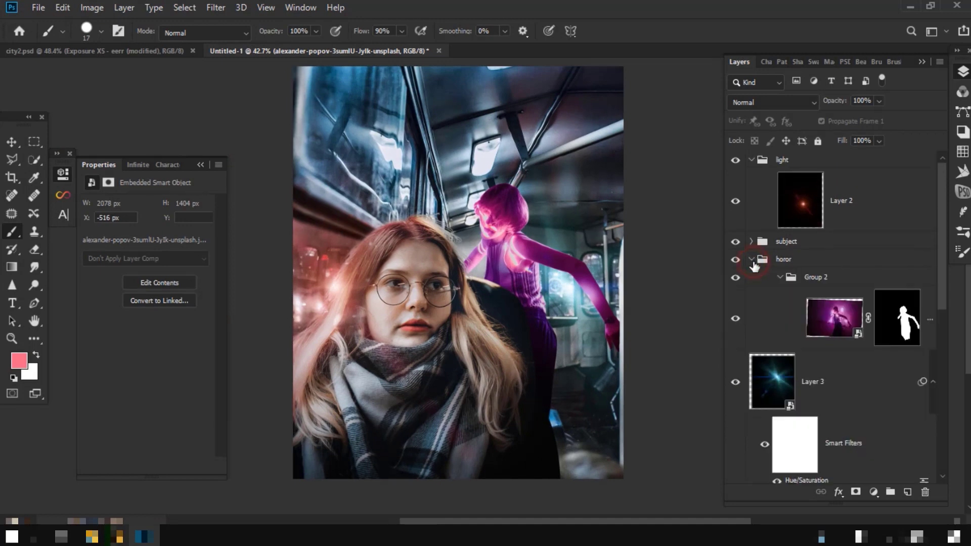
click(829, 311)
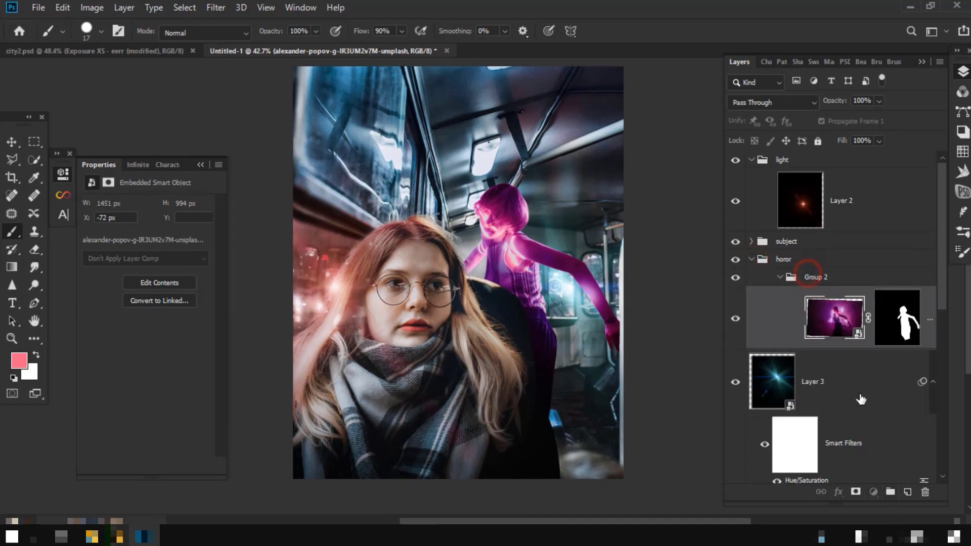
click(873, 492)
click(788, 362)
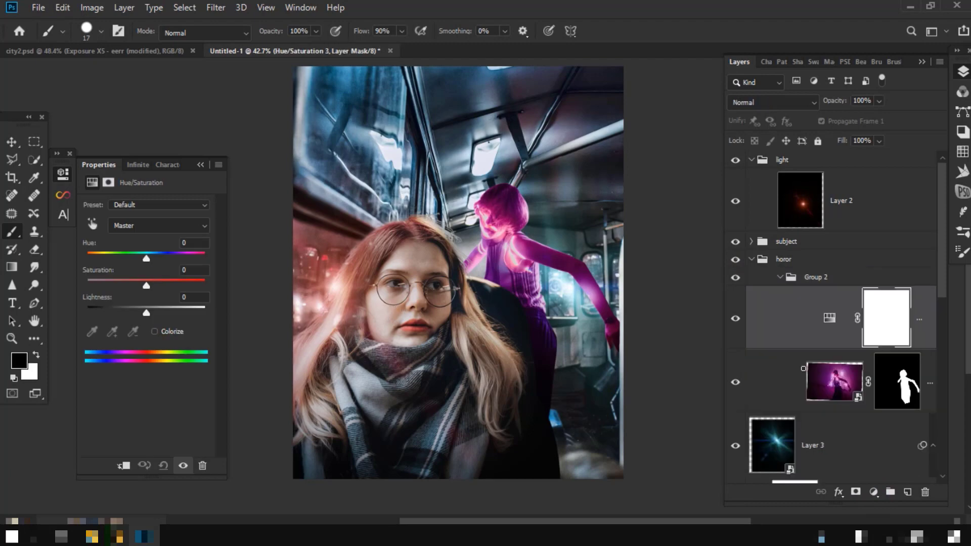
drag(803, 329, 798, 273)
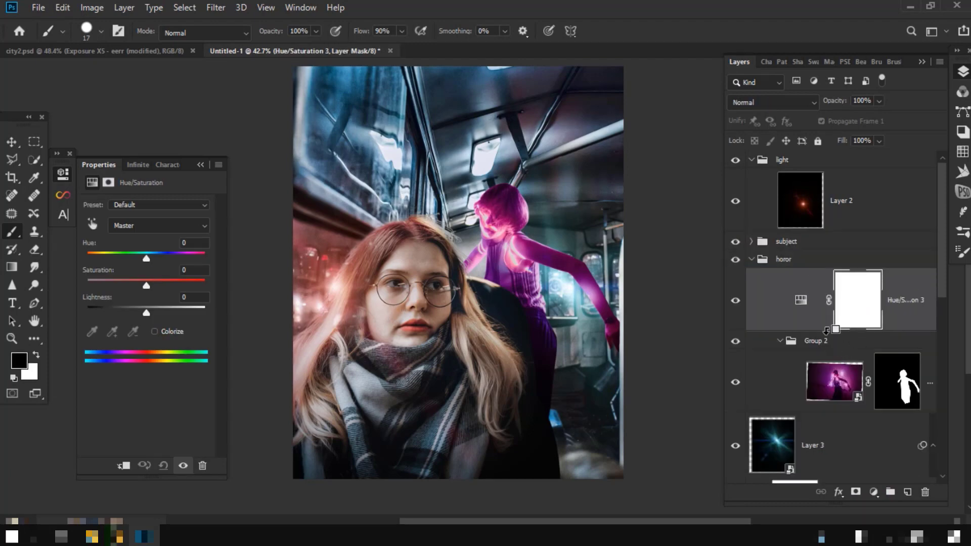
click(123, 465)
- Shift the adjustment's hue to -97 and set its blend mode to Color
drag(146, 259, 115, 258)
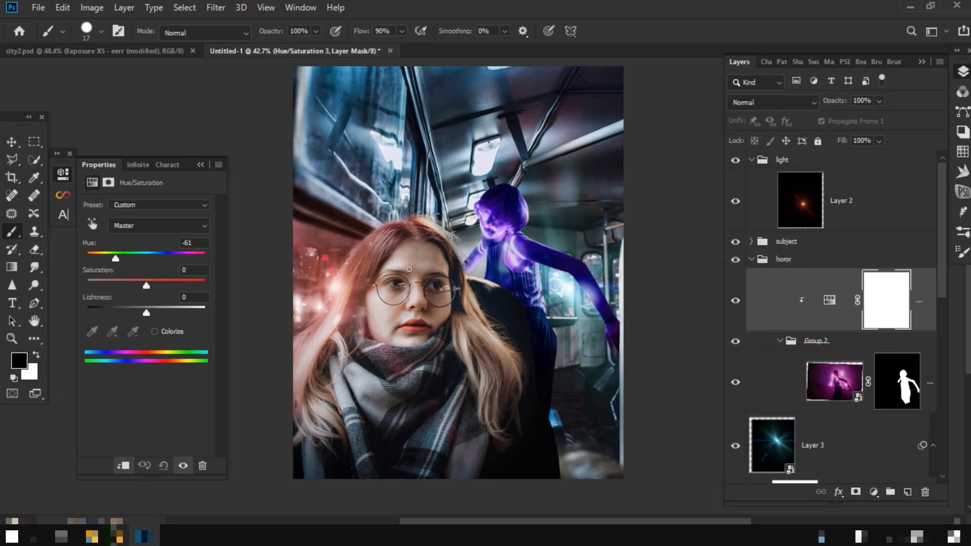
scroll(421, 267, up, 4)
click(780, 102)
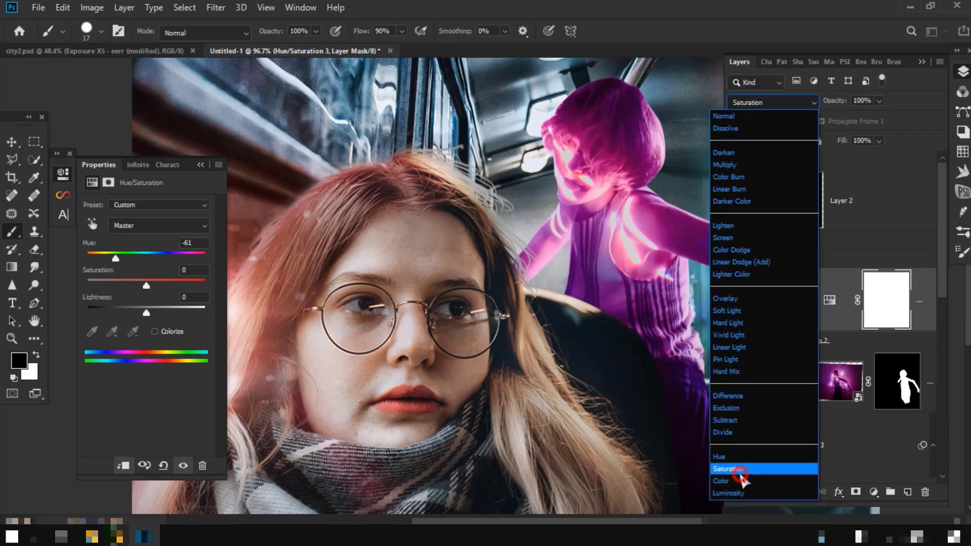
click(741, 478)
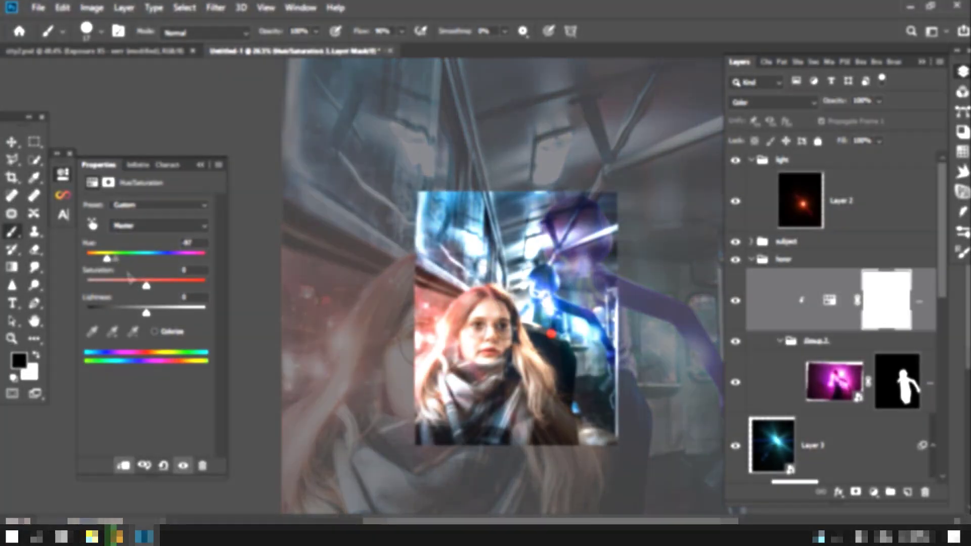
scroll(845, 435, down, 3)
scroll(846, 435, down, 4)
scroll(834, 433, down, 1)
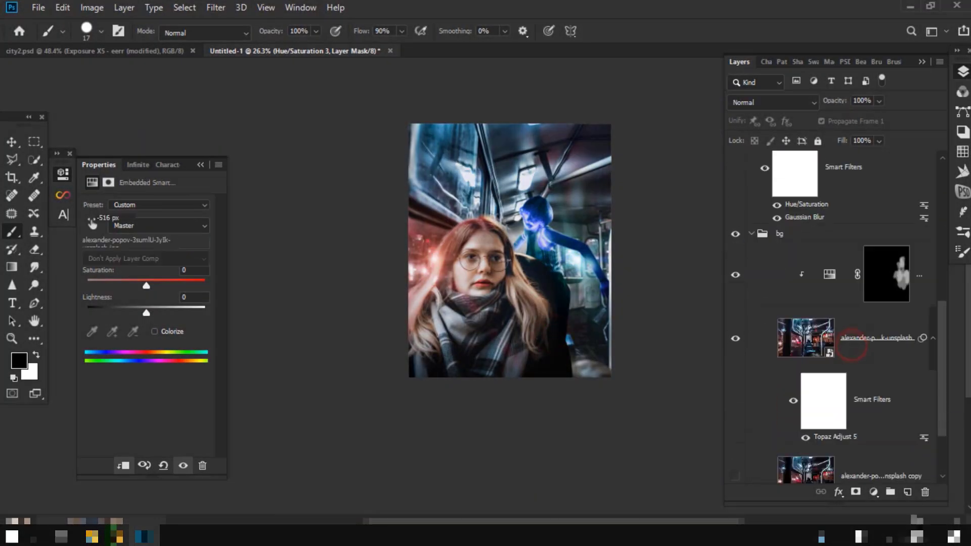
click(859, 338)
- Add a Brightness/Contrast adjustment above the bus background with brightness -112
click(873, 492)
click(770, 296)
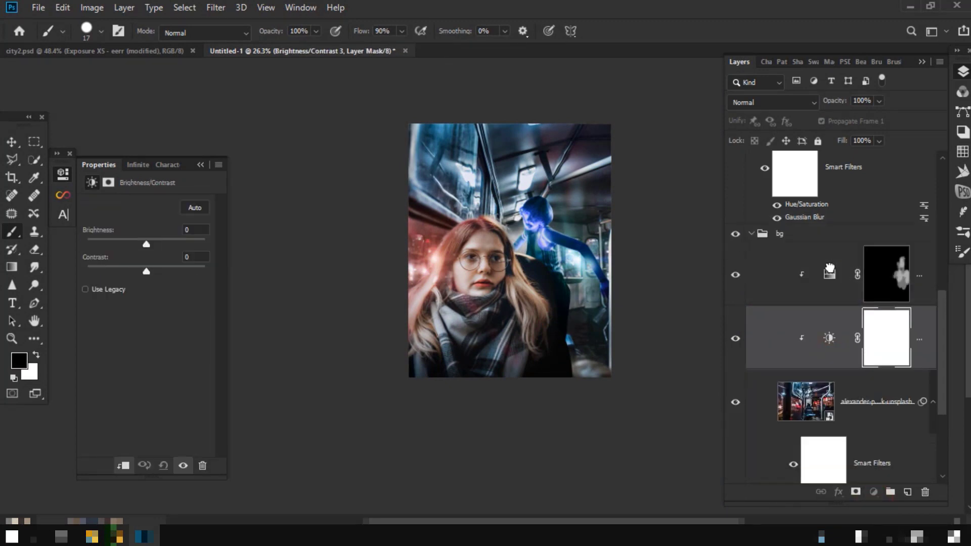
key(ctrl+bracketright)
drag(146, 248, 104, 248)
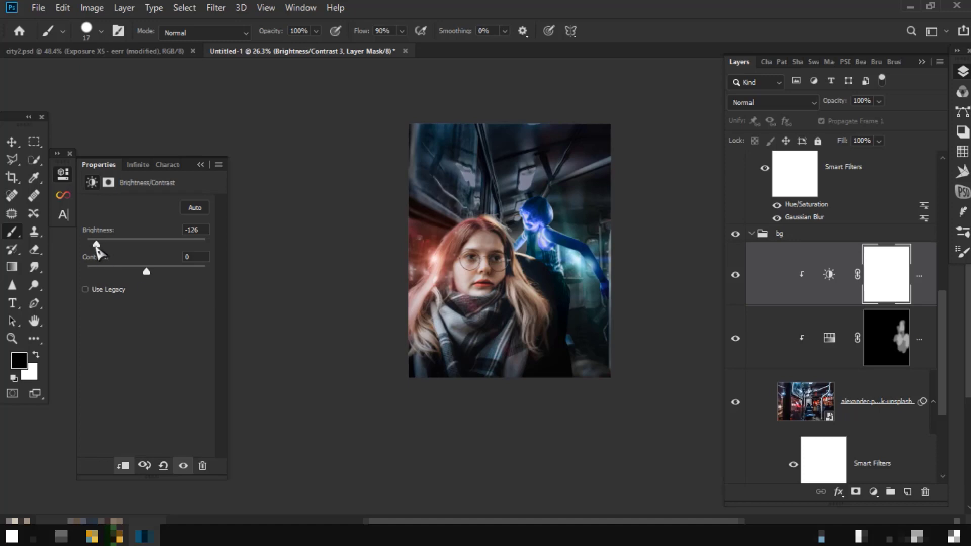
mouse_move(98, 251)
mouse_down()
mouse_move(112, 250)
mouse_move(101, 250)
mouse_up()
scroll(556, 303, up, 2)
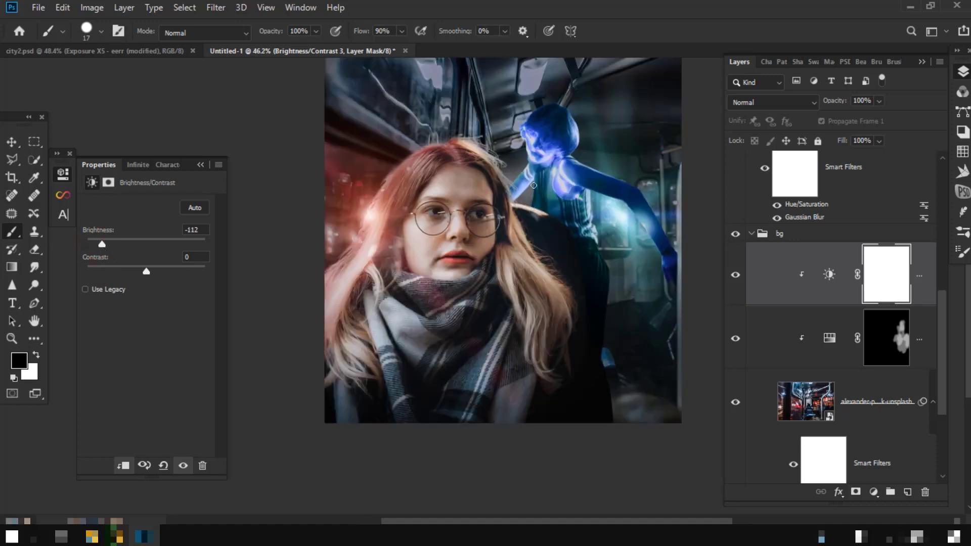
scroll(558, 352, down, 1)
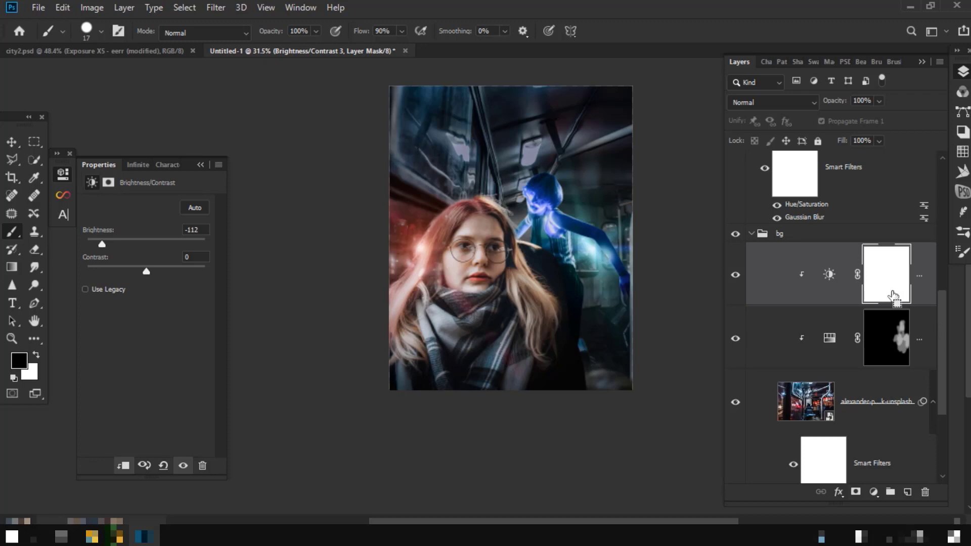
- Invert the adjustment's mask to black and set up a soft round white brush
key(ctrl+i)
right_click(596, 323)
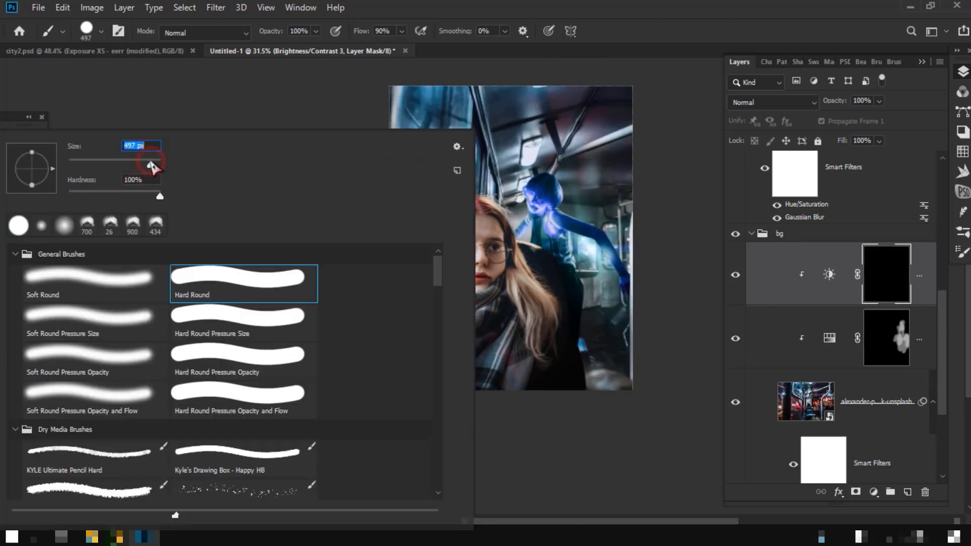
click(96, 277)
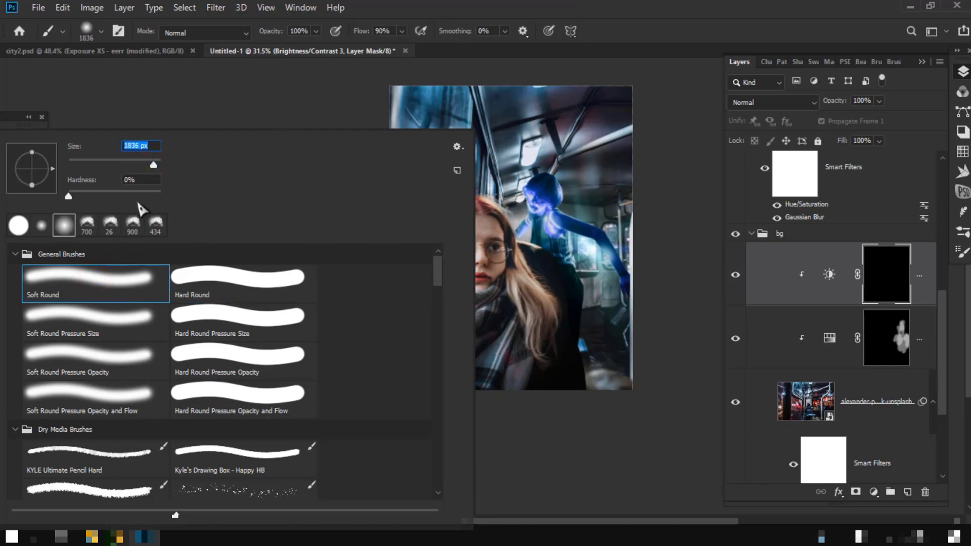
key(Escape)
alt+scroll(513, 303, up, 2)
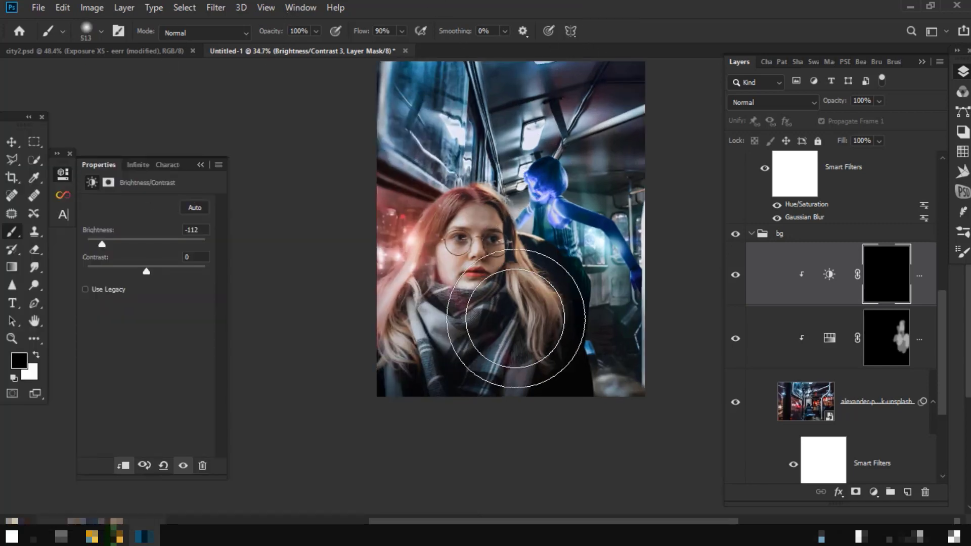
alt+scroll(518, 310, down, 1)
key(x)
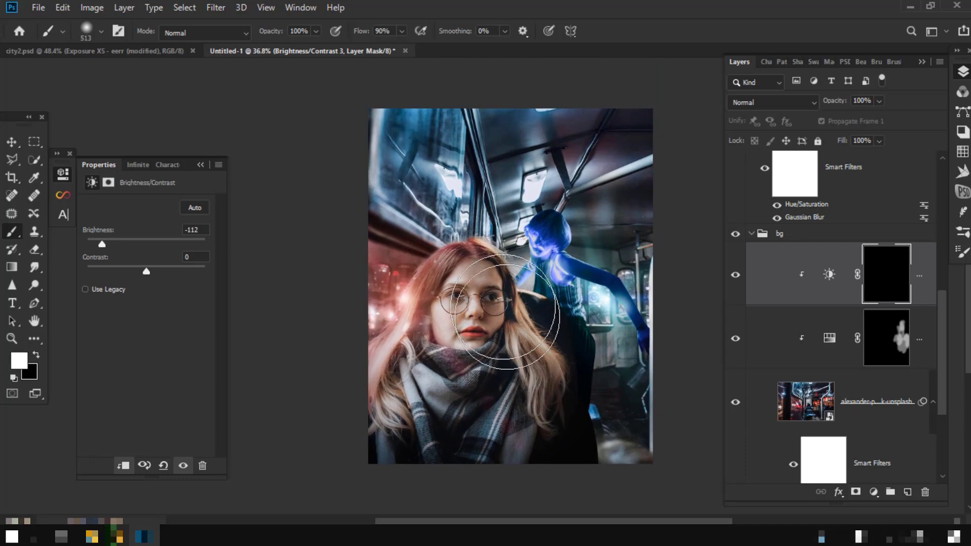
alt+scroll(500, 274, up, 2)
- Paint the darkening back over the top, left edges and area around the ghost
click(488, 213)
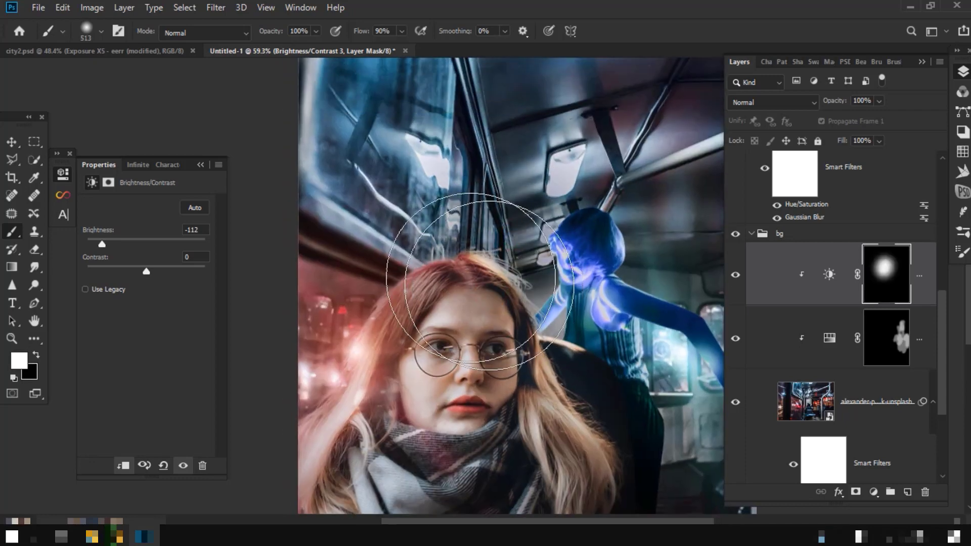
alt+scroll(538, 303, down, 2)
drag(538, 304, 509, 286)
mouse_move(628, 195)
mouse_down()
mouse_move(575, 227)
mouse_move(644, 369)
mouse_move(653, 415)
mouse_up()
drag(282, 34, 251, 34)
mouse_move(607, 304)
mouse_down()
mouse_move(549, 357)
mouse_move(325, 217)
mouse_move(444, 87)
mouse_move(525, 132)
mouse_up()
drag(494, 206, 461, 236)
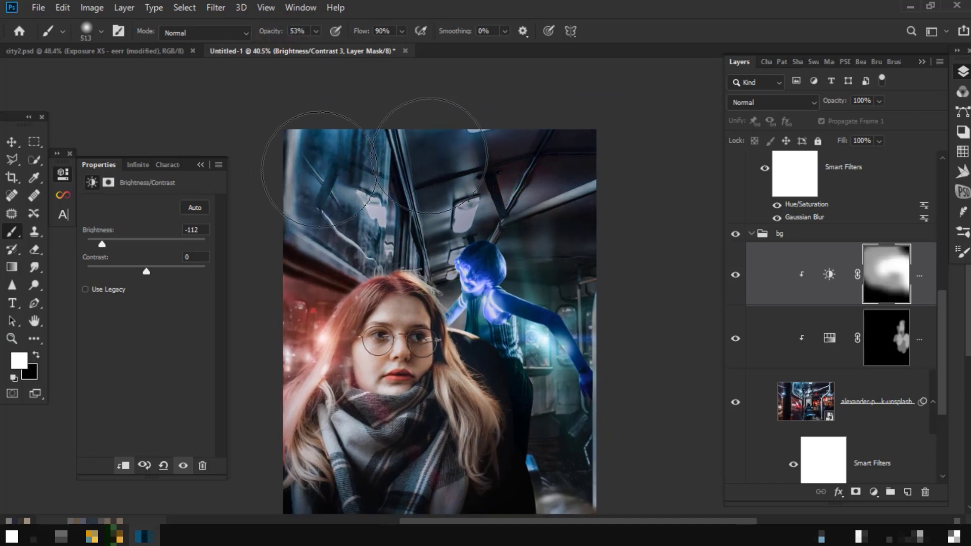
drag(423, 108, 323, 217)
drag(473, 223, 493, 155)
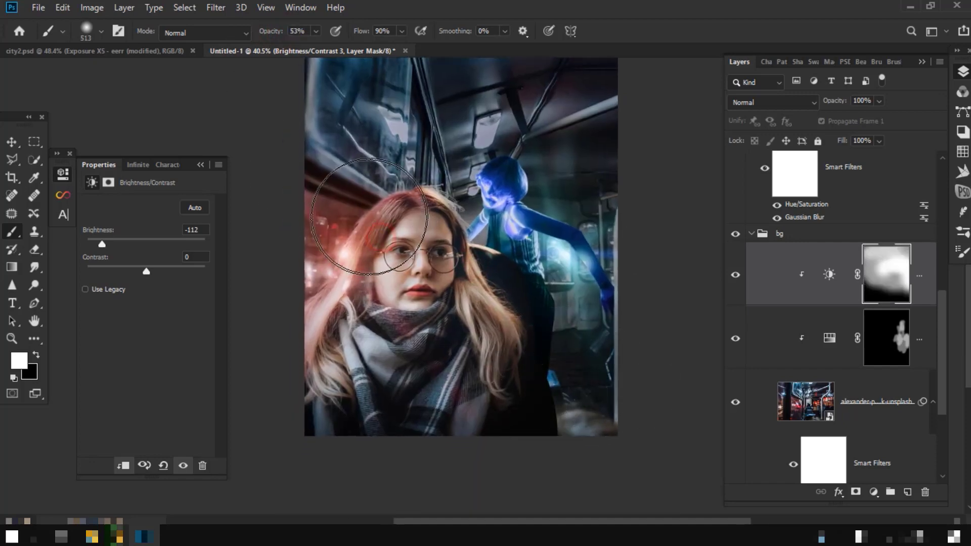
mouse_move(344, 243)
mouse_down()
mouse_move(364, 147)
mouse_move(521, 142)
mouse_up()
- Collapse the bg group and select the Layer 3 glow layer
scroll(513, 373, down, 1)
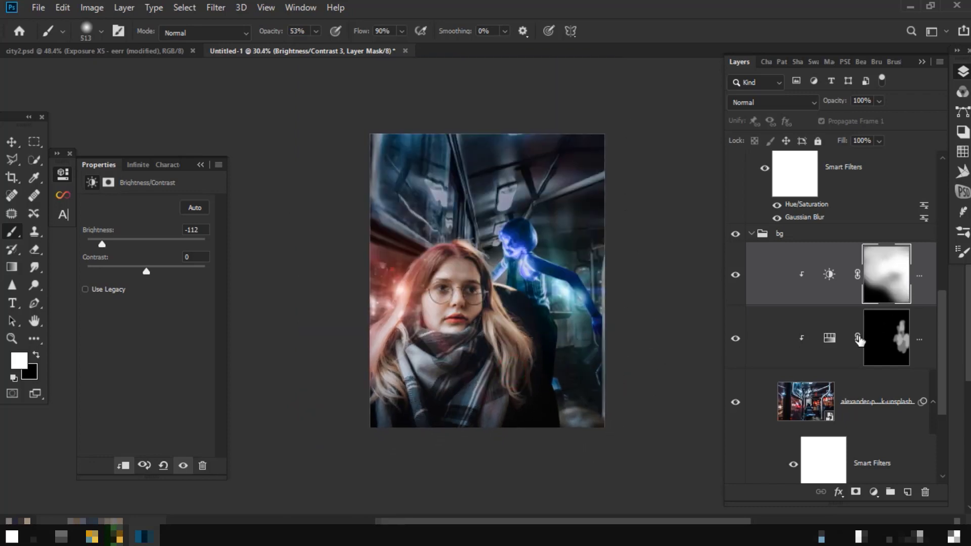
scroll(759, 328, up, 2)
scroll(761, 334, up, 1)
click(752, 328)
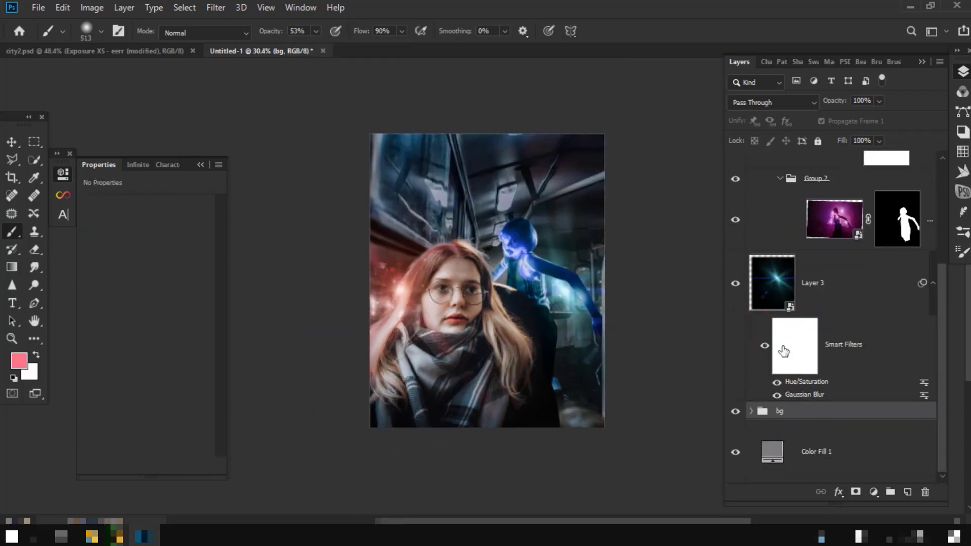
click(735, 283)
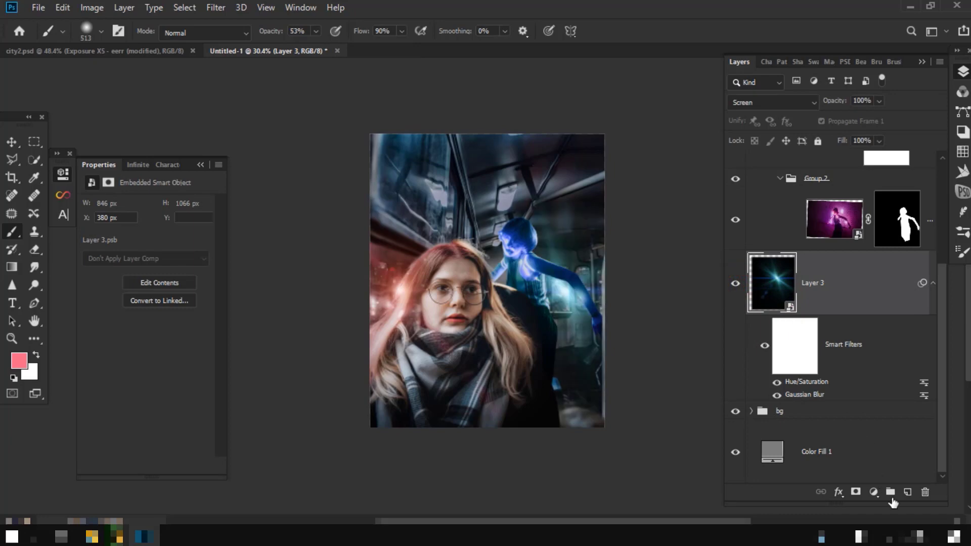
- Create a new Layer 4 and fill it with black
click(904, 493)
click(63, 7)
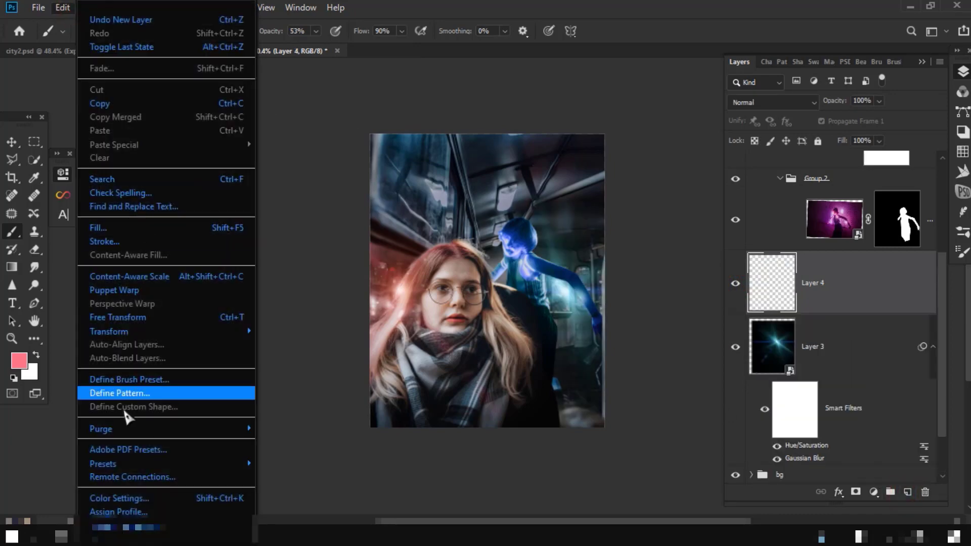
click(116, 227)
click(509, 127)
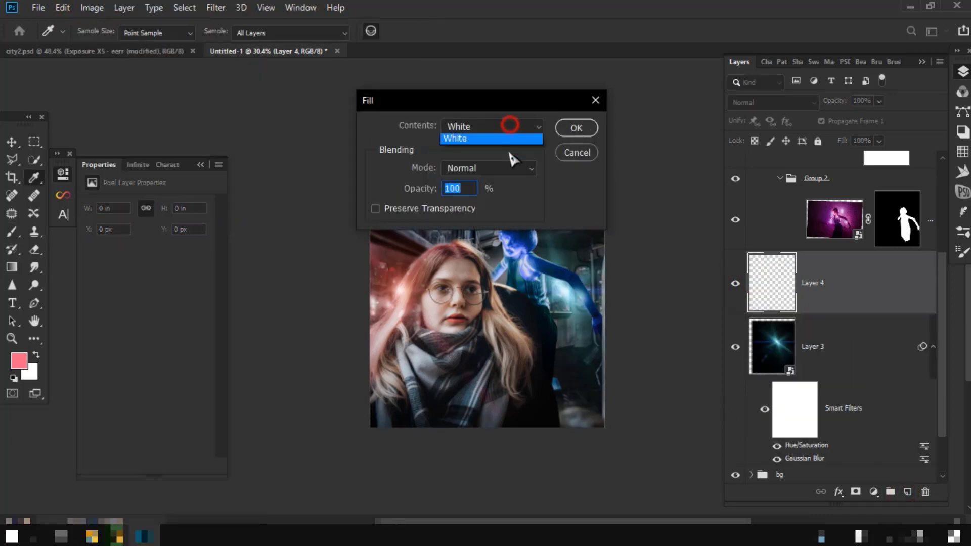
click(452, 237)
click(575, 128)
key(b)
- Render a cyan Knoll Light Factory glow on Layer 4 and convert it to a smart object
click(215, 7)
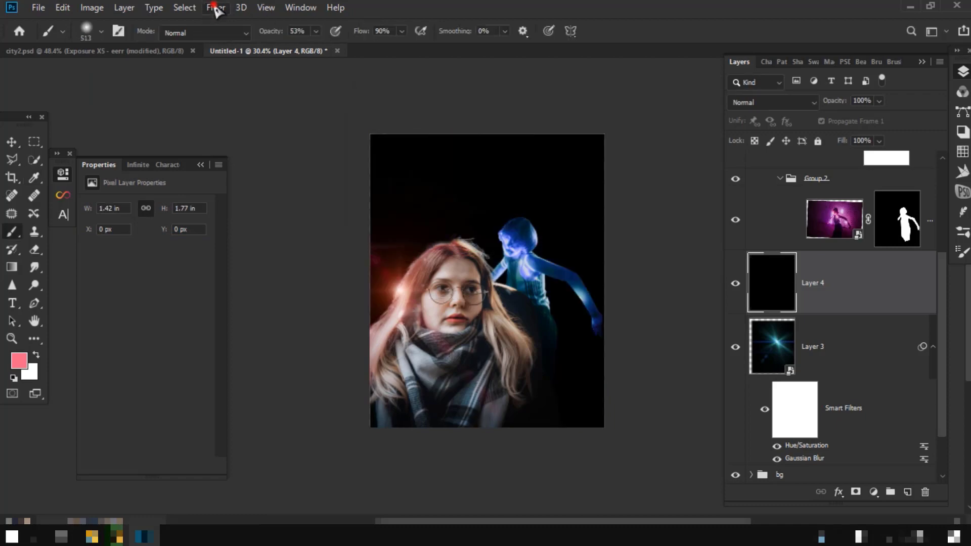
click(273, 475)
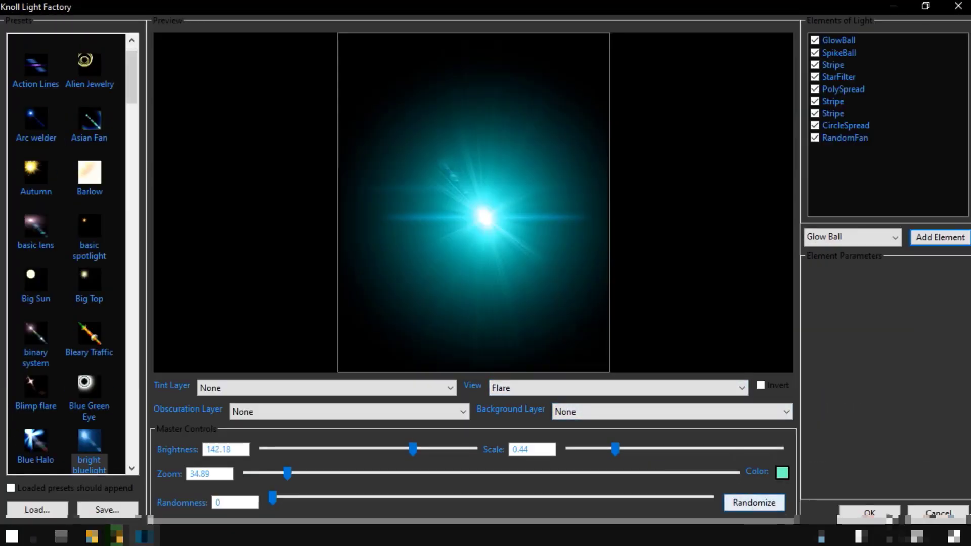
click(872, 514)
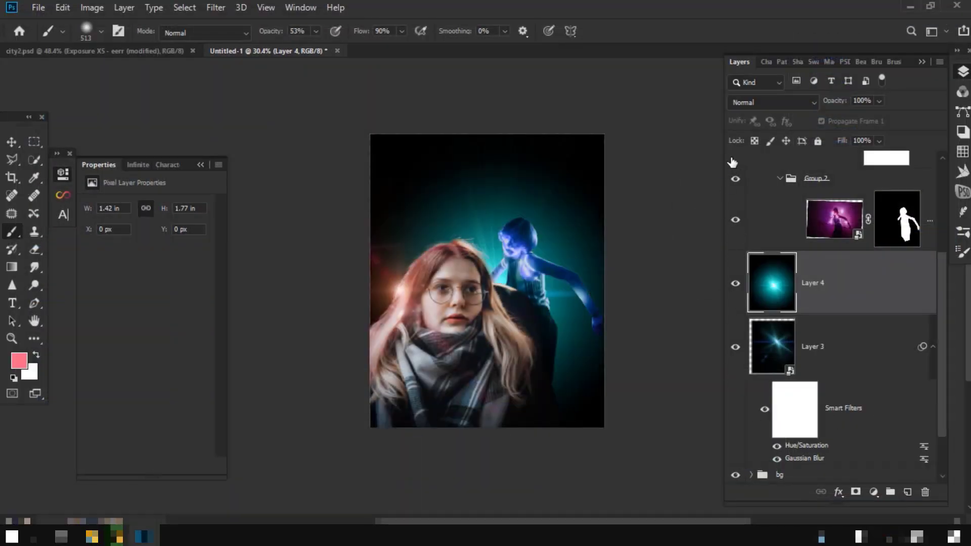
right_click(879, 281)
click(737, 195)
- Set the glow to Screen, give it a 10 px Gaussian Blur, and move it behind the ghost
click(772, 102)
click(732, 237)
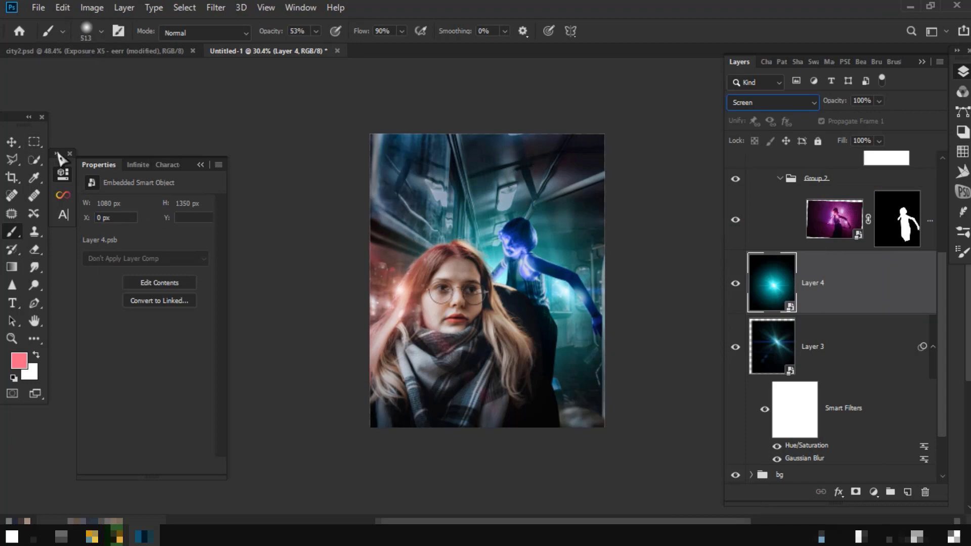
click(216, 7)
click(268, 135)
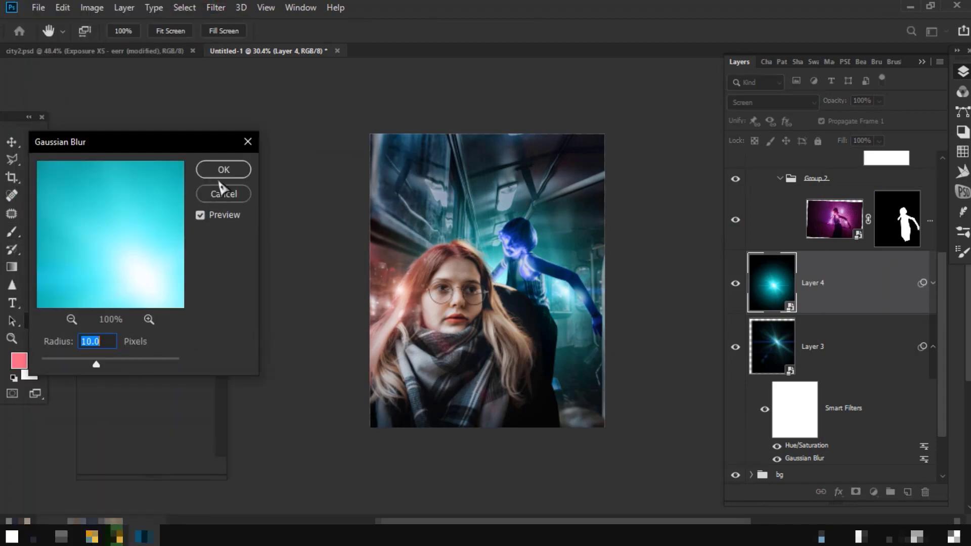
click(223, 170)
key(v)
scroll(495, 263, up, 2)
drag(468, 334, 518, 342)
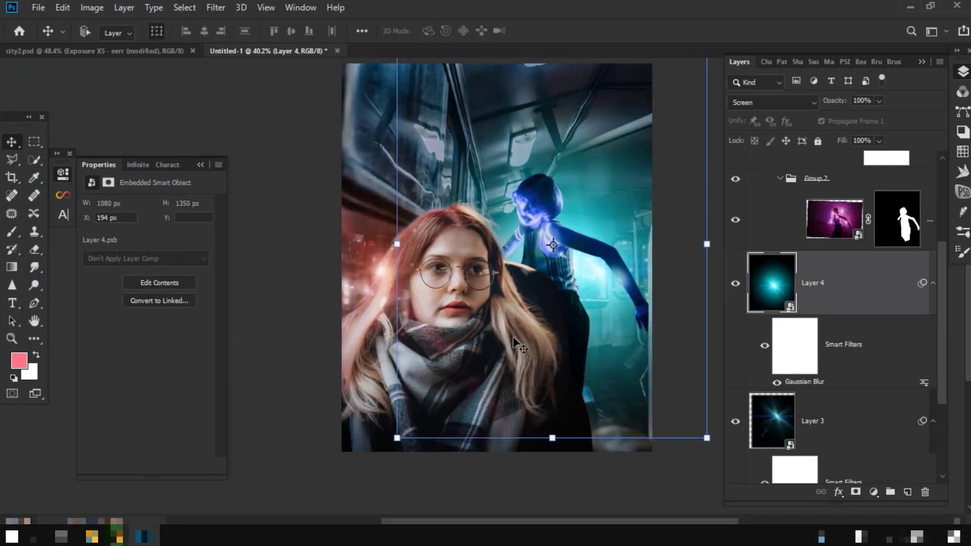
scroll(834, 237, up, 2)
- Nudge the existing ghost Hue/Saturation adjustment's hue toward cyan-green
click(829, 182)
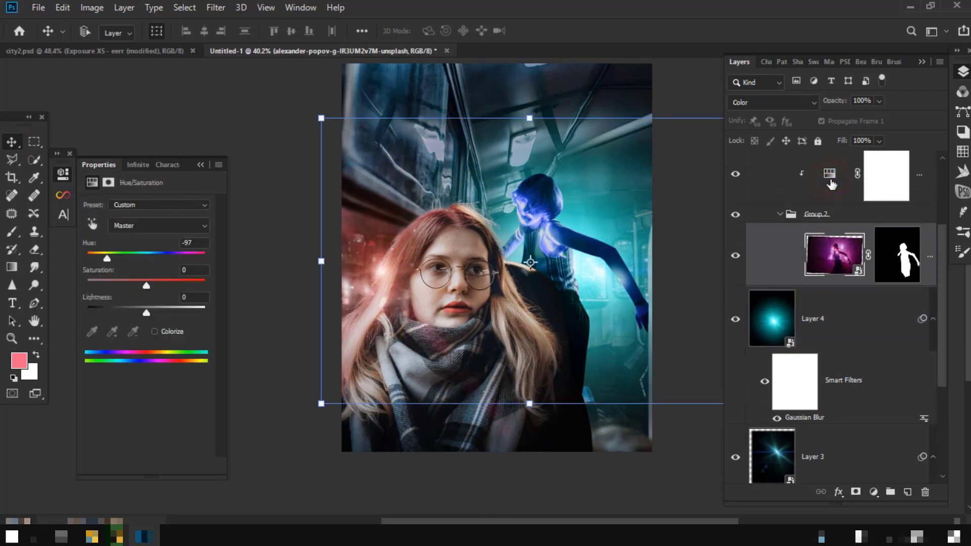
click(830, 182)
mouse_move(107, 262)
mouse_down()
mouse_move(91, 261)
mouse_move(215, 265)
mouse_move(106, 276)
mouse_up()
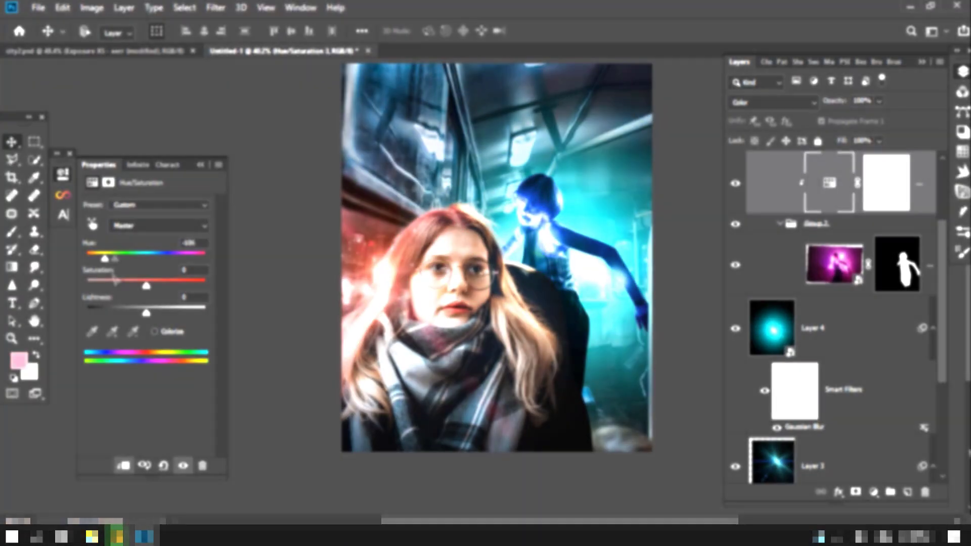
- Add a second clipped Hue/Saturation layer at hue -28 and invert its mask to black
click(873, 492)
click(792, 364)
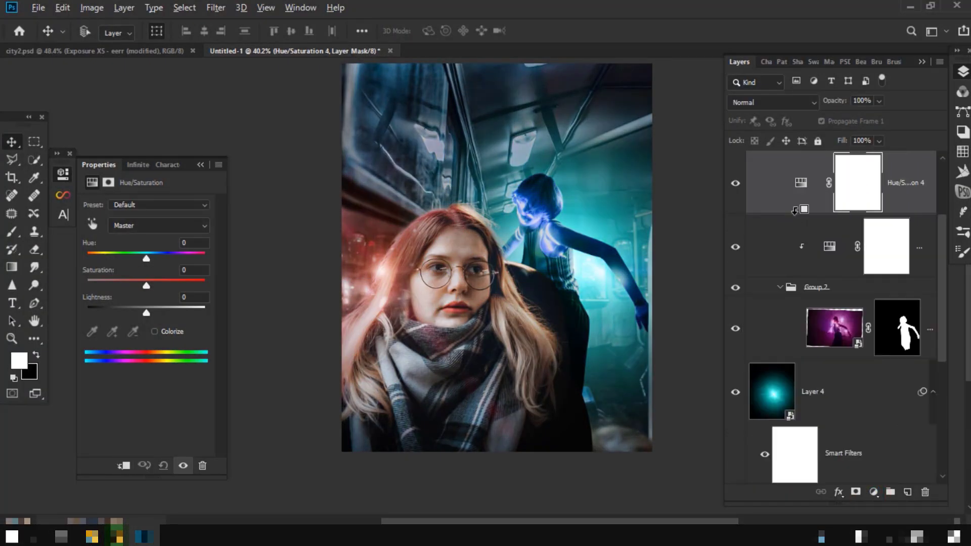
alt+click(793, 210)
drag(152, 259, 124, 259)
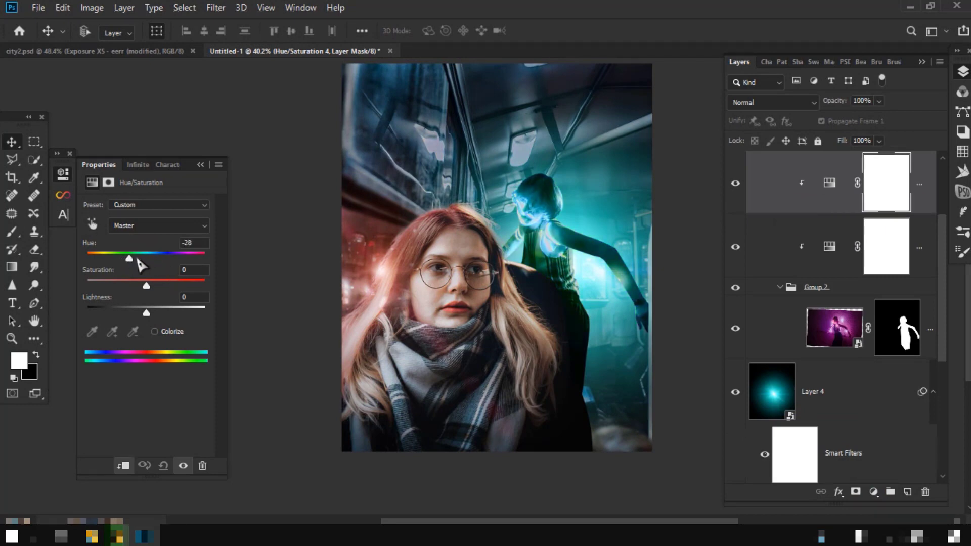
click(734, 184)
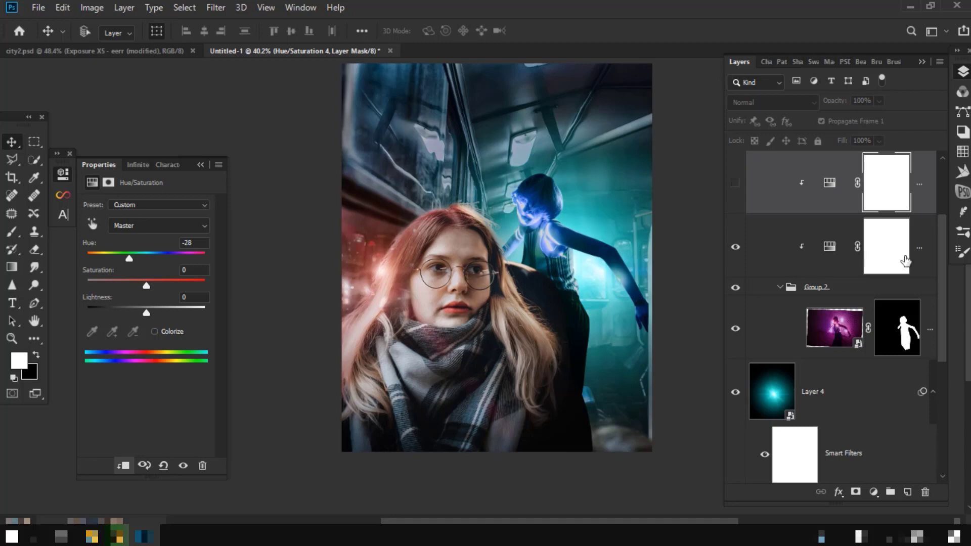
click(735, 183)
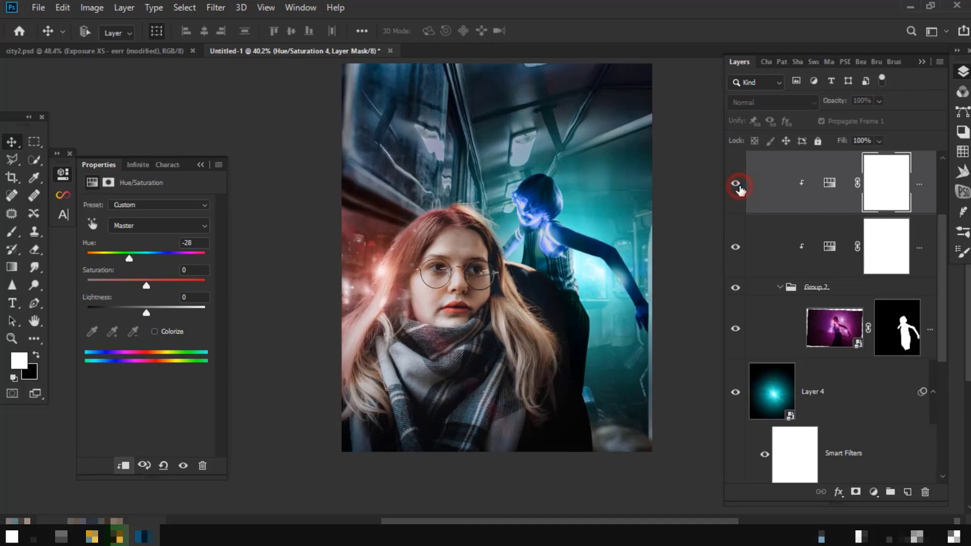
key(ctrl+i)
- Paint white on the mask to reveal the hue shift on the ghost's arm and hair
key(b)
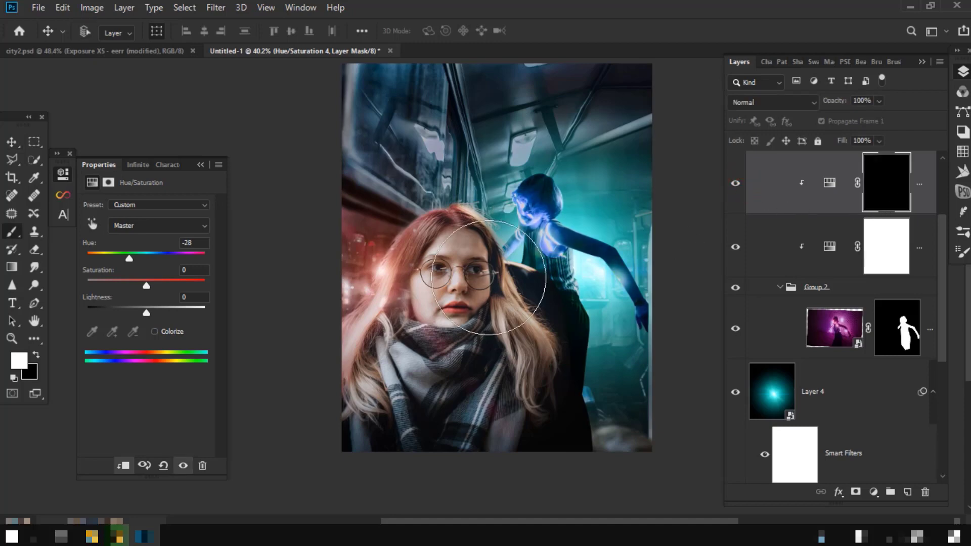
scroll(549, 203, up, 5)
right_click(546, 212)
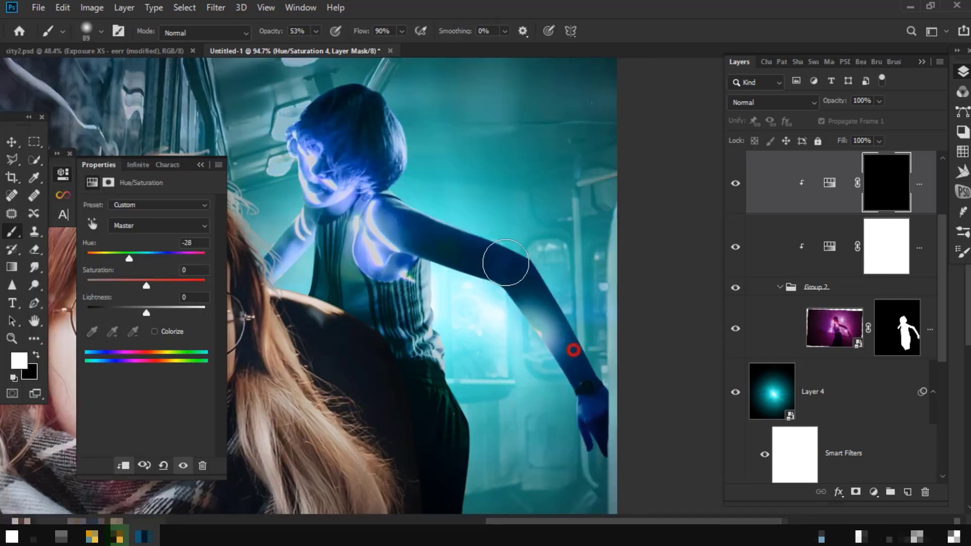
drag(506, 262, 559, 317)
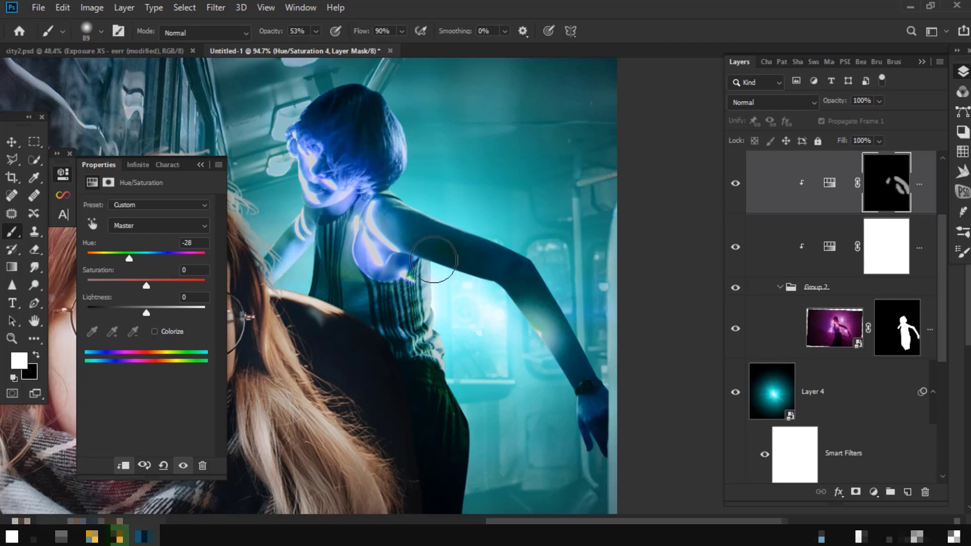
drag(379, 152, 397, 154)
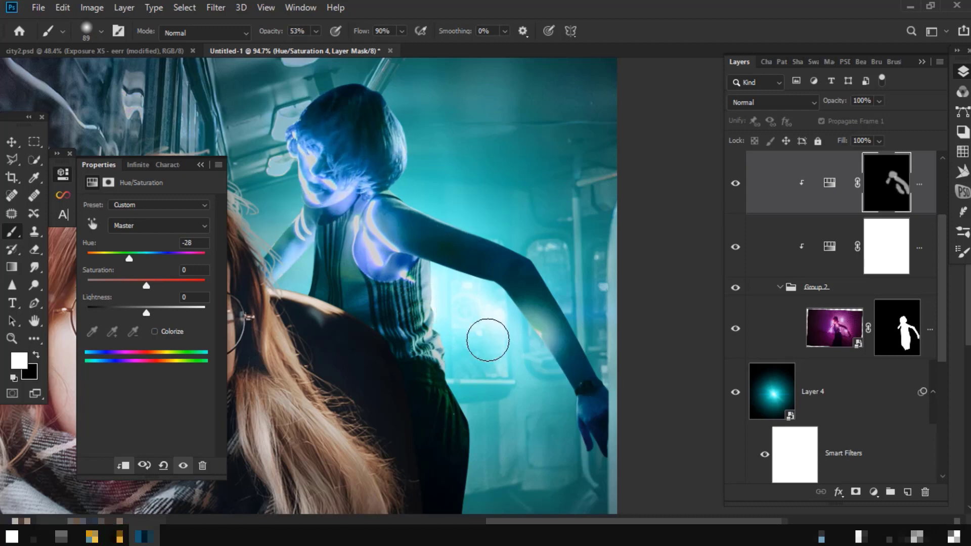
scroll(486, 336, down, 3)
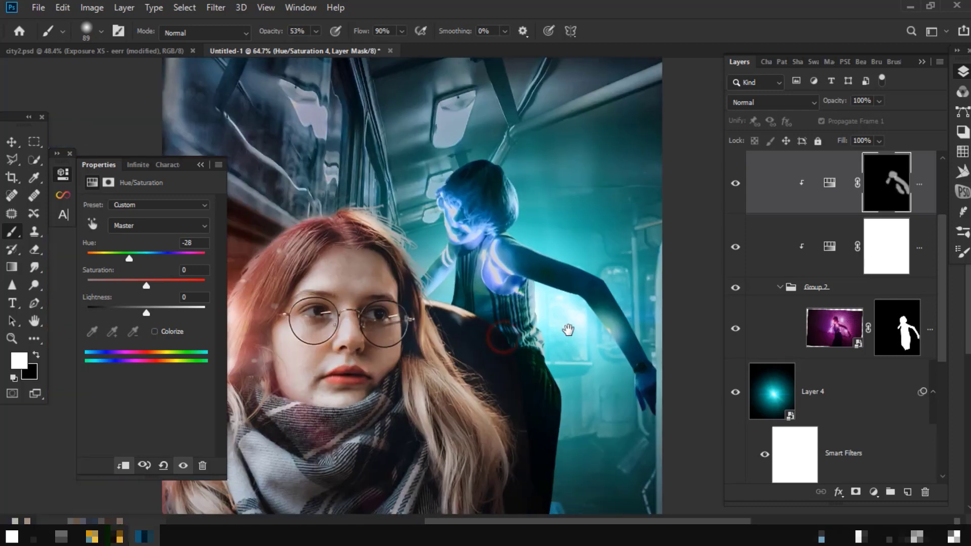
- Touch up the arm's mask edge with black, then return to white
key(x)
click(468, 288)
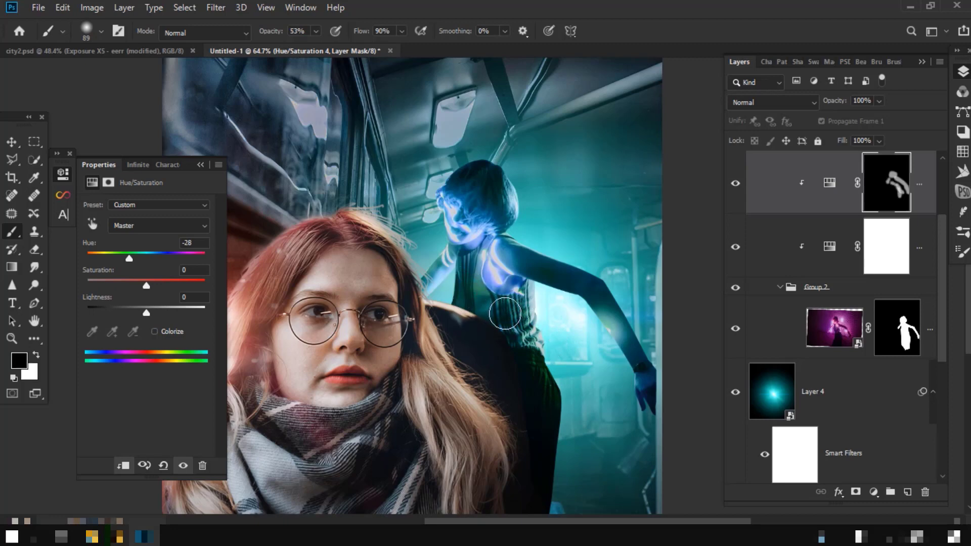
drag(546, 275, 642, 386)
key(x)
click(649, 387)
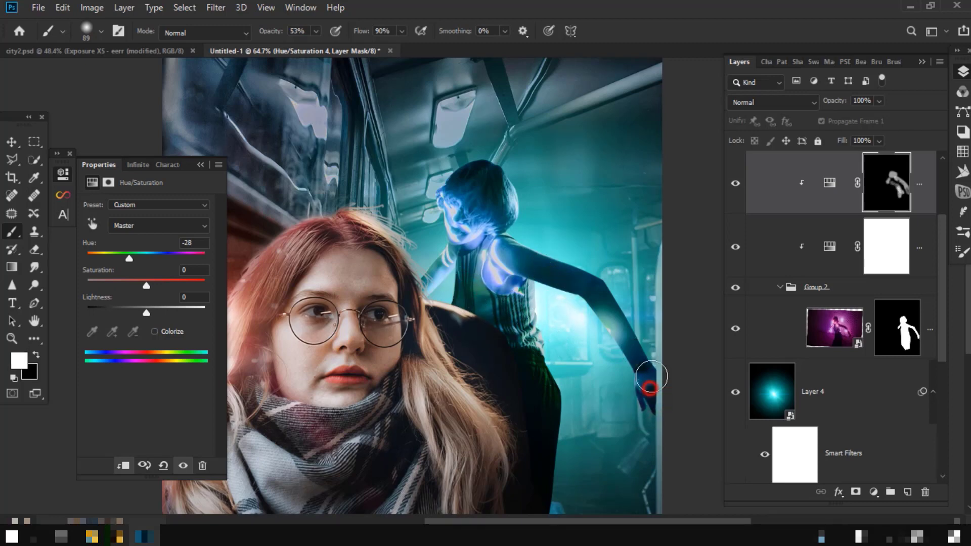
- Select the Layer 4 glow layer, then the Layer 3 flare layer
scroll(527, 277, down, 2)
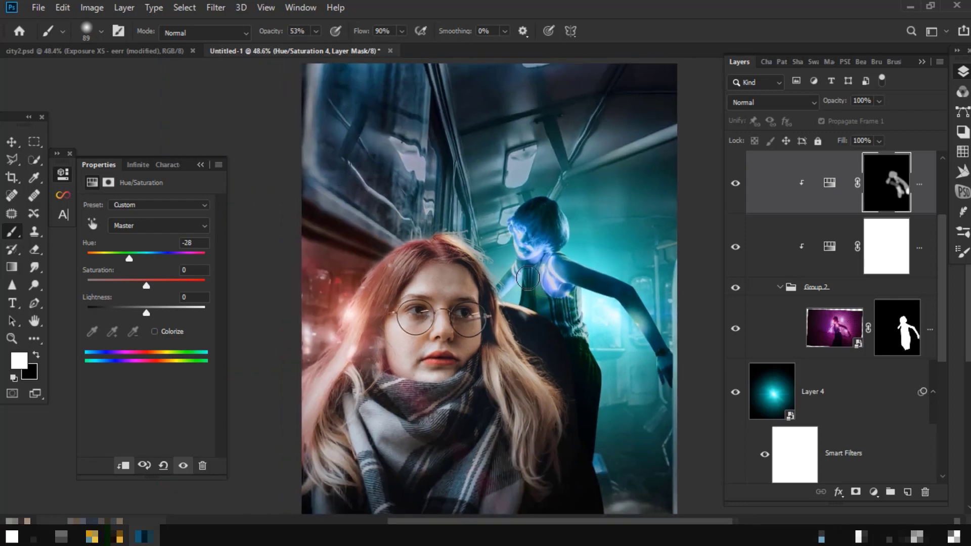
scroll(512, 283, down, 2)
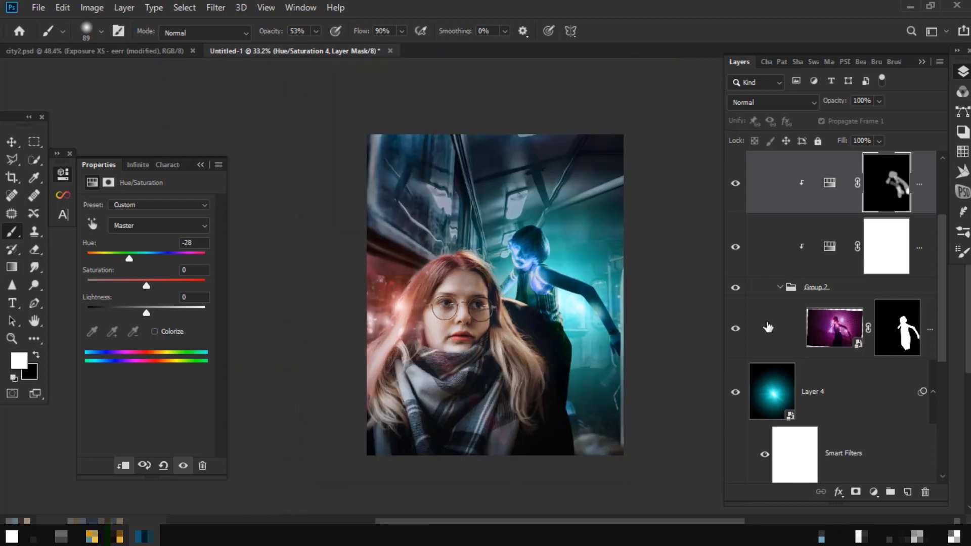
click(822, 419)
scroll(824, 417, down, 4)
scroll(827, 416, down, 2)
click(828, 416)
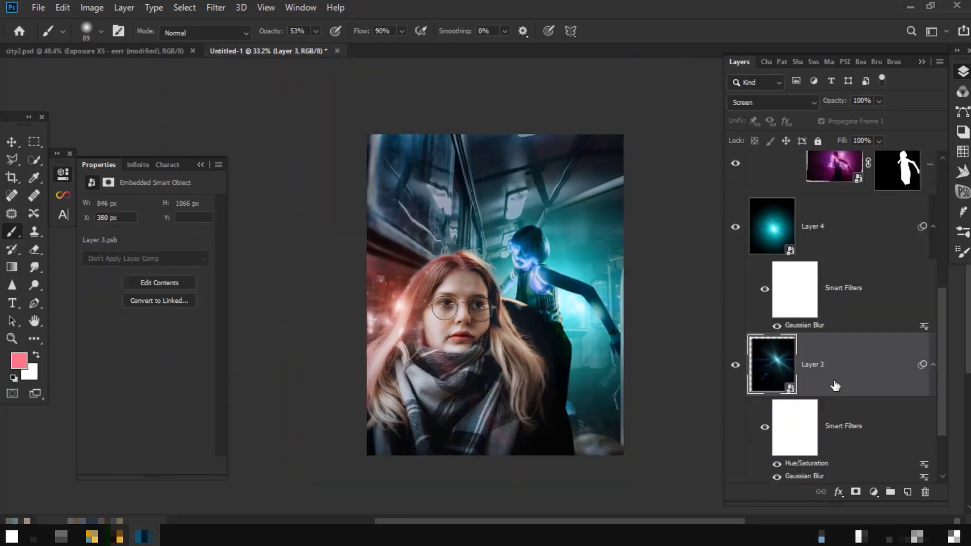
- Alt-drag a copy of the Layer 3 flare into the horor group
drag(834, 386, 821, 189)
scroll(613, 307, down, 2)
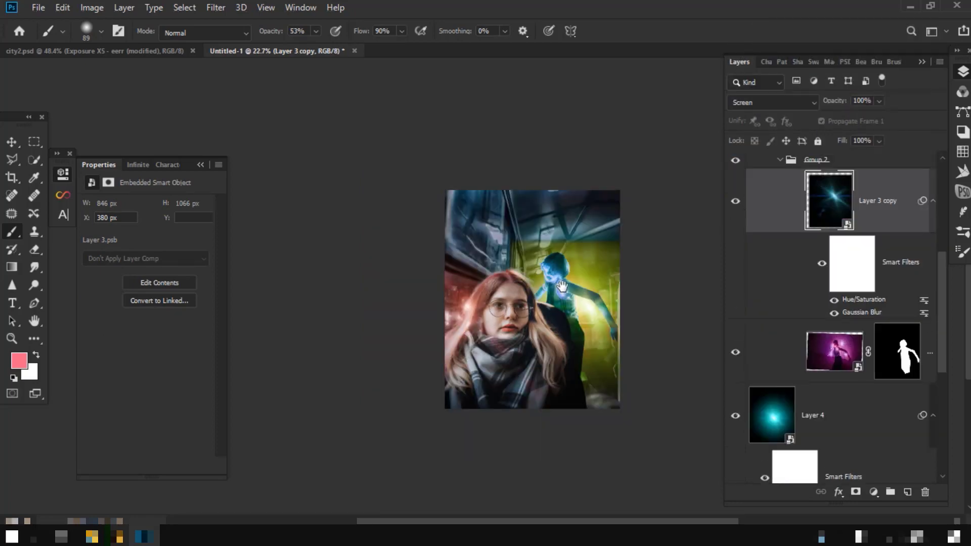
scroll(880, 258, up, 1)
scroll(881, 257, up, 3)
drag(834, 399, 834, 194)
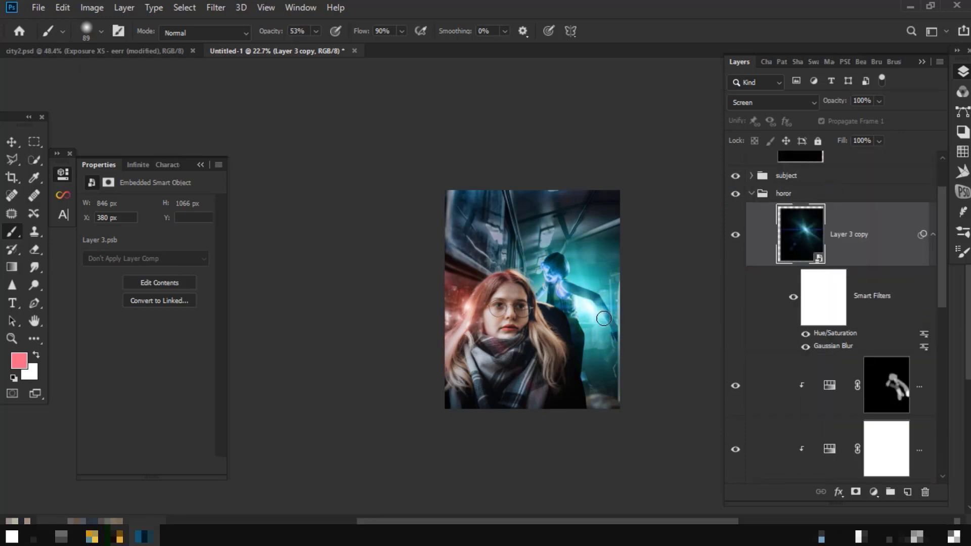
scroll(603, 318, up, 5)
- Scale the flare copy to about 31% and place it beside the ghost's outstretched arm
click(12, 141)
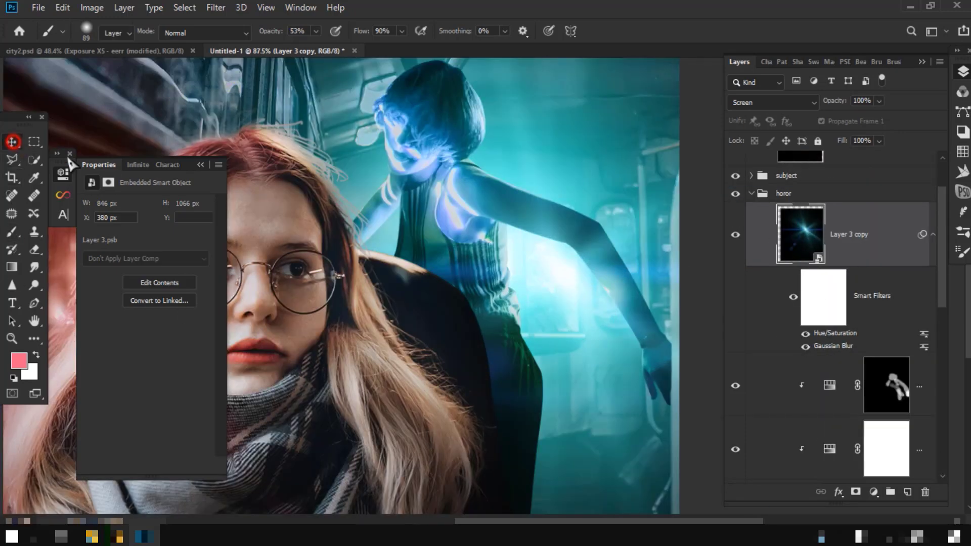
scroll(677, 432, down, 3)
mouse_move(634, 438)
mouse_down()
mouse_move(521, 291)
mouse_move(593, 340)
mouse_move(627, 344)
mouse_up()
key(Return)
scroll(467, 247, up, 2)
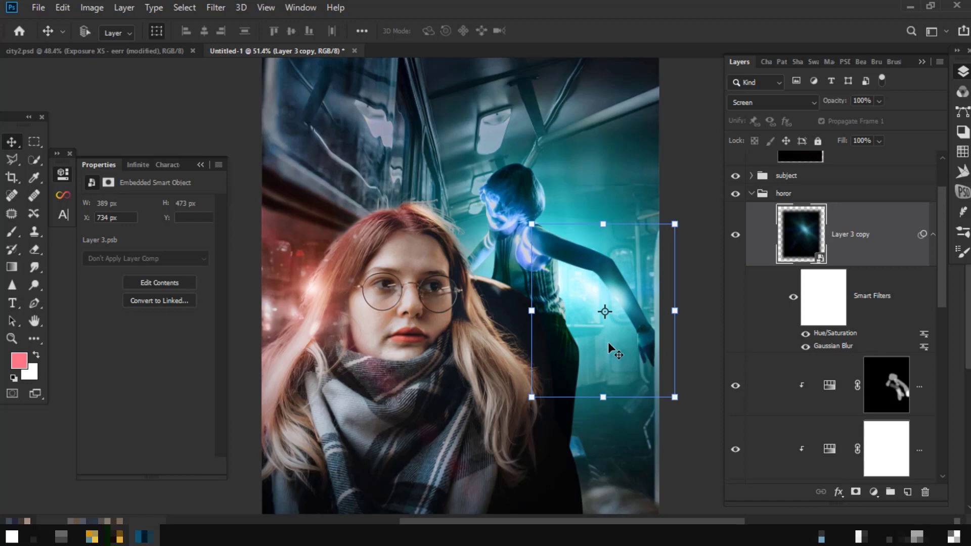
scroll(489, 293, up, 2)
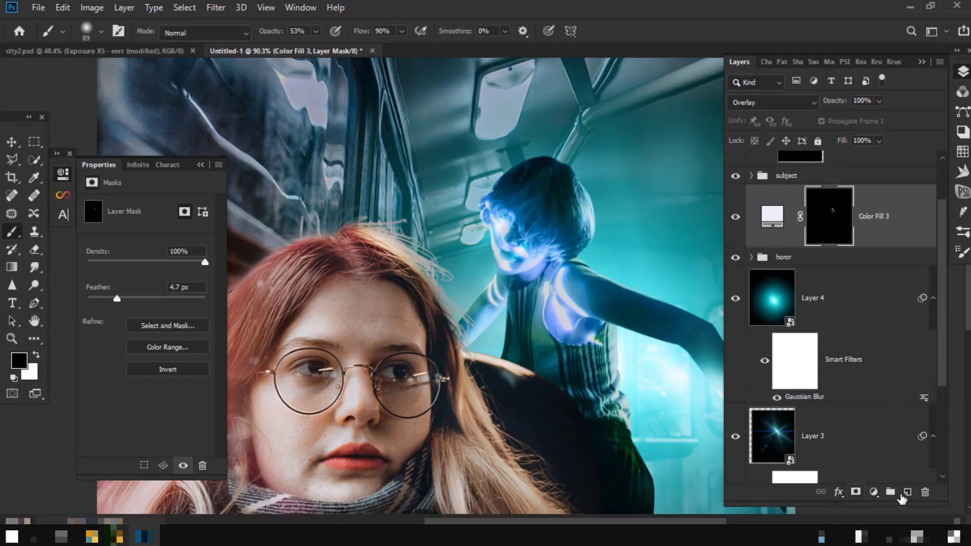
- Paint pale brightness over the ghost's face on a new Layer 5 with a full-opacity brush
click(907, 492)
scroll(493, 213, up, 3)
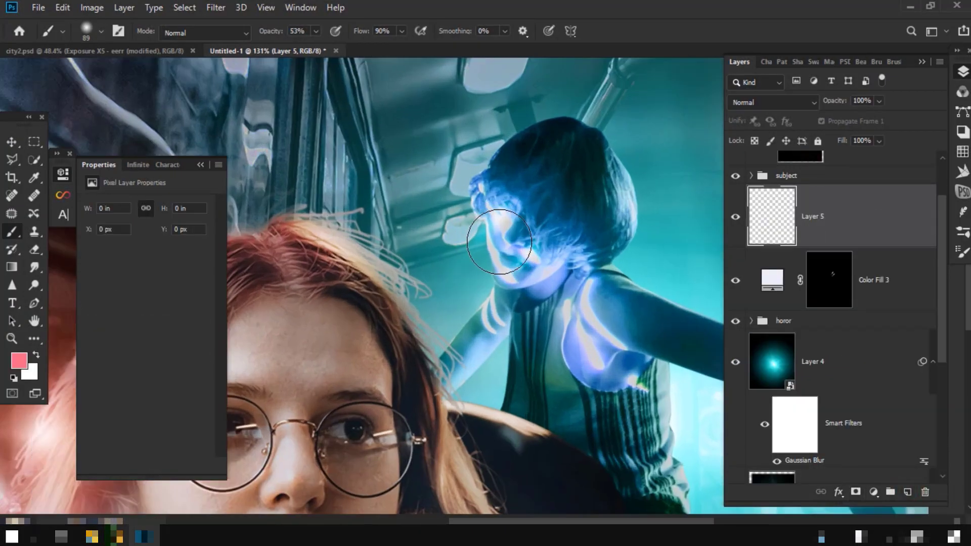
click(487, 210)
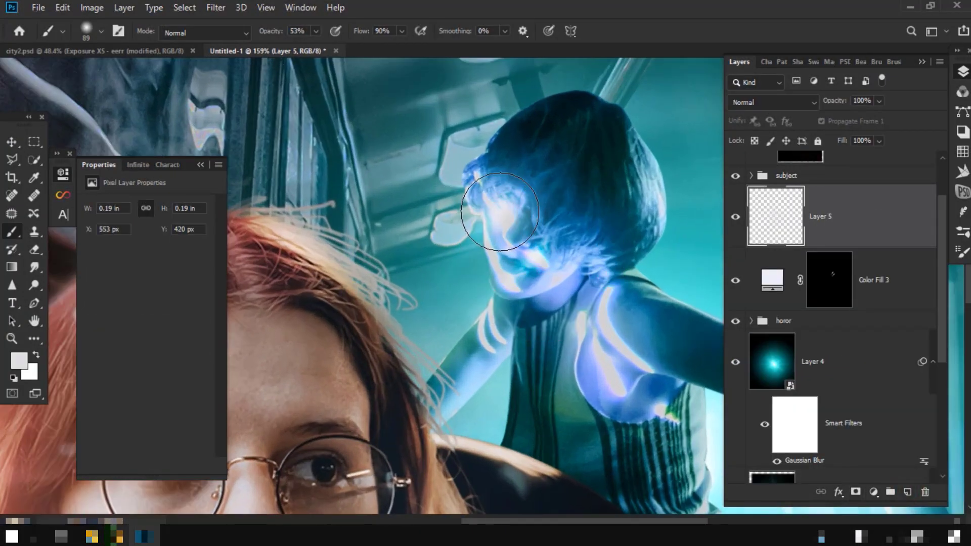
key(0)
key(bracketleft)
key(bracketleft)
key(bracketleft)
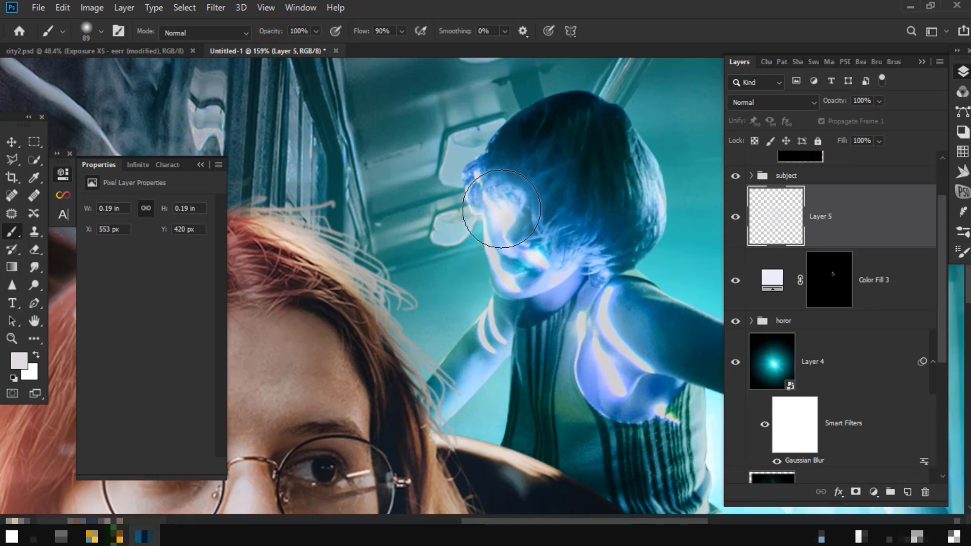
drag(468, 217, 529, 207)
click(544, 254)
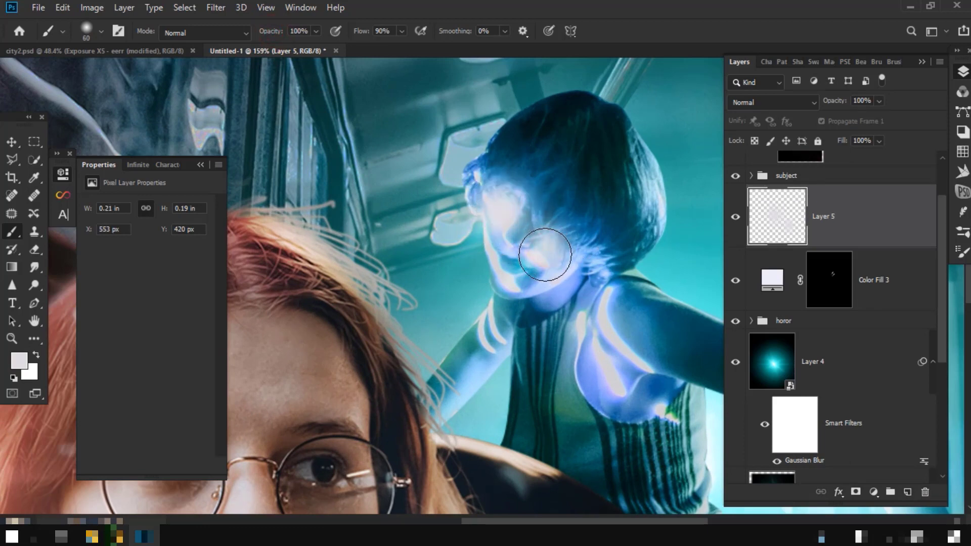
- Blend Layer 5 as Linear Dodge (Add) at 50% opacity
click(771, 102)
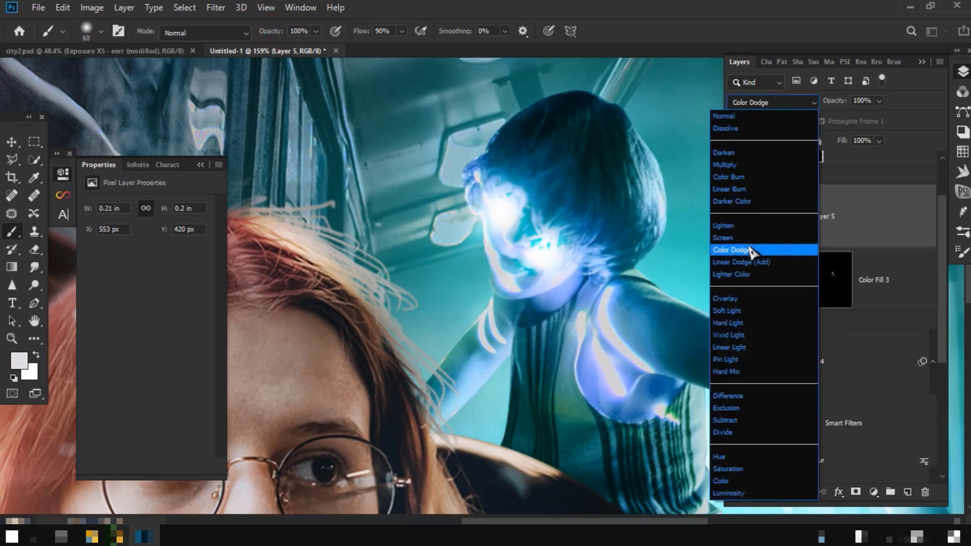
click(749, 262)
mouse_move(879, 101)
mouse_down()
mouse_move(799, 123)
mouse_move(848, 122)
mouse_up()
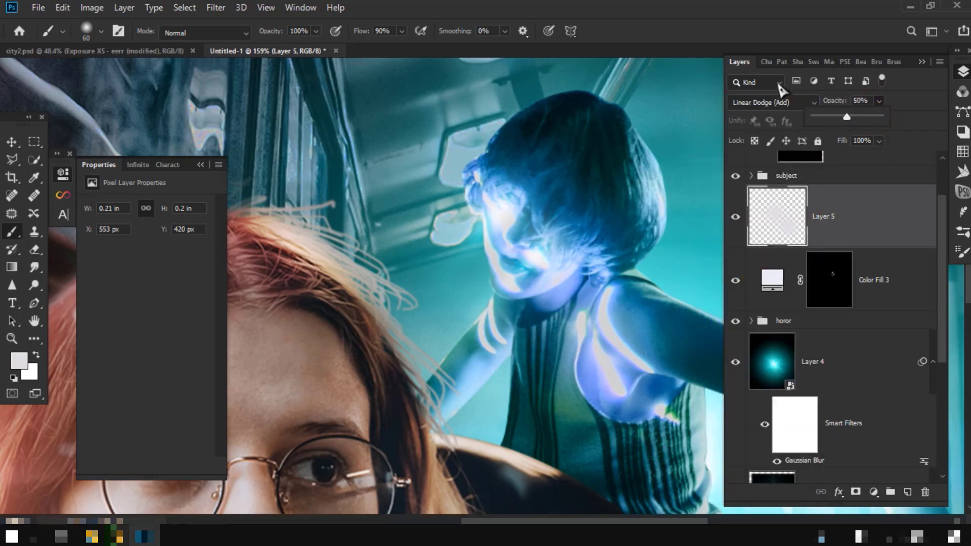
scroll(571, 205, down, 5)
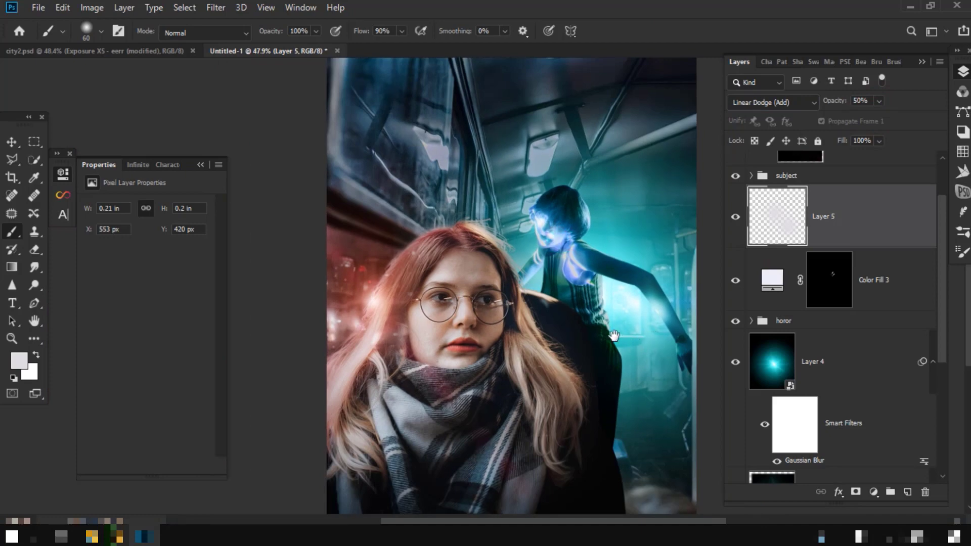
drag(613, 335, 608, 336)
shift+click(893, 292)
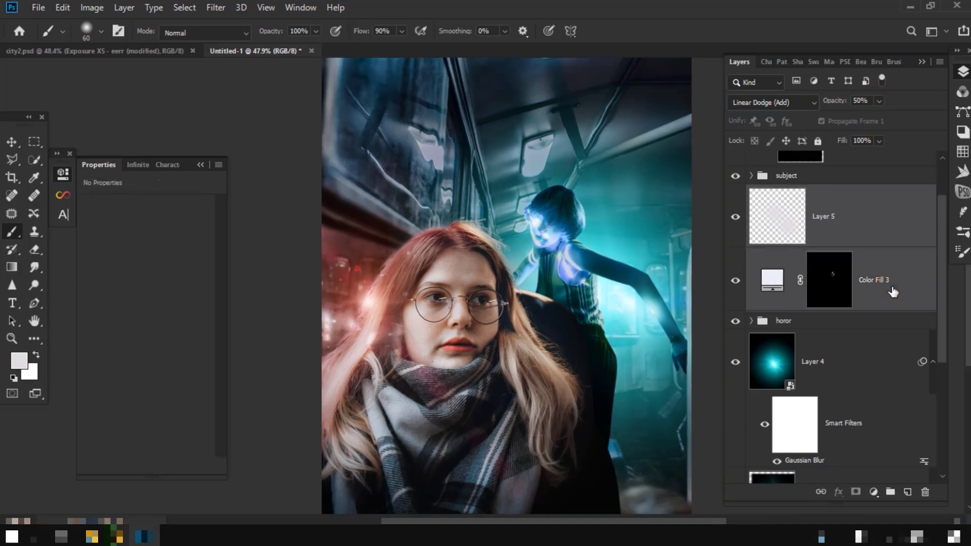
- Group Layer 5 with Color Fill 3 as glow, and Layer 4 with Layer 3 as lights2
key(ctrl+g)
text(glow)
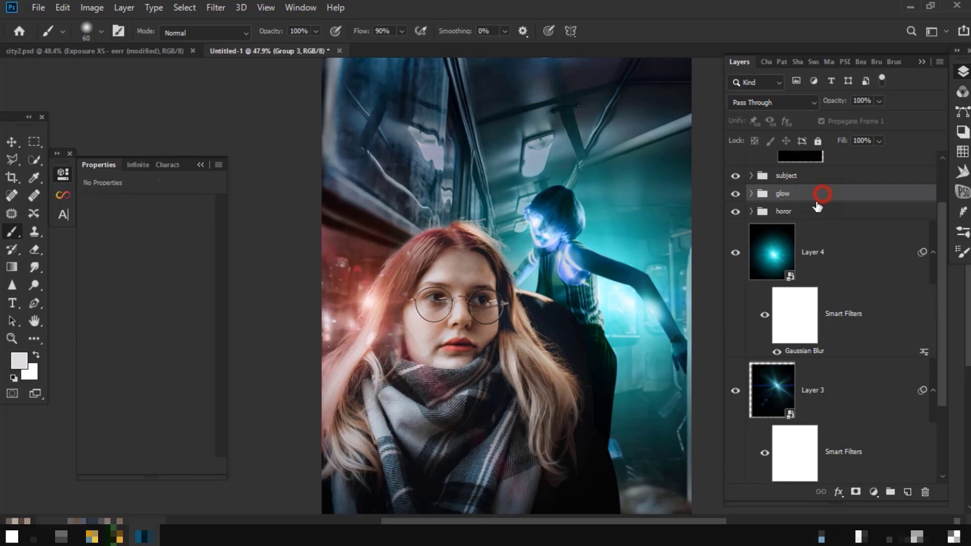
click(841, 253)
scroll(841, 260, down, 2)
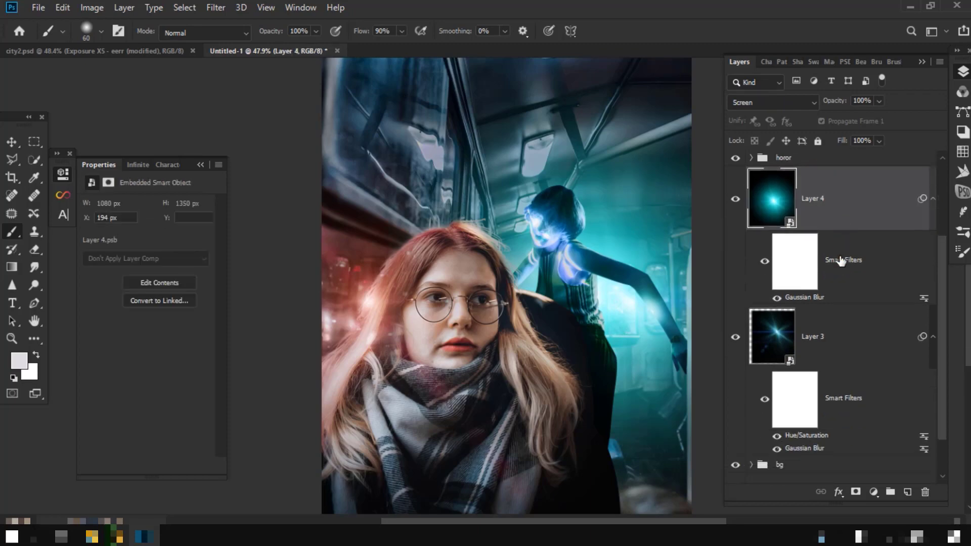
scroll(841, 260, down, 2)
shift+click(860, 304)
key(ctrl+g)
text(light2)
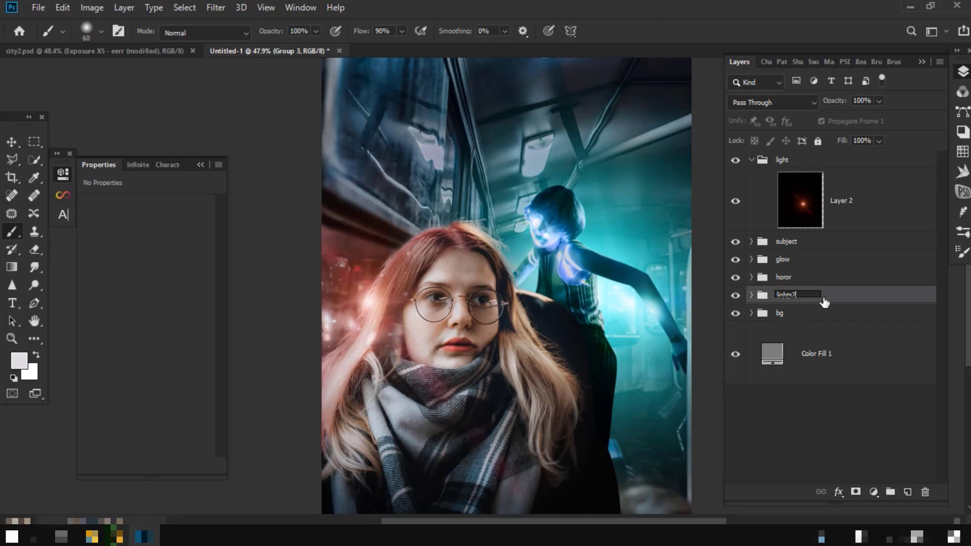
text(s)
key(Return)
- Expand the horor group and select the ghost's Hue/Saturation layer
scroll(572, 301, up, 2)
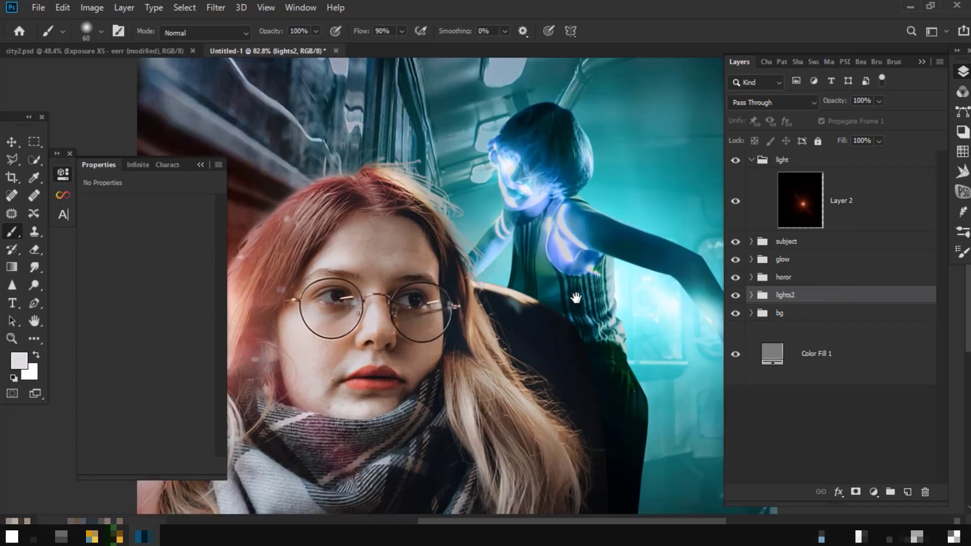
scroll(574, 278, up, 1)
scroll(570, 245, up, 1)
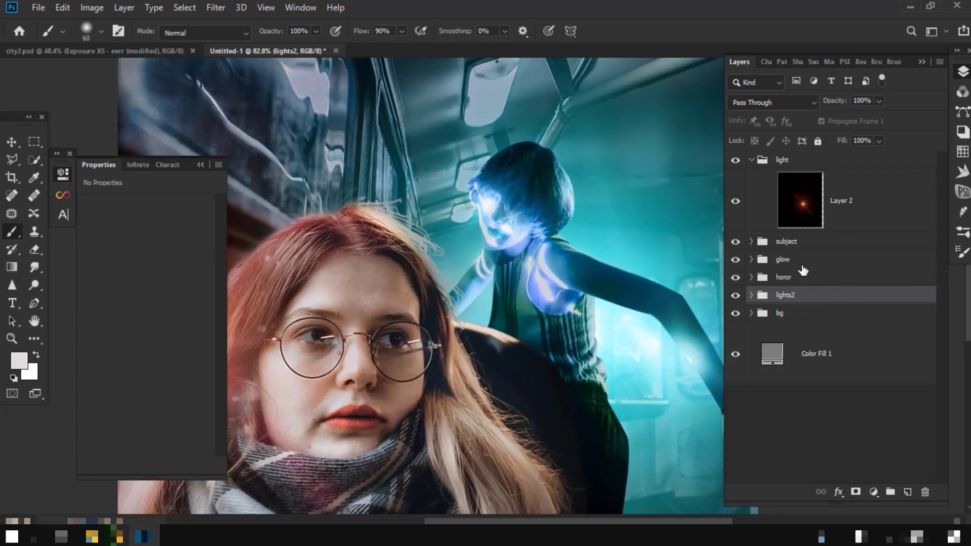
click(803, 268)
click(752, 280)
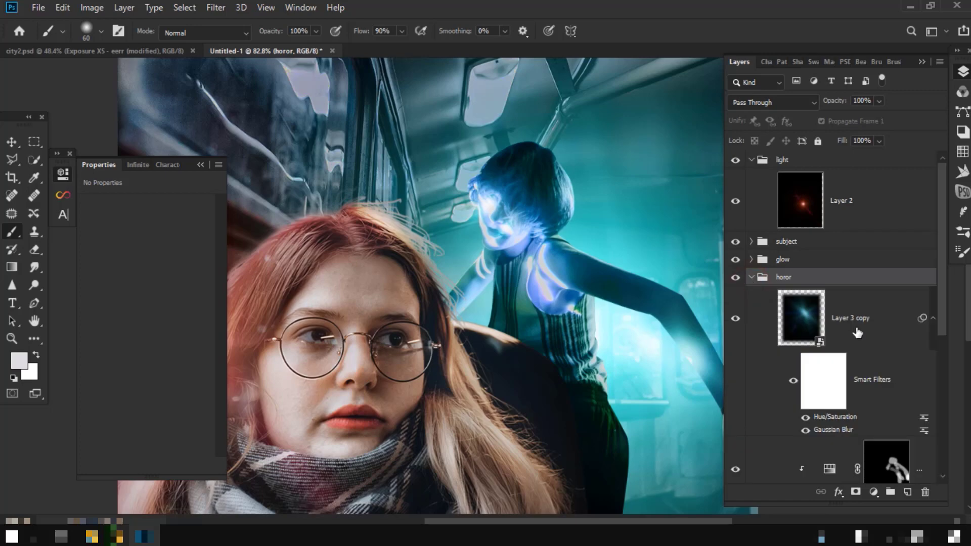
scroll(809, 455, down, 3)
click(886, 356)
- Add a Solid Color fill of pale cyan effefe clipped to the ghost
click(873, 491)
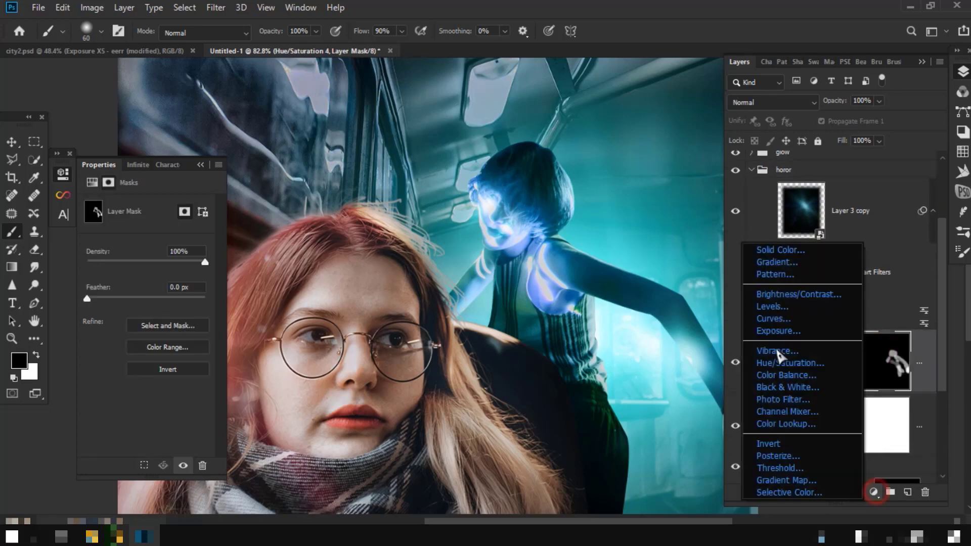
click(759, 248)
click(338, 119)
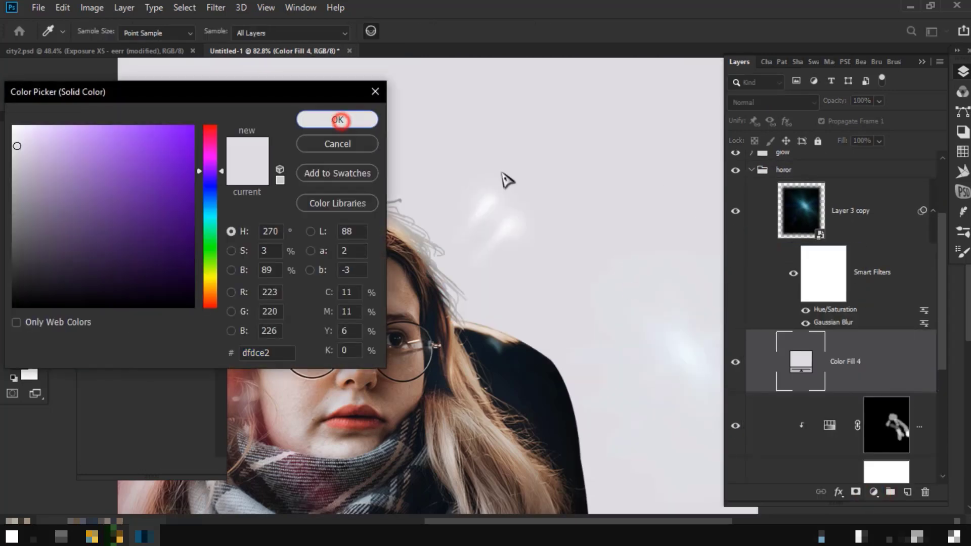
alt+click(916, 391)
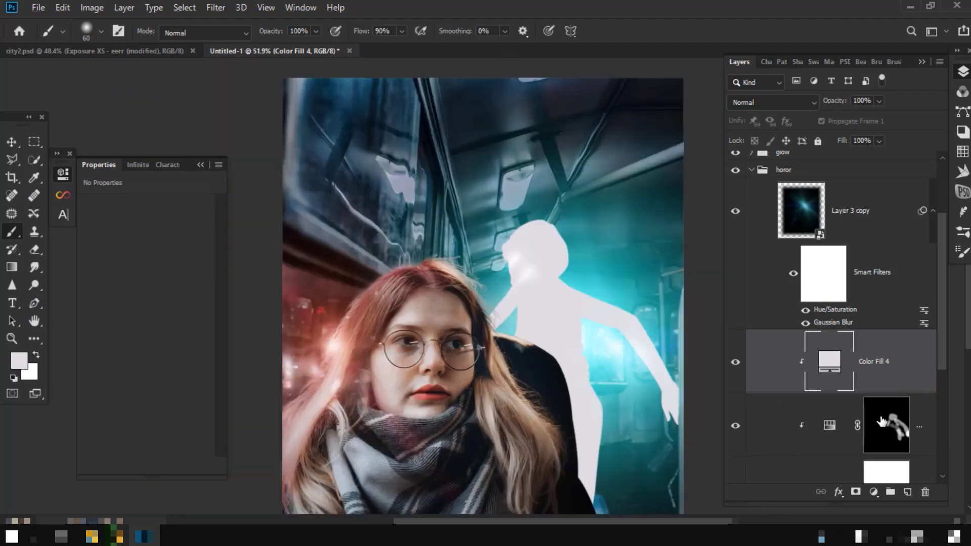
click(618, 345)
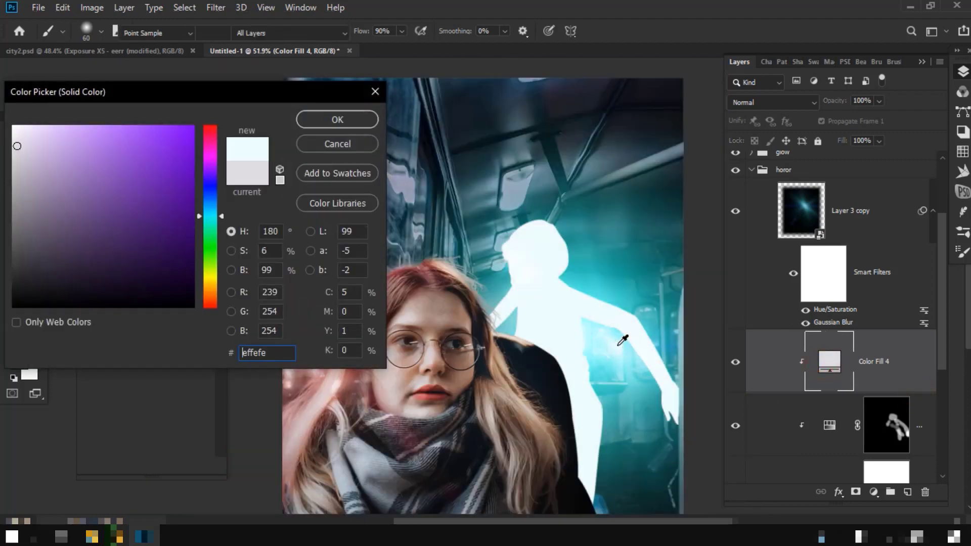
click(338, 120)
- Set Color Fill 4 to Soft Light and give it a black mask
click(771, 102)
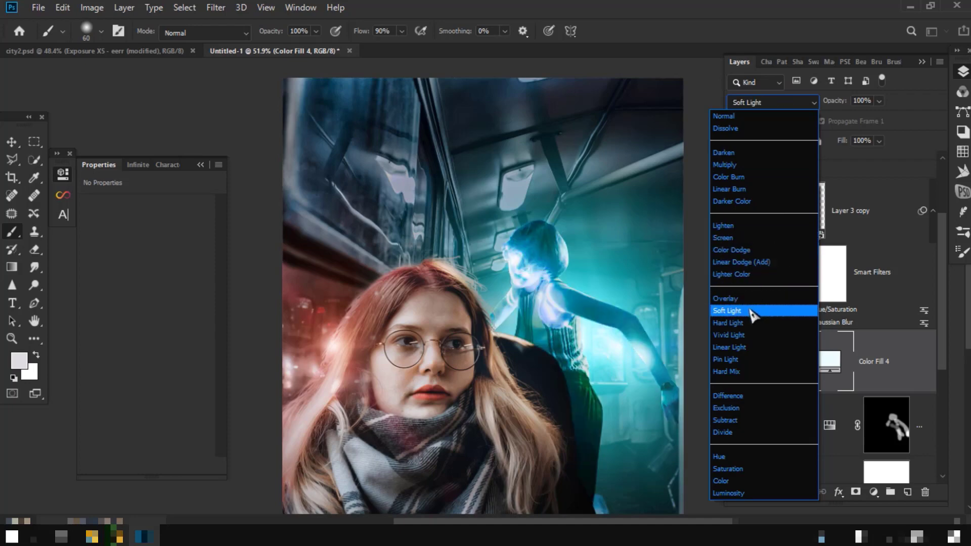
click(754, 310)
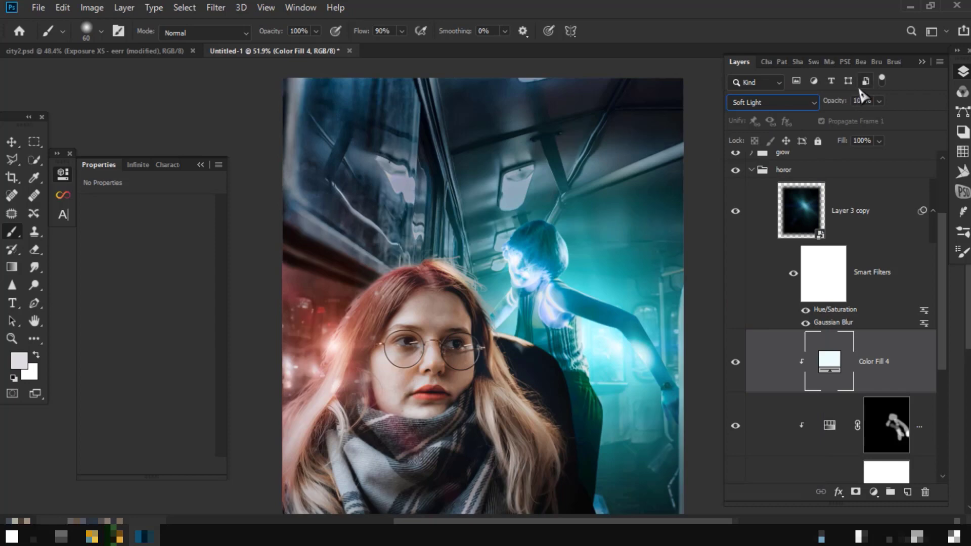
alt+click(855, 491)
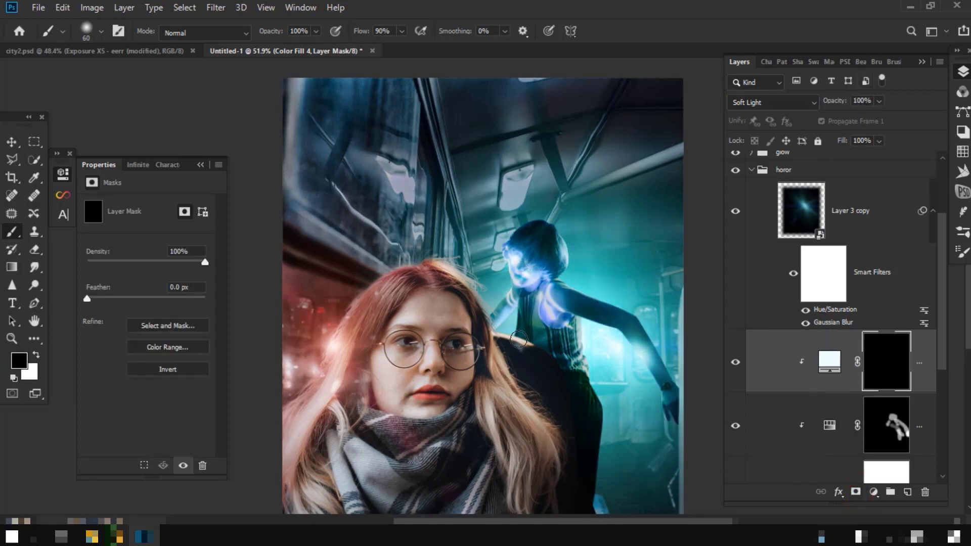
- Set the soft brush size to 247 px
right_click(510, 326)
click(167, 165)
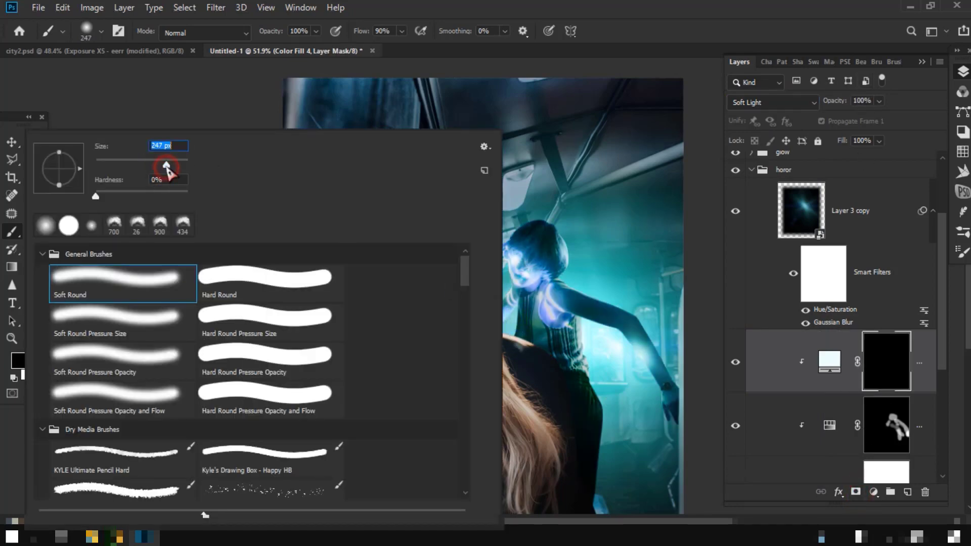
click(271, 34)
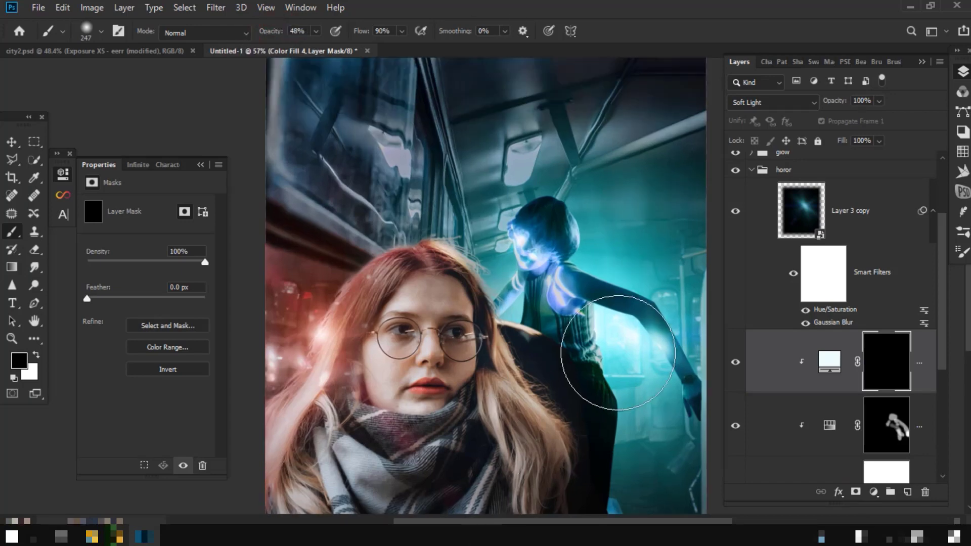
scroll(590, 347, up, 2)
scroll(574, 325, up, 3)
scroll(501, 316, up, 1)
scroll(509, 303, down, 1)
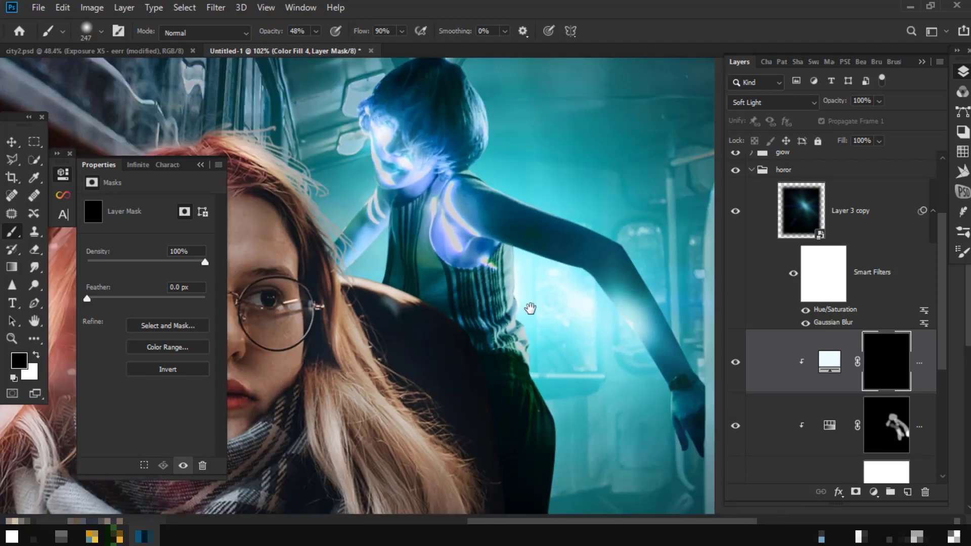
scroll(516, 319, up, 2)
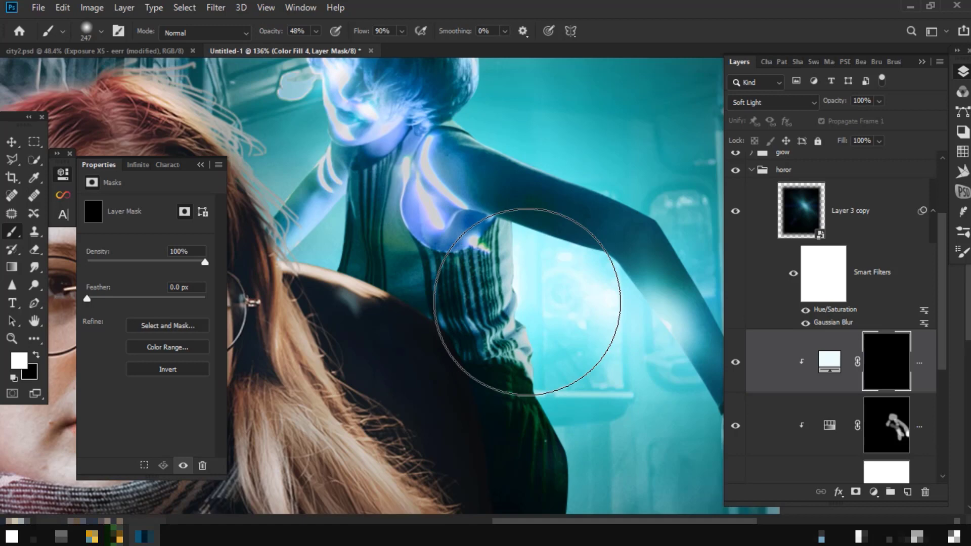
- Paint white on the Color Fill 4 mask along the ghost's arm and shoulder
drag(591, 244, 605, 296)
scroll(543, 240, down, 2)
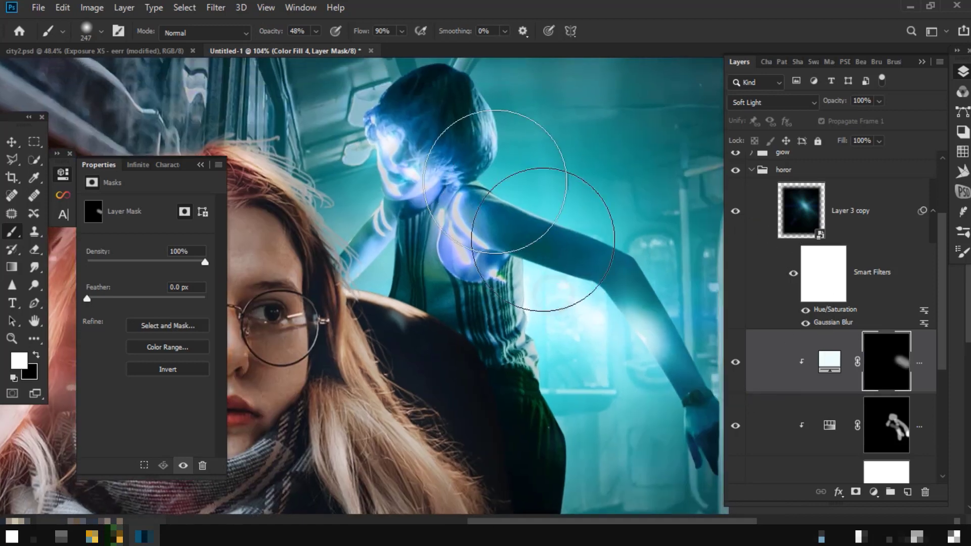
drag(543, 240, 574, 444)
mouse_move(510, 298)
mouse_down()
mouse_move(469, 295)
mouse_move(513, 343)
mouse_up()
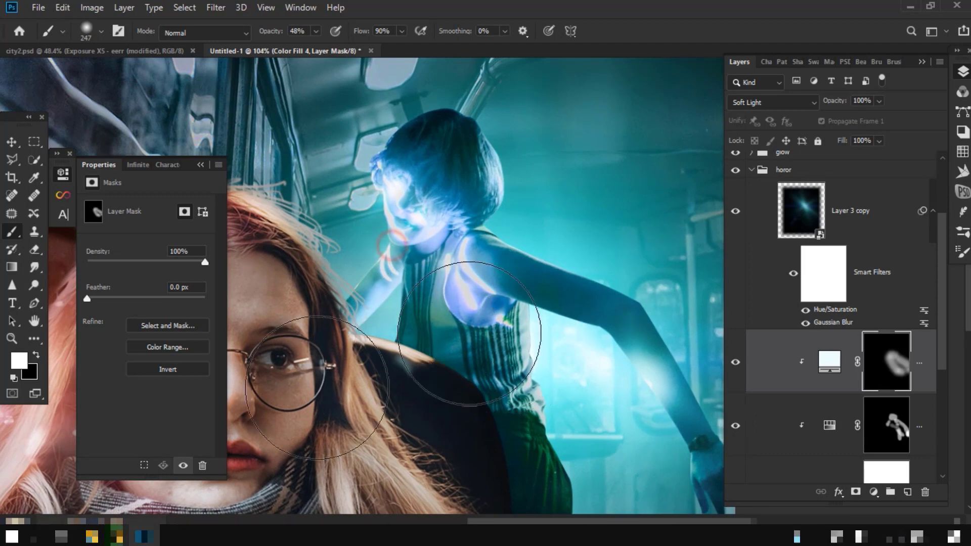
drag(488, 321, 575, 303)
scroll(594, 280, down, 3)
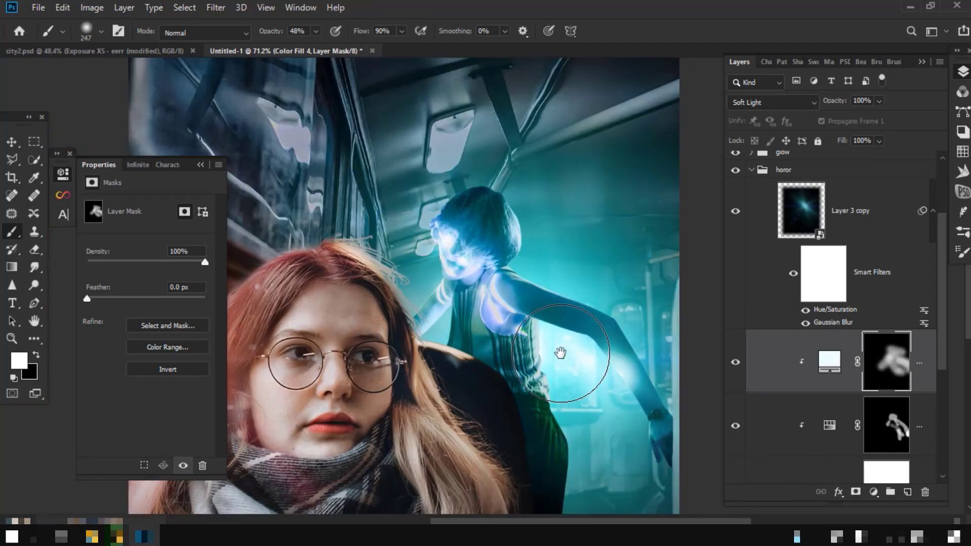
scroll(556, 343, down, 2)
scroll(551, 338, up, 1)
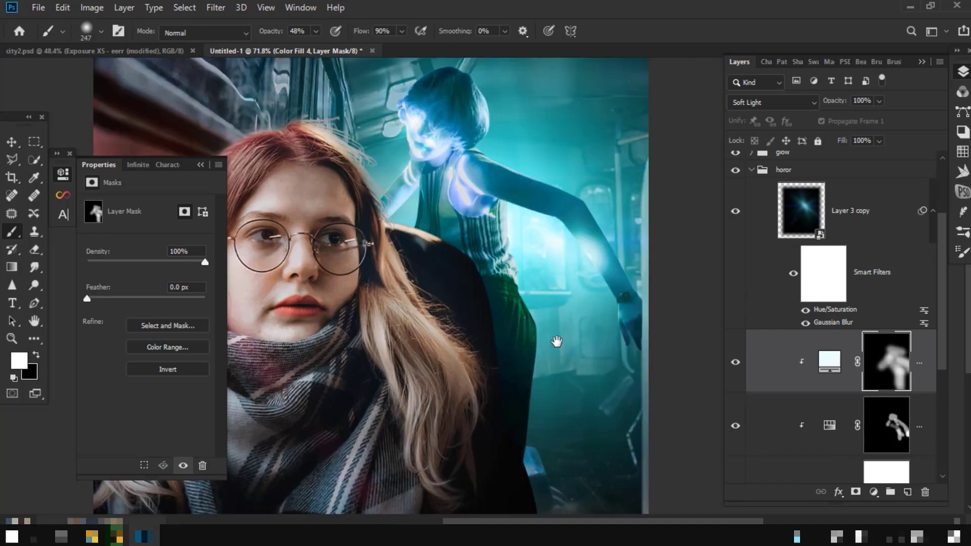
scroll(556, 340, down, 1)
drag(531, 335, 554, 365)
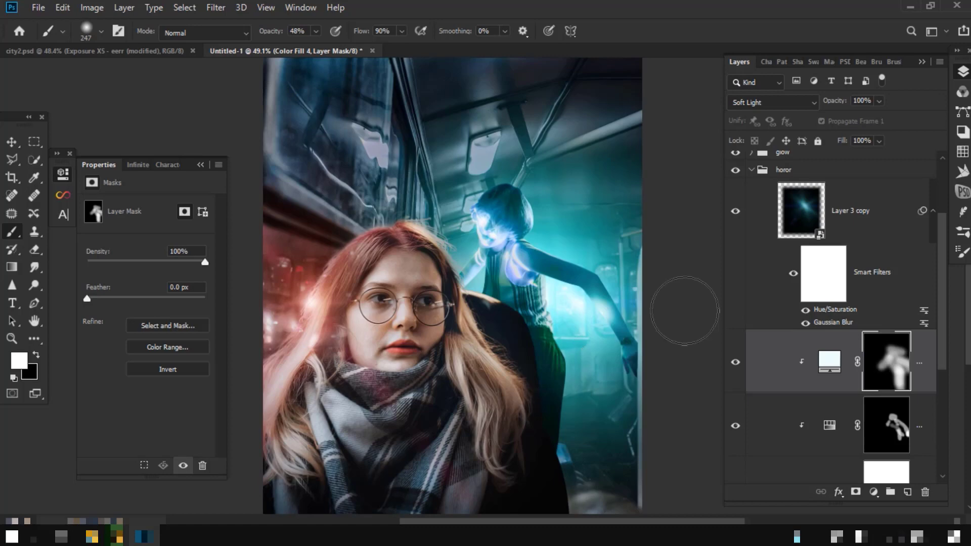
scroll(547, 304, up, 2)
- Add a Solid Color fill of bright cyan a8fafb clipped to the ghost with Ctrl+Alt+G
click(873, 493)
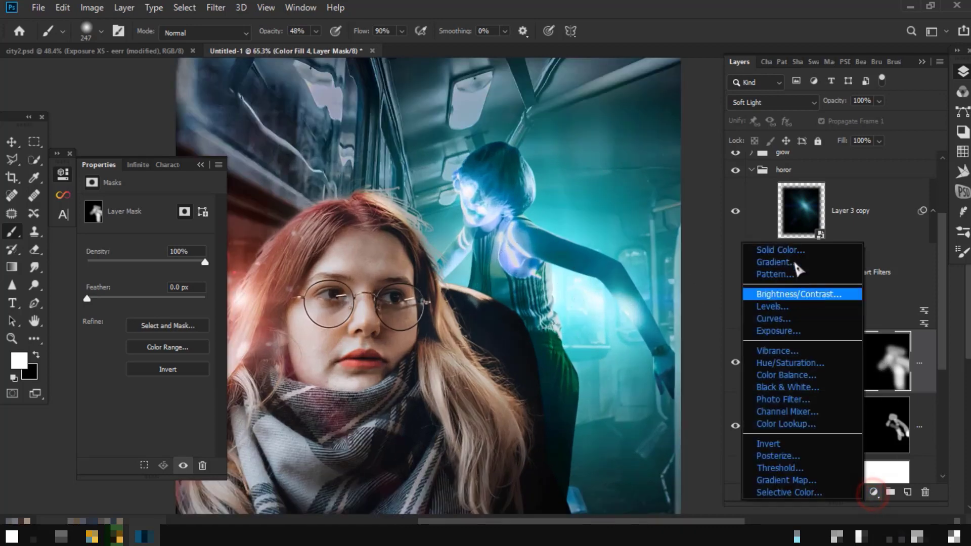
click(766, 247)
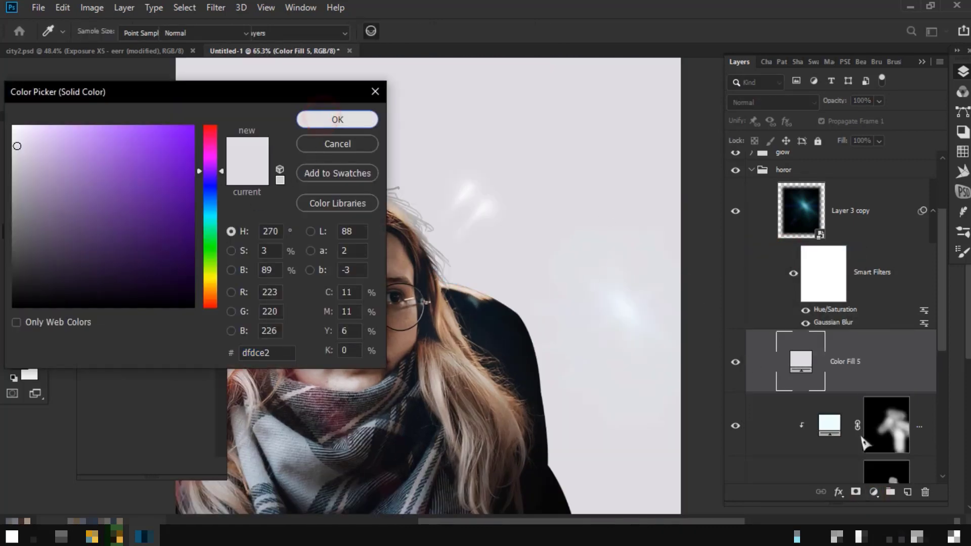
click(338, 119)
key(ctrl+alt+g)
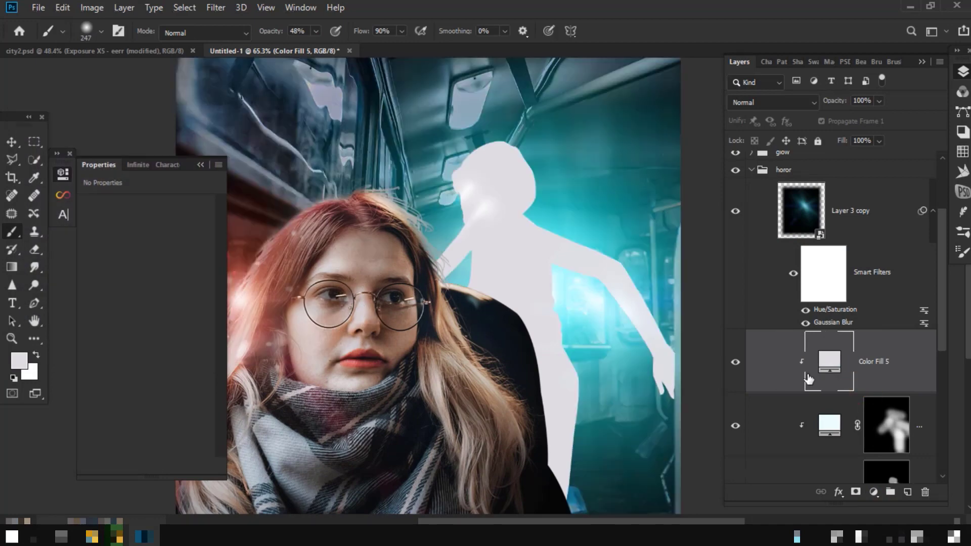
click(596, 286)
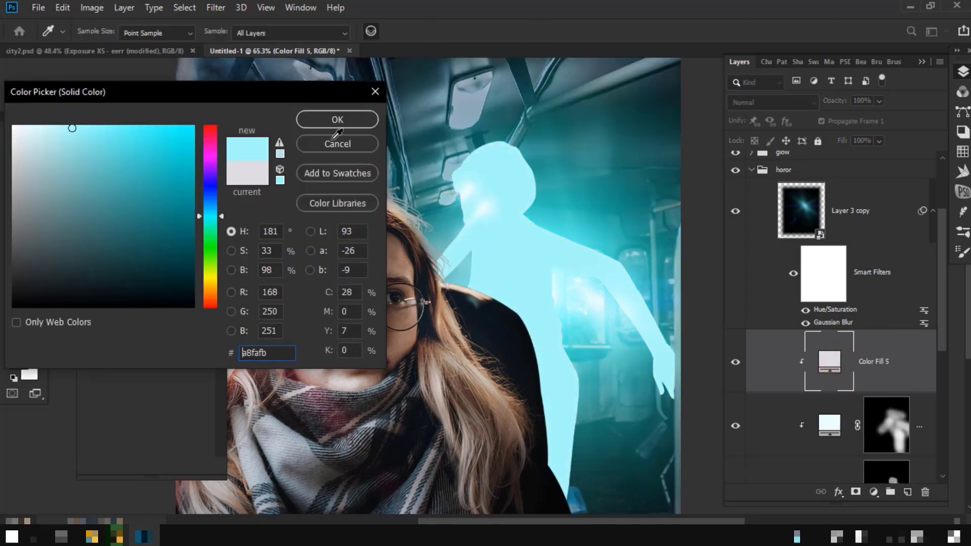
click(339, 126)
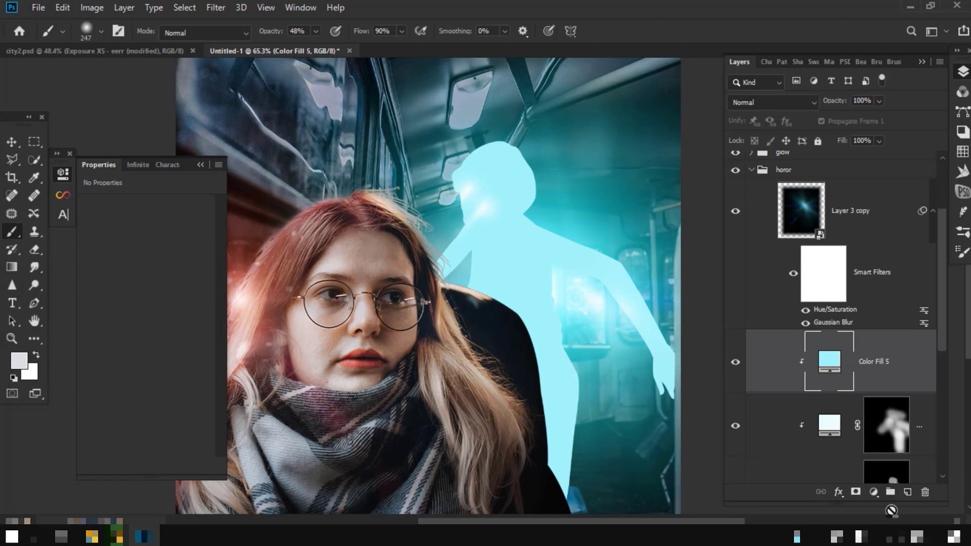
- Set Color Fill 5 to Screen and give it a black mask
click(764, 102)
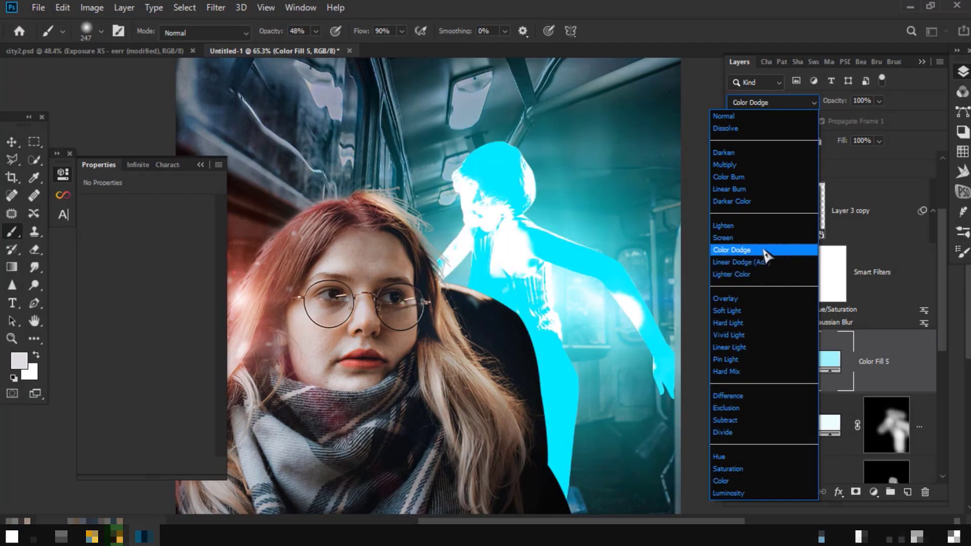
click(767, 242)
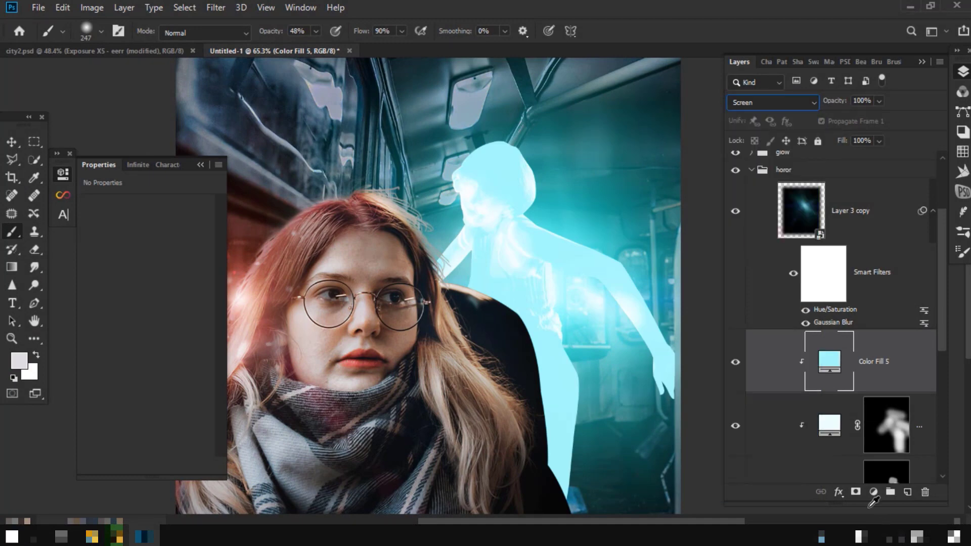
alt+click(857, 492)
scroll(595, 321, up, 3)
- Paint cyan glow up the ghost's dress and along her arm with a smaller brush
click(581, 330)
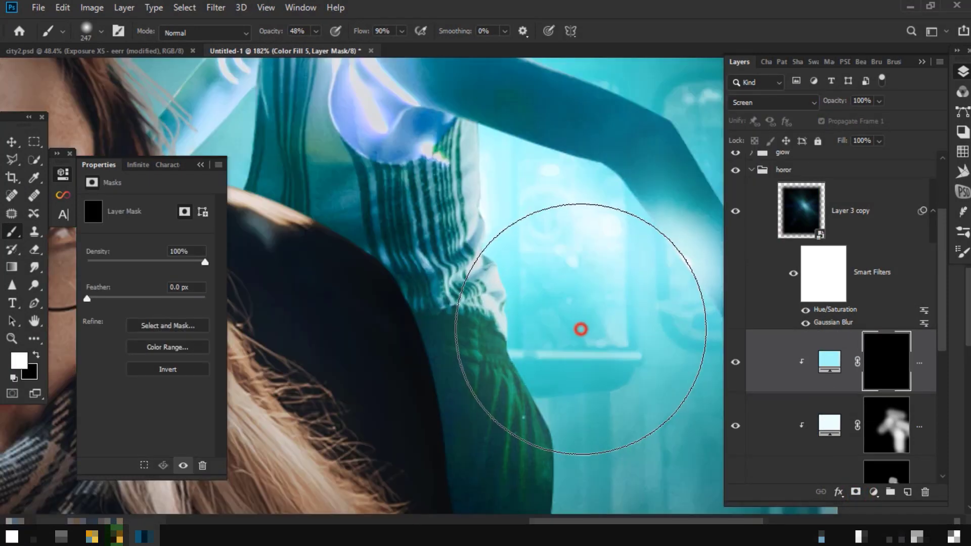
key(i)
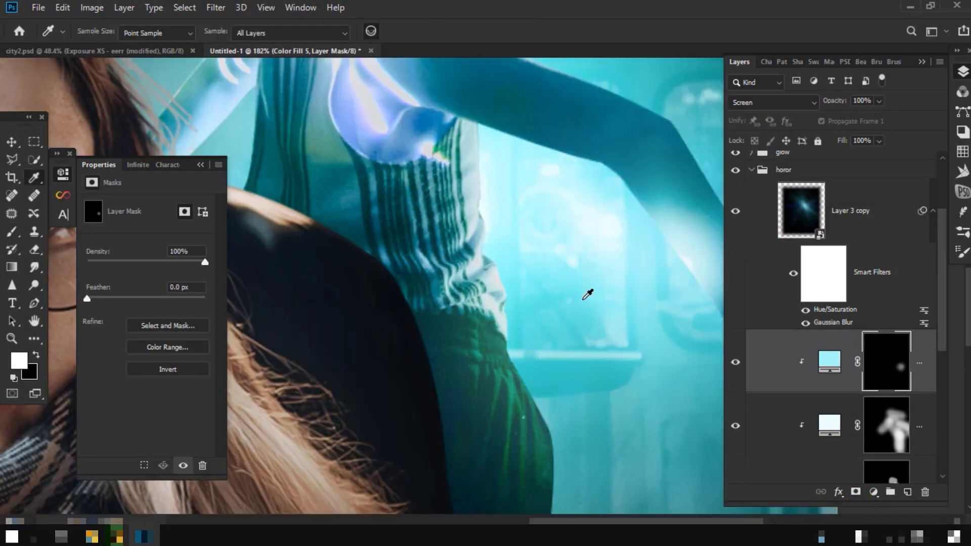
key(b)
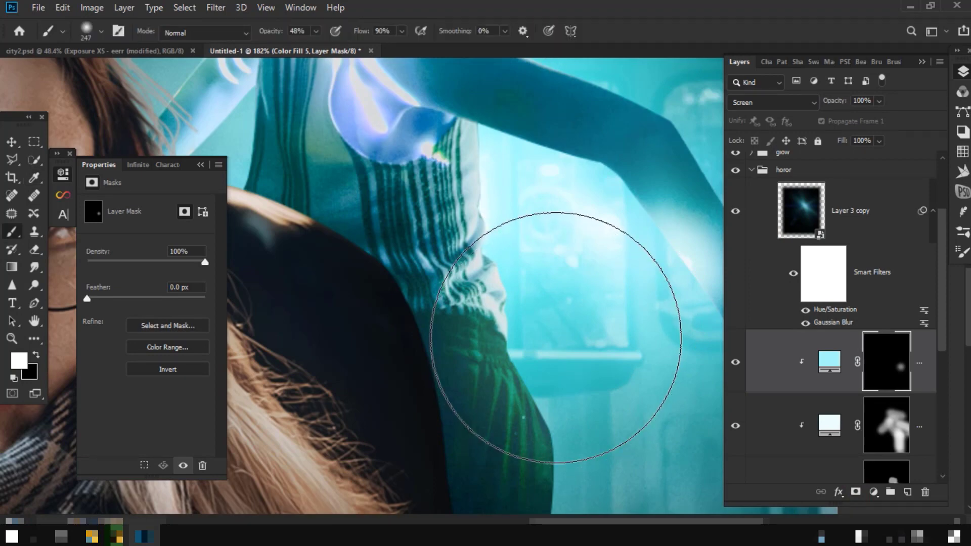
key(bracketleft)
key(bracketleft)
key(bracketleft)
key(bracketleft)
key(bracketleft)
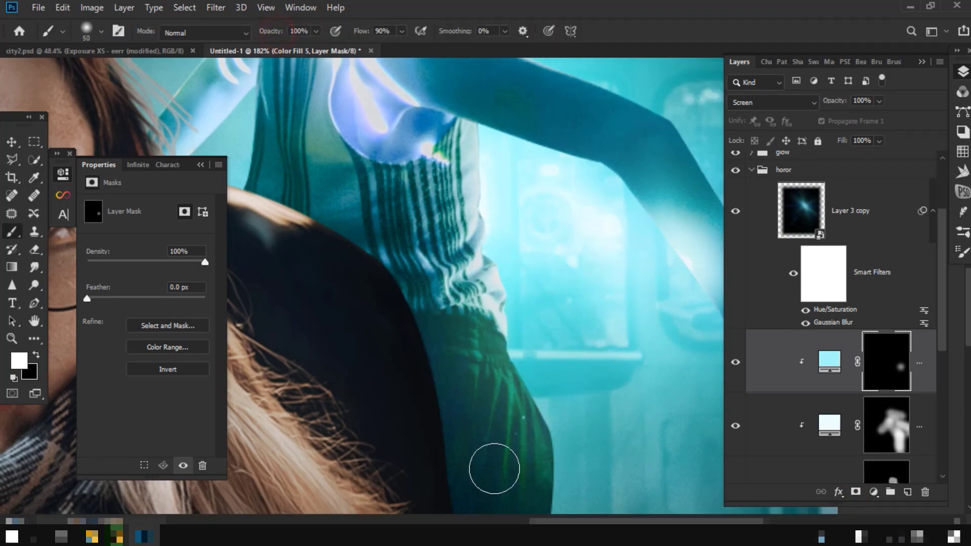
mouse_move(494, 469)
mouse_down()
mouse_move(498, 154)
mouse_move(608, 202)
mouse_move(640, 256)
mouse_up()
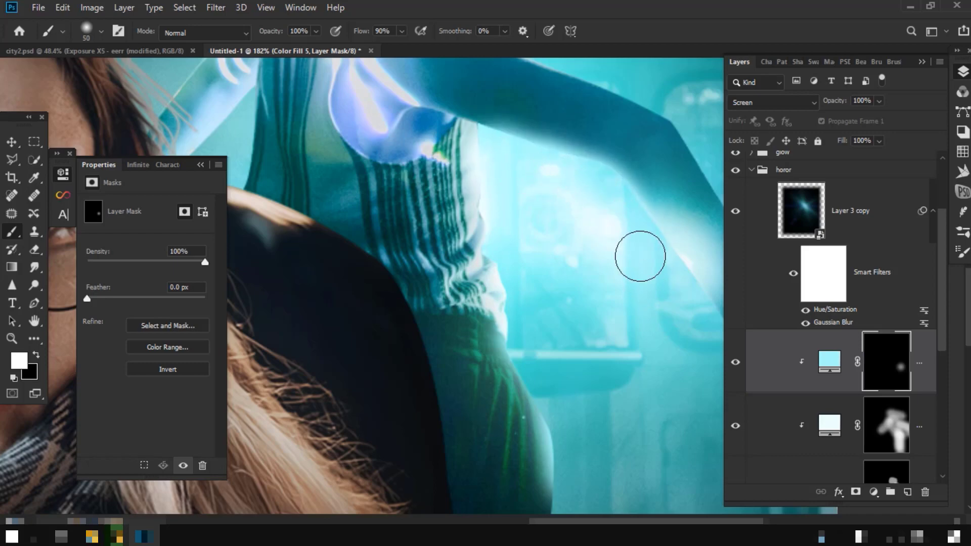
drag(523, 215, 371, 79)
mouse_move(531, 180)
mouse_down()
mouse_move(568, 244)
mouse_move(568, 227)
mouse_move(580, 319)
mouse_move(614, 420)
mouse_up()
mouse_move(450, 367)
mouse_down()
mouse_move(559, 222)
mouse_move(522, 396)
mouse_move(521, 348)
mouse_up()
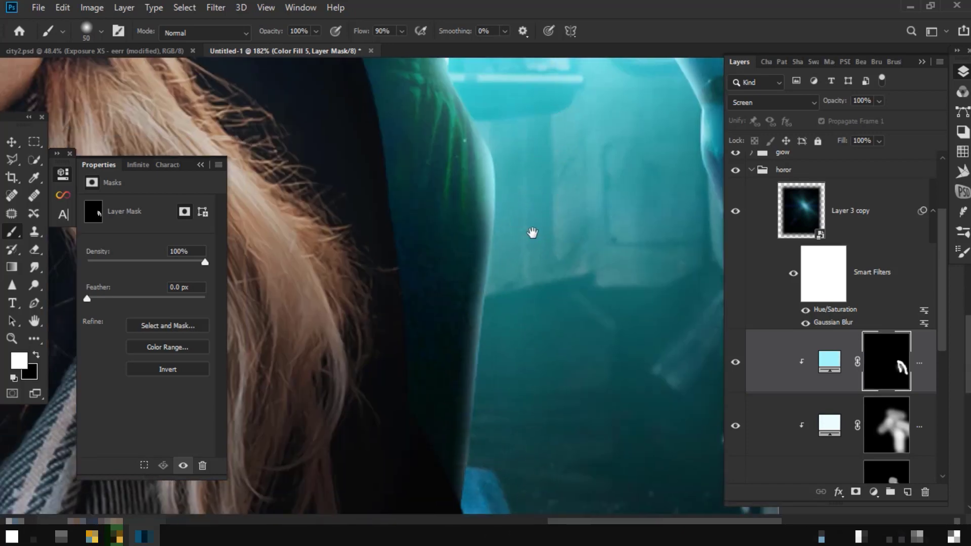
- Repaint the glow on the ghost girl's arm, undoing one stray stroke
scroll(533, 233, down, 3)
drag(534, 268, 536, 415)
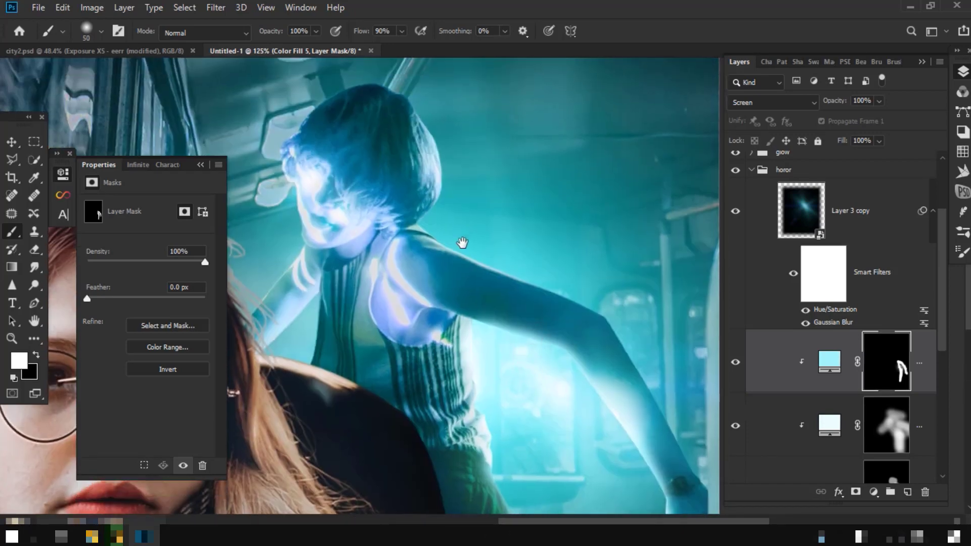
drag(481, 281, 668, 373)
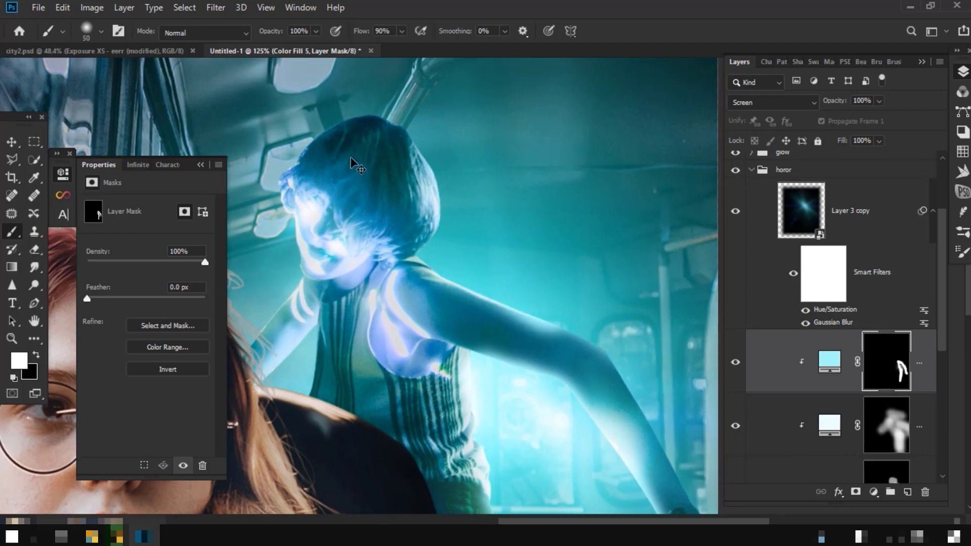
key(ctrl+z)
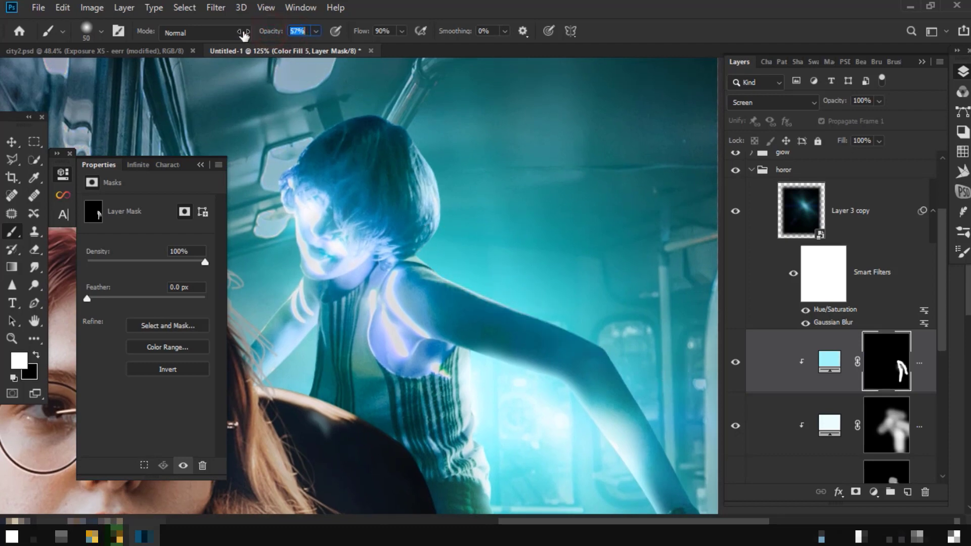
drag(446, 264, 594, 339)
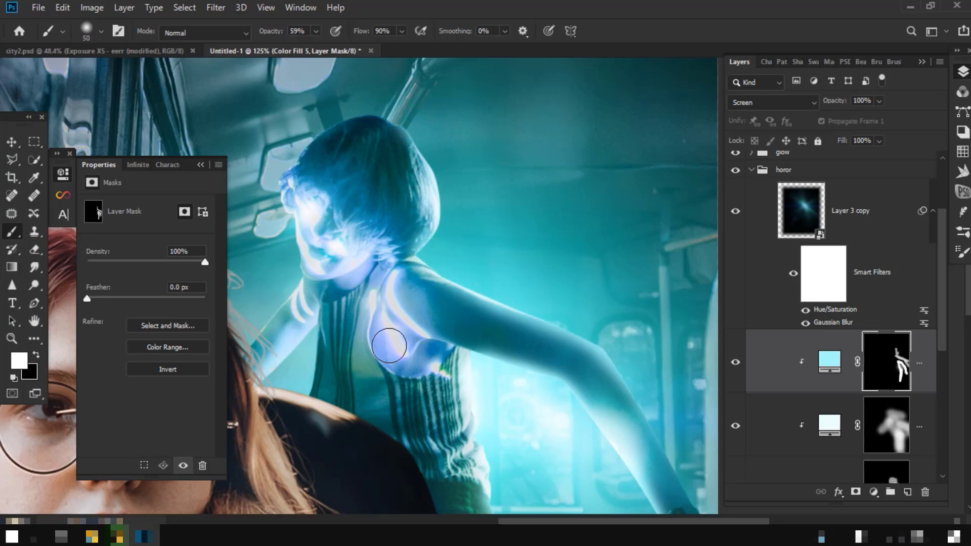
mouse_move(282, 289)
mouse_down()
mouse_move(489, 347)
mouse_move(508, 462)
mouse_up()
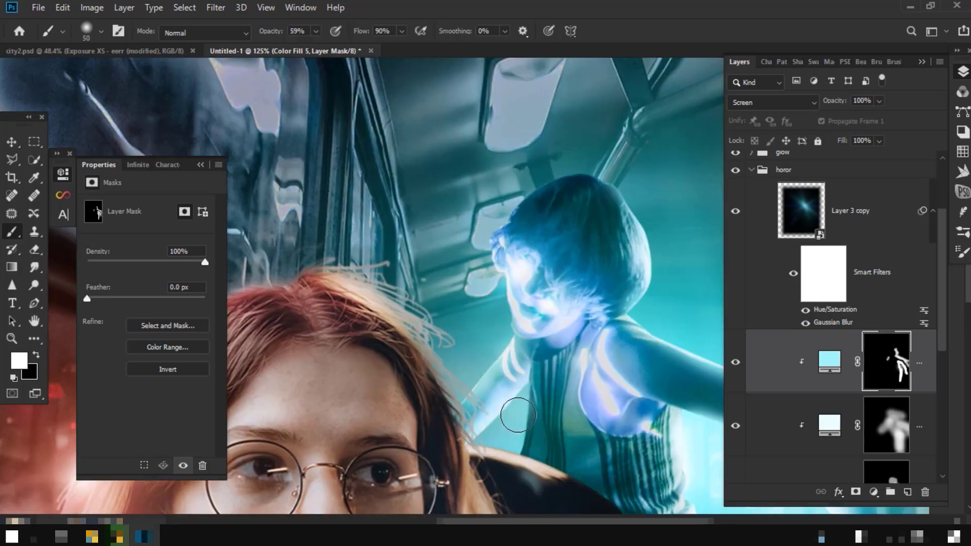
drag(642, 440, 592, 392)
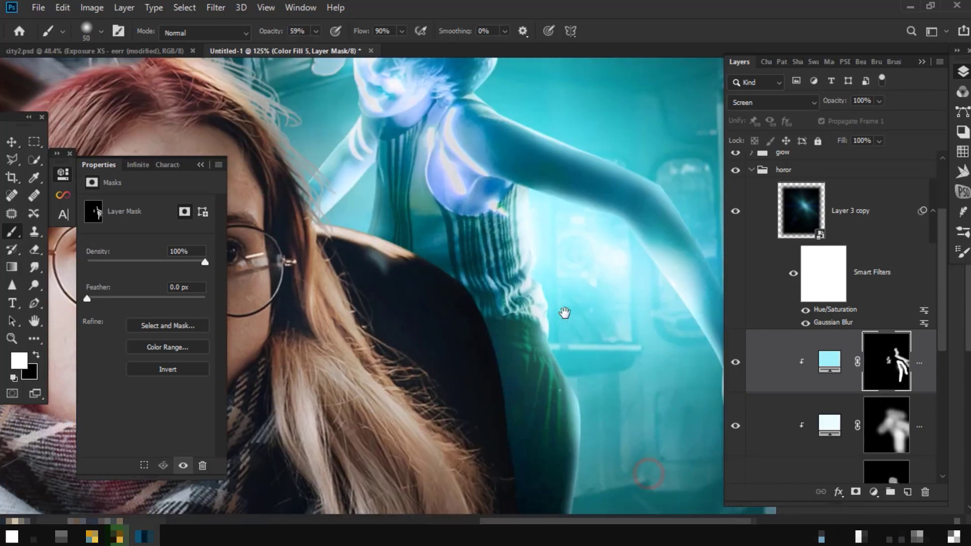
drag(647, 470, 565, 310)
- Zoom out to fit the whole composite in the window to review the glow
key(ctrl+minus)
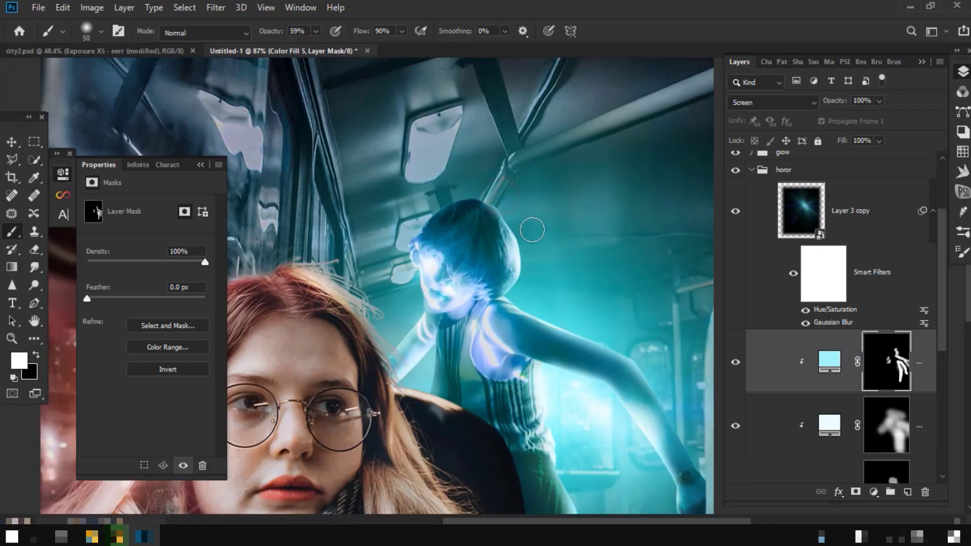
key(ctrl+minus)
key(ctrl+minus)
key(ctrl+minus)
key(ctrl+0)
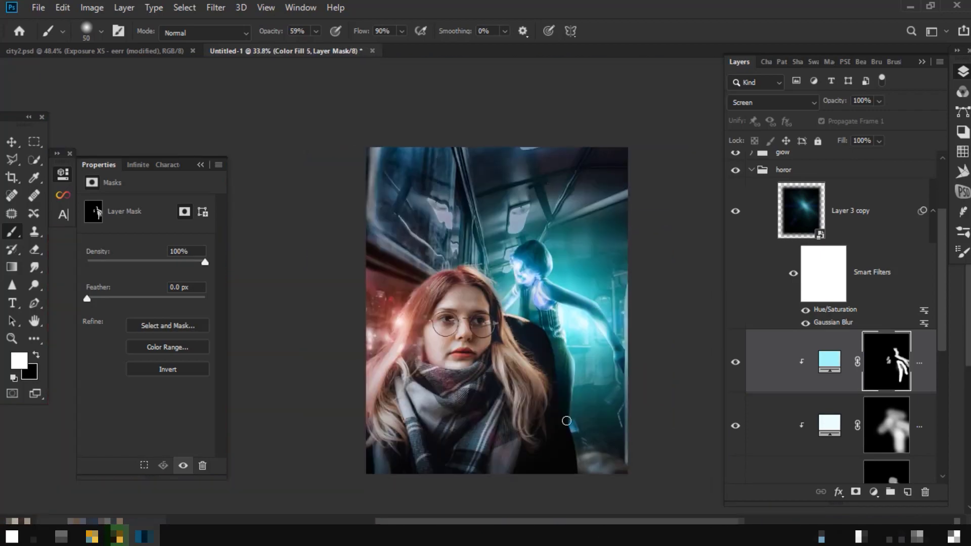
scroll(574, 433, down, 1)
scroll(577, 416, up, 2)
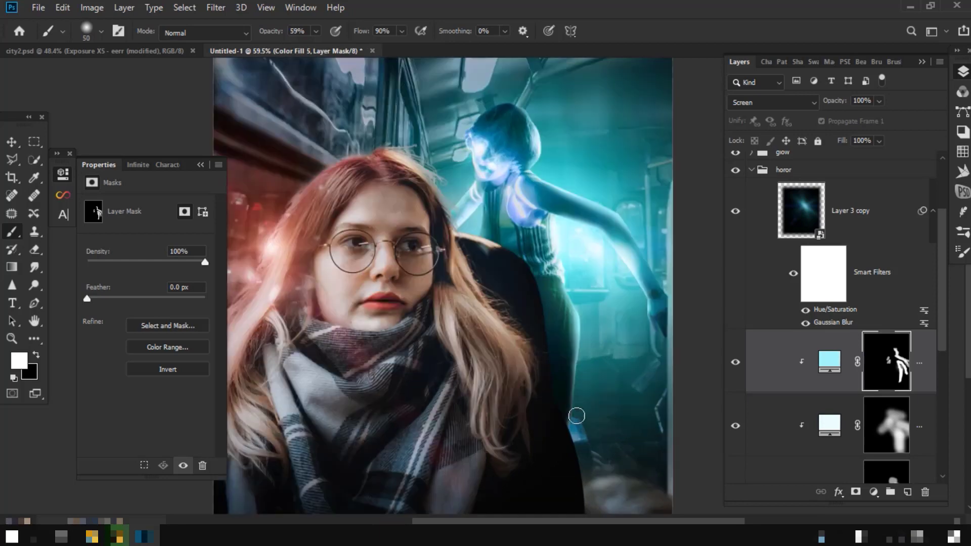
scroll(535, 390, down, 1)
scroll(535, 389, down, 1)
scroll(535, 389, down, 1)
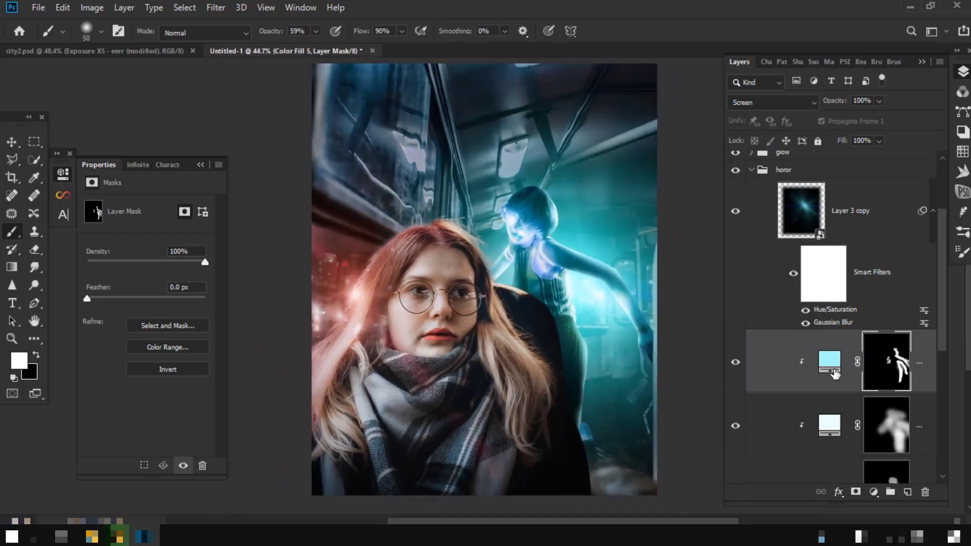
scroll(739, 295, up, 2)
- Add a Solid Color fill clipped to the top layer of the subject group
click(751, 277)
click(754, 241)
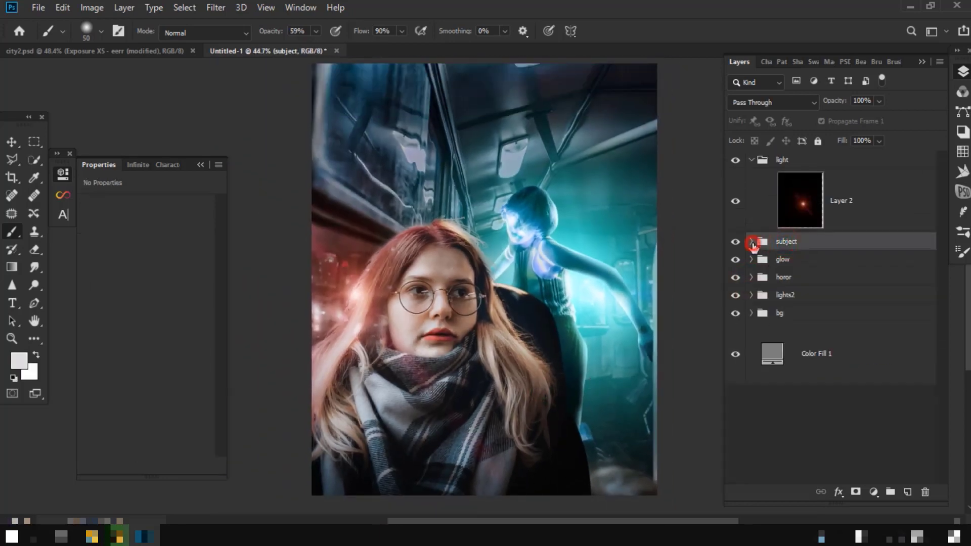
click(875, 309)
click(873, 491)
click(779, 250)
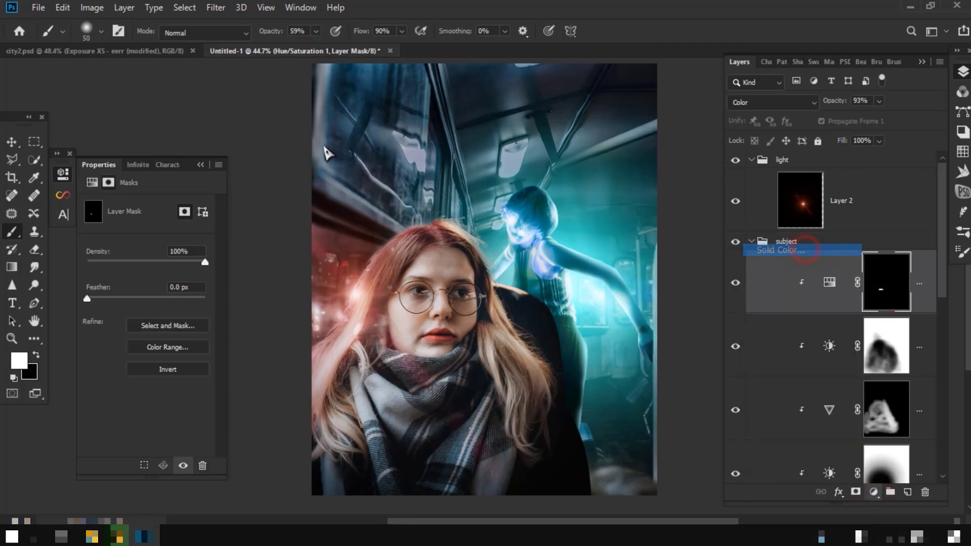
click(320, 122)
alt+click(823, 283)
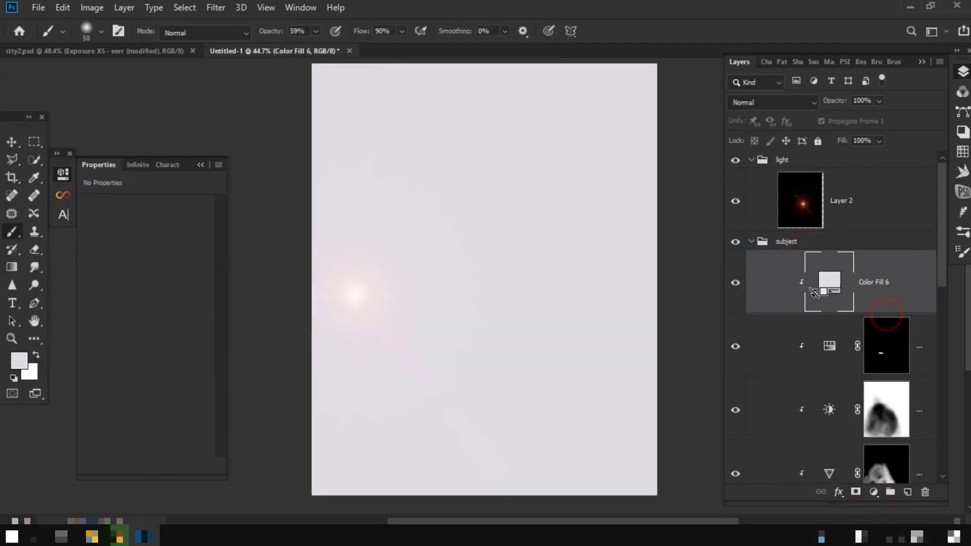
- Change Color Fill 6 to sampled cyan 94f6f8 and blend it as Hard Light
double_click(798, 292)
mouse_move(600, 285)
mouse_down()
mouse_move(622, 285)
mouse_move(612, 284)
mouse_up()
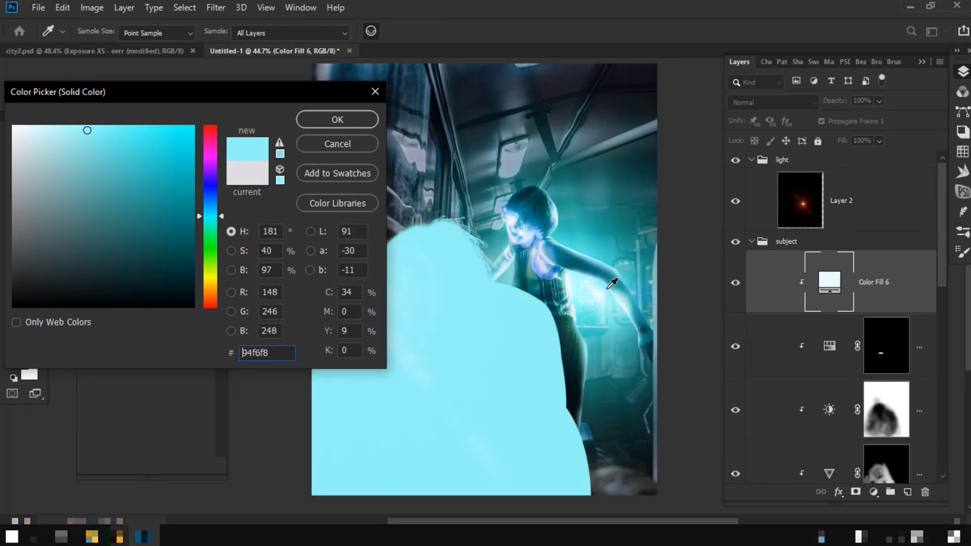
click(307, 123)
click(771, 102)
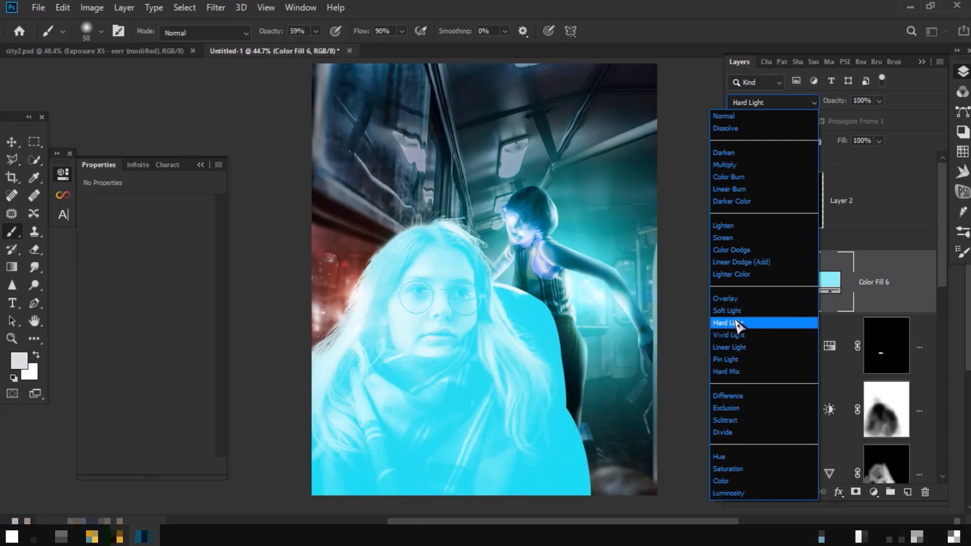
click(738, 323)
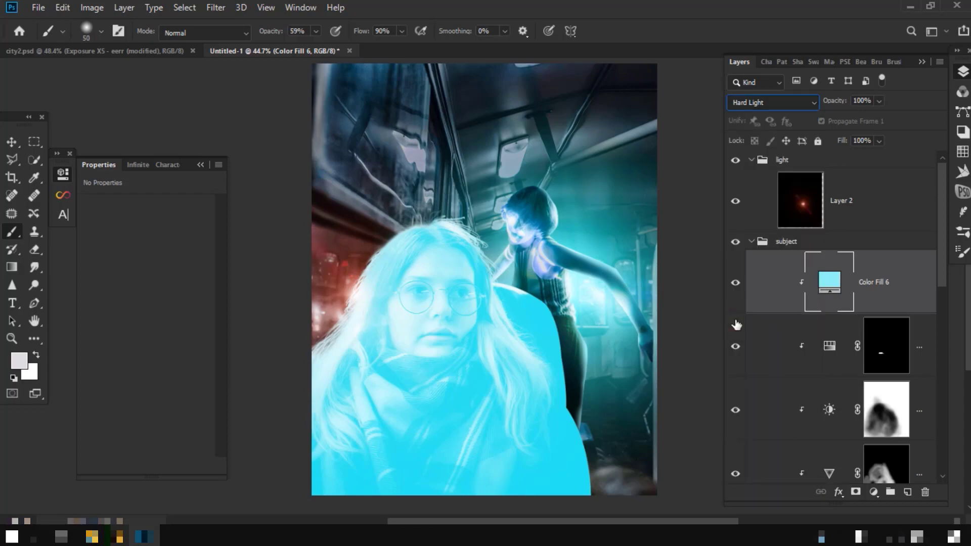
- Give Color Fill 6 a black mask and paint cyan back along the hair edge with a 278 px low-strength brush
alt+click(855, 491)
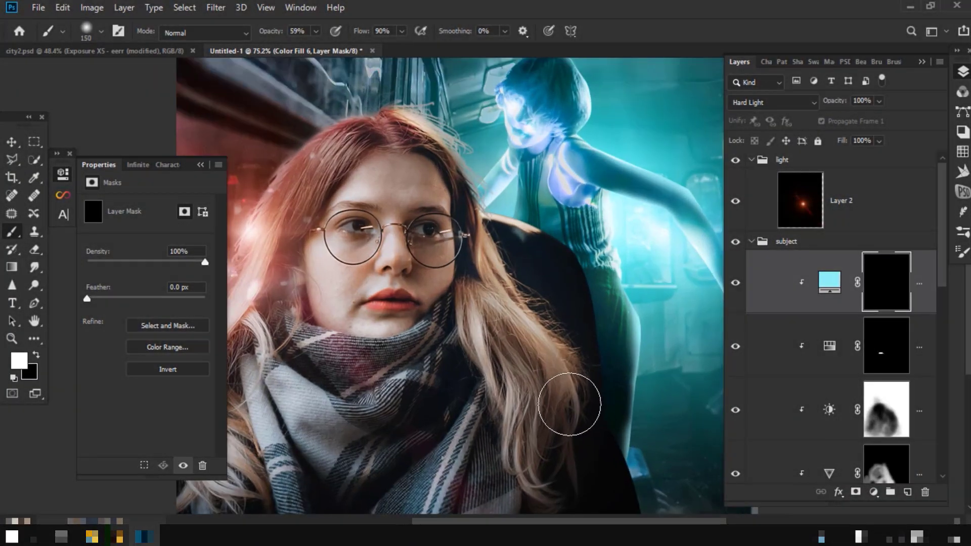
drag(568, 405, 585, 314)
right_click(468, 273)
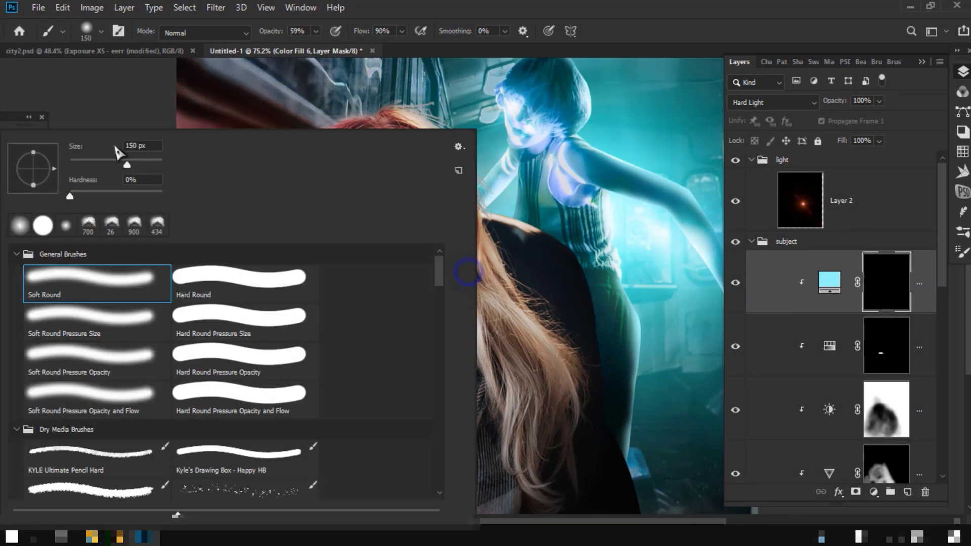
drag(145, 172, 151, 165)
drag(272, 32, 233, 31)
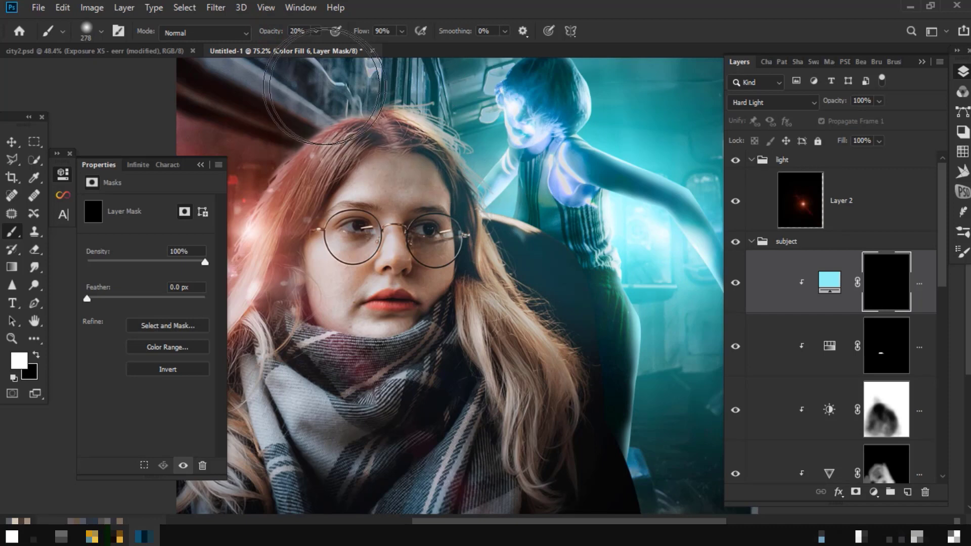
drag(597, 340, 638, 412)
scroll(638, 412, down, 2)
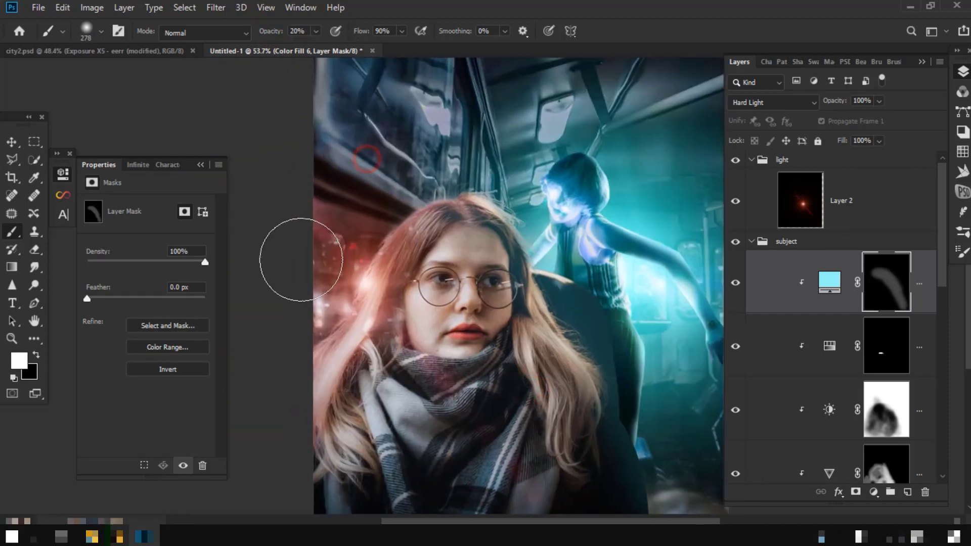
drag(473, 168, 672, 503)
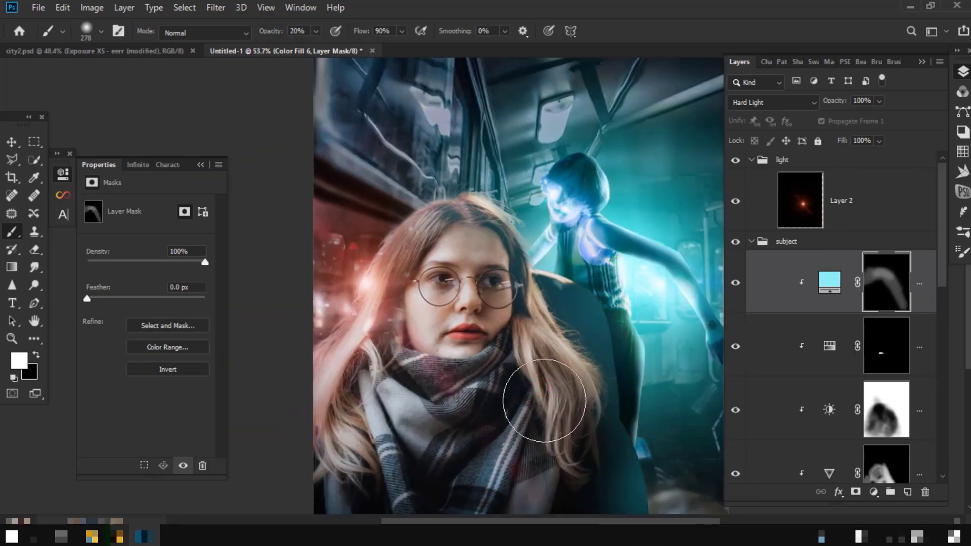
- Paint black on the mask to remove cyan tint near the woman's shoulder
right_click(279, 185)
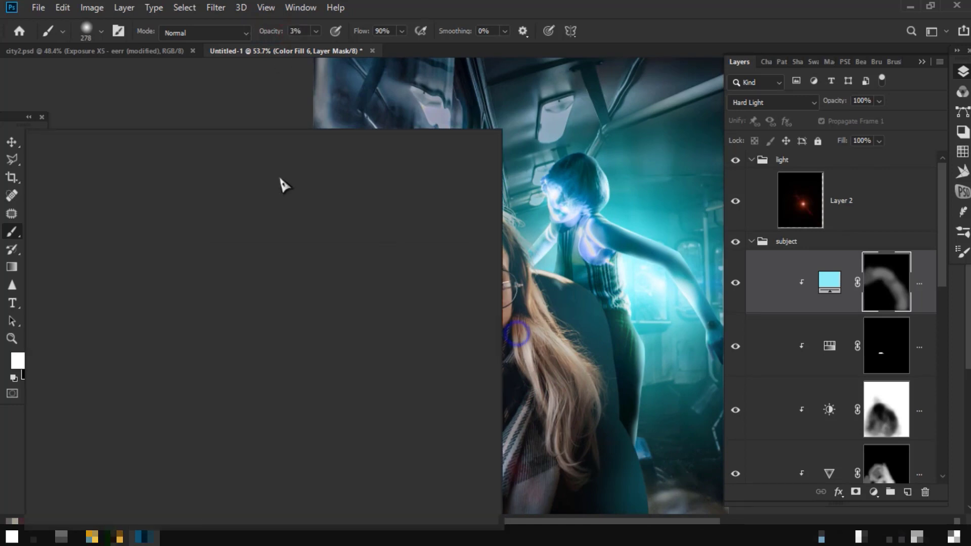
key(Return)
scroll(506, 430, down, 1)
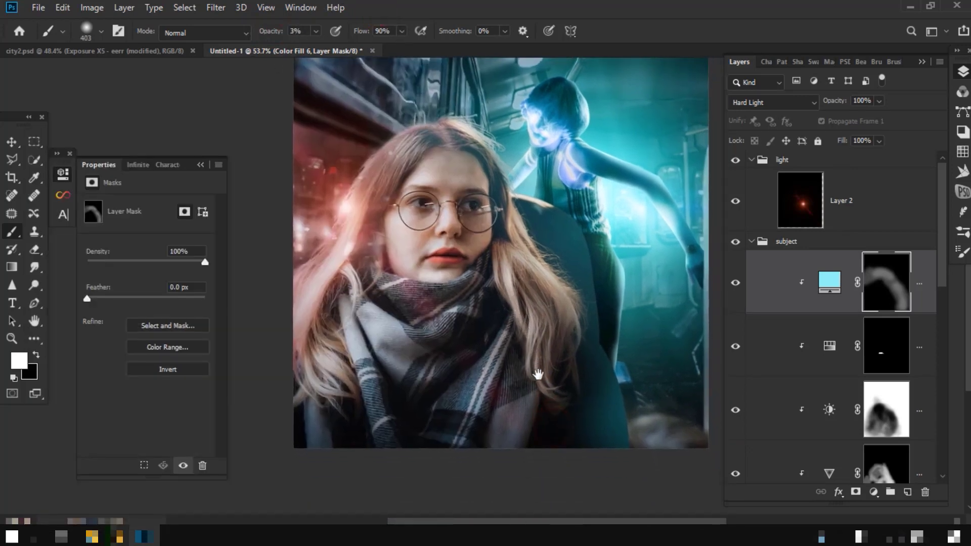
scroll(455, 394, down, 1)
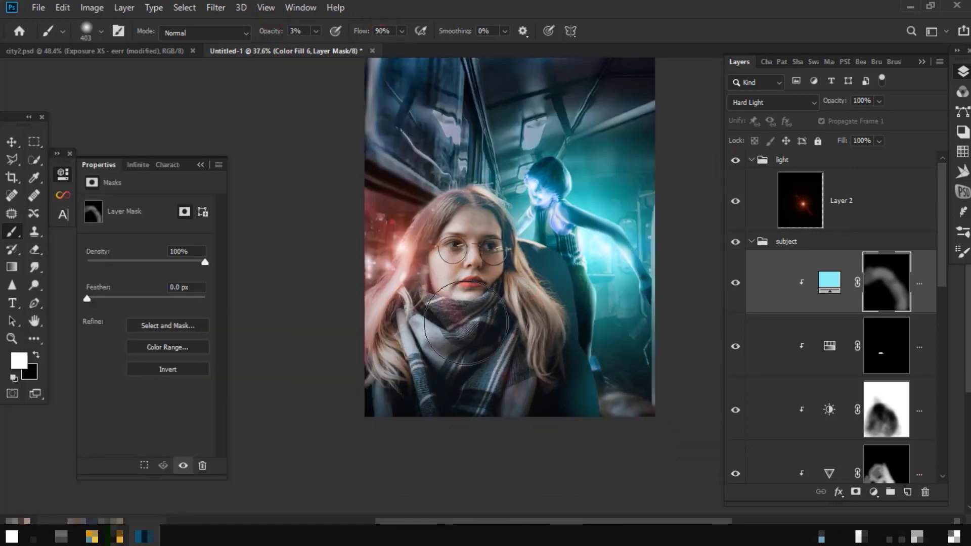
scroll(480, 405, up, 1)
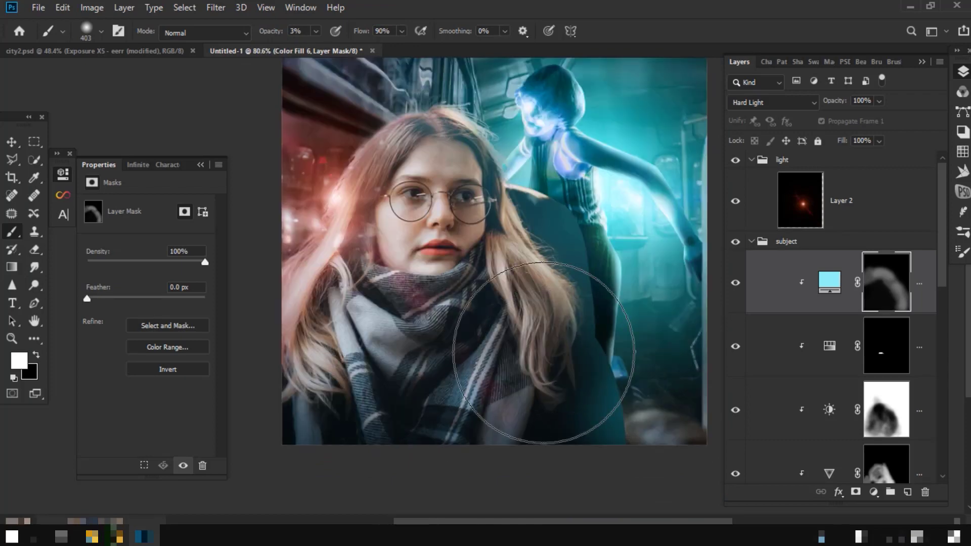
scroll(556, 384, down, 1)
scroll(578, 416, up, 1)
right_click(481, 303)
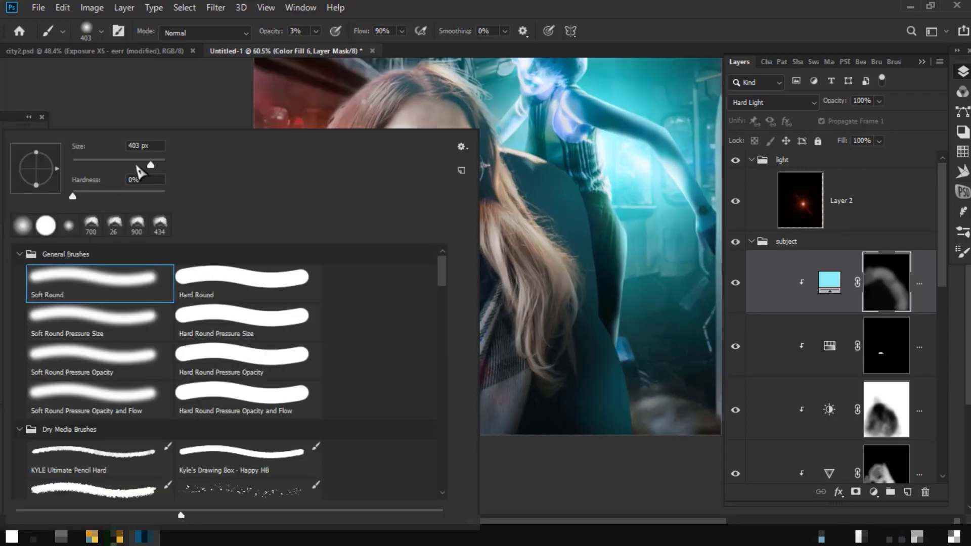
key(Return)
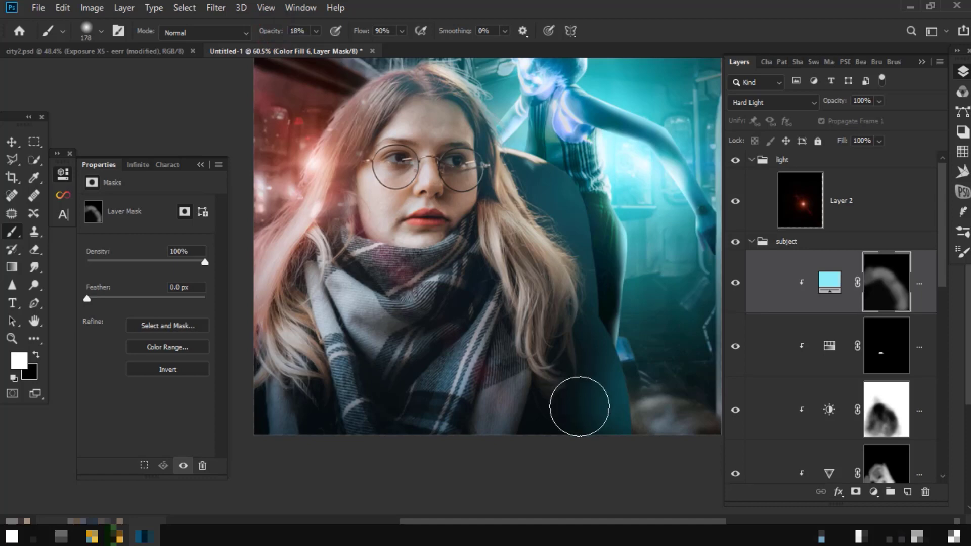
key(x)
drag(579, 406, 575, 335)
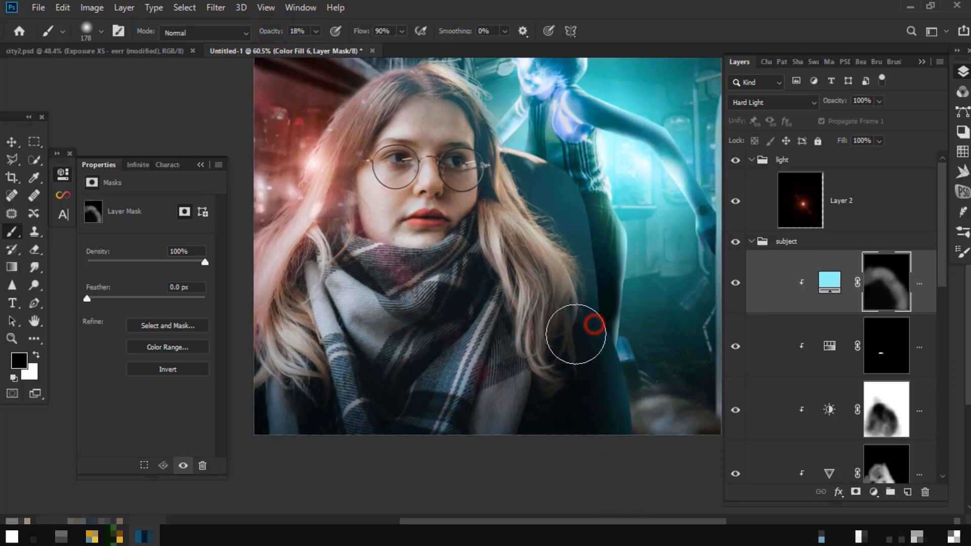
mouse_move(596, 390)
mouse_down()
mouse_move(601, 398)
mouse_move(573, 219)
mouse_move(596, 411)
mouse_up()
scroll(560, 326, up, 1)
scroll(572, 445, up, 1)
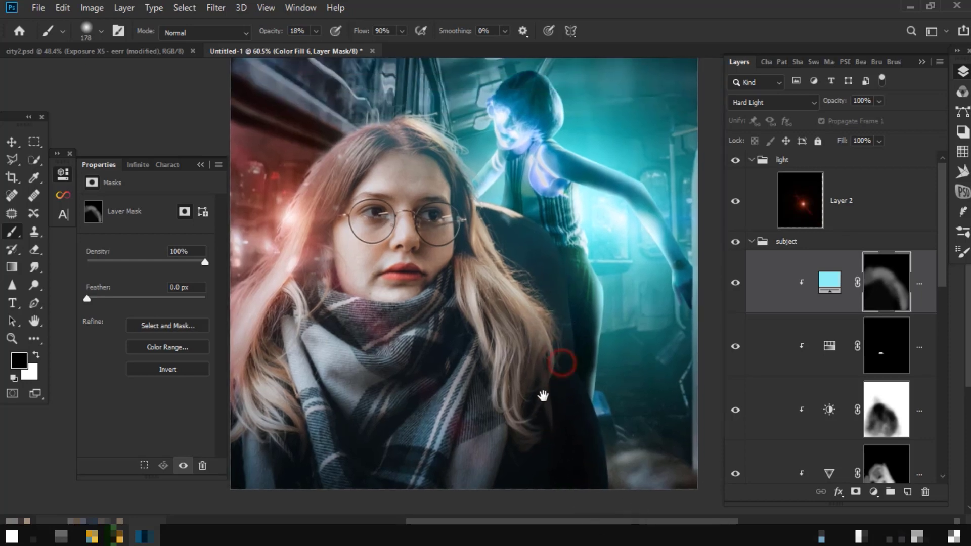
alt+scroll(546, 396, down, 1)
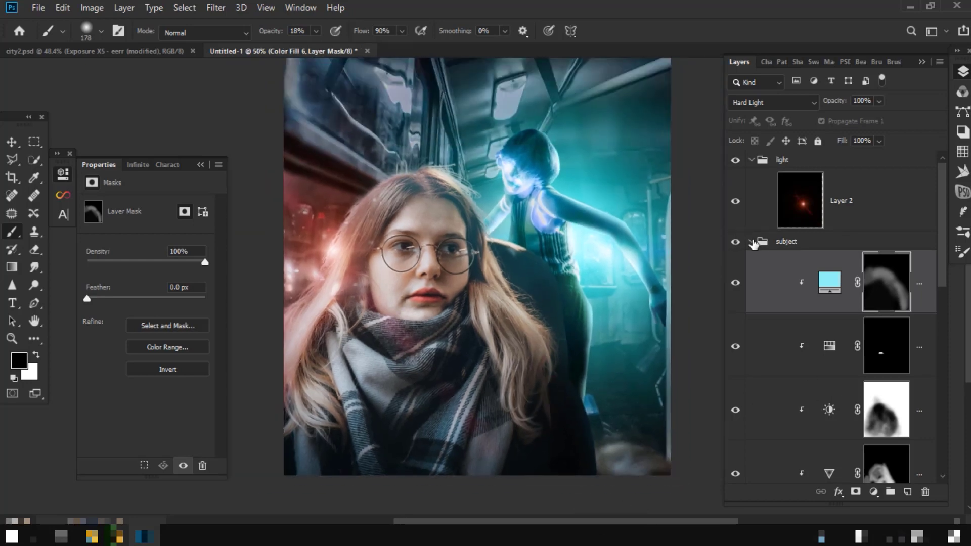
- Add a Color Balance adjustment clipped to the subject: midtones Cyan-Red -43, Yellow-Blue +4
click(873, 492)
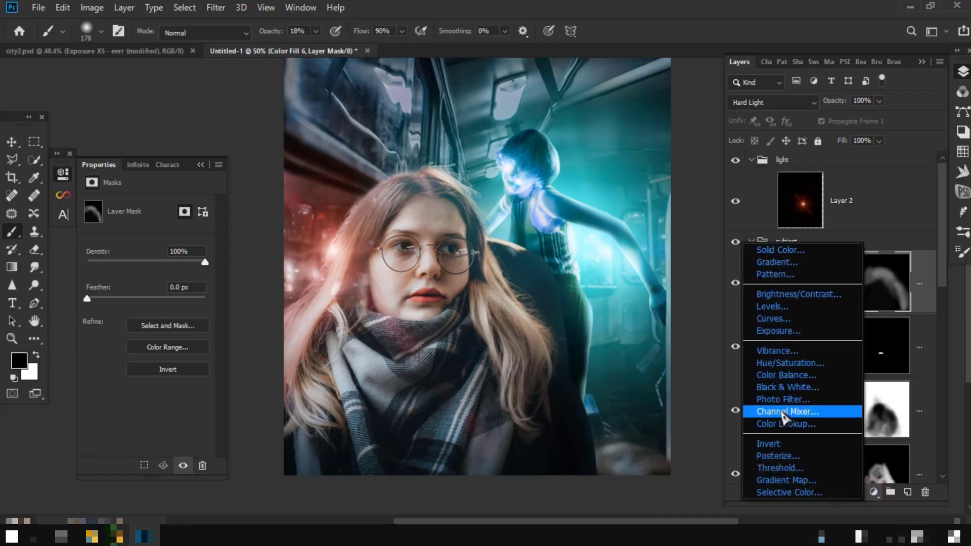
click(785, 375)
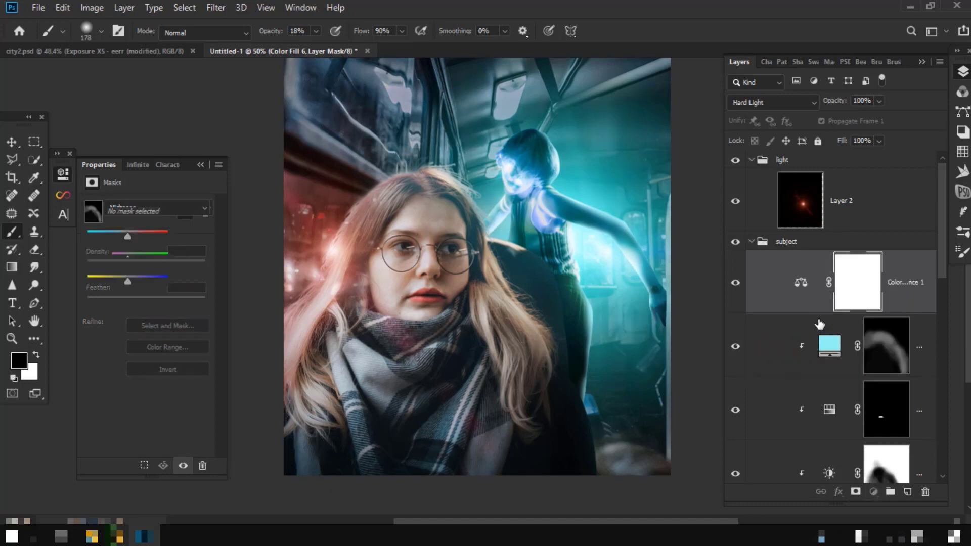
alt+click(800, 310)
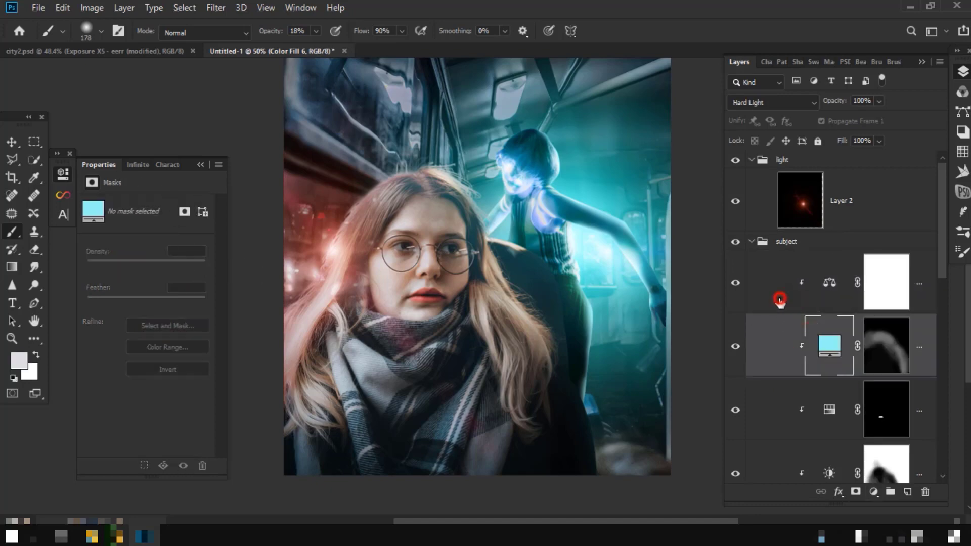
click(780, 301)
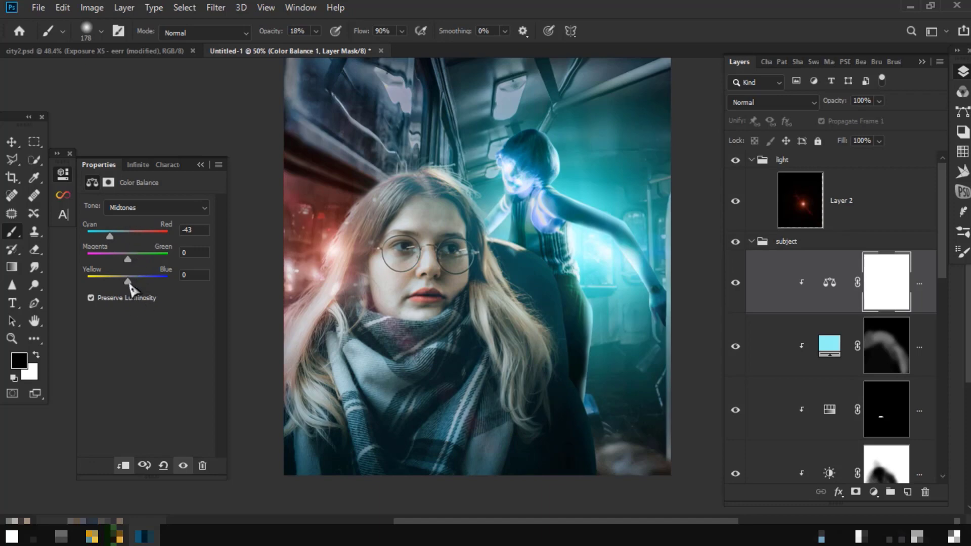
- Shift the Color Balance shadows to Cyan-Red -10 and Yellow-Blue +1
click(151, 207)
click(134, 224)
drag(128, 280, 128, 280)
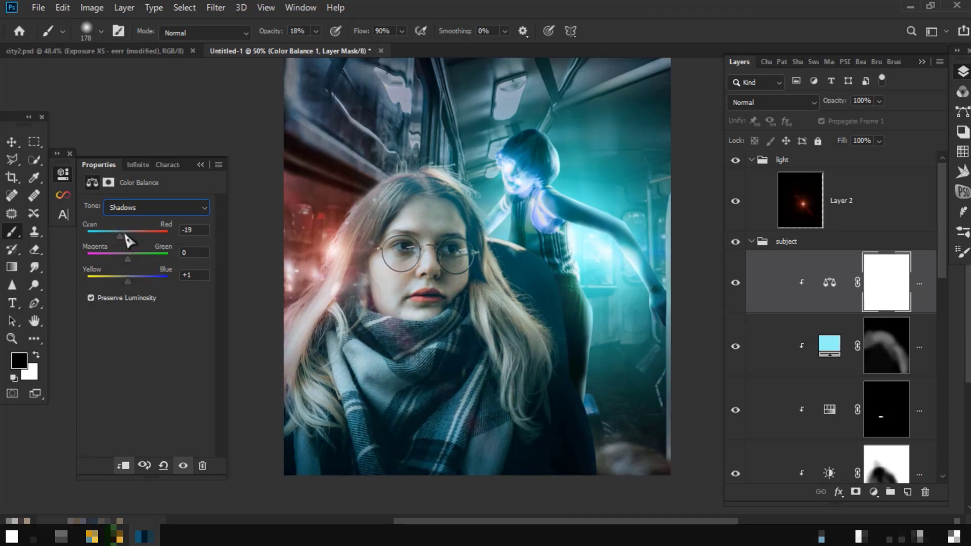
drag(580, 341, 524, 358)
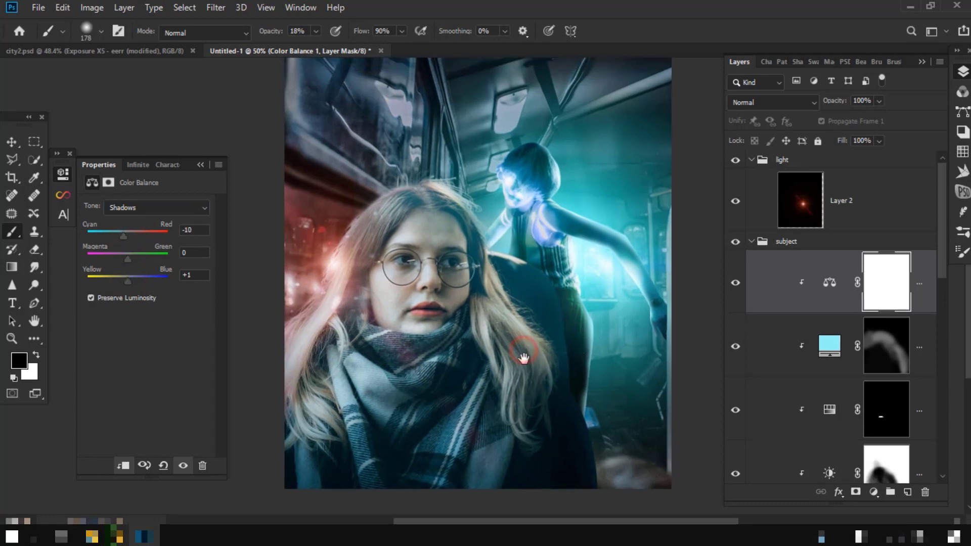
click(873, 492)
- Add a Curves adjustment with the midpoint pulled down, and invert its mask
click(803, 316)
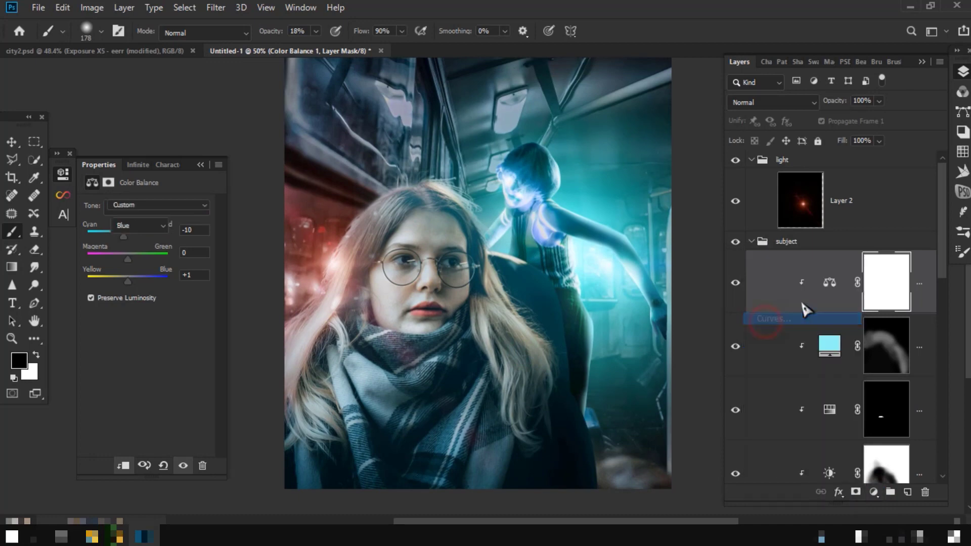
drag(202, 240, 230, 245)
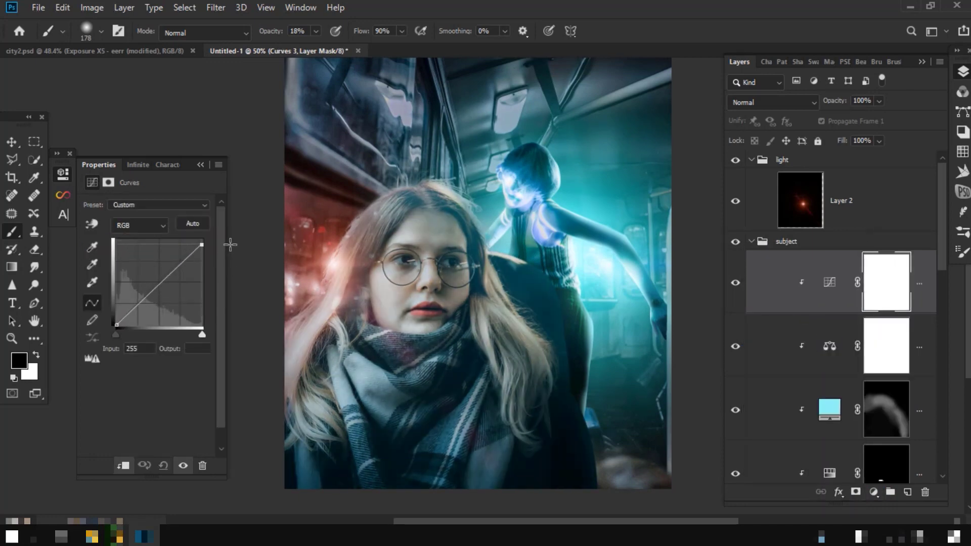
drag(156, 288, 162, 293)
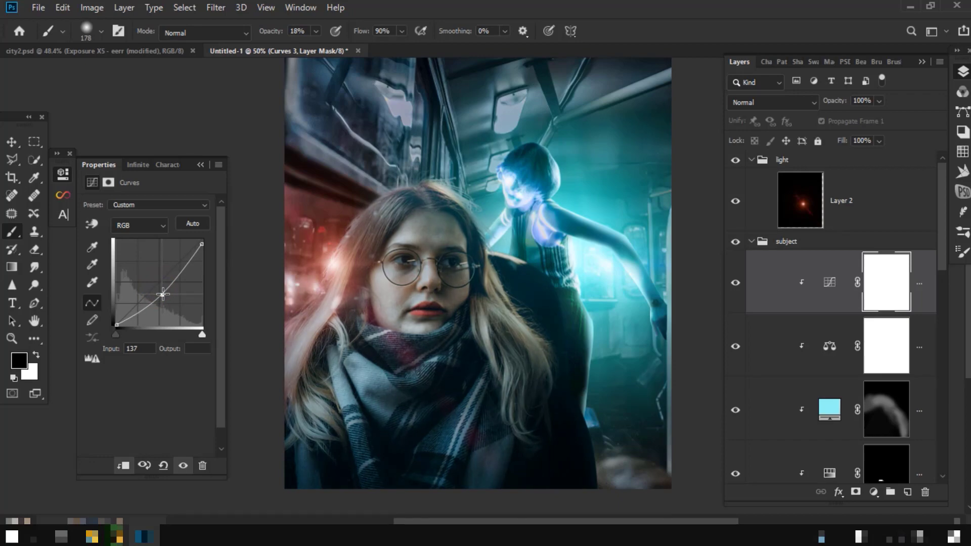
key(ctrl+i)
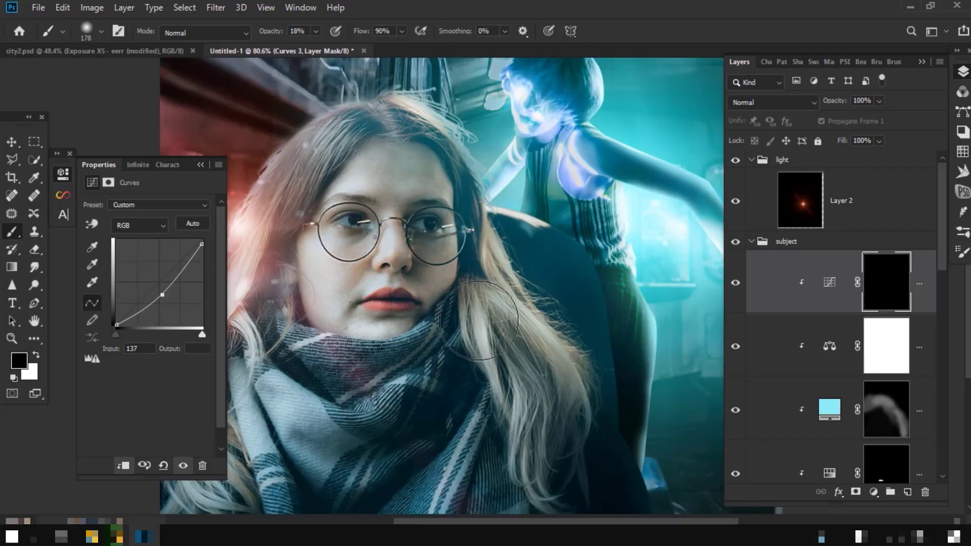
- Paint white on the Curves mask over the woman's right and lower-left hair
scroll(490, 326, up, 3)
key(x)
drag(537, 336, 541, 227)
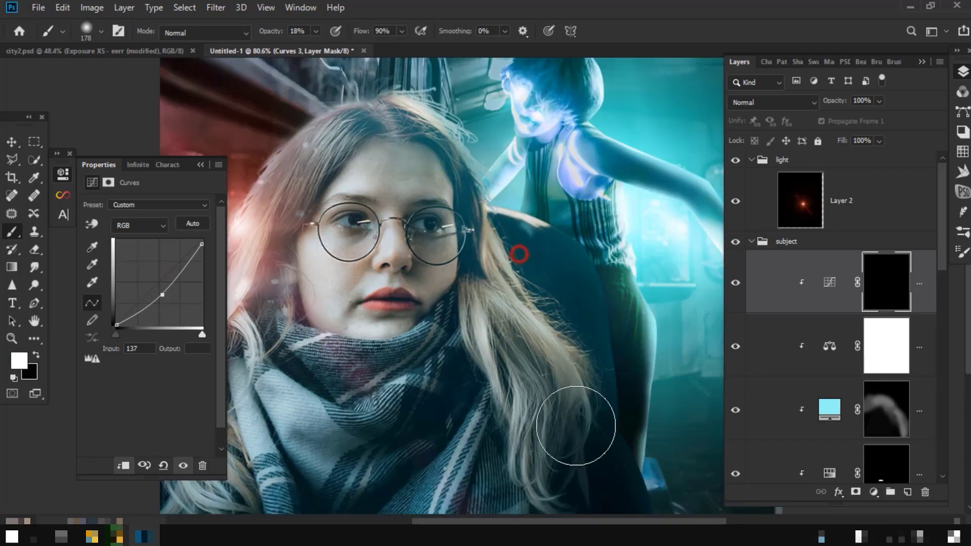
scroll(585, 423, down, 3)
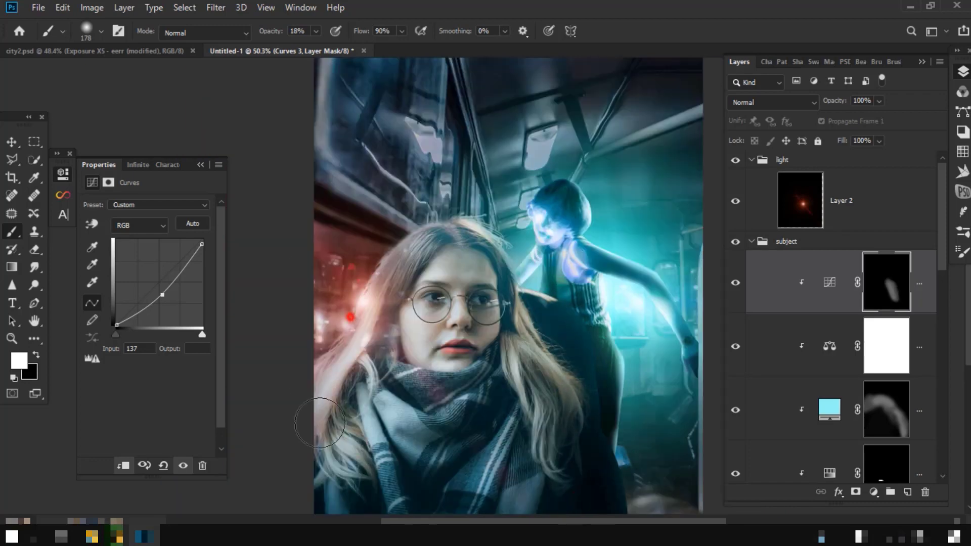
mouse_move(334, 323)
mouse_down()
mouse_move(414, 485)
mouse_move(403, 307)
mouse_up()
- Set the soft brush to 341 px at 33% opacity
right_click(403, 307)
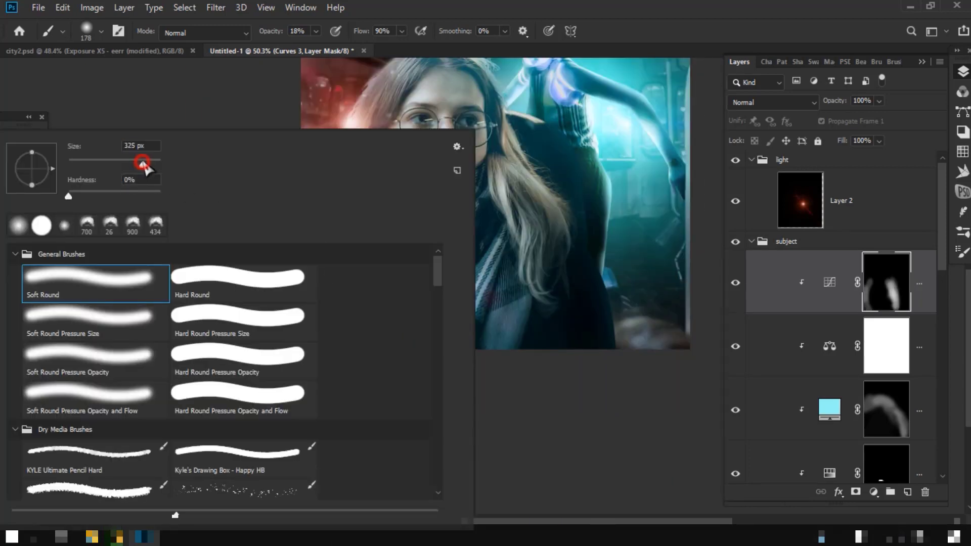
drag(143, 163, 145, 163)
click(272, 38)
text(33)
click(462, 384)
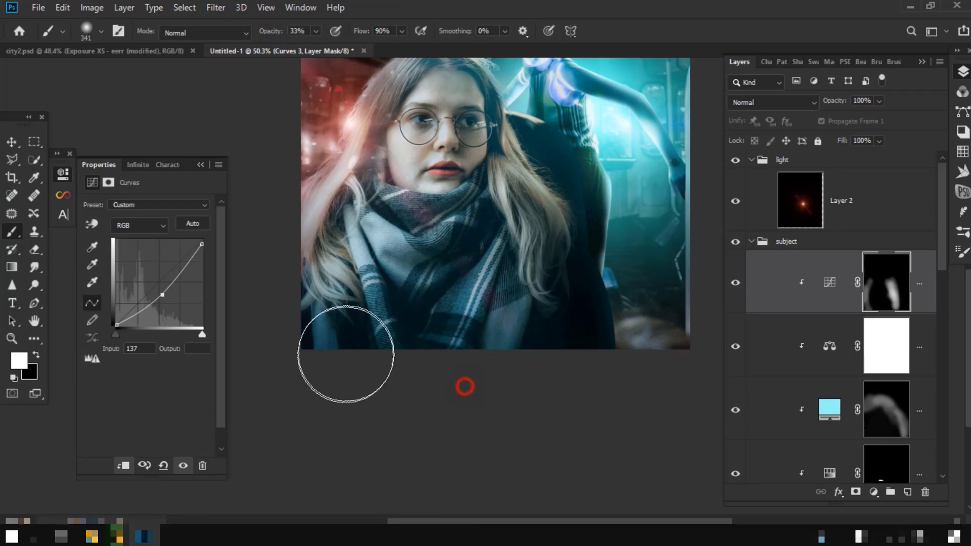
- Reveal the darkening over the left hair, upper body and lower right
scroll(601, 229, down, 2)
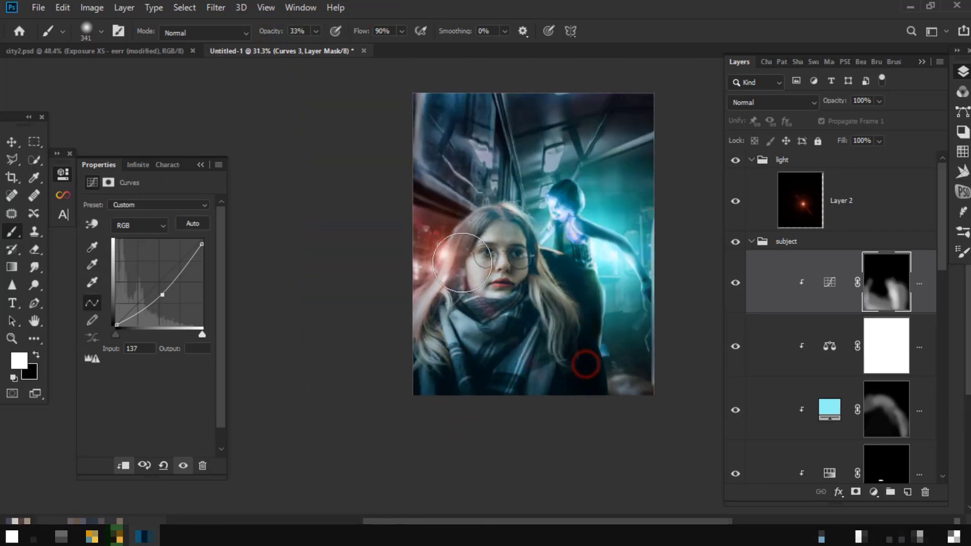
drag(585, 357, 426, 358)
drag(451, 239, 567, 217)
drag(562, 336, 570, 401)
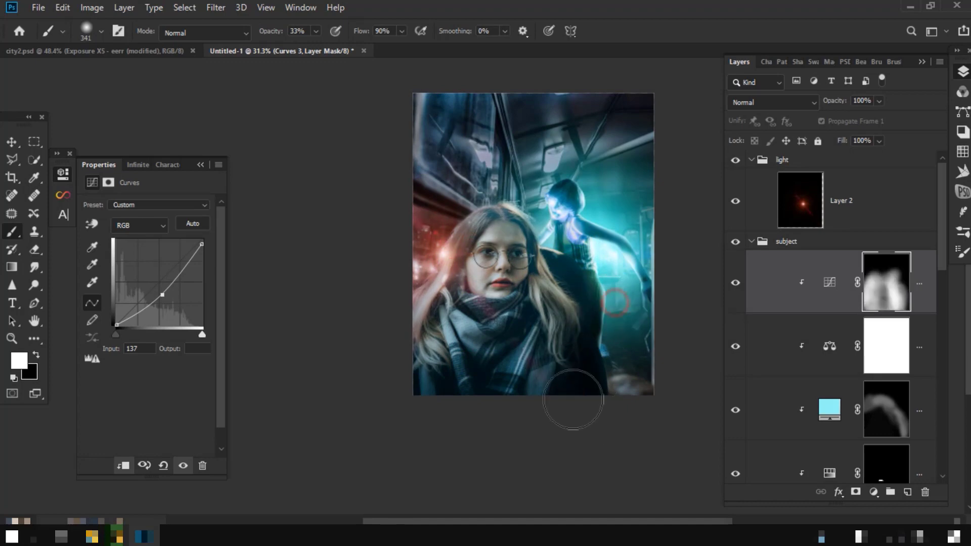
scroll(563, 379, down, 1)
scroll(575, 403, up, 3)
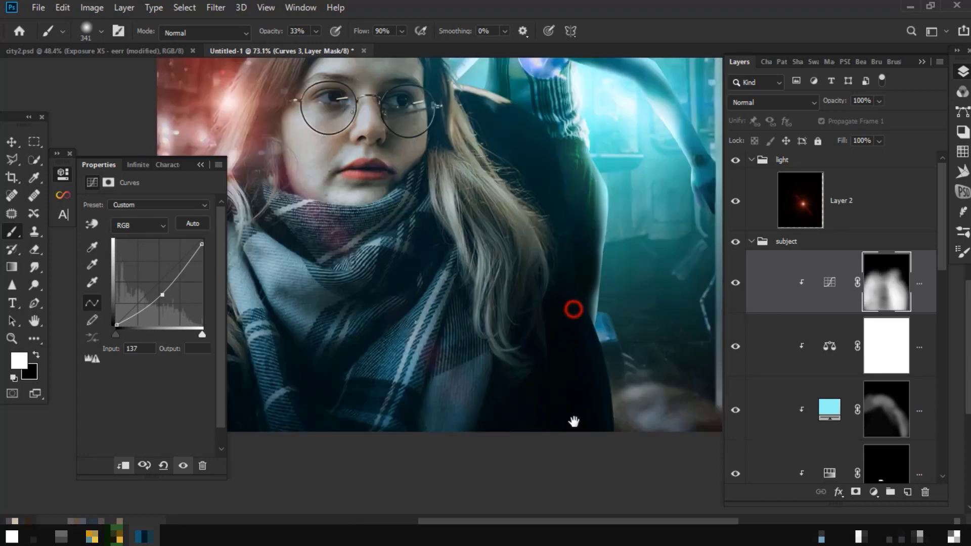
scroll(575, 307, down, 1)
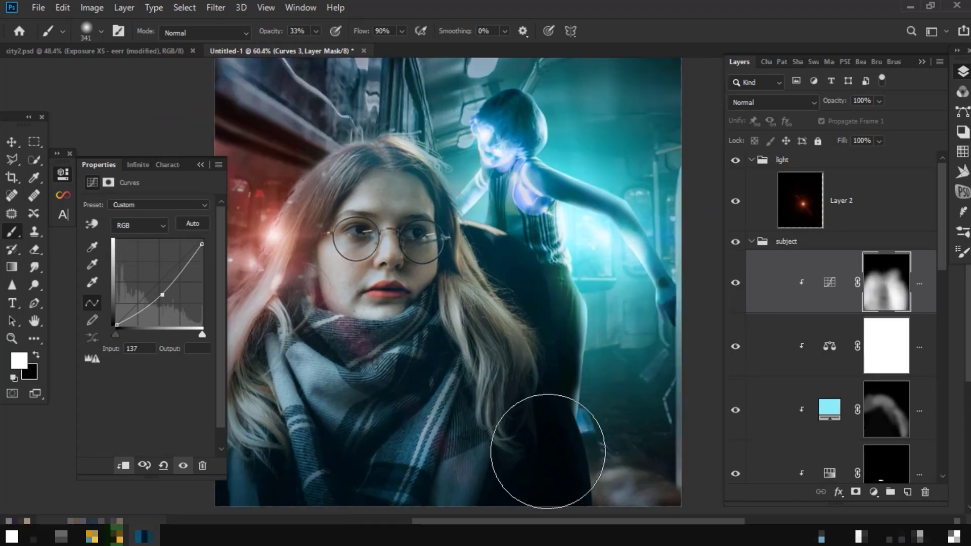
scroll(552, 433, down, 2)
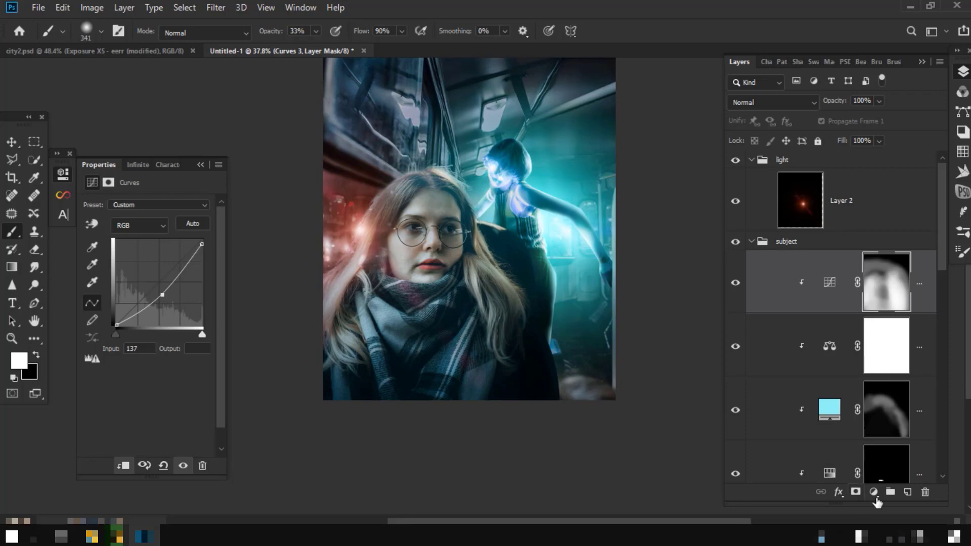
- Add a solid Color Fill layer clipped to the subject
click(873, 492)
click(759, 248)
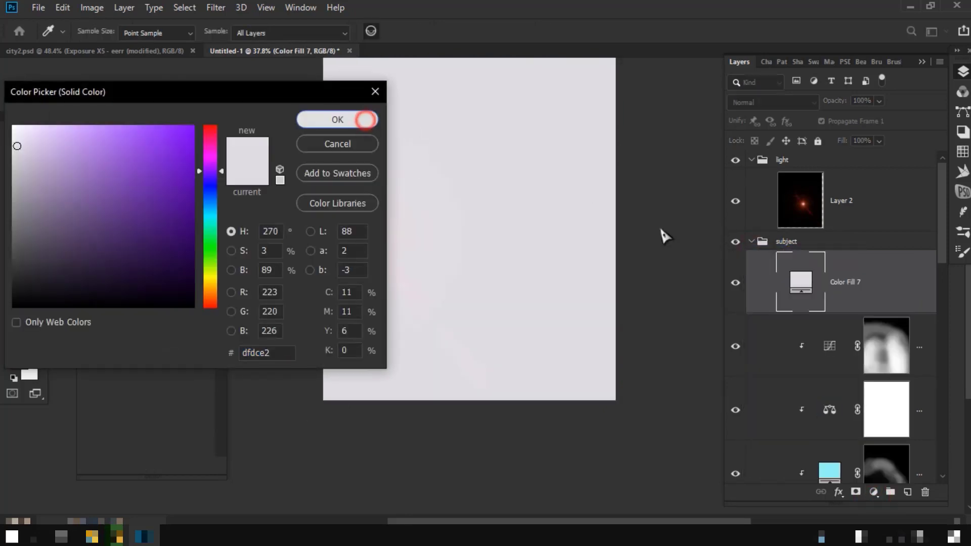
key(ctrl+alt+g)
double_click(829, 282)
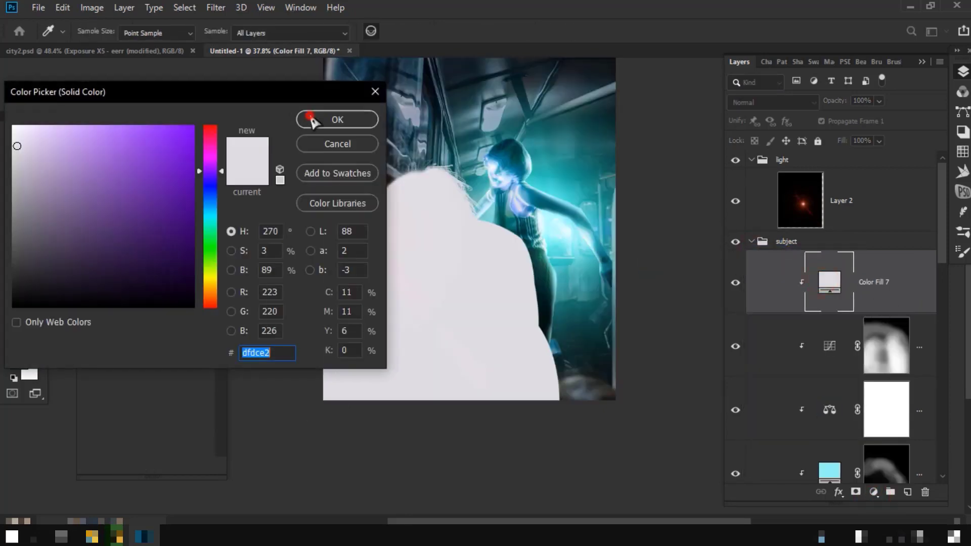
click(312, 121)
- Change the fill colour to a grey sampled from the photo
click(735, 282)
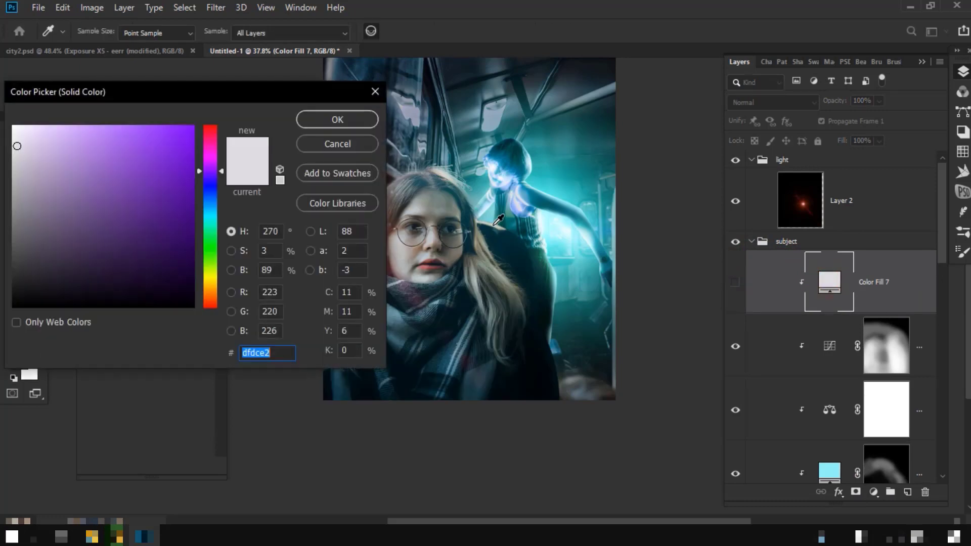
click(487, 222)
click(326, 121)
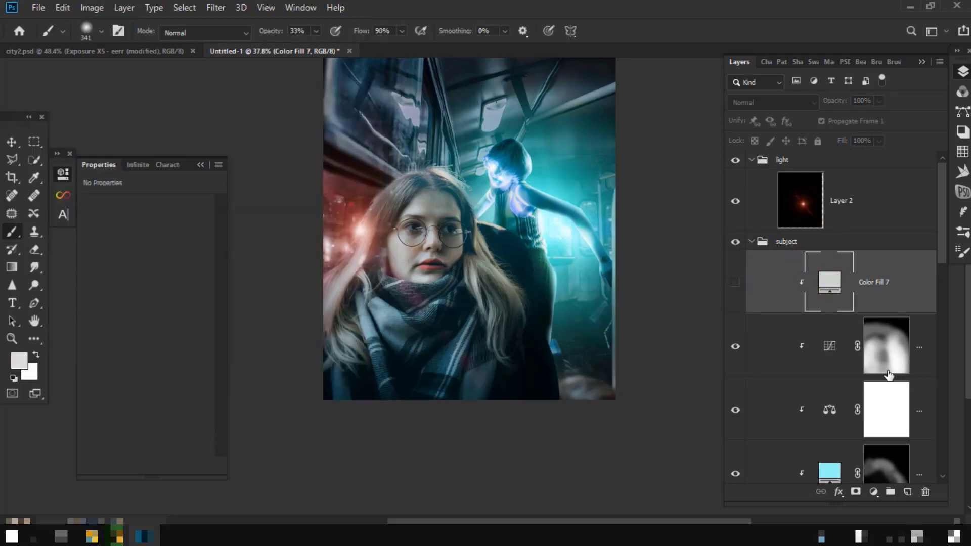
click(735, 285)
scroll(511, 250, up, 1)
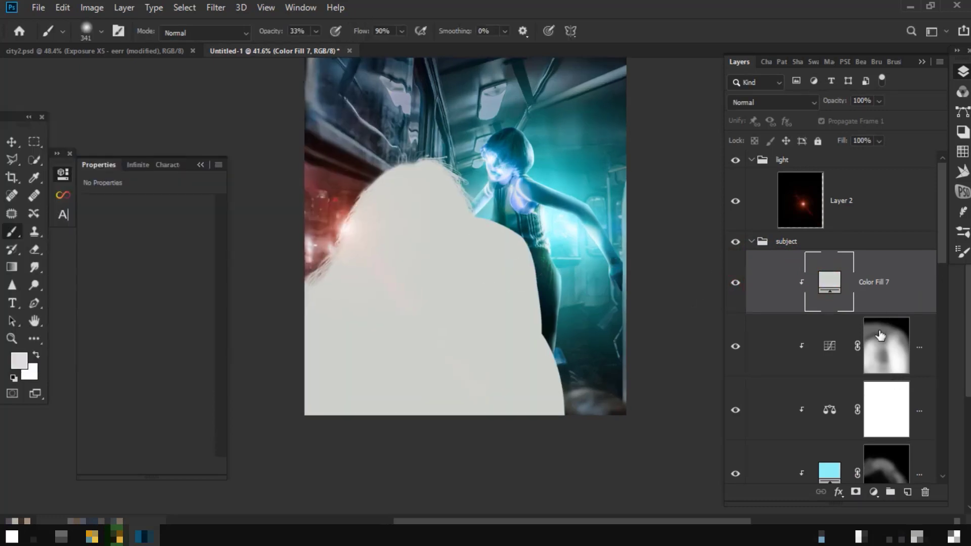
- Set the fill's blend mode to Vivid Light, after trying Darker Color
click(779, 102)
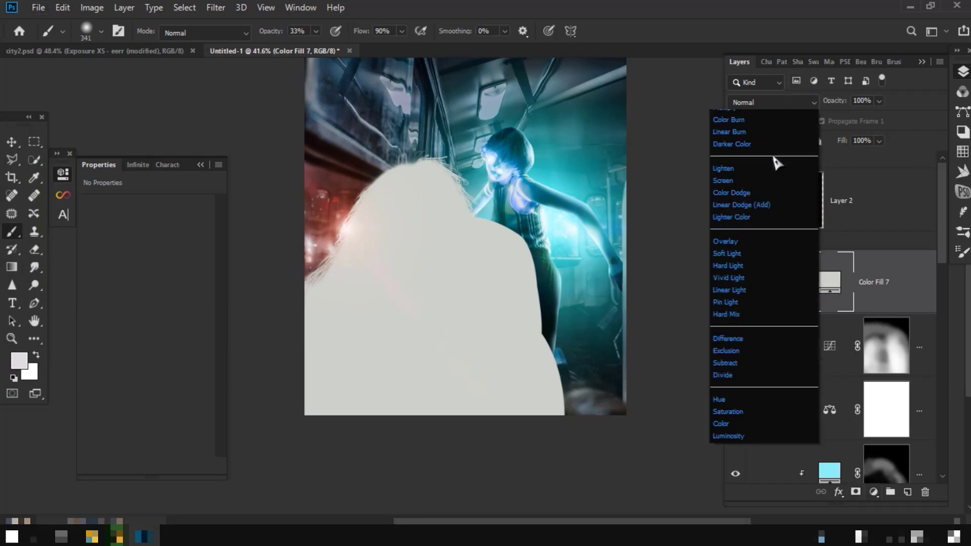
click(768, 203)
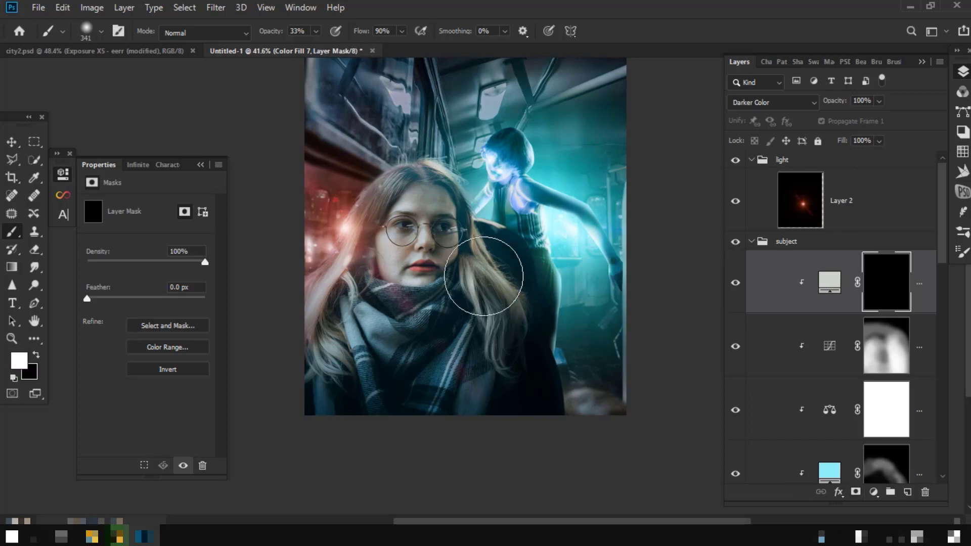
scroll(463, 266, up, 2)
click(531, 223)
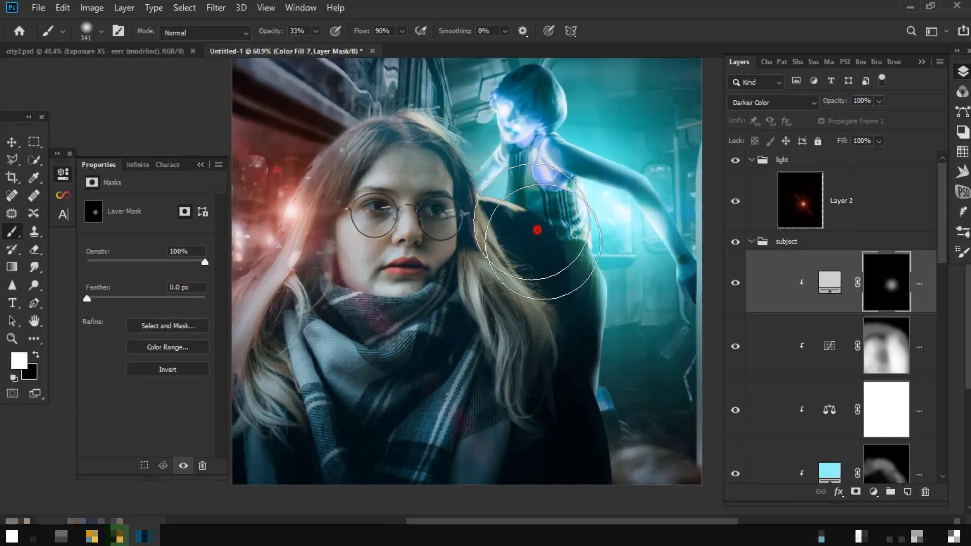
click(789, 101)
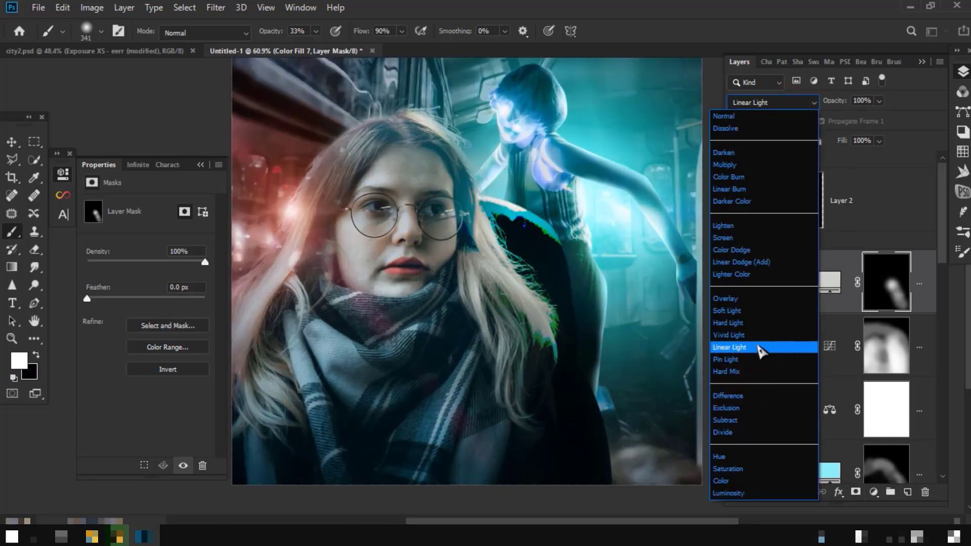
click(758, 337)
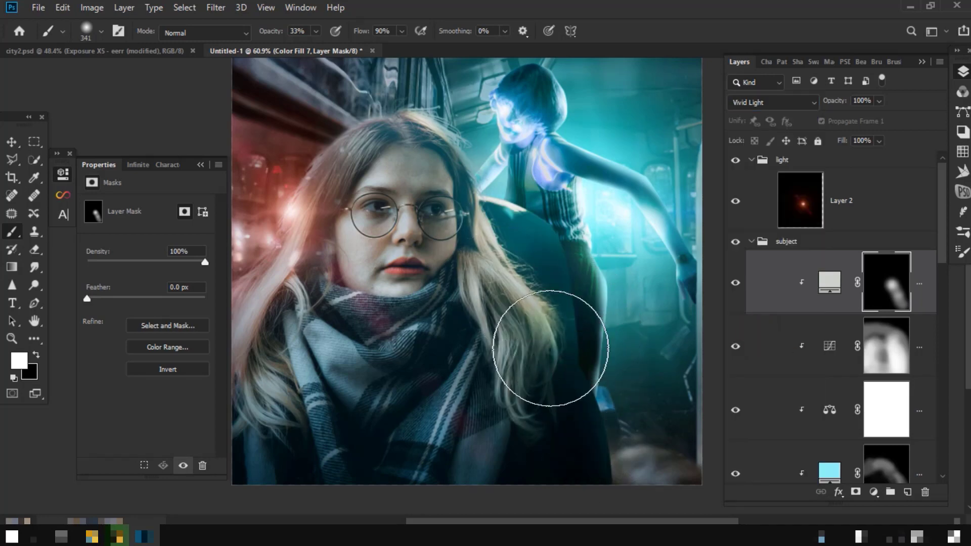
- Paint black on the fill's mask over the hair and scarf, then collapse the subject group
key(x)
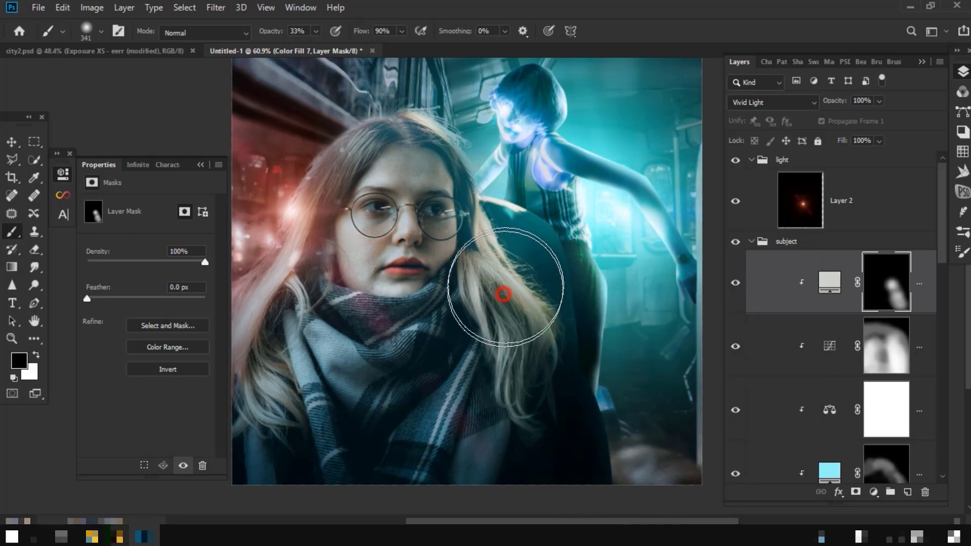
mouse_move(499, 286)
mouse_down()
mouse_move(461, 244)
mouse_move(585, 347)
mouse_move(435, 238)
mouse_move(379, 223)
mouse_move(331, 276)
mouse_move(434, 306)
mouse_move(373, 354)
mouse_up()
scroll(373, 353, down, 2)
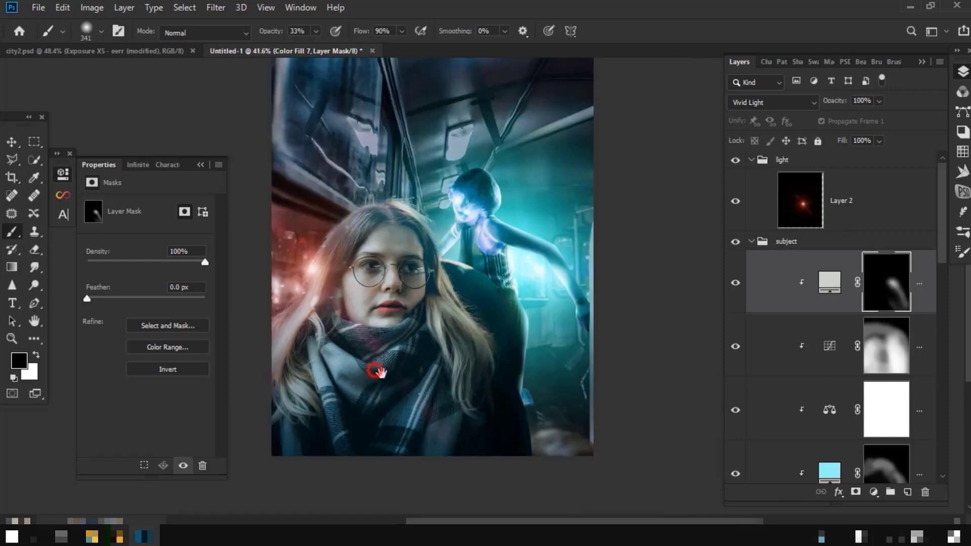
scroll(407, 350, down, 1)
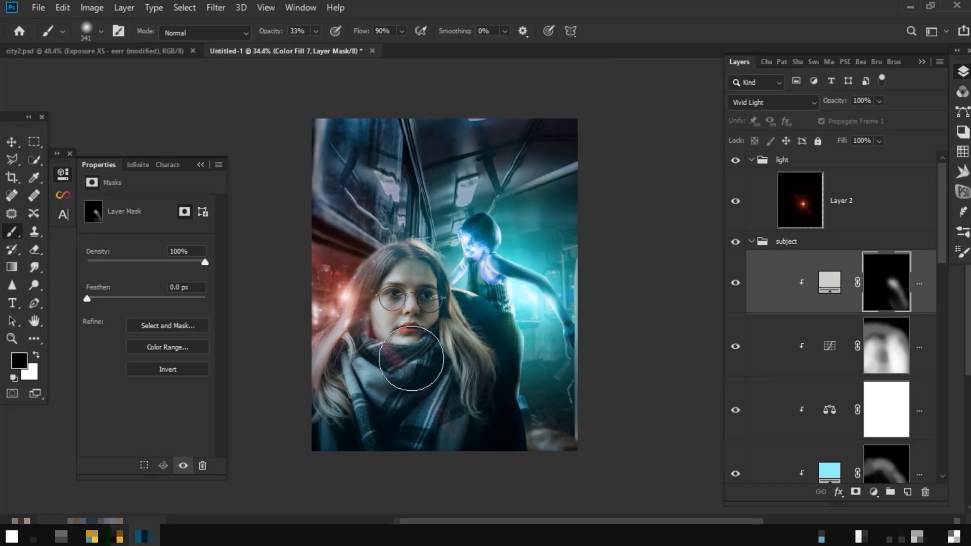
scroll(412, 359, down, 1)
scroll(424, 349, down, 2)
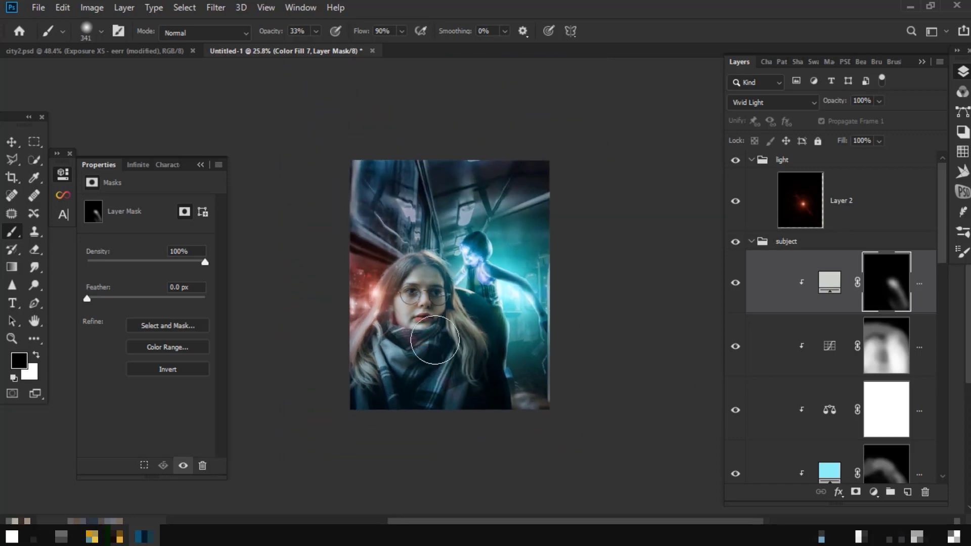
scroll(434, 340, up, 1)
scroll(435, 341, up, 2)
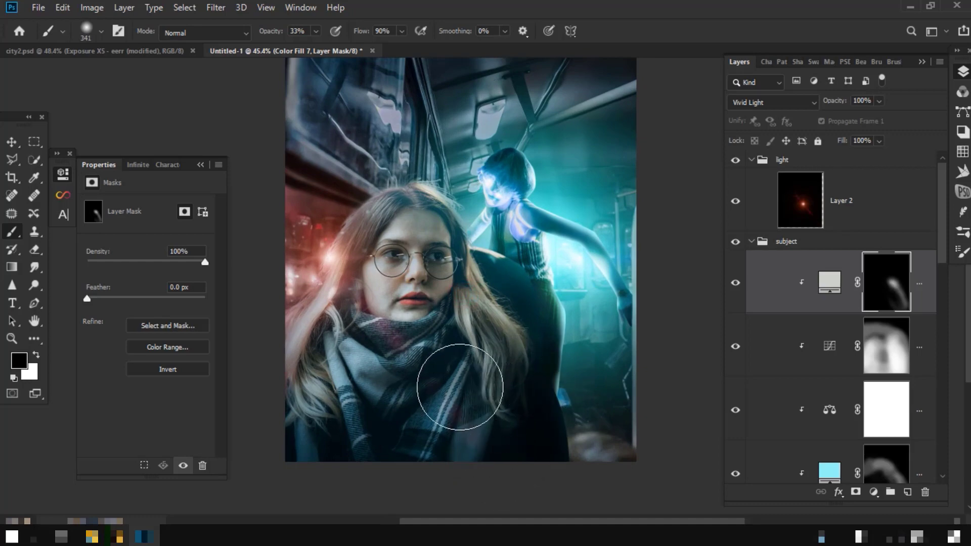
scroll(460, 387, up, 2)
scroll(766, 278, down, 1)
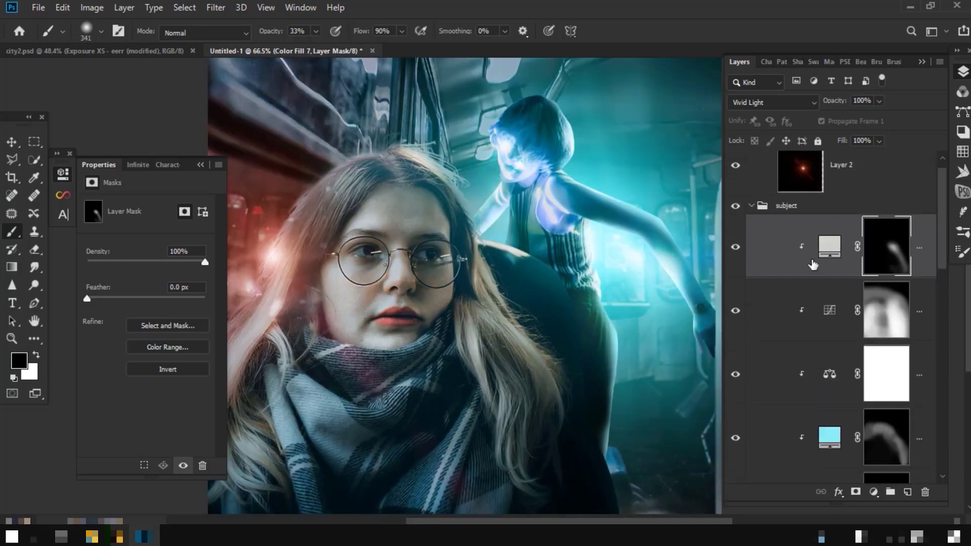
click(751, 234)
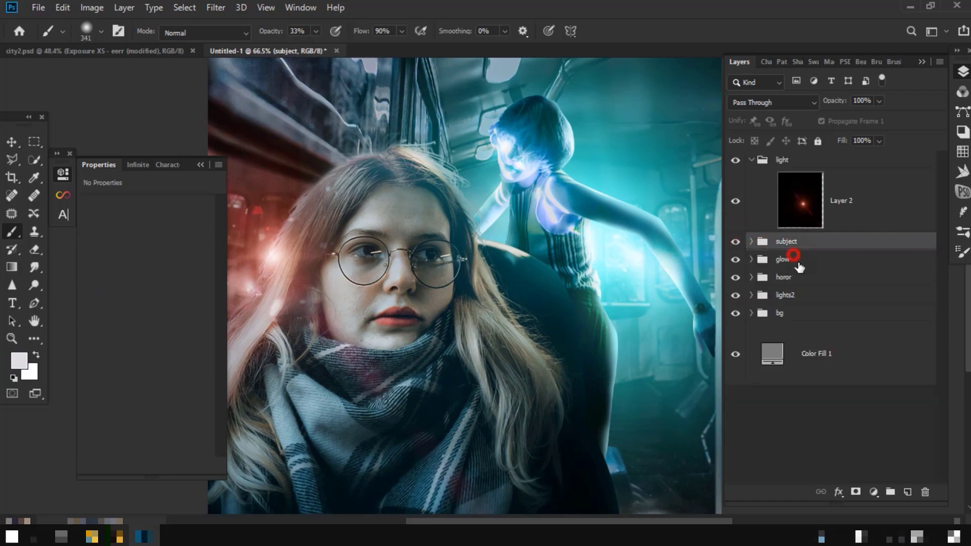
- Paint a white soft-brush haze on new Layer 6 above glow at 32% opacity
click(797, 260)
click(907, 491)
scroll(425, 323, down, 2)
right_click(449, 319)
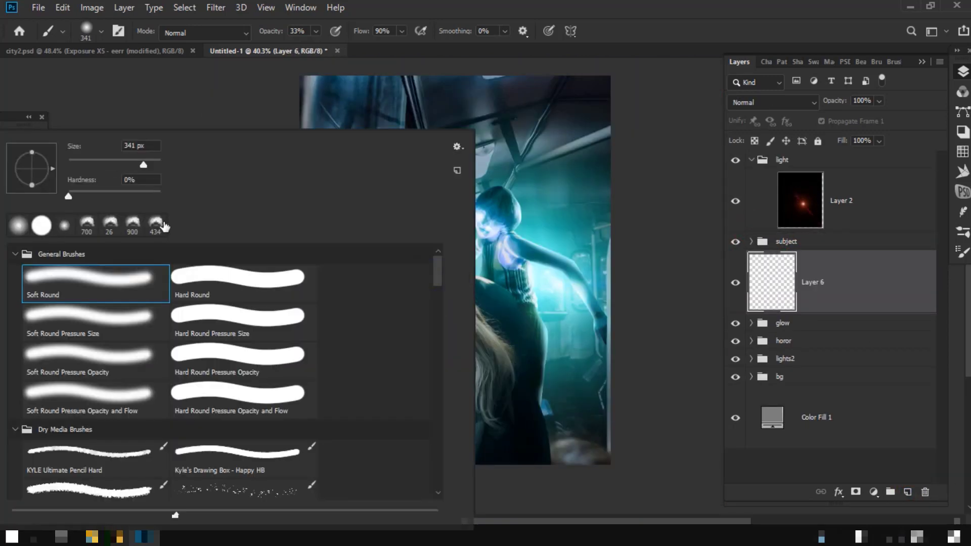
click(458, 31)
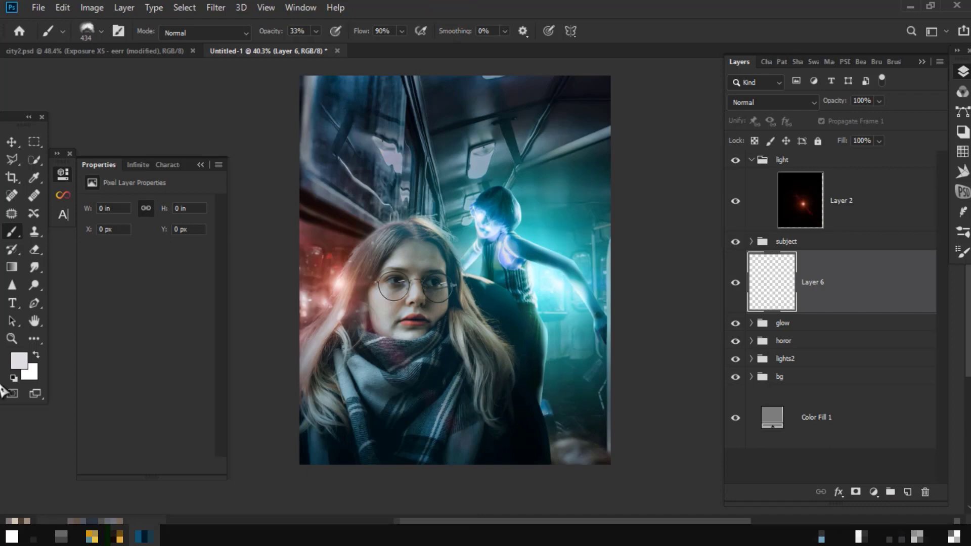
mouse_move(496, 386)
mouse_down()
mouse_move(339, 248)
mouse_move(550, 329)
mouse_move(335, 244)
mouse_up()
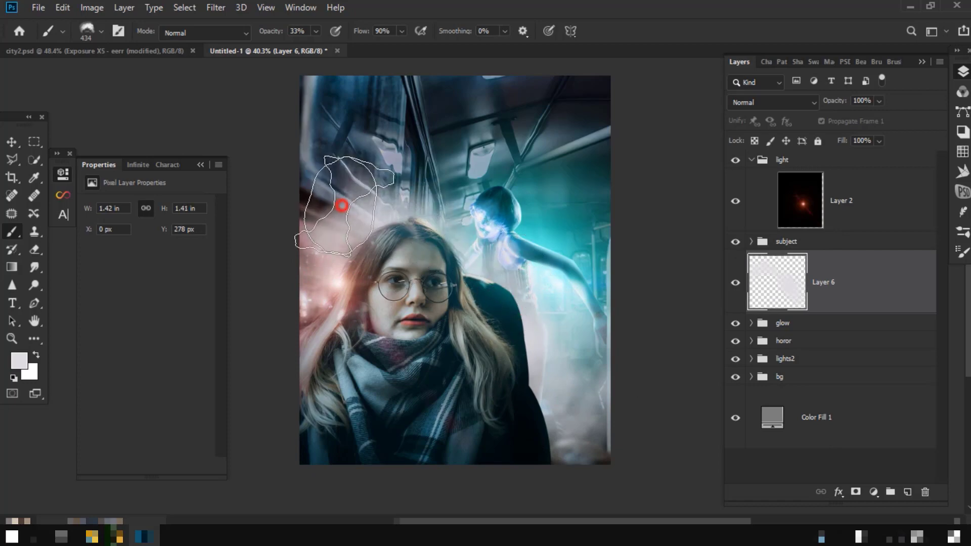
mouse_move(880, 117)
mouse_down()
mouse_move(808, 118)
mouse_move(831, 119)
mouse_up()
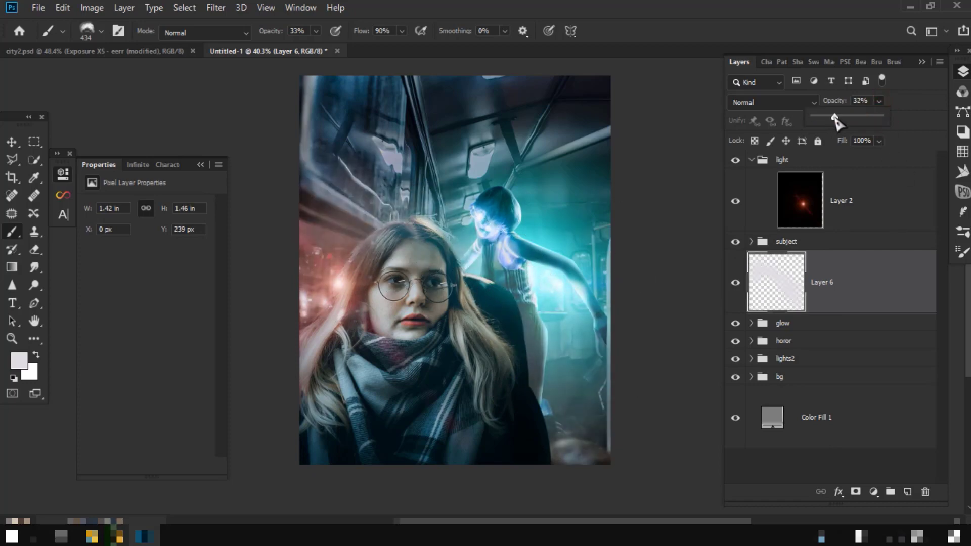
click(735, 285)
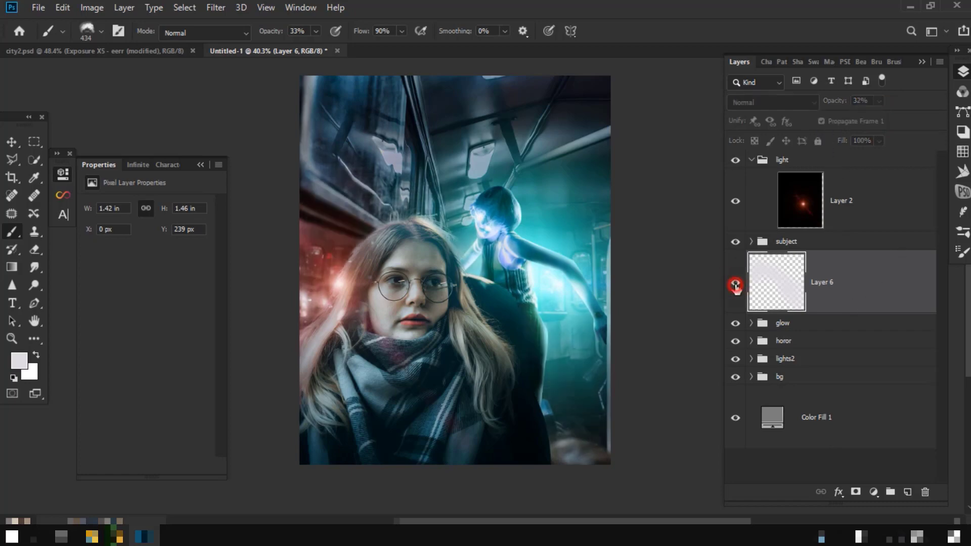
click(735, 286)
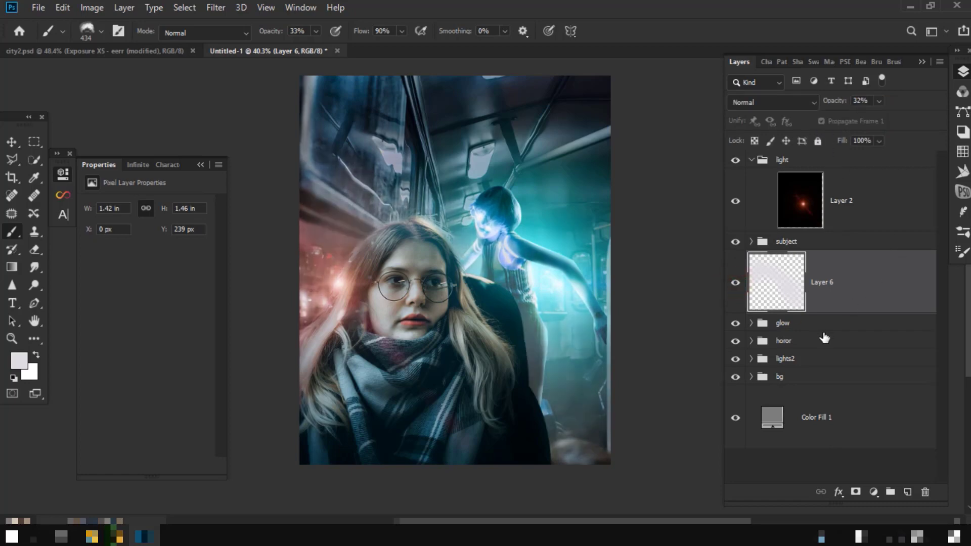
- Paint a second white haze on new Layer 7 at 22% opacity
click(907, 492)
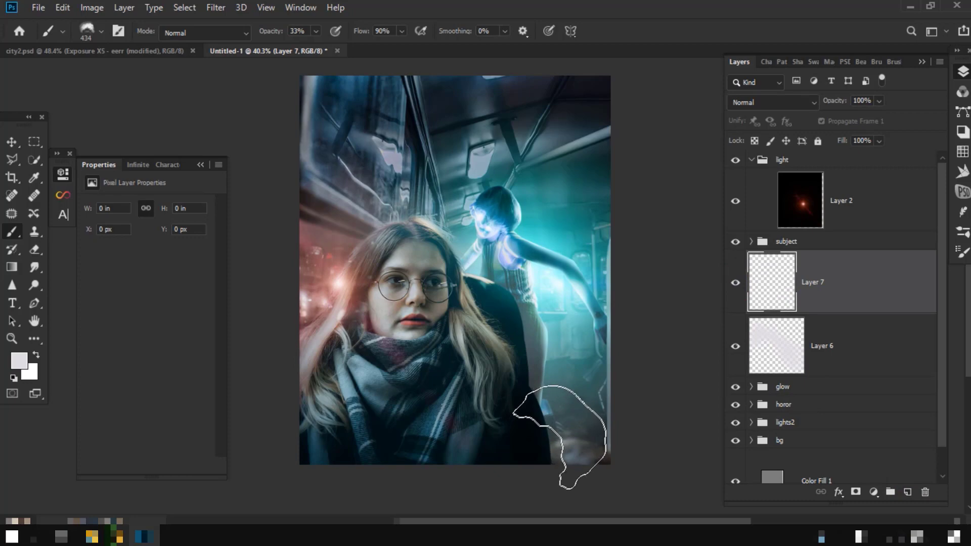
mouse_move(401, 129)
mouse_down()
mouse_move(321, 157)
mouse_move(394, 86)
mouse_move(596, 179)
mouse_move(556, 154)
mouse_move(478, 144)
mouse_move(374, 111)
mouse_up()
drag(880, 119, 830, 121)
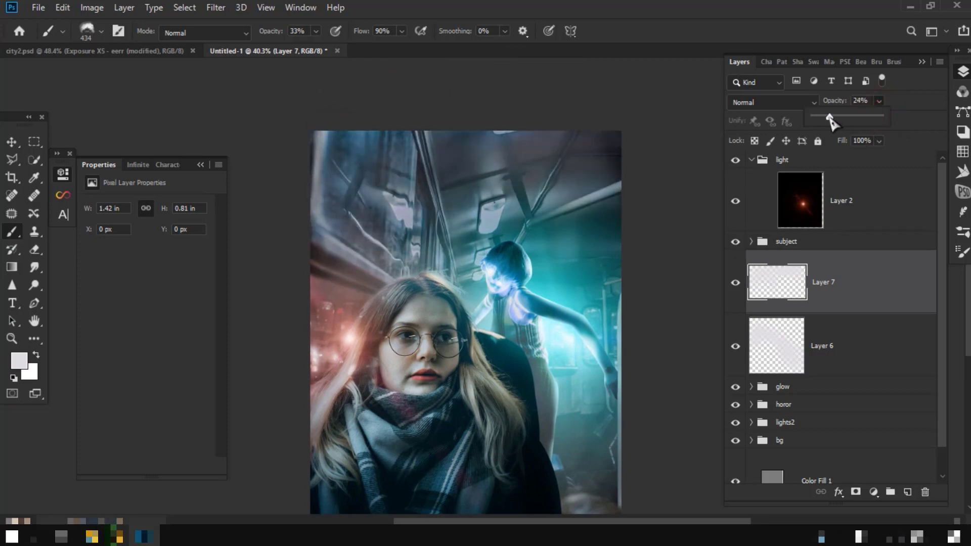
key(ctrl+minus)
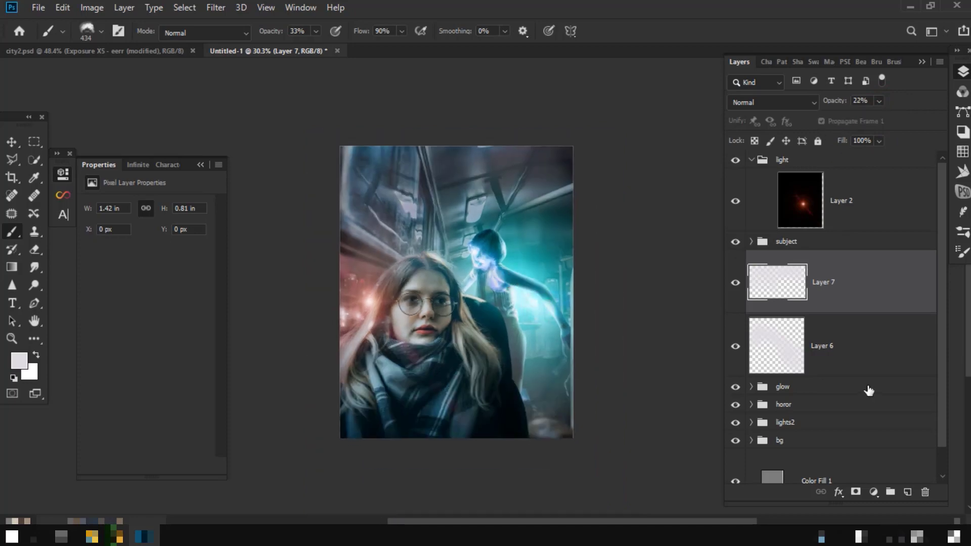
scroll(838, 461, down, 1)
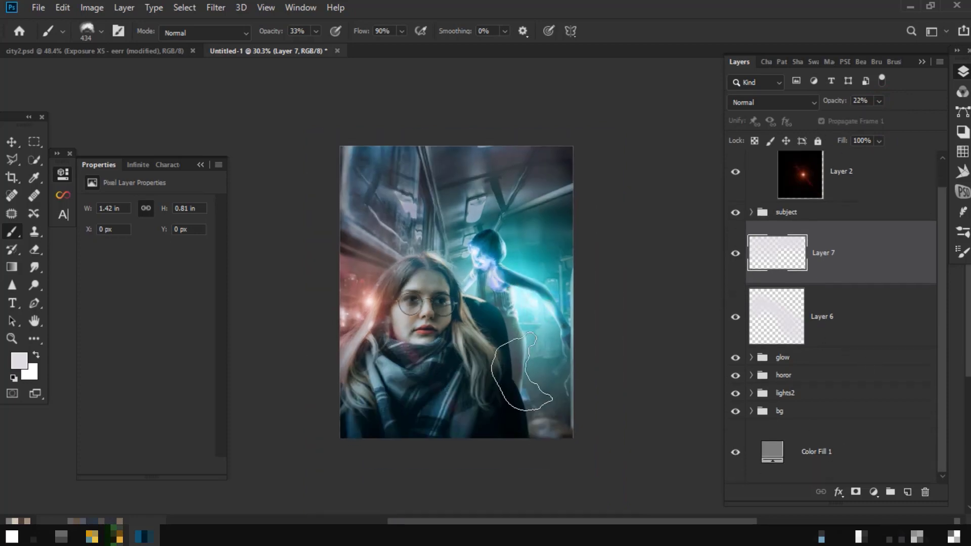
drag(516, 341, 531, 352)
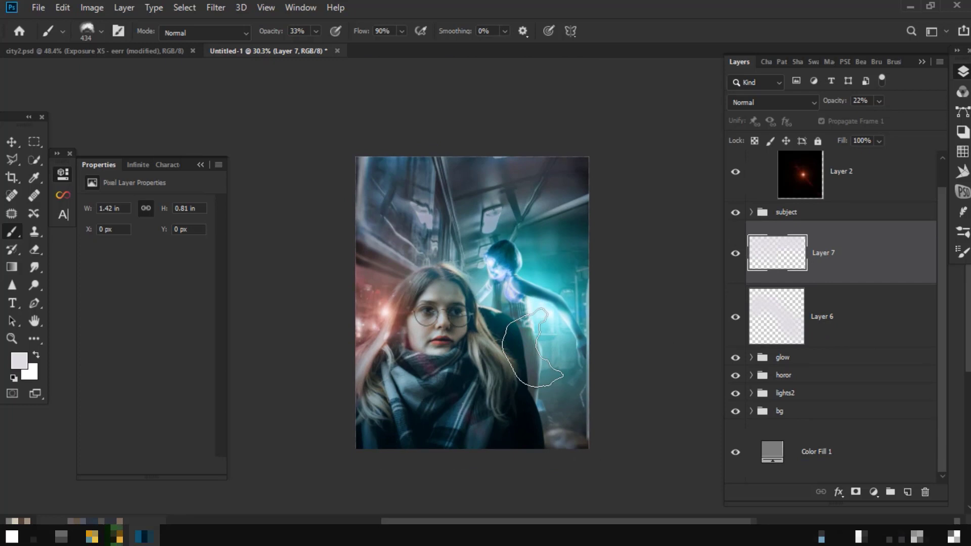
scroll(531, 349, up, 2)
- Group Layers 6 and 7 into a group named 'smoke'
click(786, 212)
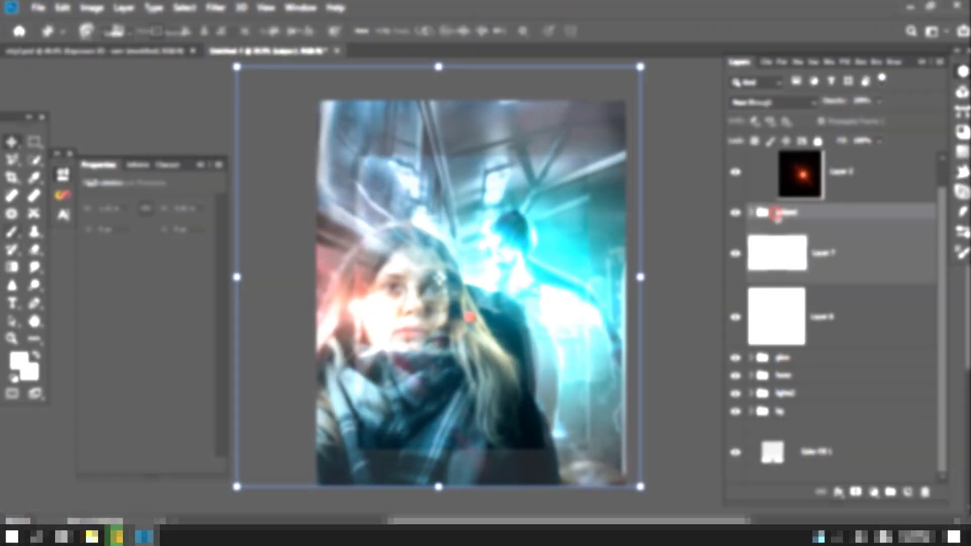
key(v)
scroll(462, 391, up, 2)
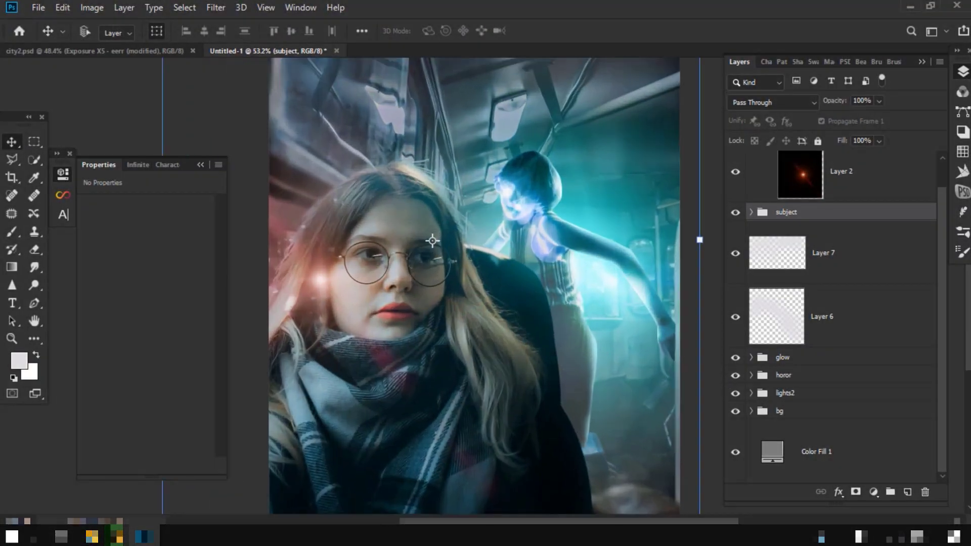
click(830, 259)
shift+click(858, 324)
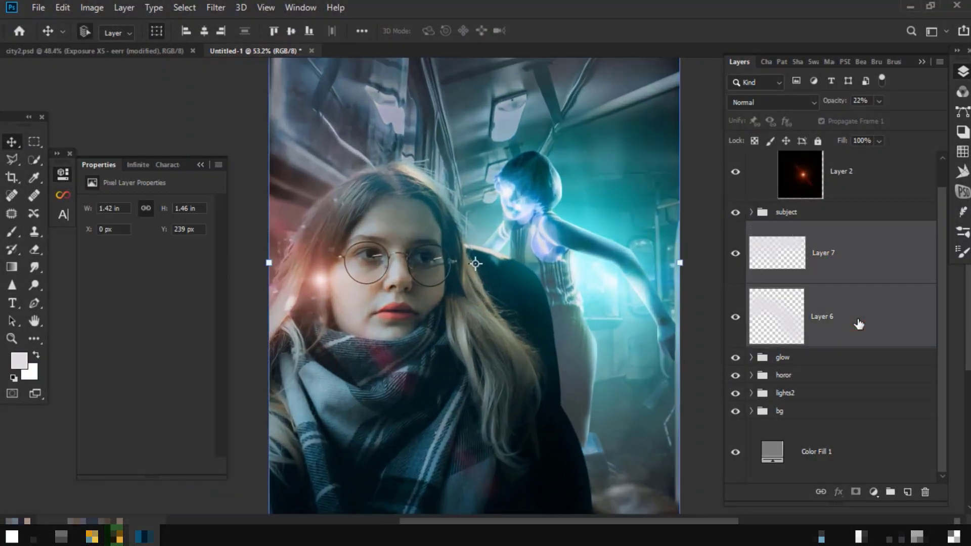
key(ctrl+g)
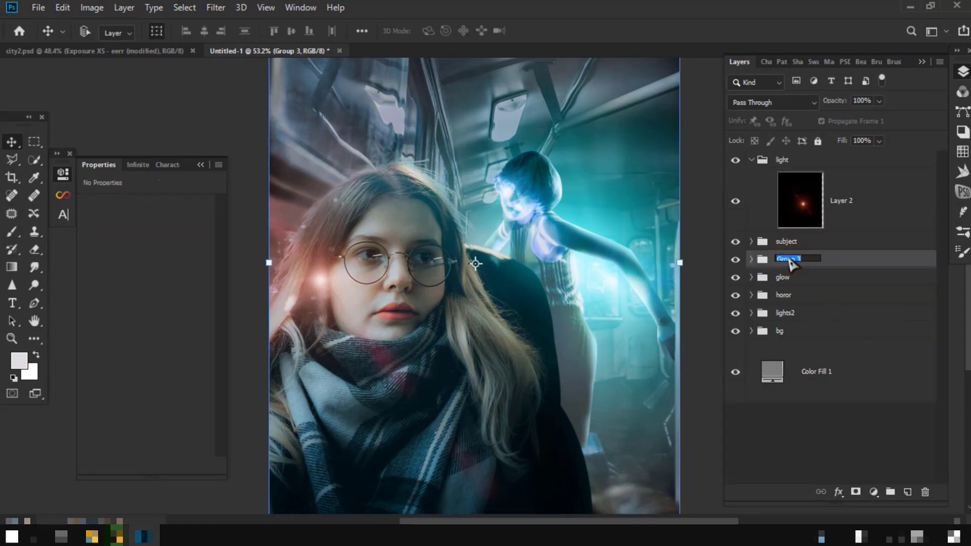
text(smoke)
click(798, 279)
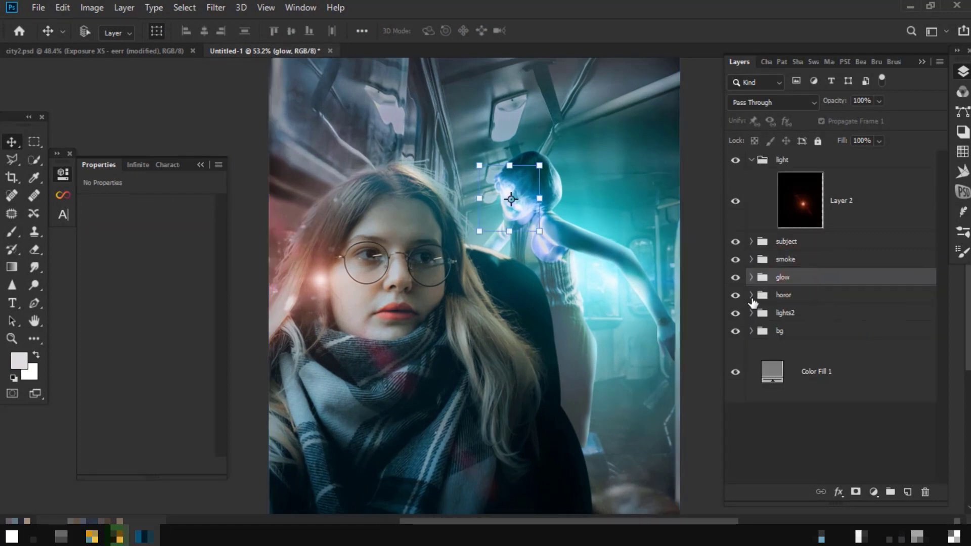
- Duplicate the ghost image layer inside the glow group's Group 2
click(750, 277)
scroll(836, 375, down, 3)
scroll(833, 384, down, 3)
scroll(833, 384, down, 1)
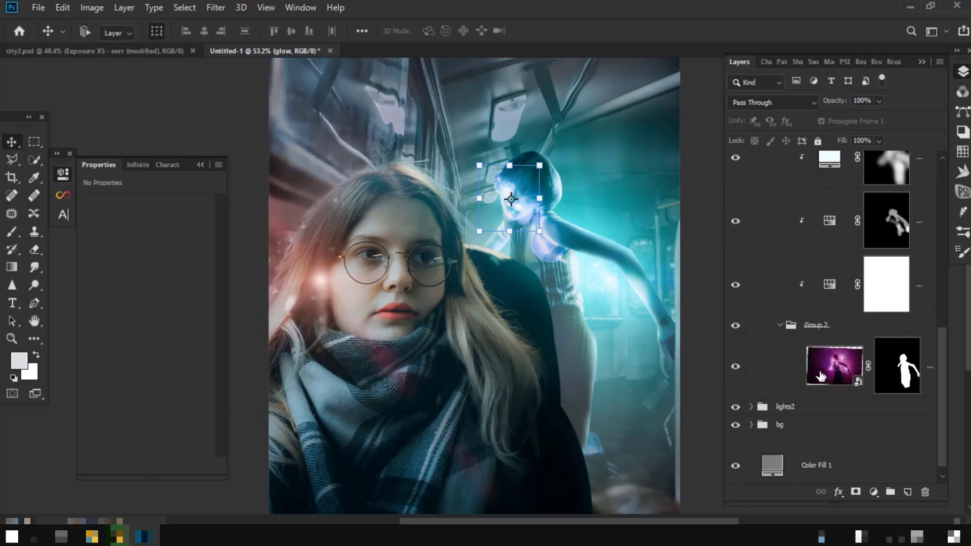
click(786, 374)
drag(787, 374, 773, 436)
- Hide the lower ghost copy and convert the upper ghost layer to a smart object
click(735, 430)
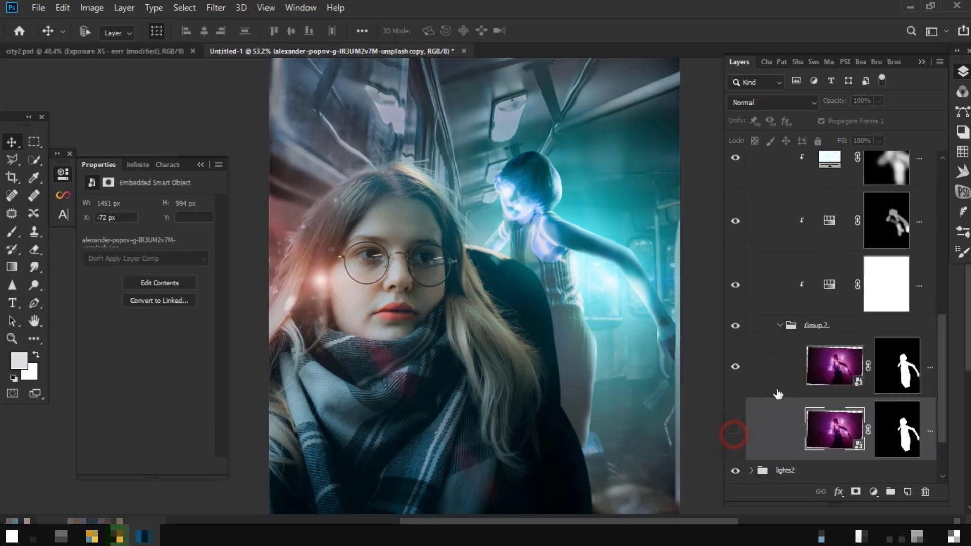
right_click(777, 372)
click(607, 148)
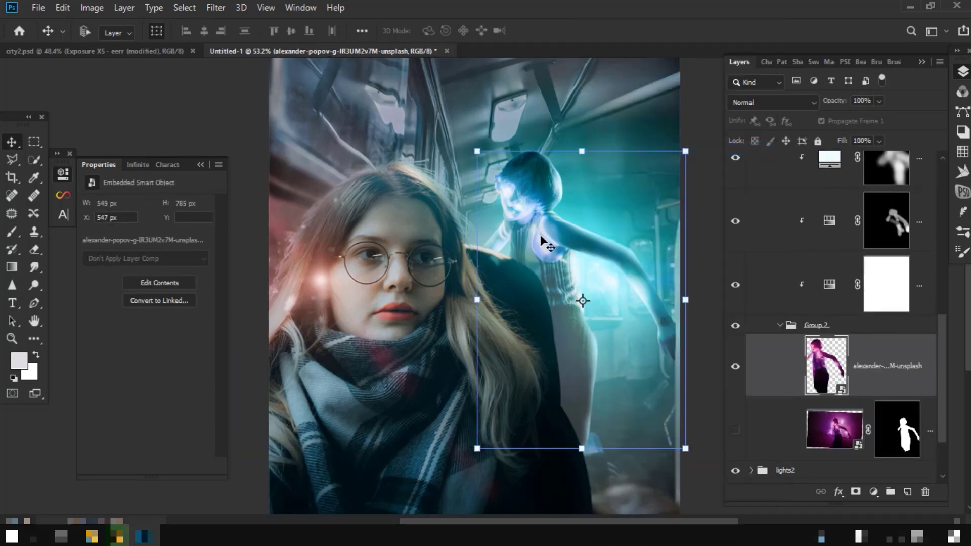
scroll(536, 218, up, 3)
- Apply a Gaussian Blur of about 1.1 px to the ghost smart object
click(216, 7)
mouse_move(106, 82)
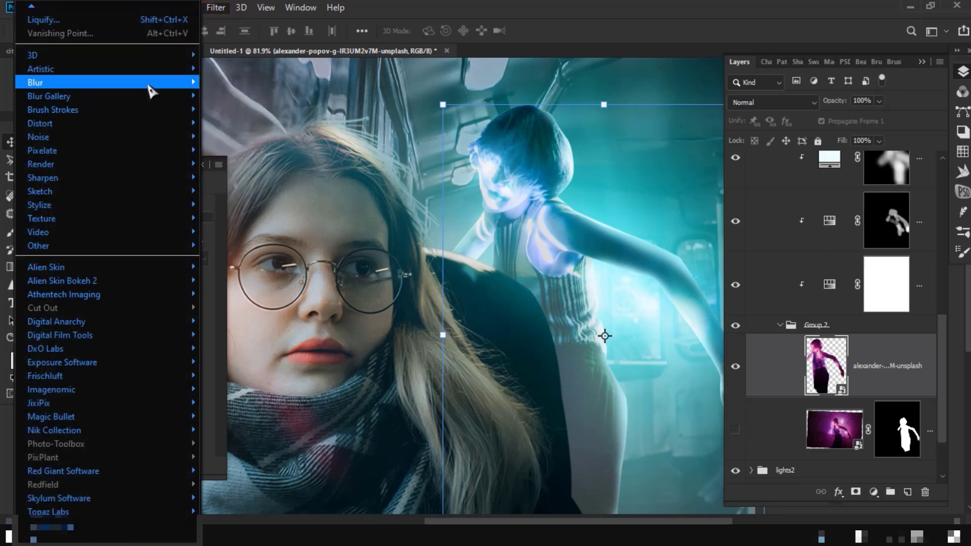
click(238, 136)
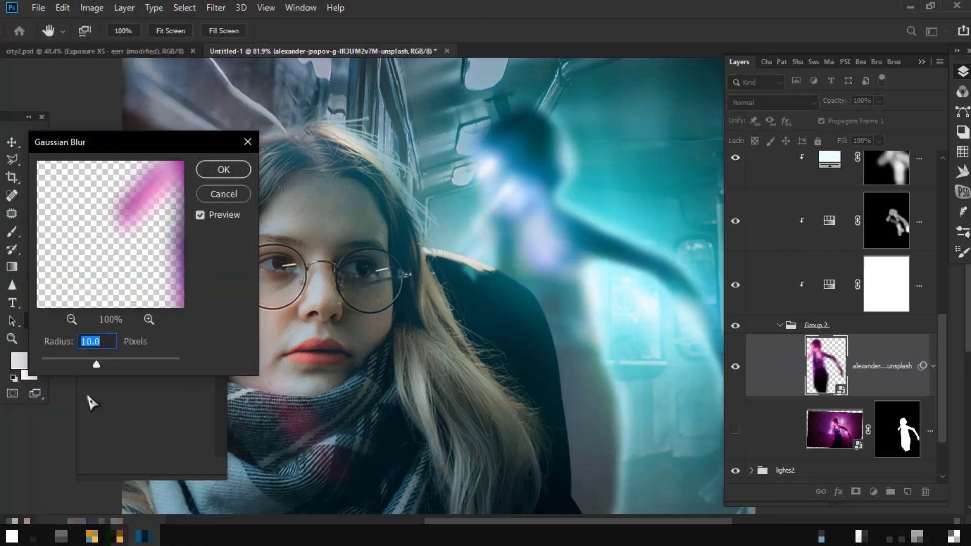
drag(58, 365, 50, 362)
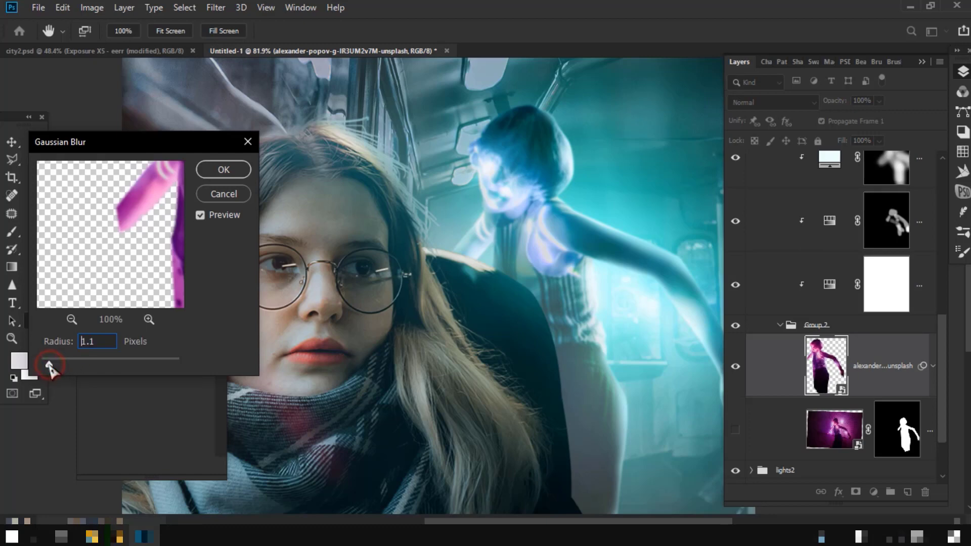
click(224, 170)
- Select the horor group and collapse the light group
scroll(536, 288, down, 2)
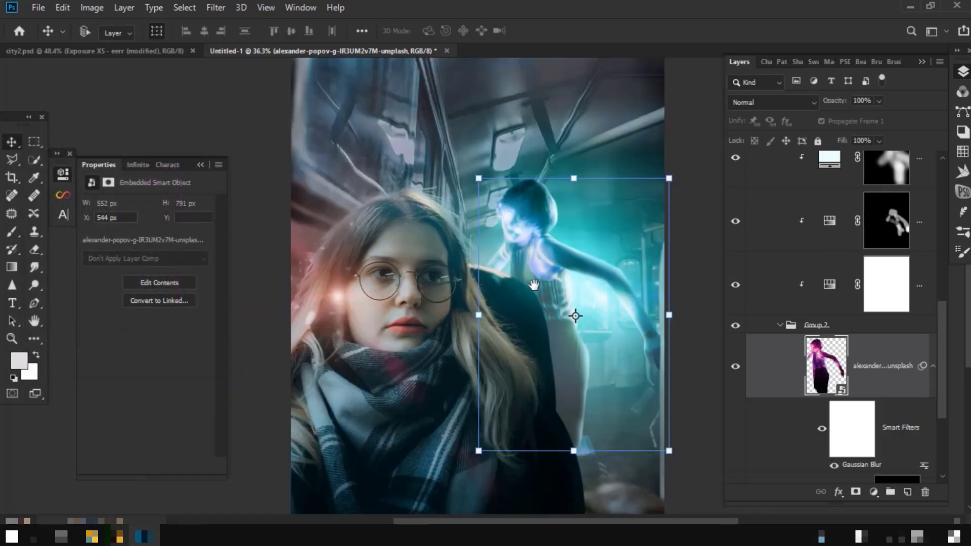
scroll(541, 303, down, 2)
scroll(581, 313, down, 2)
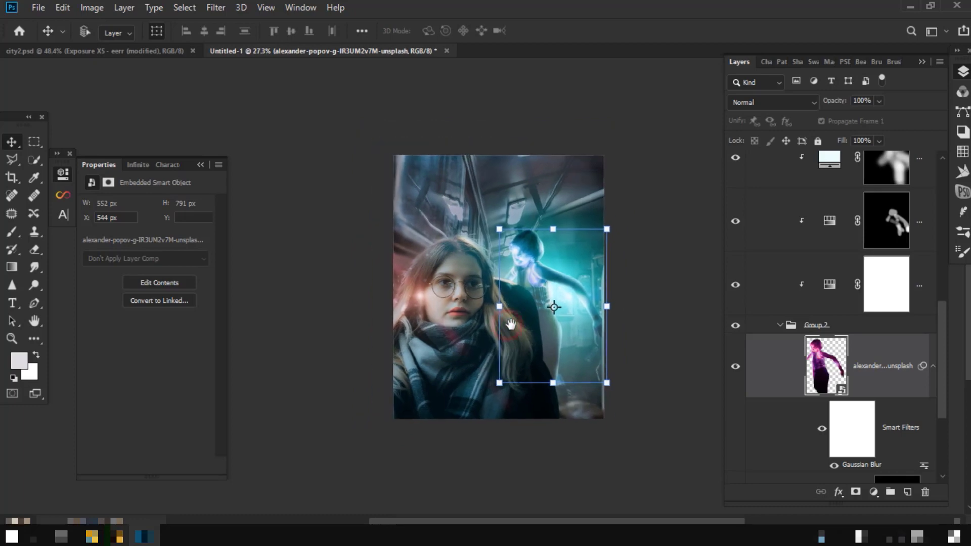
scroll(834, 333, up, 5)
scroll(834, 334, up, 1)
click(756, 299)
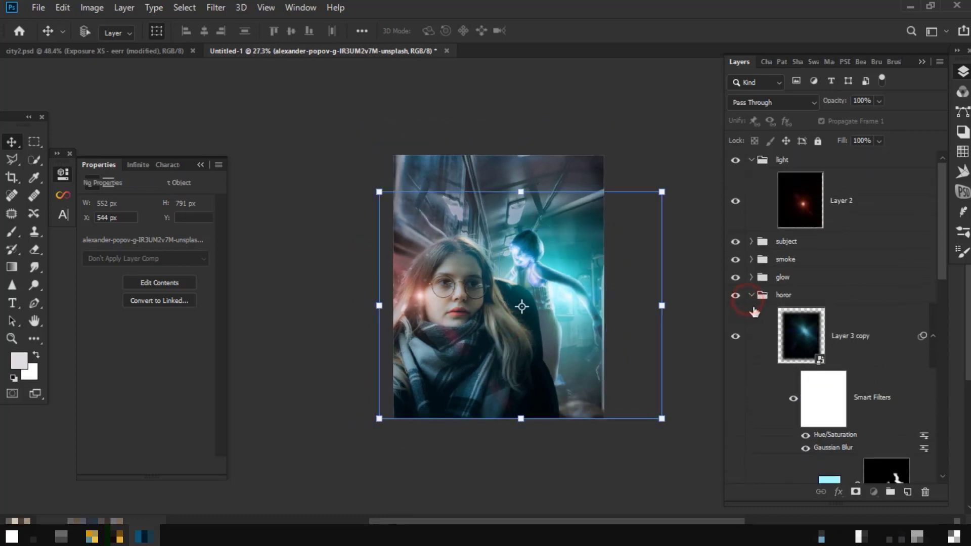
click(751, 160)
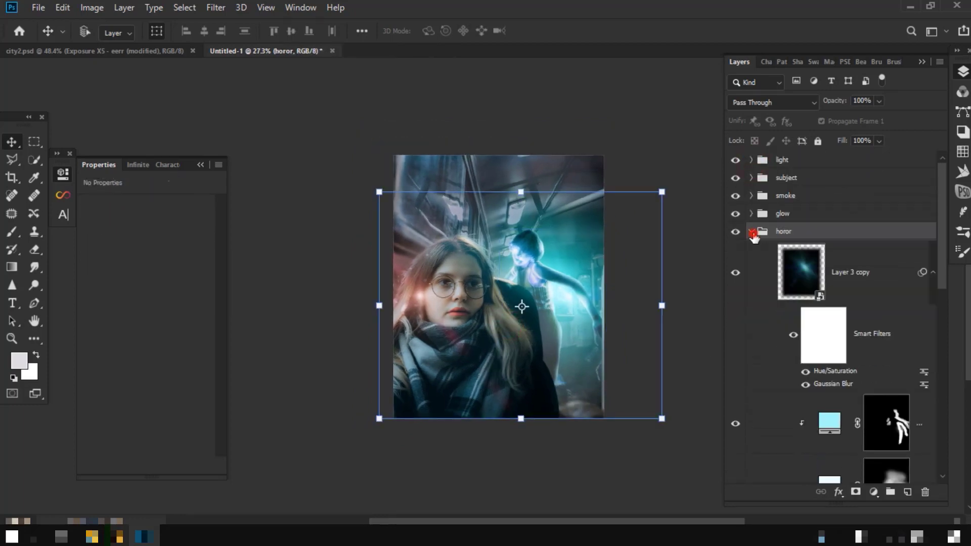
- Stamp the merged composite into new Layer 8 above the light group using Apply Image
click(752, 231)
click(809, 159)
click(909, 492)
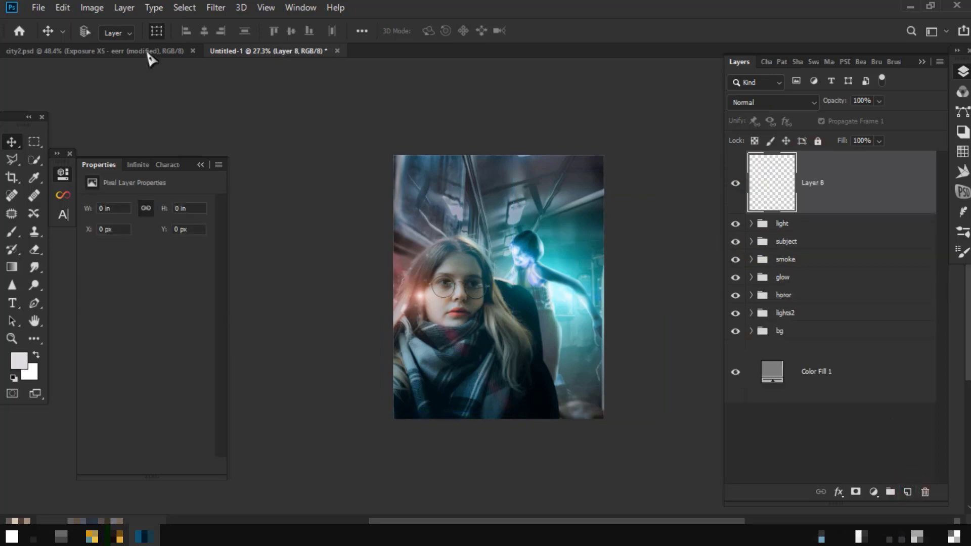
click(92, 8)
click(87, 228)
click(609, 126)
- Run Topaz Adjust 5 on Layer 8 with the Dynamic Pop preset
scroll(336, 143, up, 1)
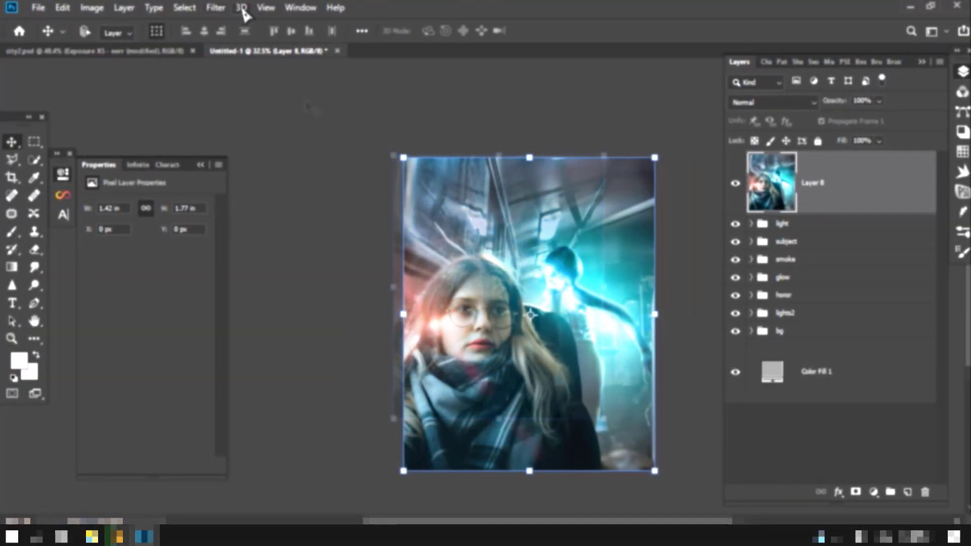
click(215, 8)
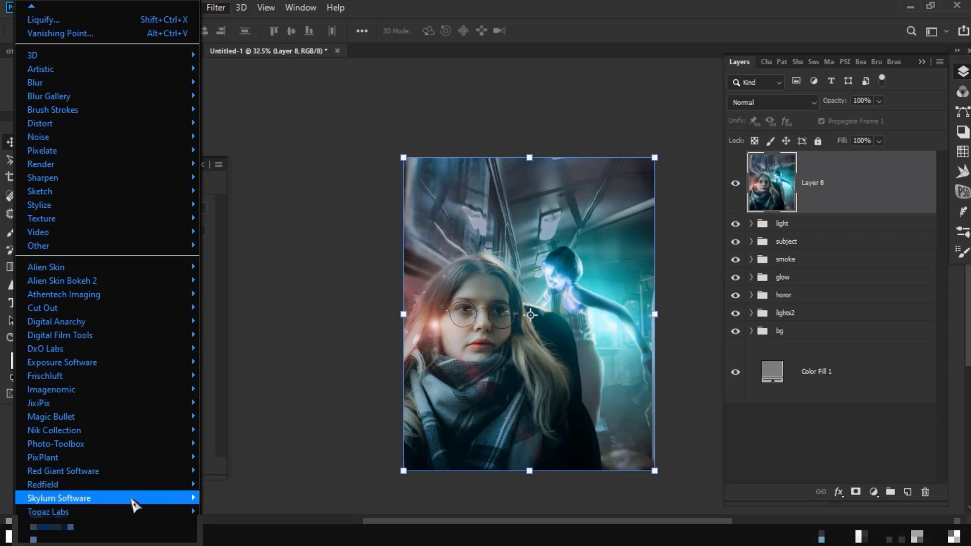
mouse_move(48, 512)
click(268, 283)
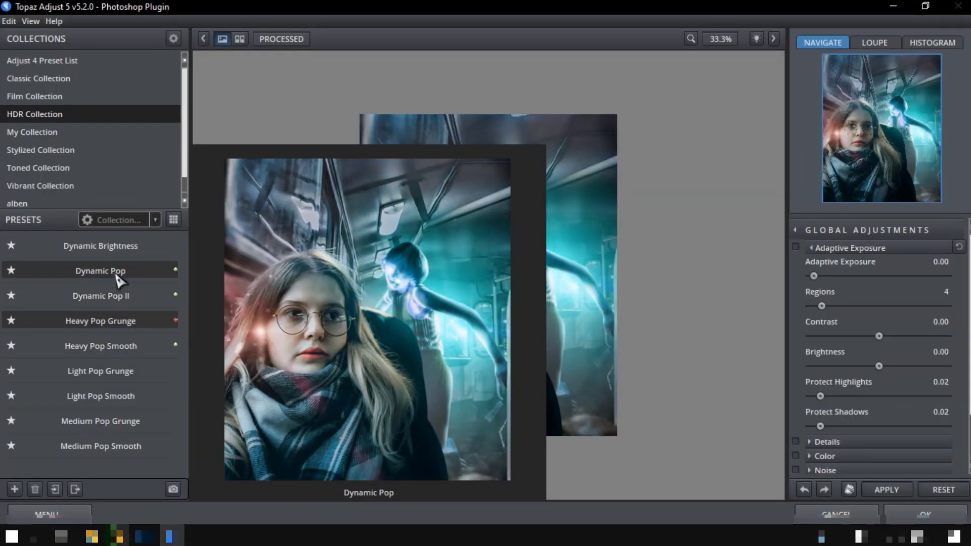
click(117, 276)
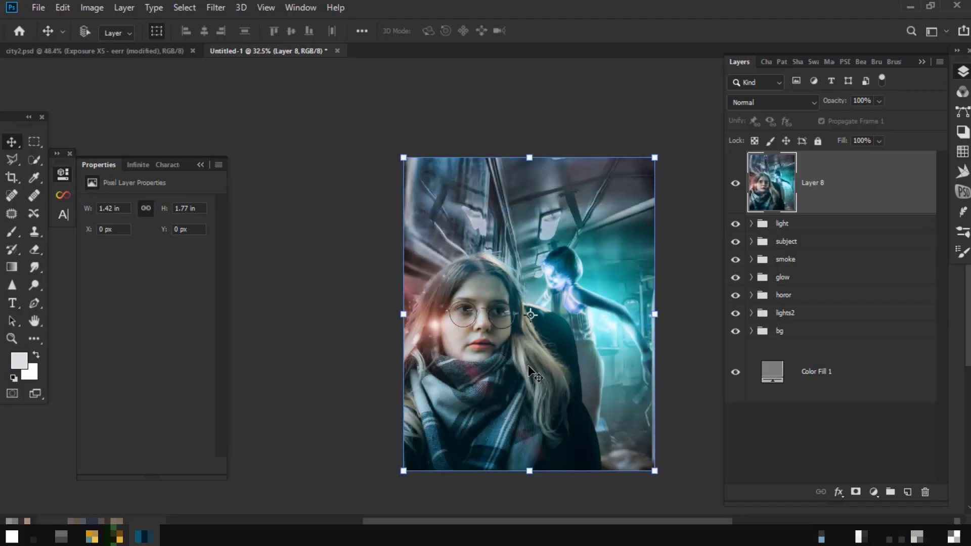
- Give Layer 8 a black mask and set a white Soft Round brush at 22% opacity
alt+click(855, 493)
scroll(512, 347, up, 5)
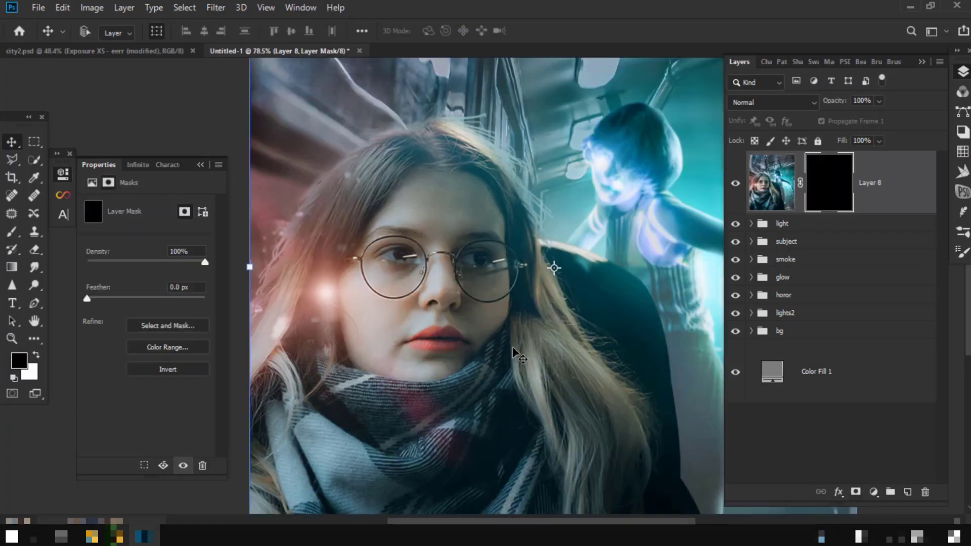
key(b)
right_click(424, 252)
click(41, 226)
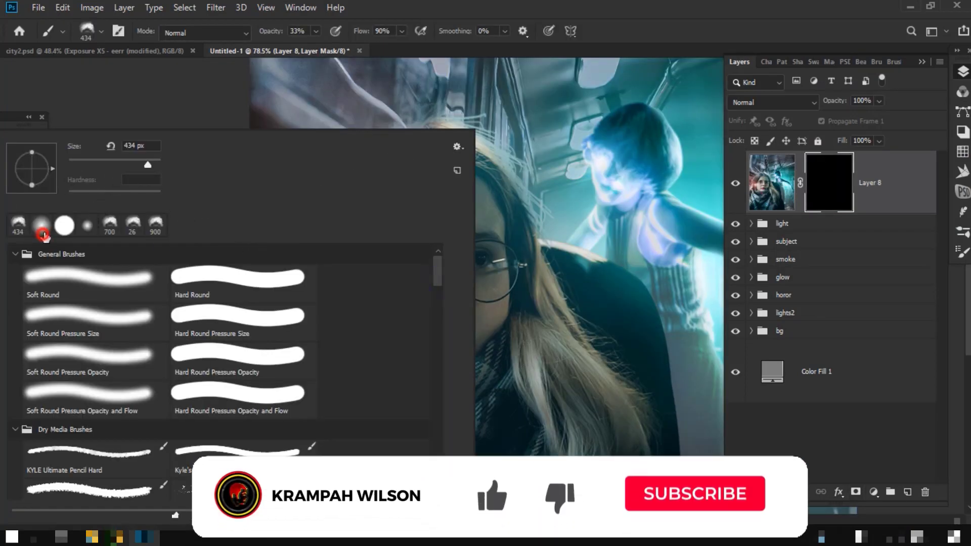
drag(276, 31, 272, 33)
text(22)
key(Return)
key(x)
- Paint the Dynamic Pop effect back over the face and upper bus interior
mouse_move(354, 212)
mouse_down()
mouse_move(403, 293)
mouse_move(325, 401)
mouse_move(520, 389)
mouse_up()
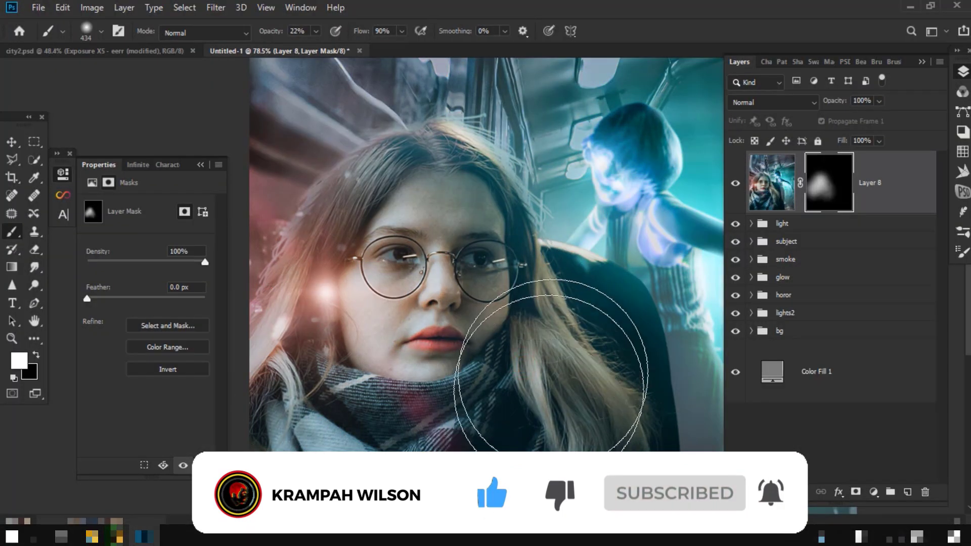
scroll(520, 390, down, 3)
drag(432, 372, 396, 275)
mouse_move(470, 280)
mouse_down()
mouse_move(551, 161)
mouse_move(486, 353)
mouse_move(611, 195)
mouse_up()
scroll(482, 342, down, 2)
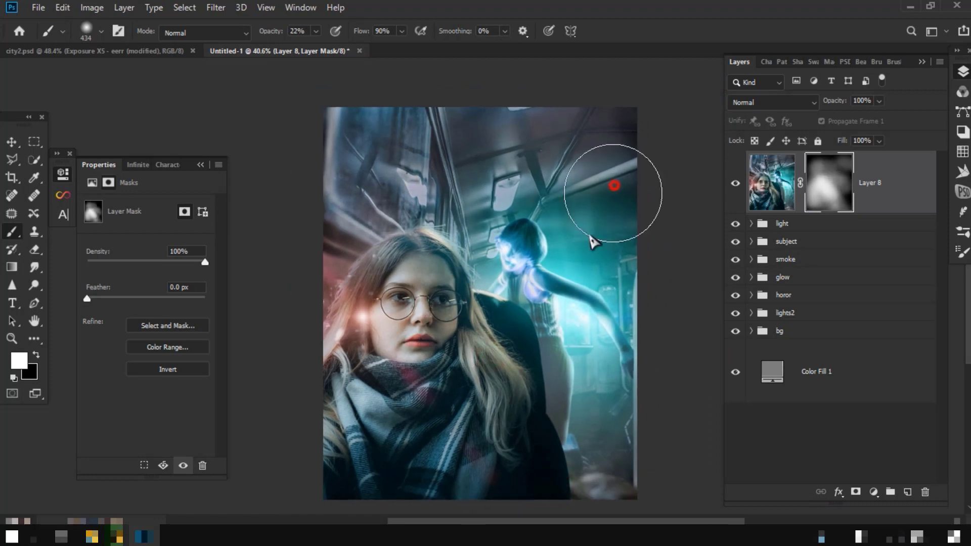
scroll(617, 304, down, 1)
mouse_move(436, 289)
mouse_down()
mouse_move(503, 354)
mouse_move(488, 243)
mouse_move(324, 295)
mouse_move(629, 162)
mouse_up()
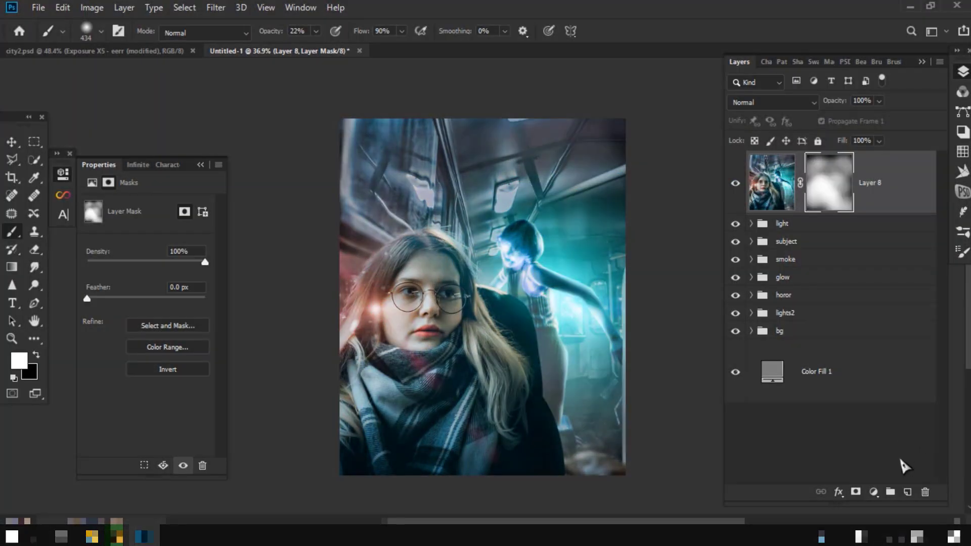
- Stamp the merged composite into new top Layer 9 with Apply Image
click(907, 493)
click(91, 7)
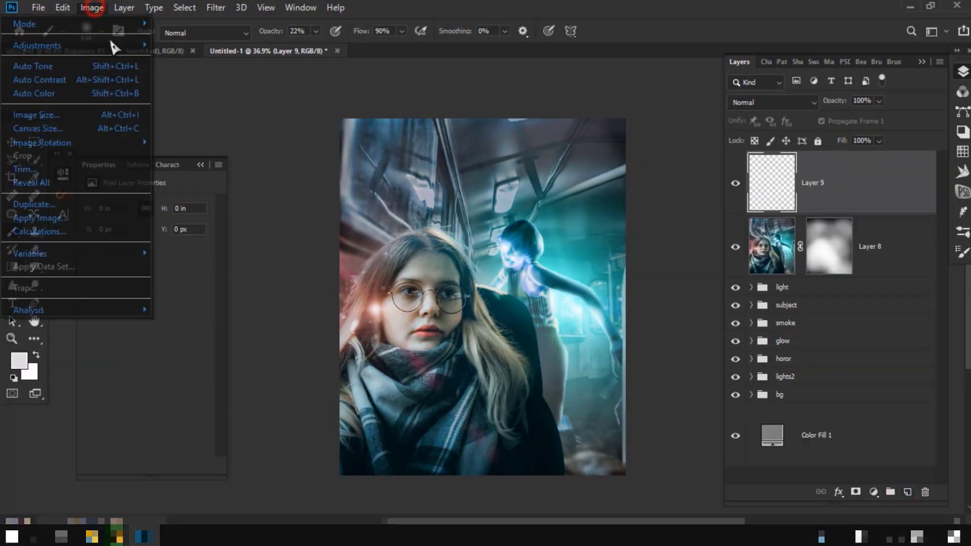
click(80, 217)
click(601, 126)
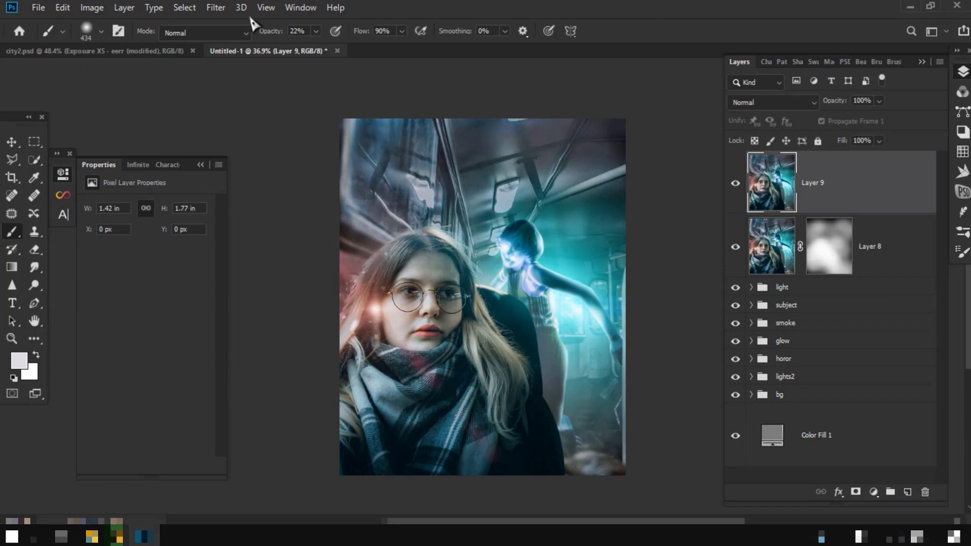
- Reset the earlier Exposure X5 grade with Edit > Reset
click(216, 8)
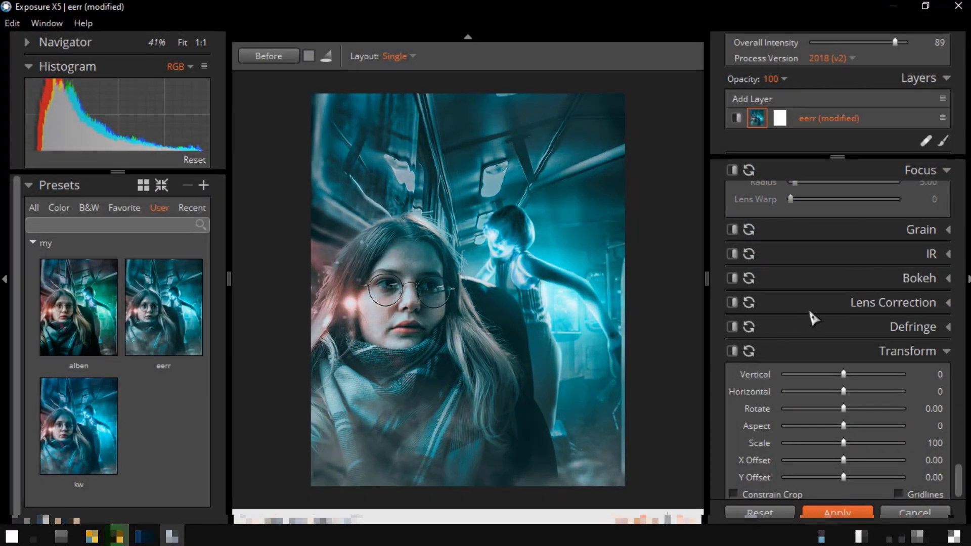
click(12, 23)
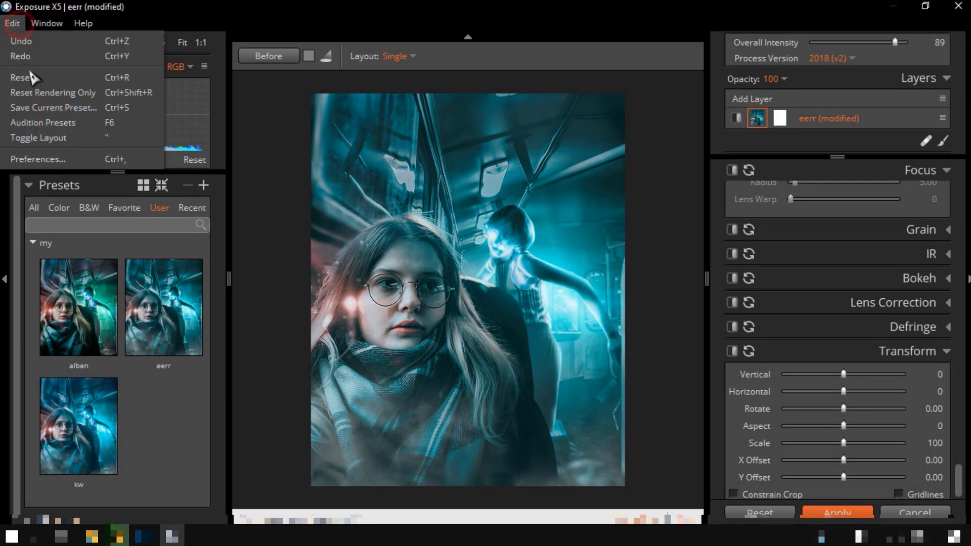
click(30, 81)
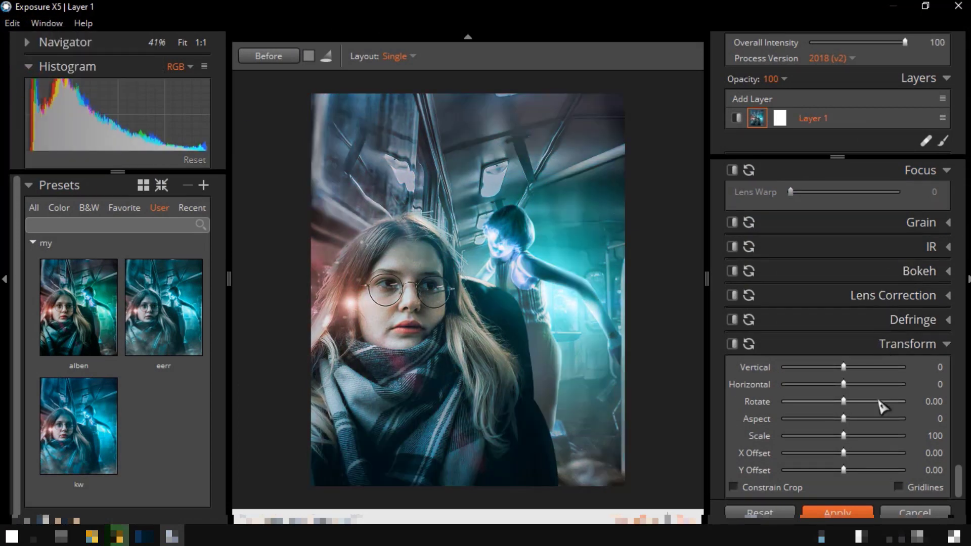
- Enable the Dust 3 texture overlay at 79% opacity and turn on the light effect
scroll(868, 340, up, 5)
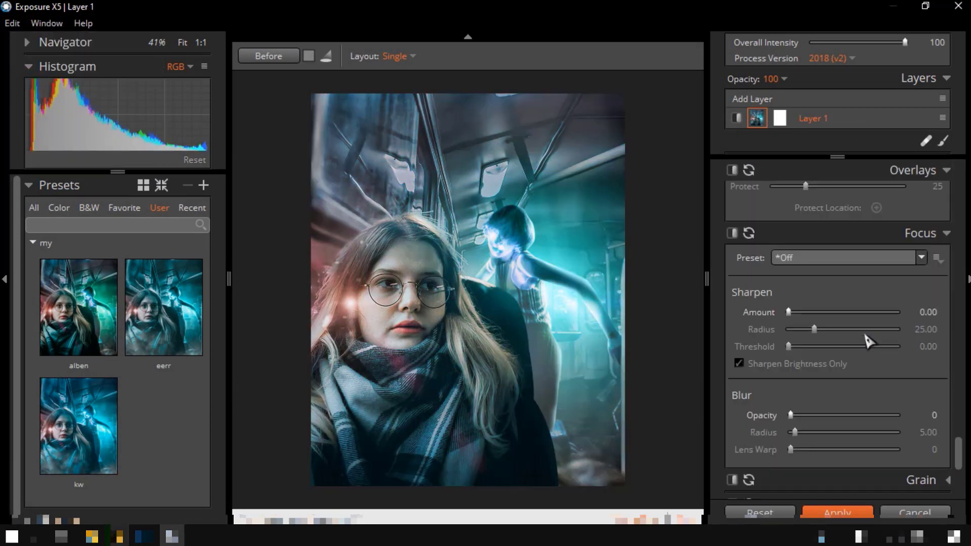
scroll(868, 340, up, 2)
scroll(830, 291, up, 3)
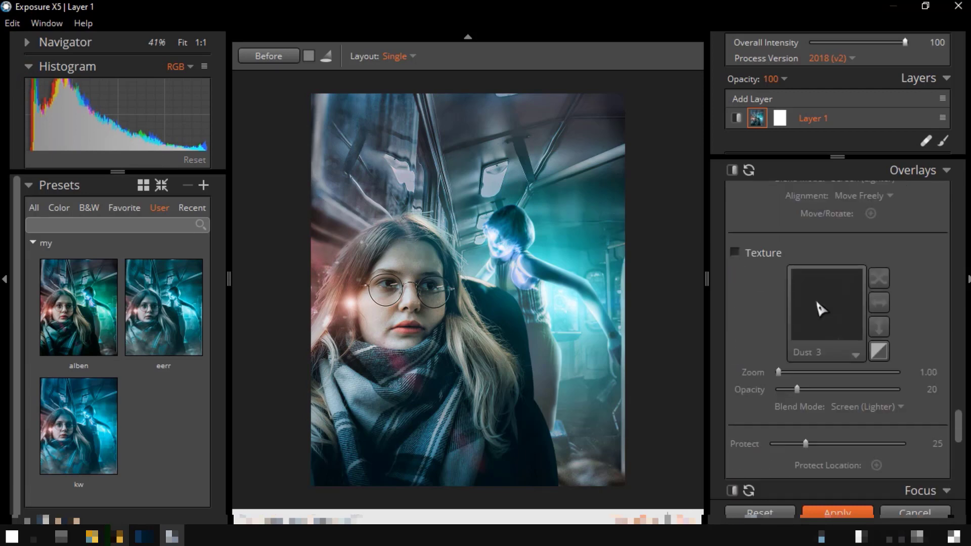
click(734, 252)
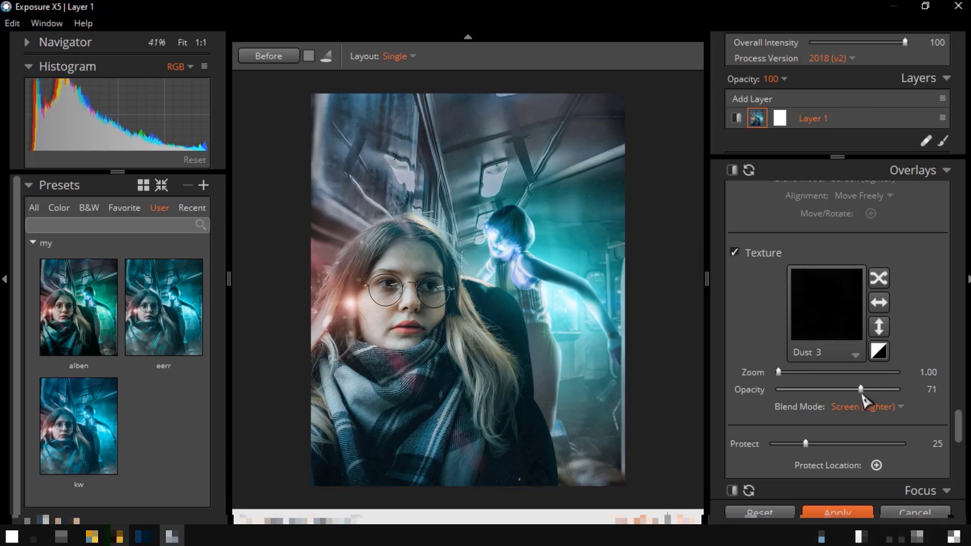
scroll(808, 427, down, 2)
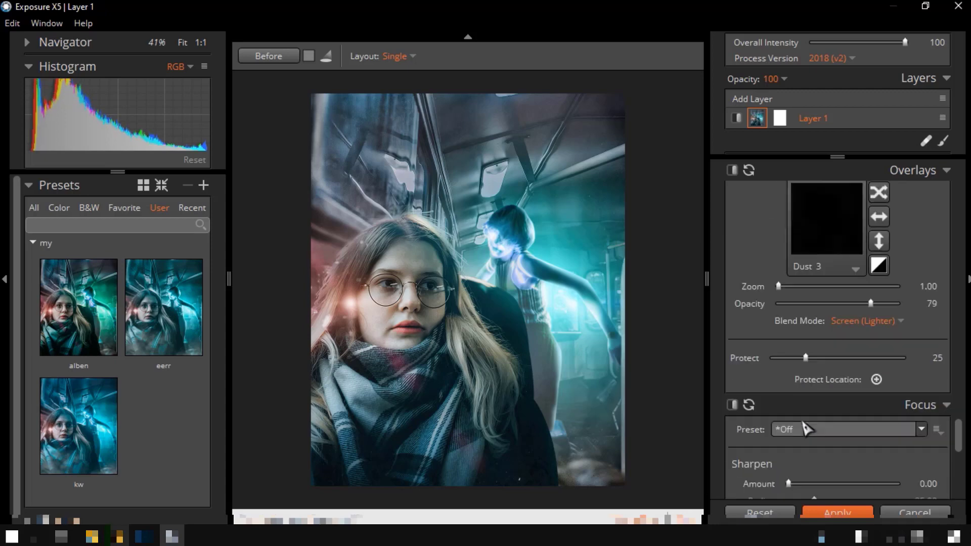
scroll(809, 428, up, 3)
scroll(808, 428, up, 3)
click(735, 239)
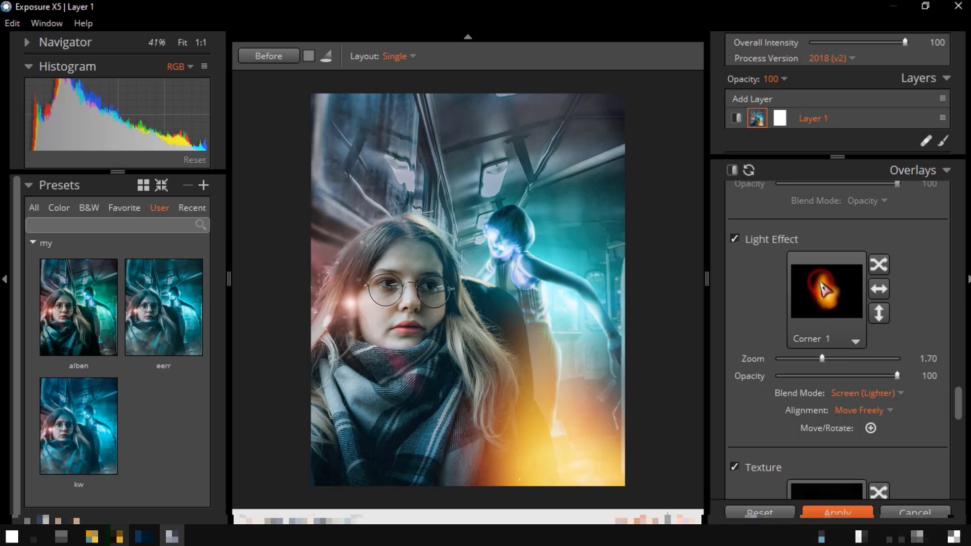
- Try the Cloudy Smoke, Bright Sun, Dazzle and Light Leaks overlays, then apply a red light leak
click(854, 341)
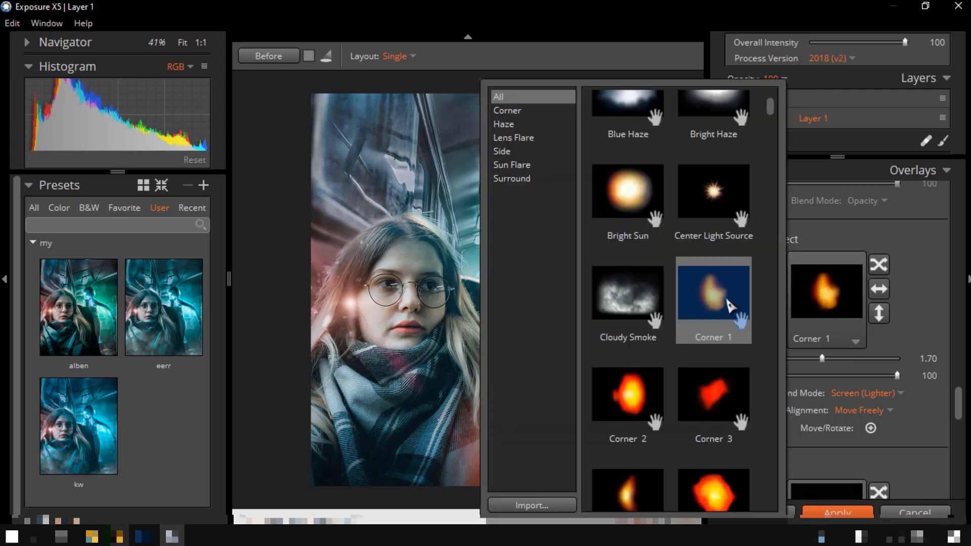
click(628, 293)
click(639, 230)
scroll(639, 228, up, 1)
click(640, 222)
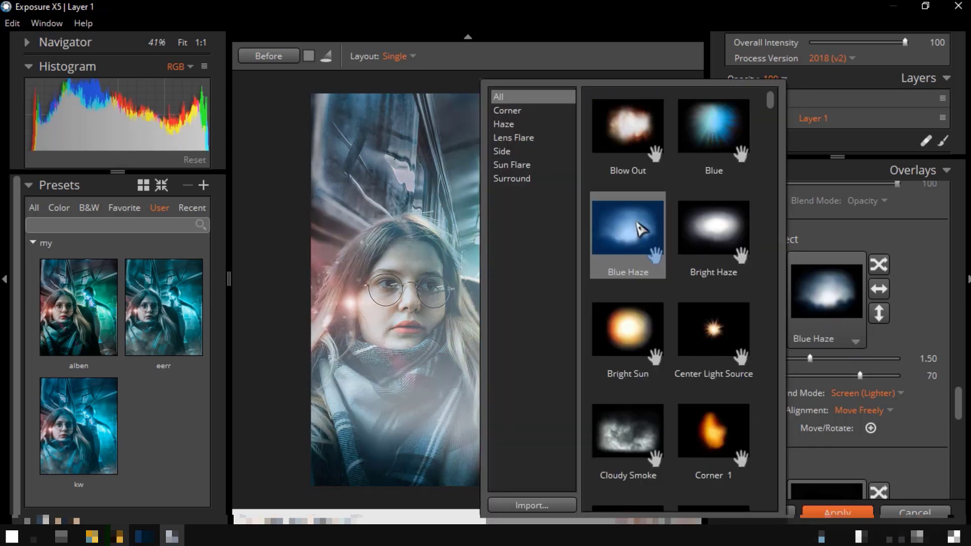
scroll(640, 223, down, 5)
click(627, 102)
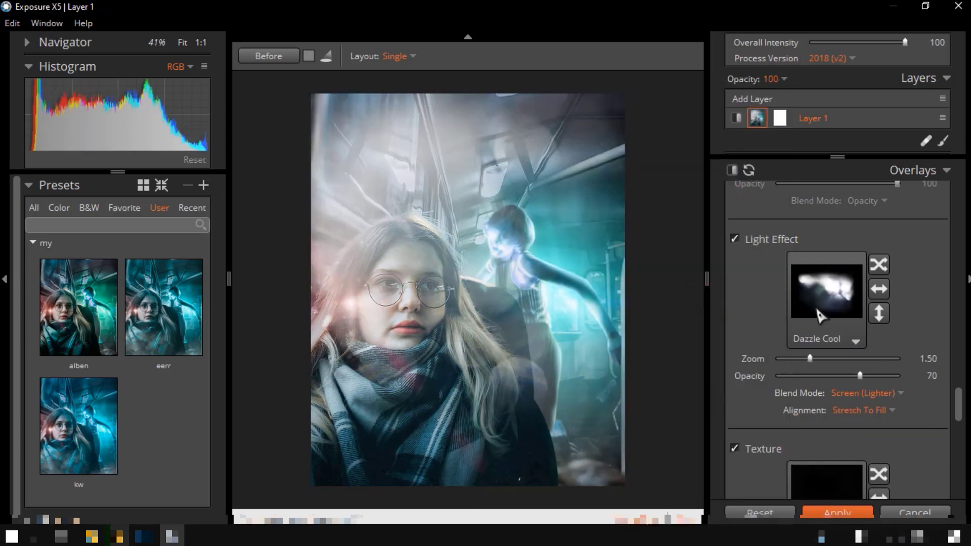
click(819, 316)
click(713, 294)
double_click(708, 389)
click(824, 298)
click(684, 365)
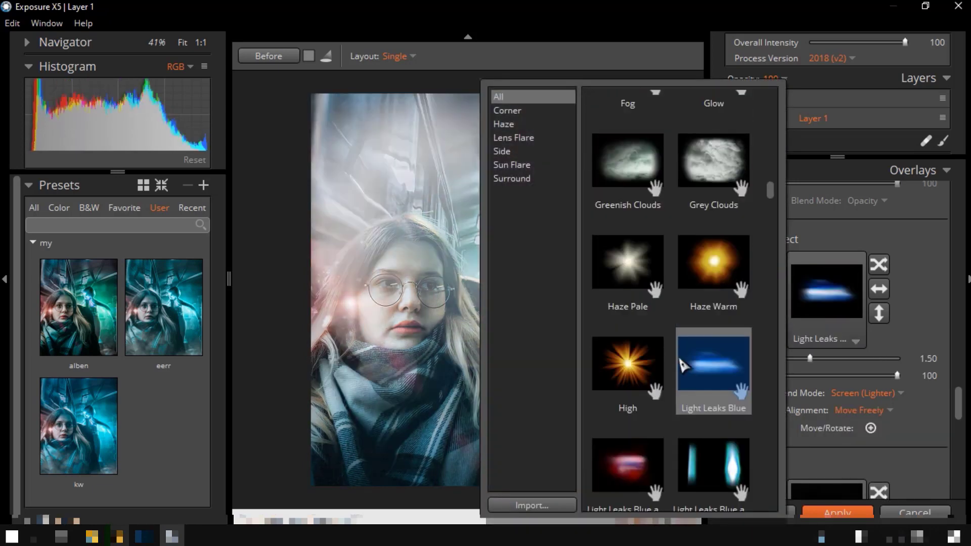
click(627, 364)
click(715, 399)
click(646, 465)
double_click(647, 466)
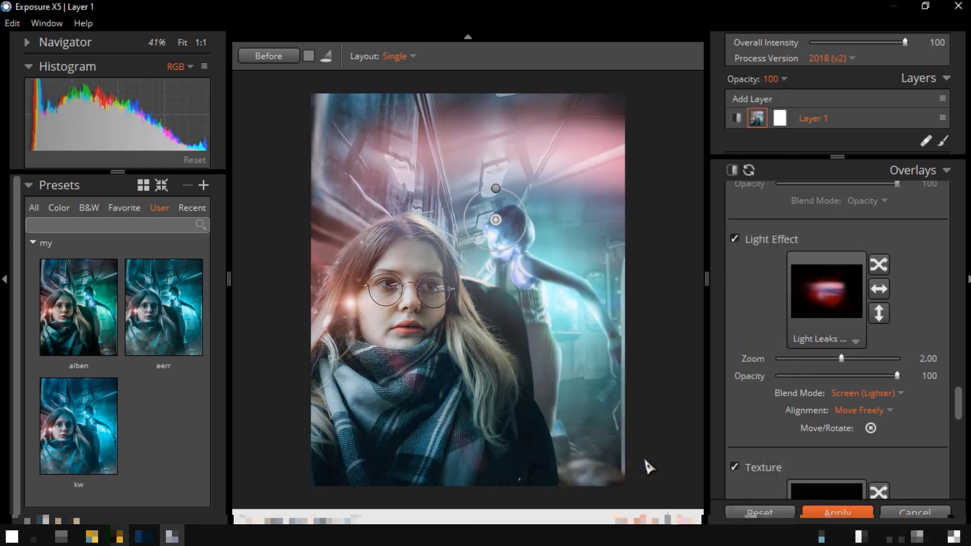
- Compare the Red Corner, Red Glow and Red Streaks overlays, then apply Reflection shifted toward the ghost
click(827, 293)
scroll(641, 433, down, 5)
click(655, 433)
click(642, 227)
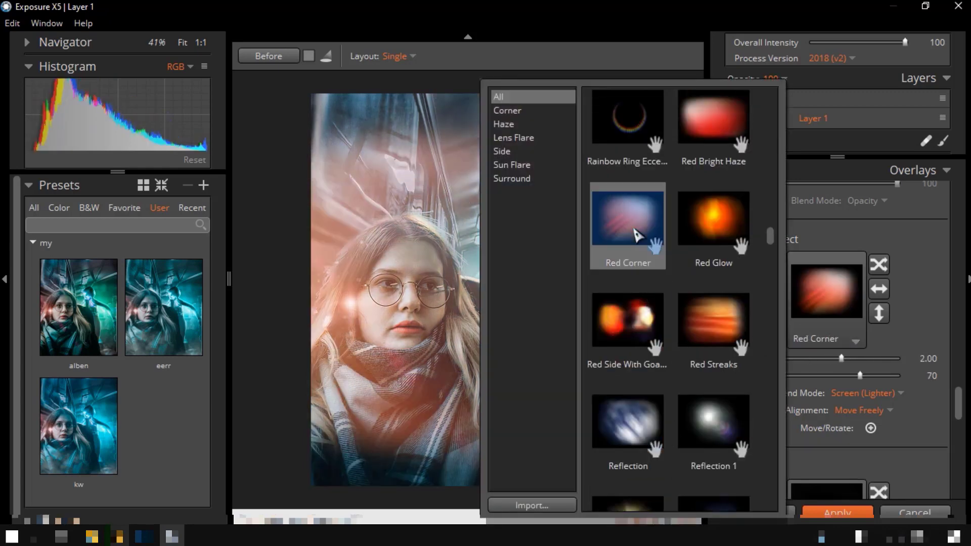
click(705, 235)
click(713, 354)
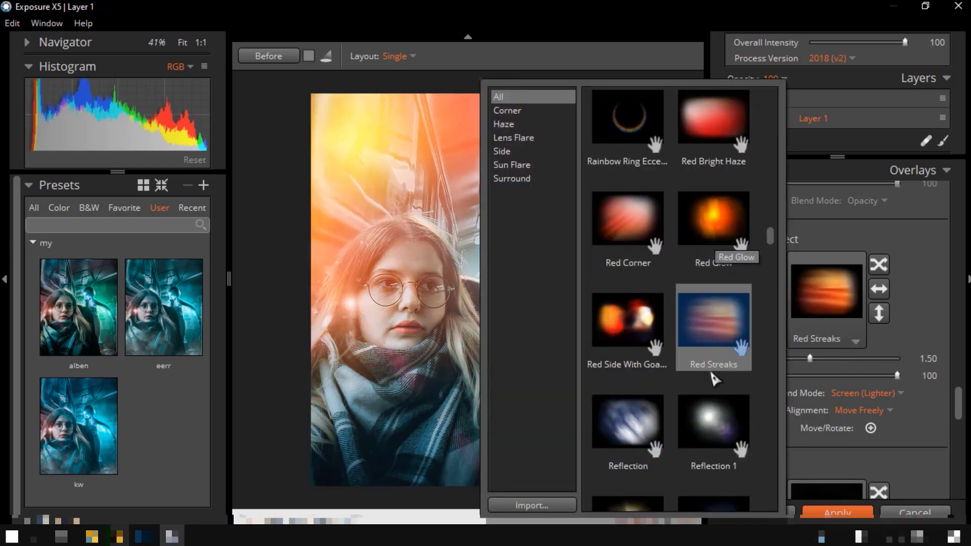
click(638, 441)
double_click(638, 441)
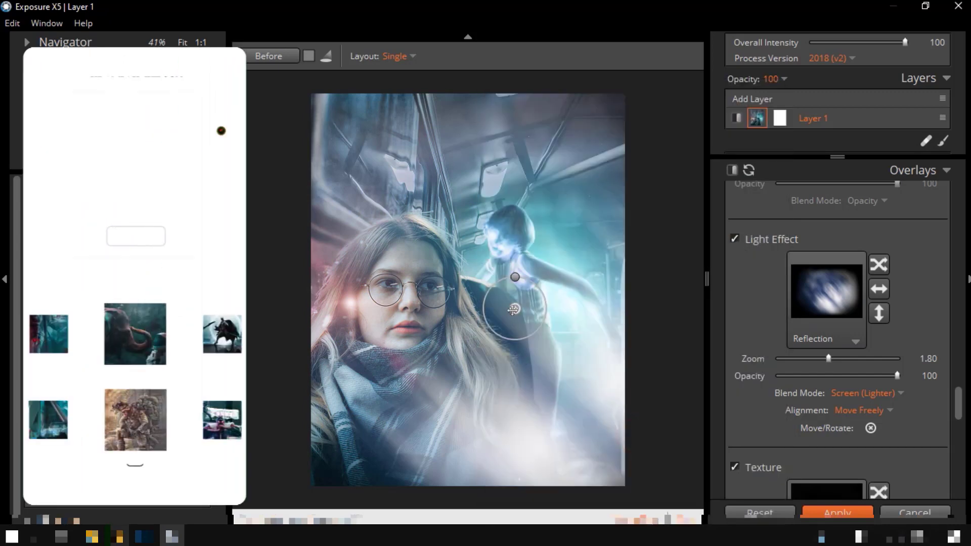
drag(635, 414, 604, 471)
- Switch the light effect to Reflections 2, centre it on the ghost, zoom 1.22
click(846, 335)
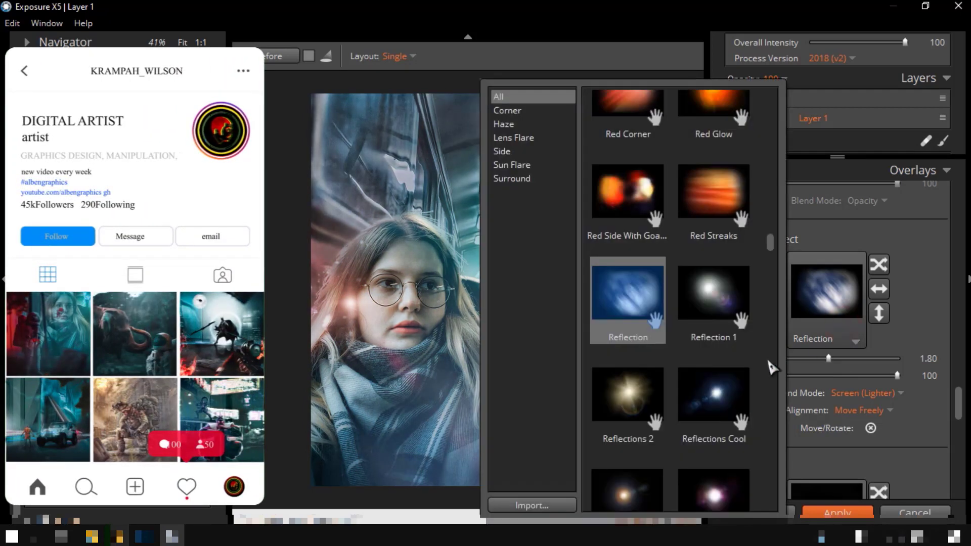
click(629, 412)
mouse_move(500, 215)
mouse_down()
mouse_move(544, 275)
mouse_move(534, 245)
mouse_up()
mouse_move(797, 370)
mouse_down()
mouse_move(823, 367)
mouse_move(792, 365)
mouse_up()
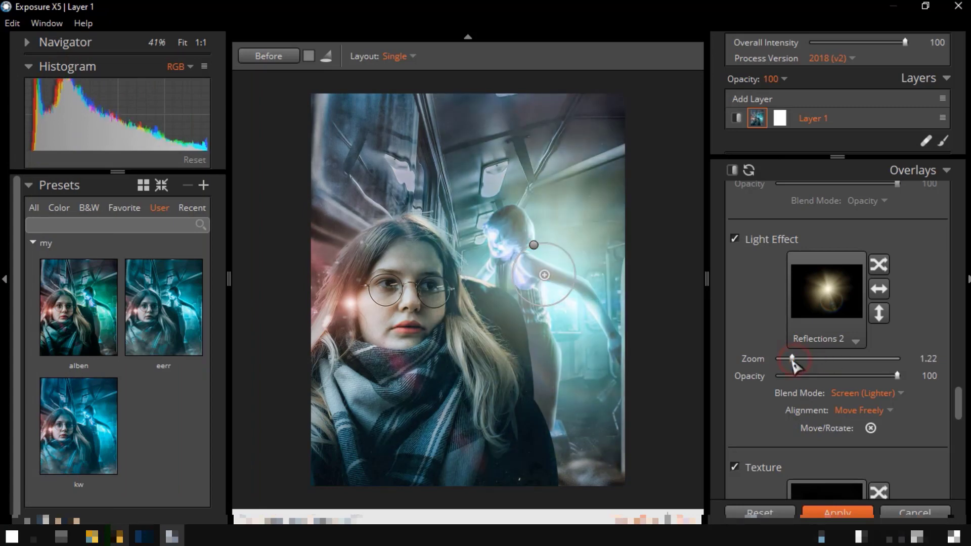
- Shift the Reds hue to 14 and the Oranges hue to 6
scroll(890, 324, up, 5)
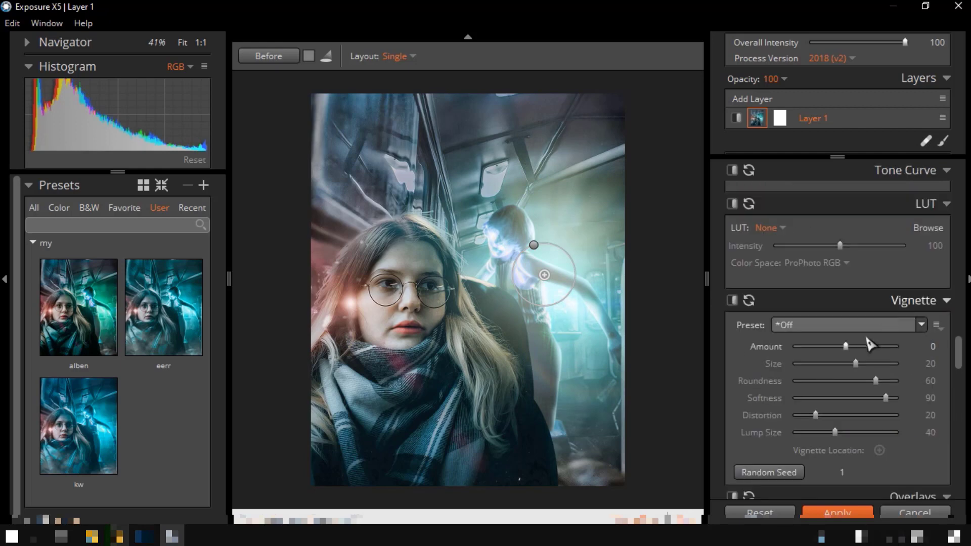
scroll(867, 344, up, 5)
scroll(839, 343, up, 7)
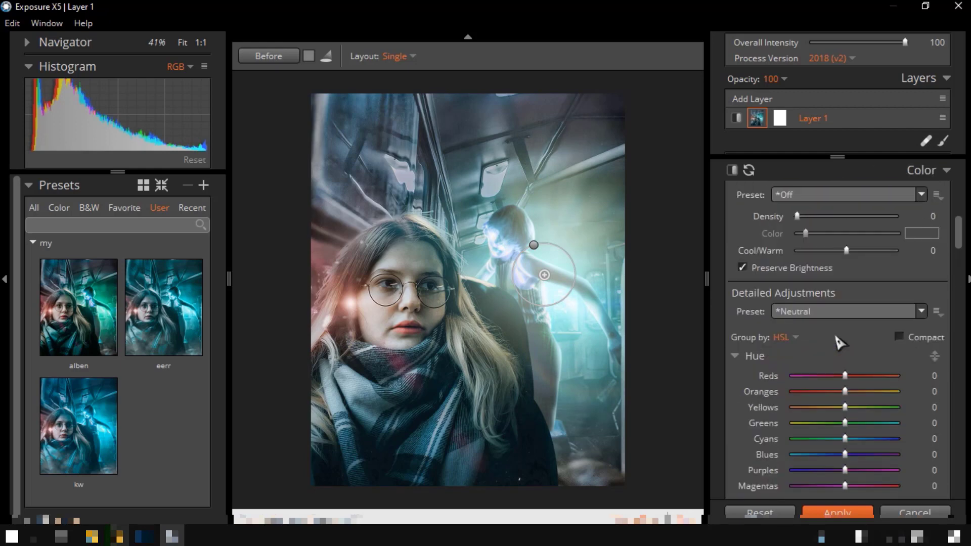
scroll(839, 344, down, 3)
drag(844, 247, 759, 255)
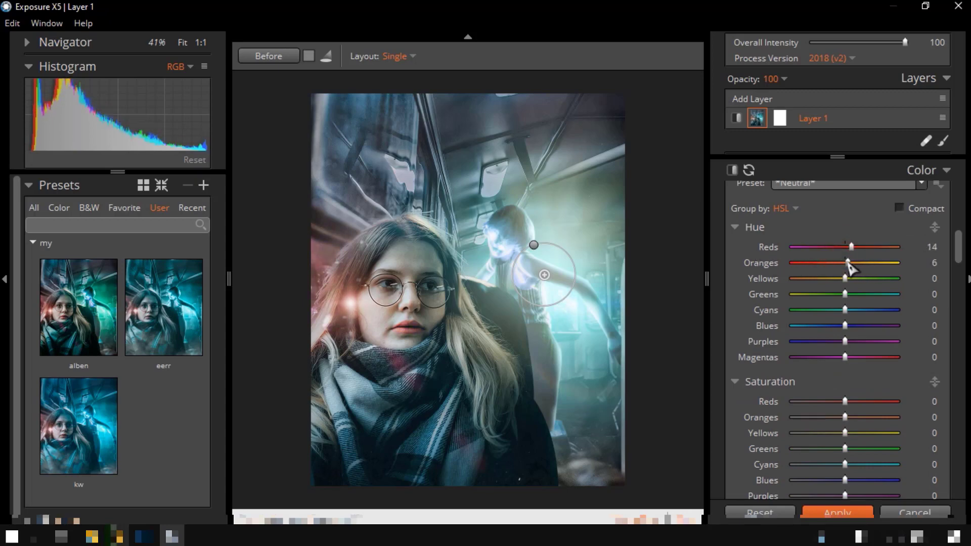
- Pull the curve midtones slightly down and lift the tone curve black point to 4.35
scroll(877, 389, down, 3)
scroll(878, 389, down, 2)
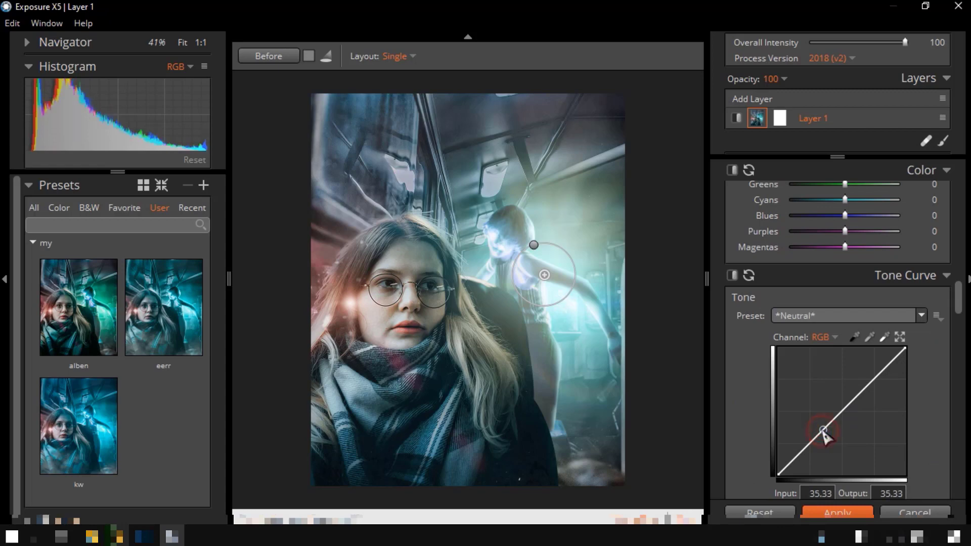
drag(823, 430, 825, 433)
drag(778, 474, 767, 469)
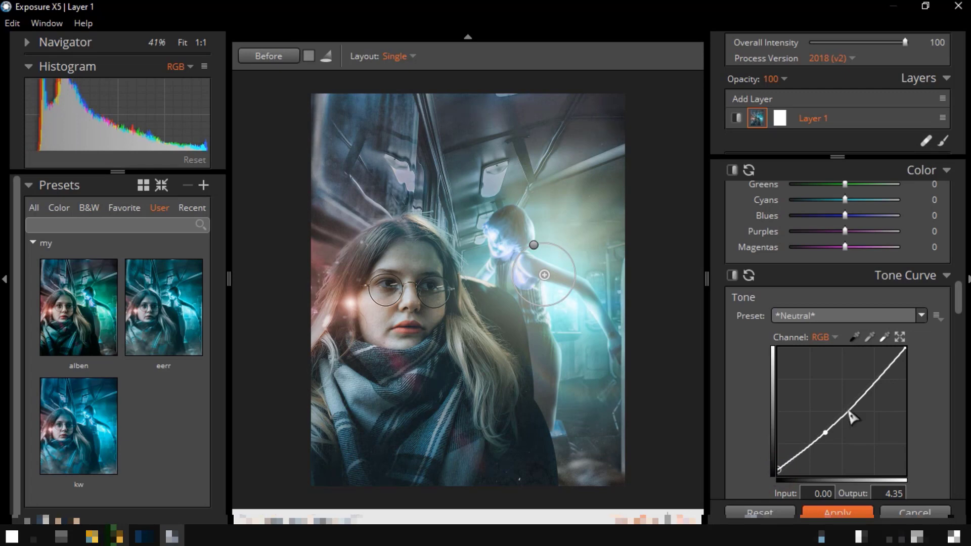
scroll(940, 412, up, 4)
scroll(937, 418, down, 5)
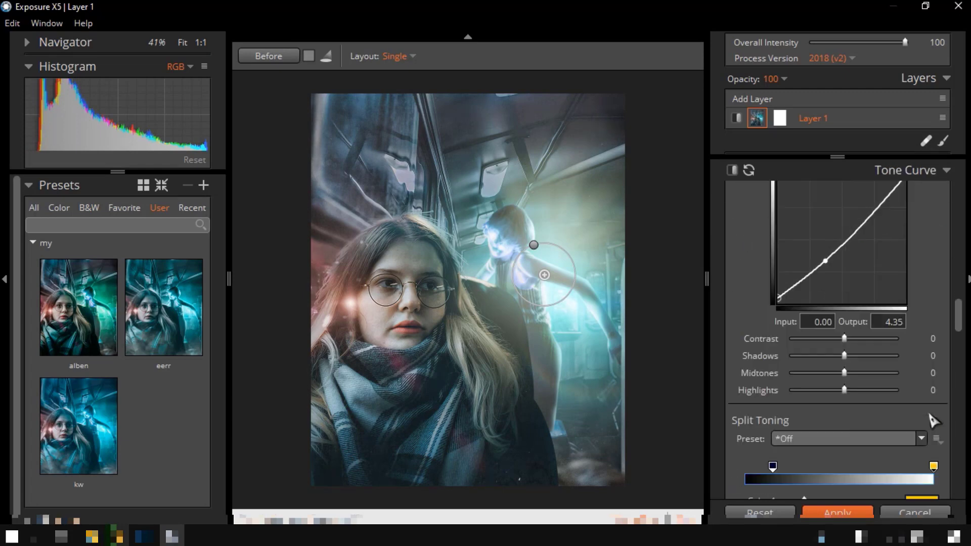
scroll(936, 420, down, 5)
- Apply the LUT BY ALBEN tut look at intensity 18
click(767, 314)
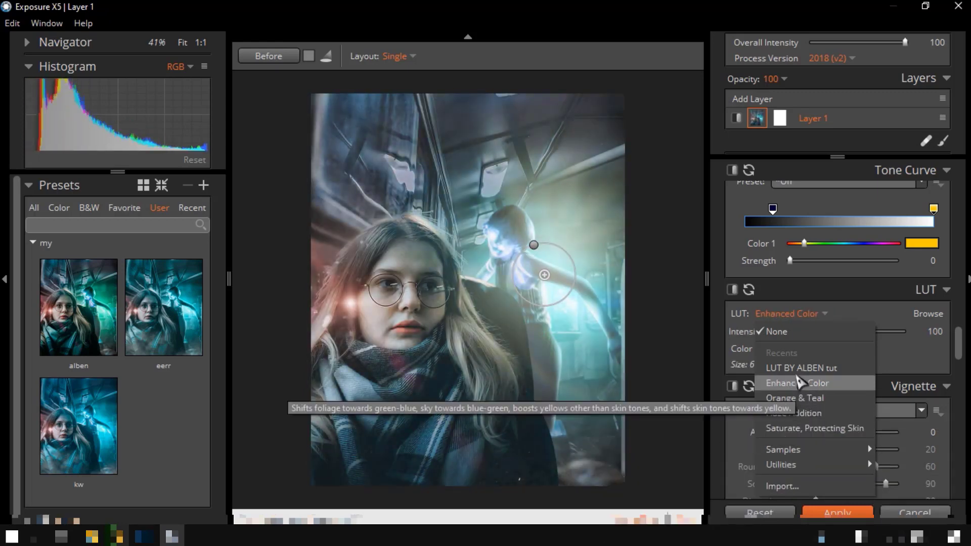
click(801, 367)
mouse_move(904, 332)
mouse_down()
mouse_move(778, 335)
mouse_move(790, 338)
mouse_up()
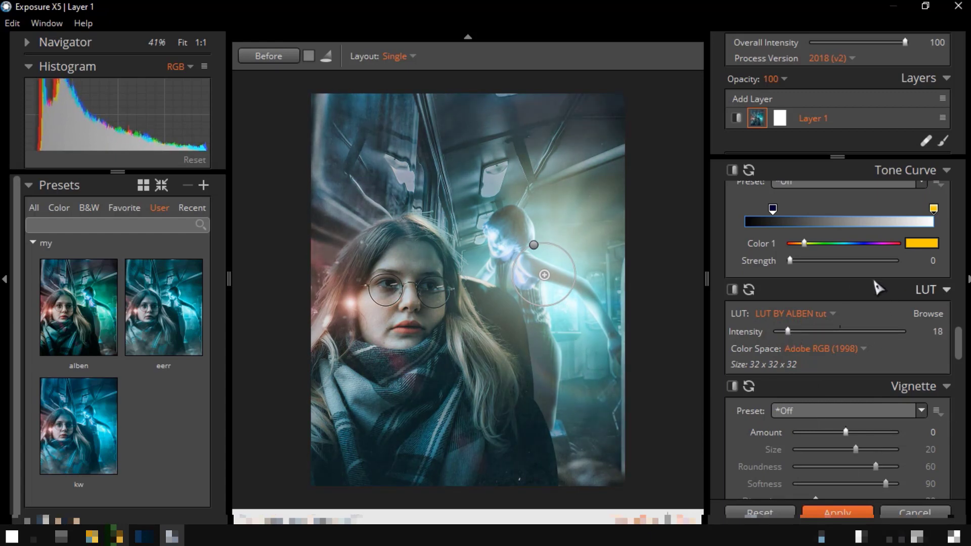
- Add the Creamy Highlights/Cyan Shadows split tone, strengthening the cyan shadows to 30
scroll(824, 242, up, 3)
click(863, 310)
mouse_move(803, 358)
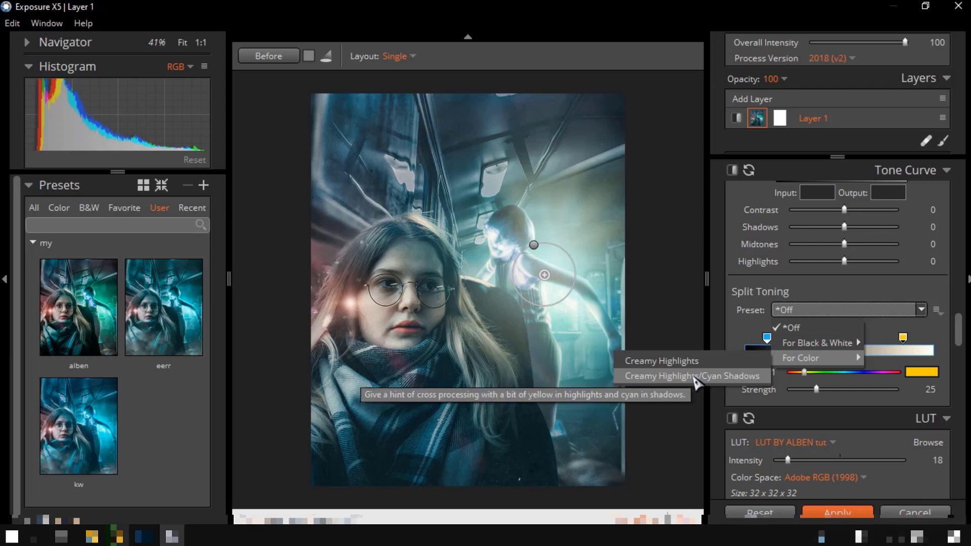
click(698, 375)
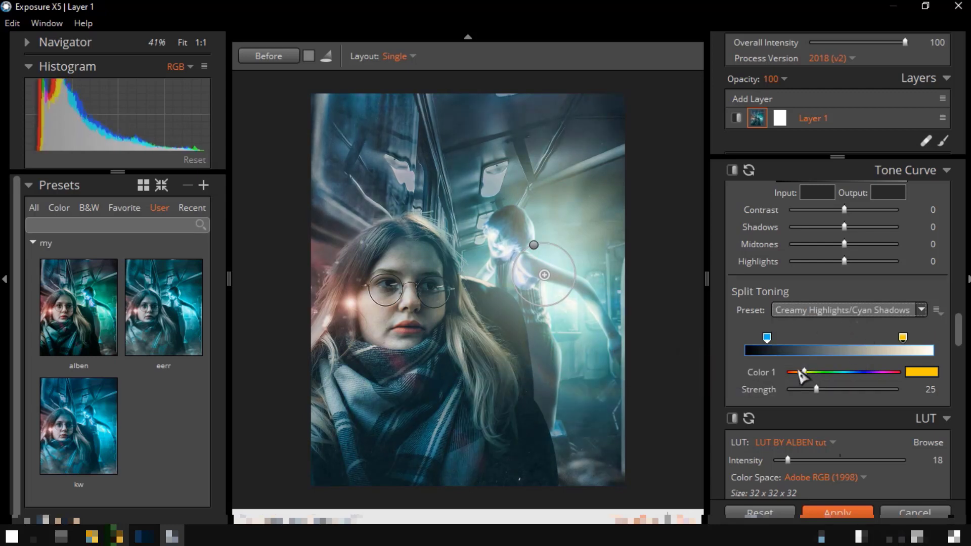
drag(775, 339, 778, 339)
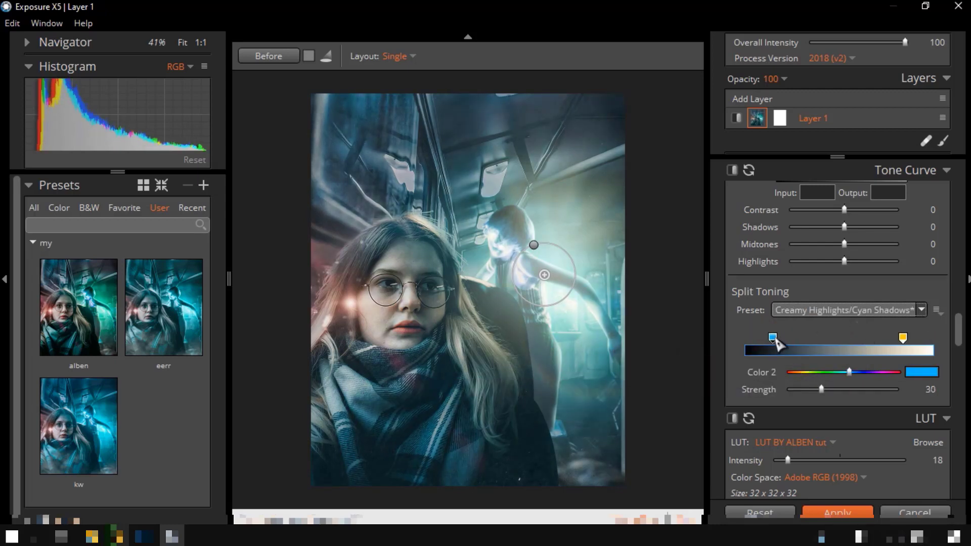
scroll(836, 433, down, 5)
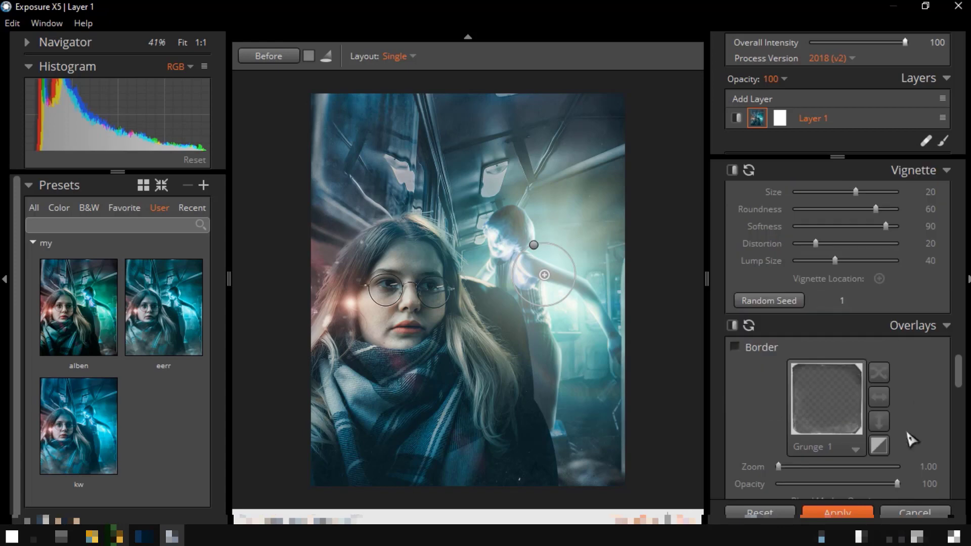
- Lower Contrast from 19 to 8, deepen Blacks to -5 and add slight Clarity
scroll(908, 440, up, 5)
scroll(898, 430, up, 5)
scroll(890, 410, up, 5)
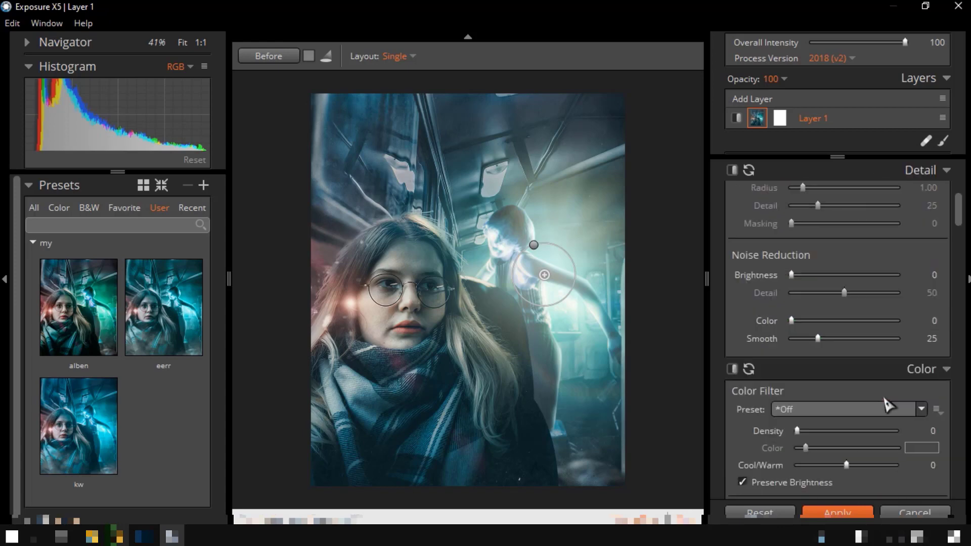
scroll(897, 397, up, 5)
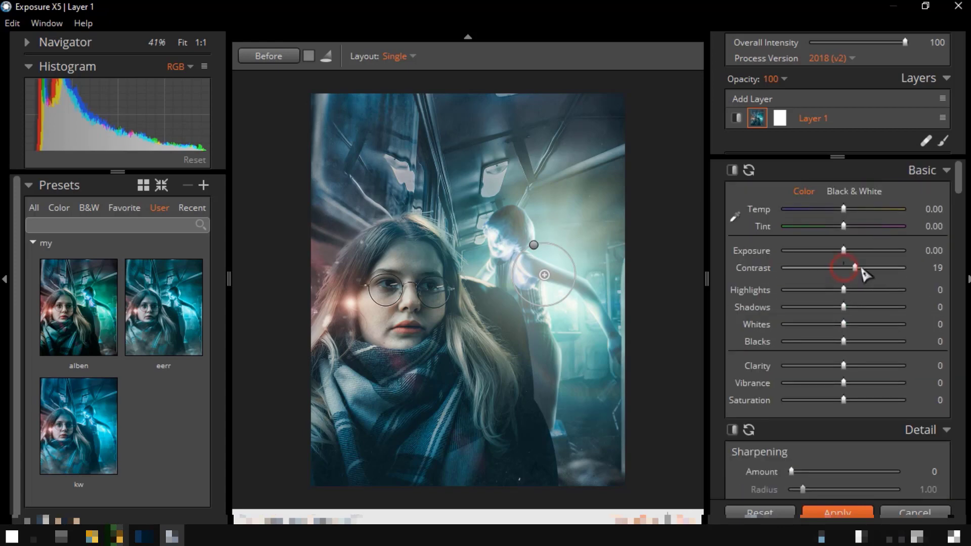
mouse_move(862, 273)
mouse_down()
mouse_move(849, 269)
mouse_move(837, 290)
mouse_move(798, 308)
mouse_move(828, 324)
mouse_up()
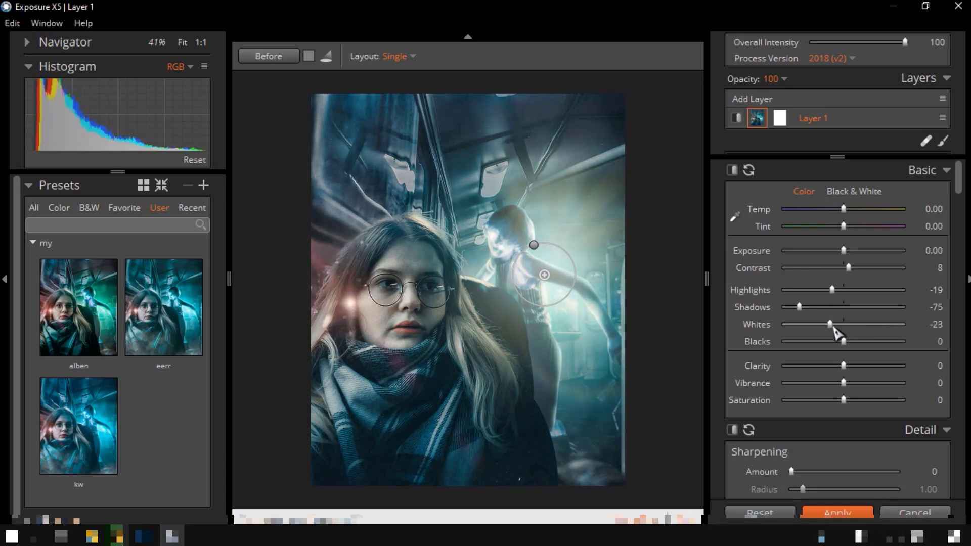
drag(836, 343, 841, 342)
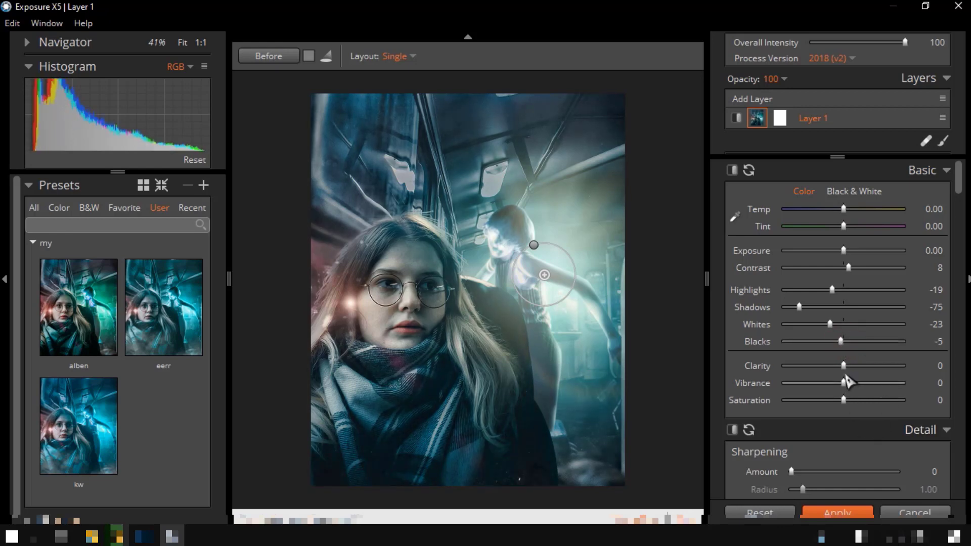
drag(844, 367, 848, 368)
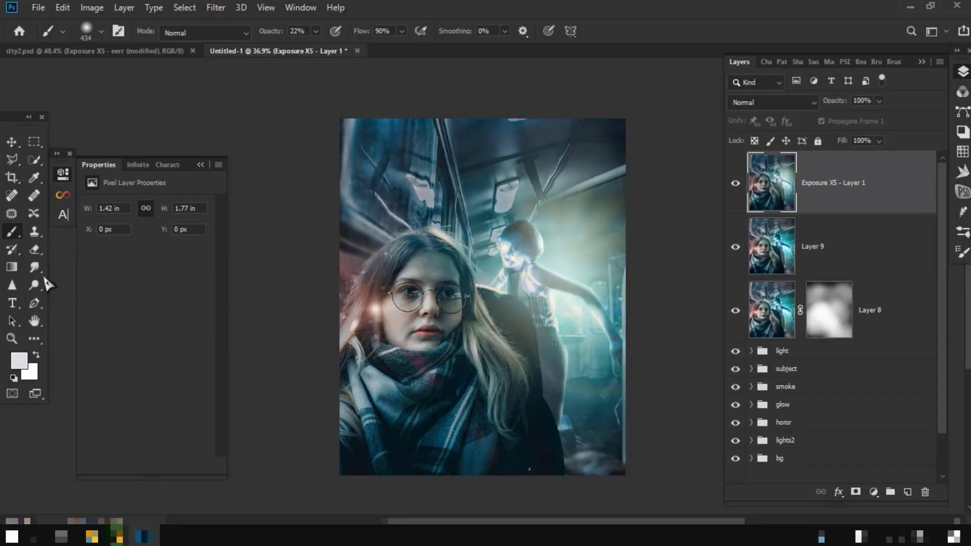
- Duplicate the Exposure X5 layer, apply a 0.4-pixel High Pass, and blend it in Linear Light
click(34, 320)
drag(888, 191, 908, 491)
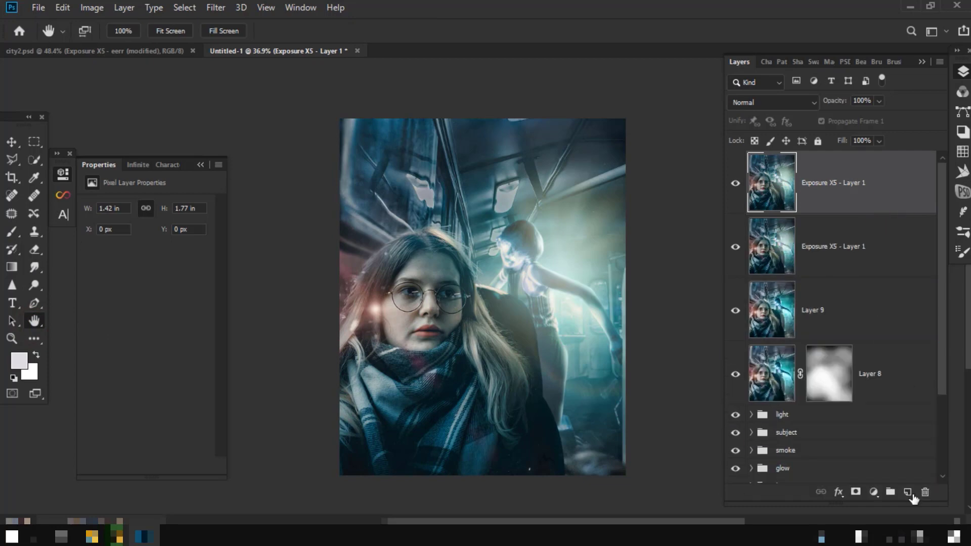
scroll(506, 305, up, 5)
click(216, 8)
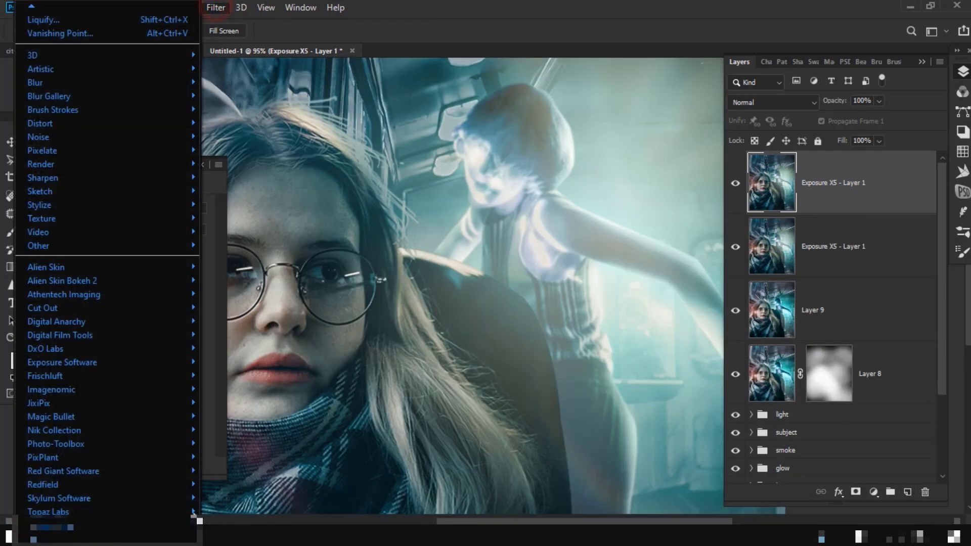
mouse_move(38, 246)
click(229, 259)
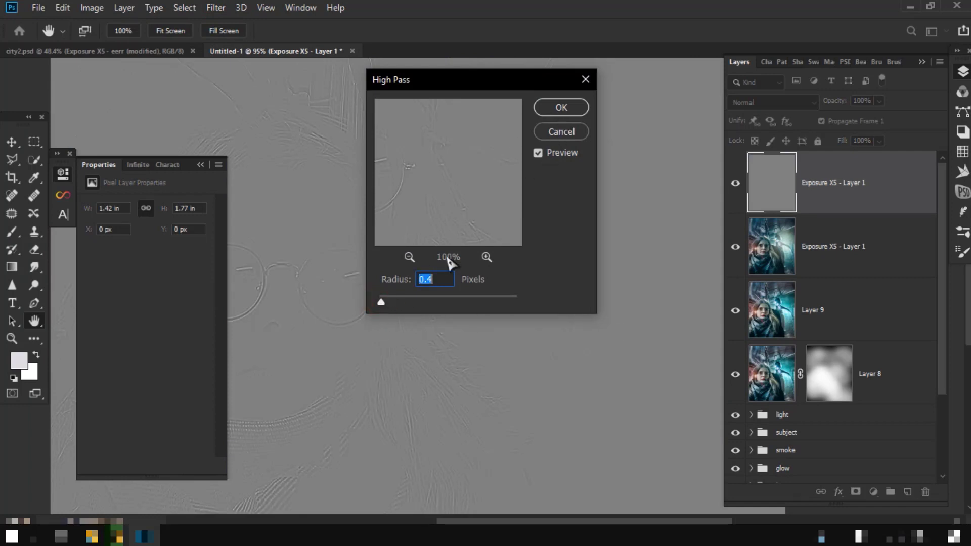
click(562, 107)
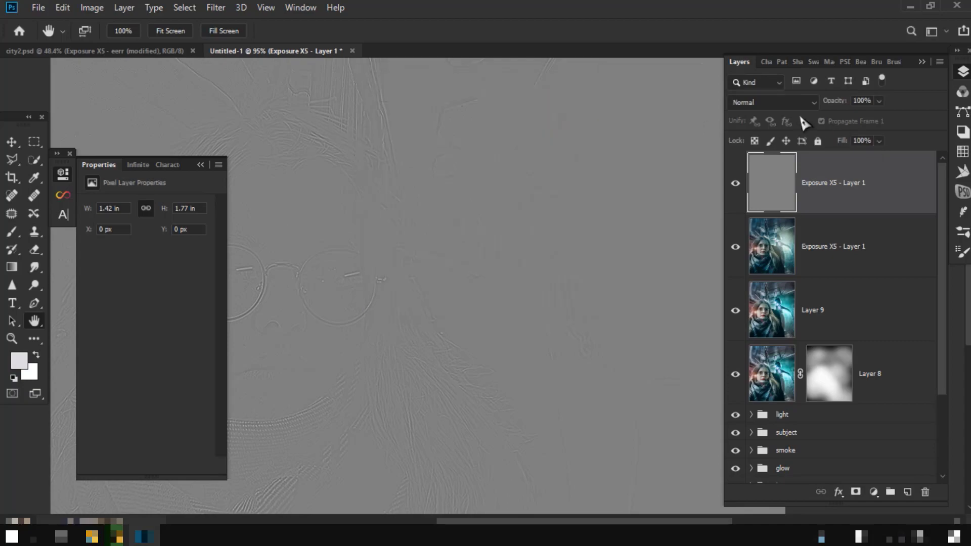
click(773, 102)
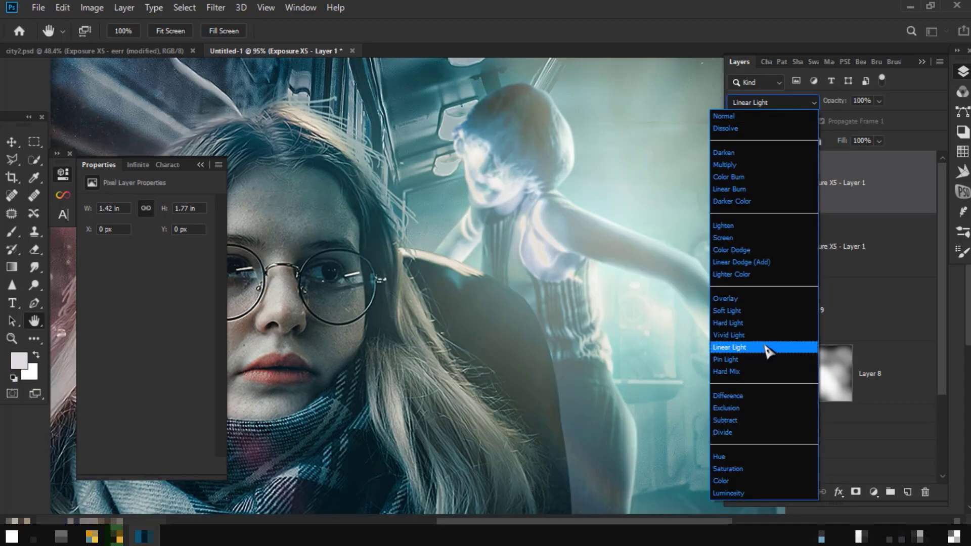
click(766, 348)
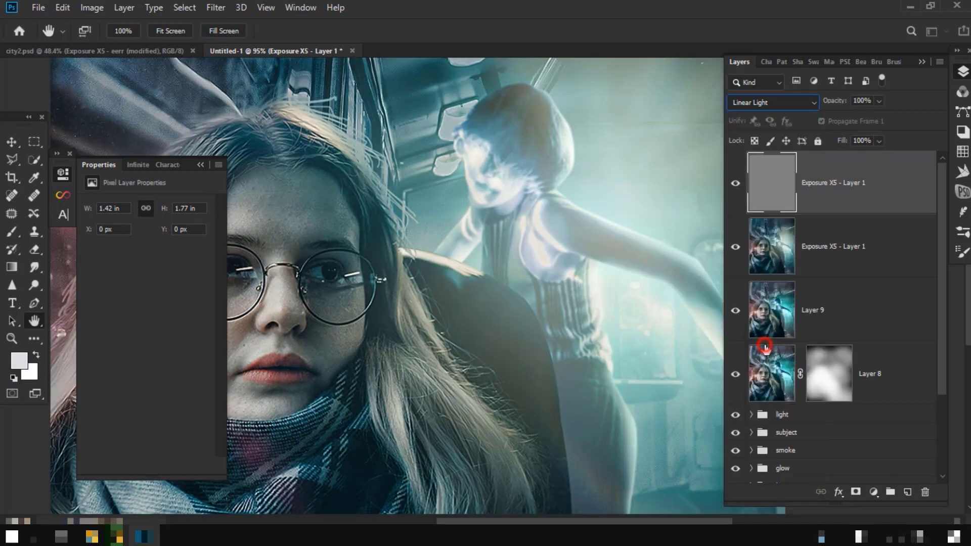